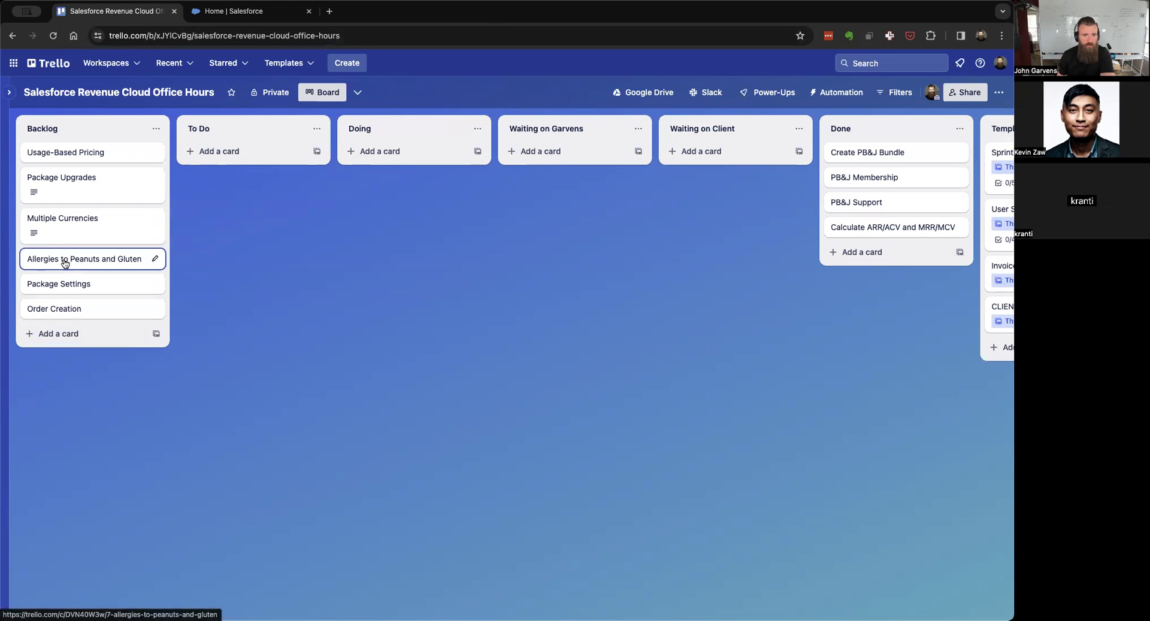
Step: Move the "Allergies to Peanuts and Gluten" card to the first place in the Backlog list
drag(65, 263, 59, 153)
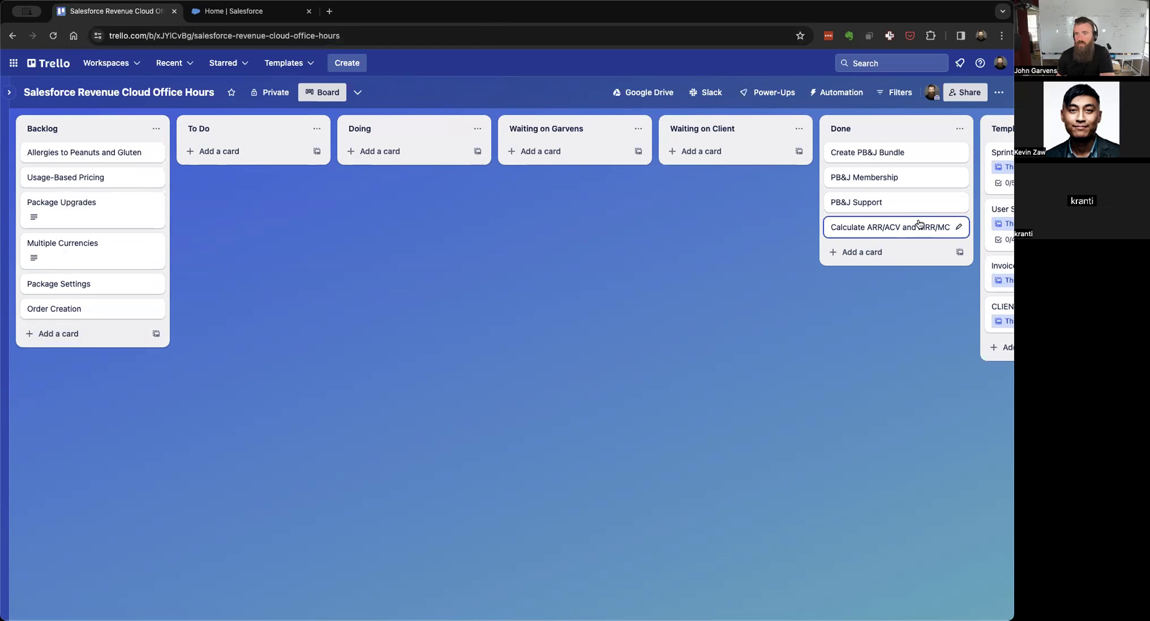
Step: Switch to Salesforce, launch the Salesforce CPQ app and open the recently viewed quote with the $915.00 net amount
click(234, 10)
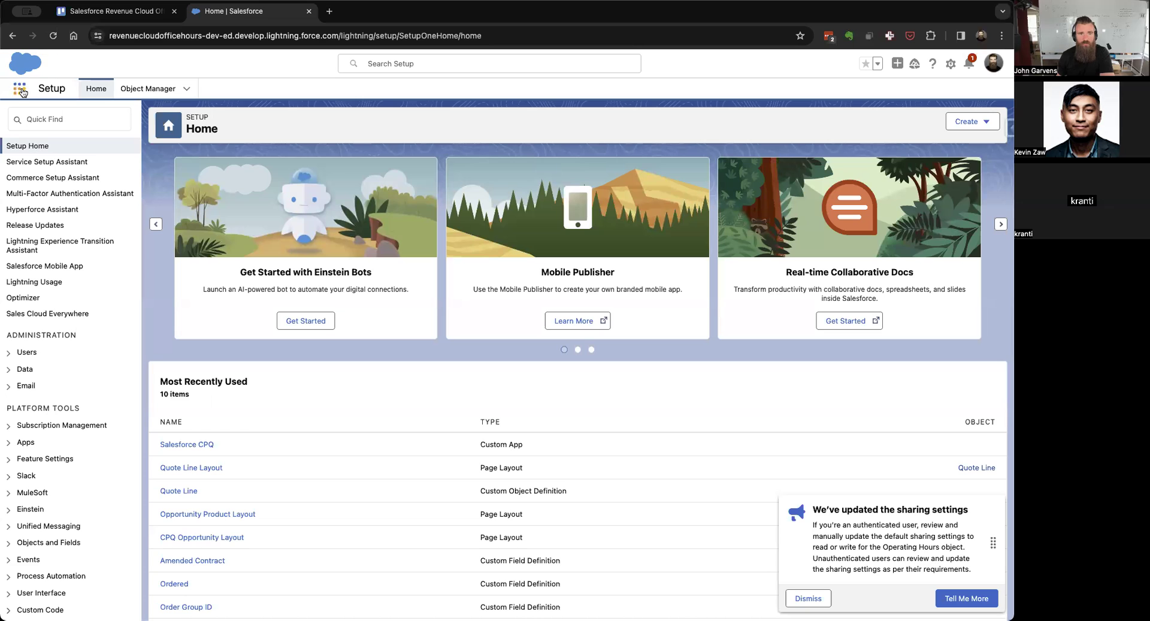
click(21, 90)
click(69, 164)
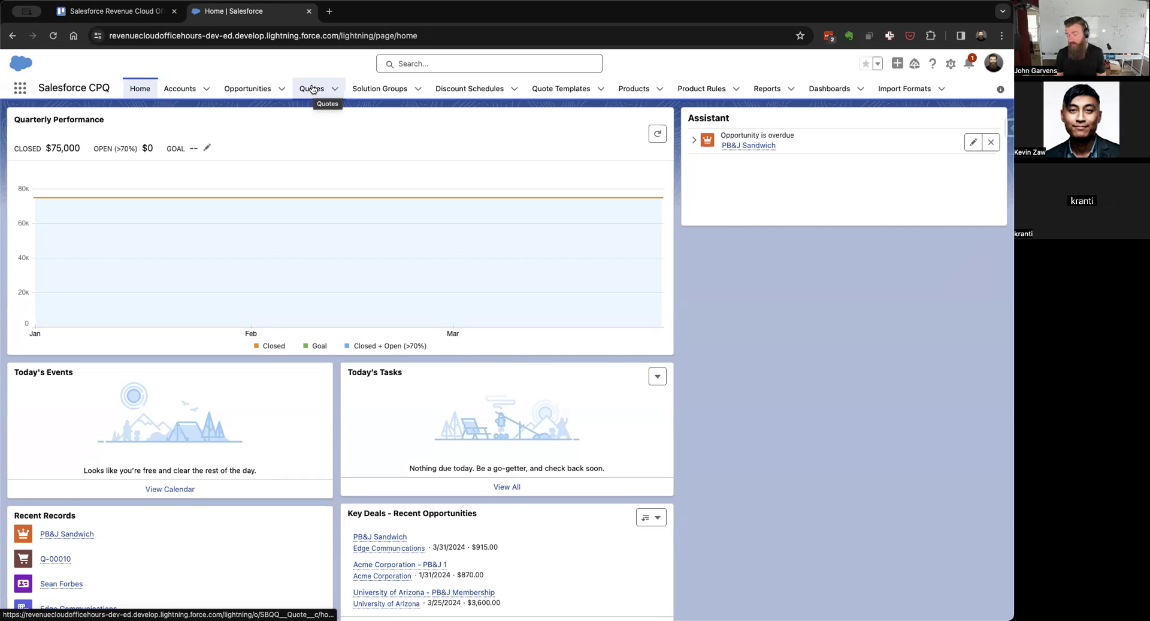
click(312, 90)
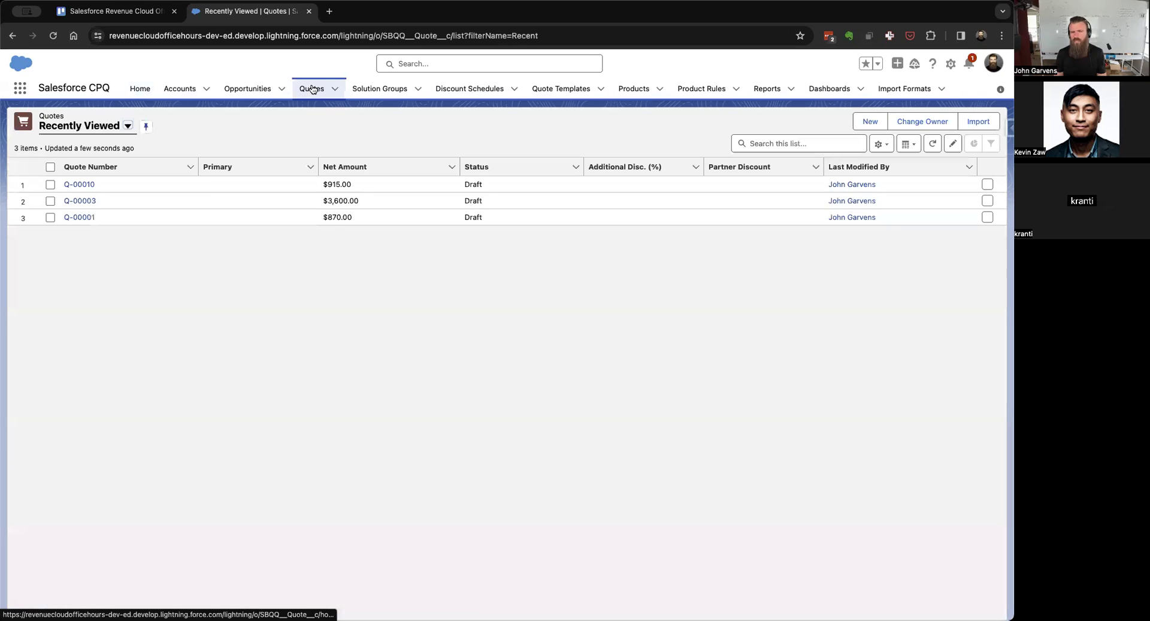
click(70, 174)
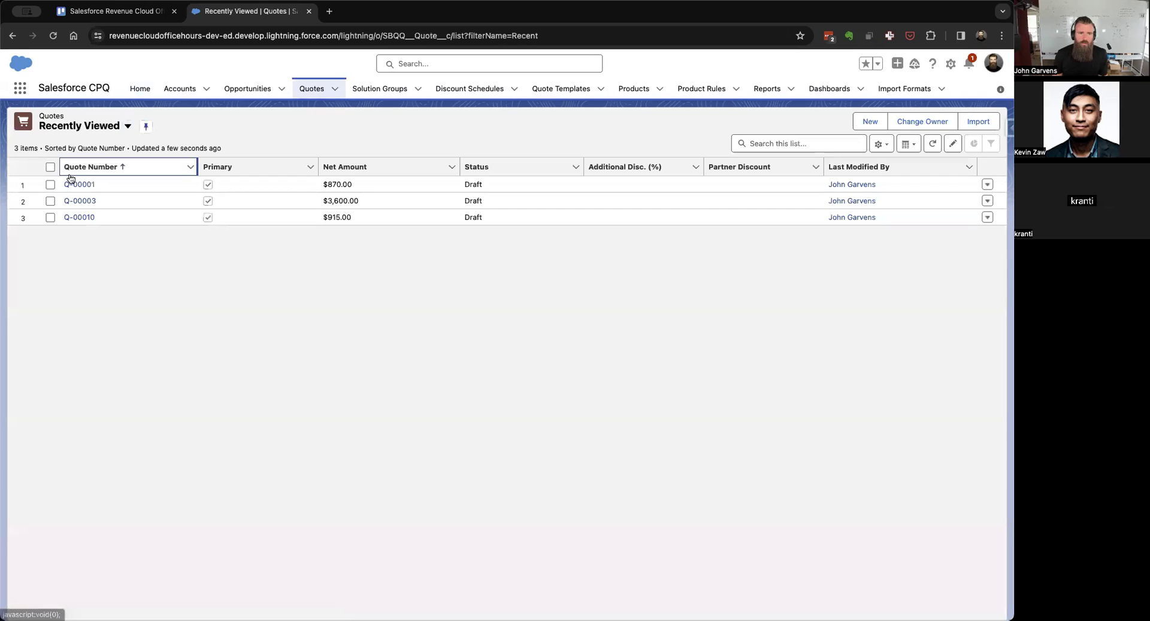
click(83, 218)
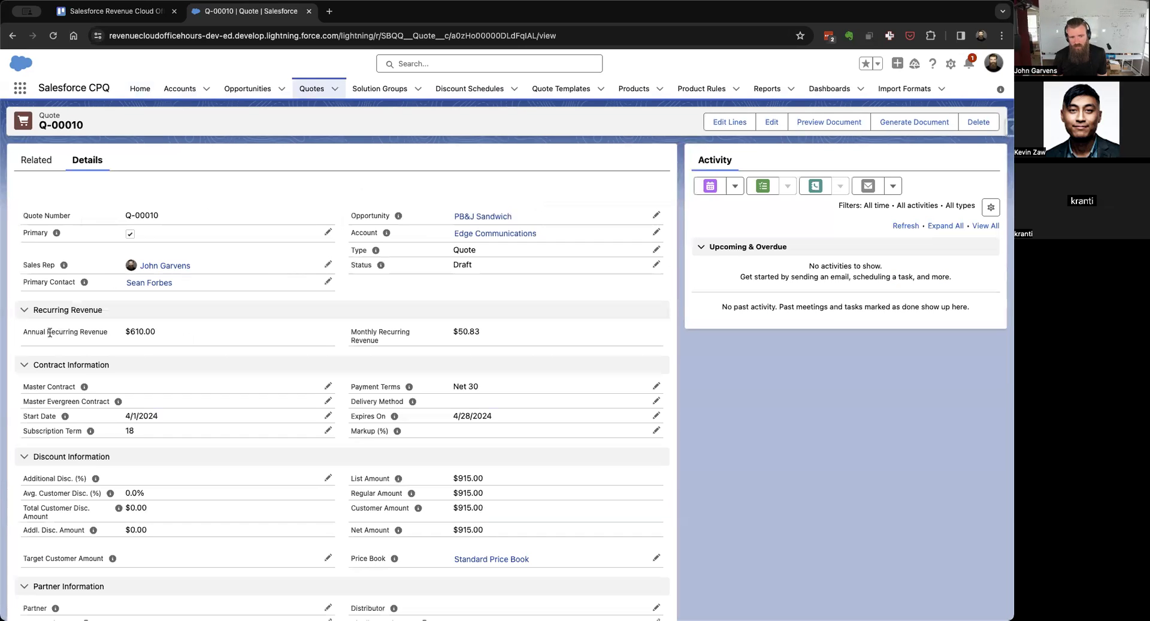
Step: Edit the quote's lines and set the PB&J Club Membership quantity to 100
click(722, 123)
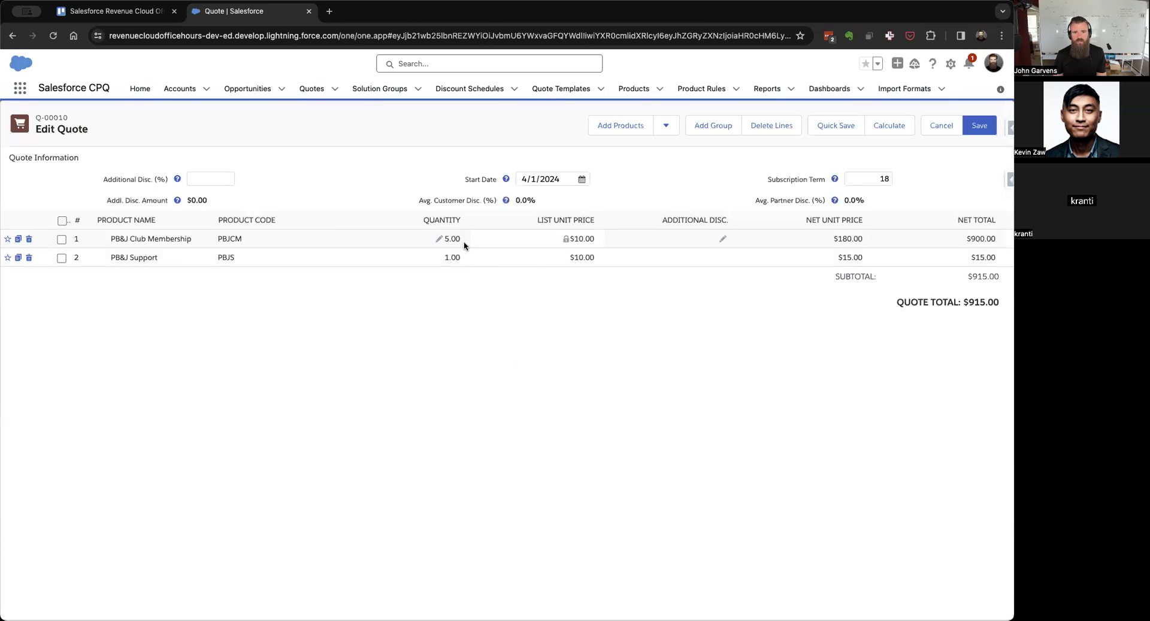
click(449, 239)
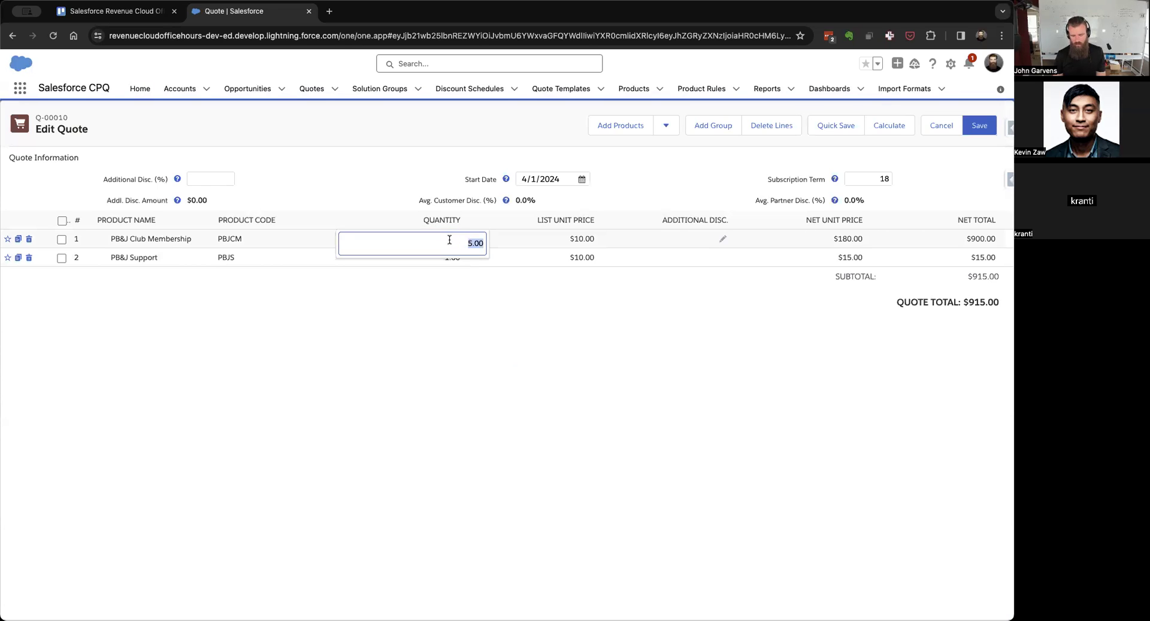
text(100)
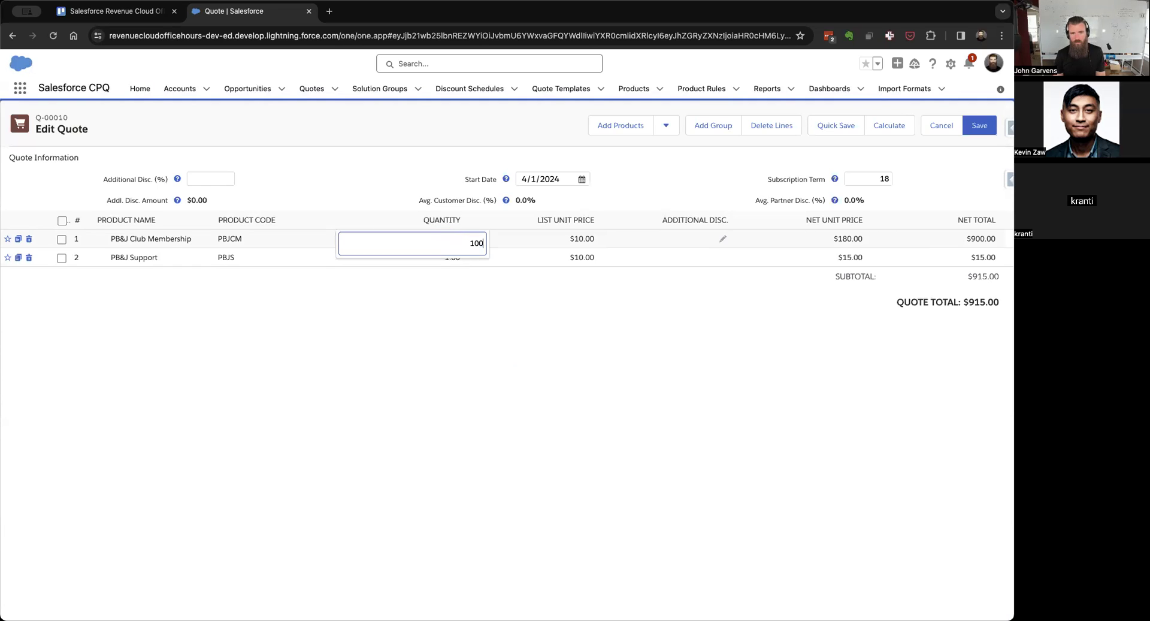
click(451, 290)
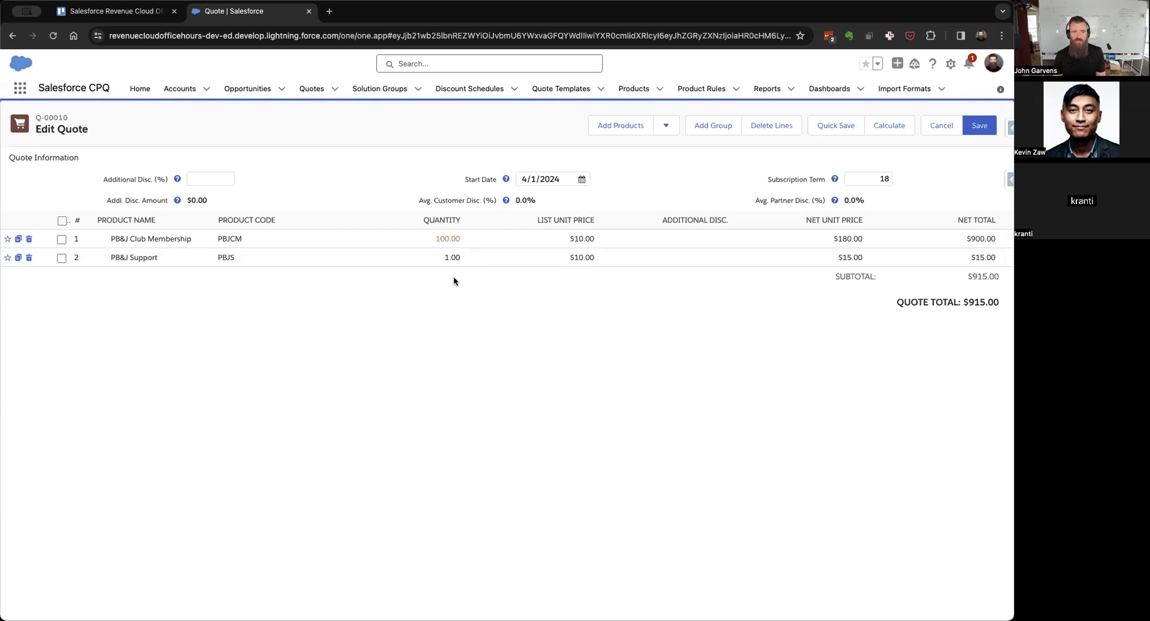
Step: Set the quote's subscription term to 36, recalculate the prices and save the quote
double_click(877, 178)
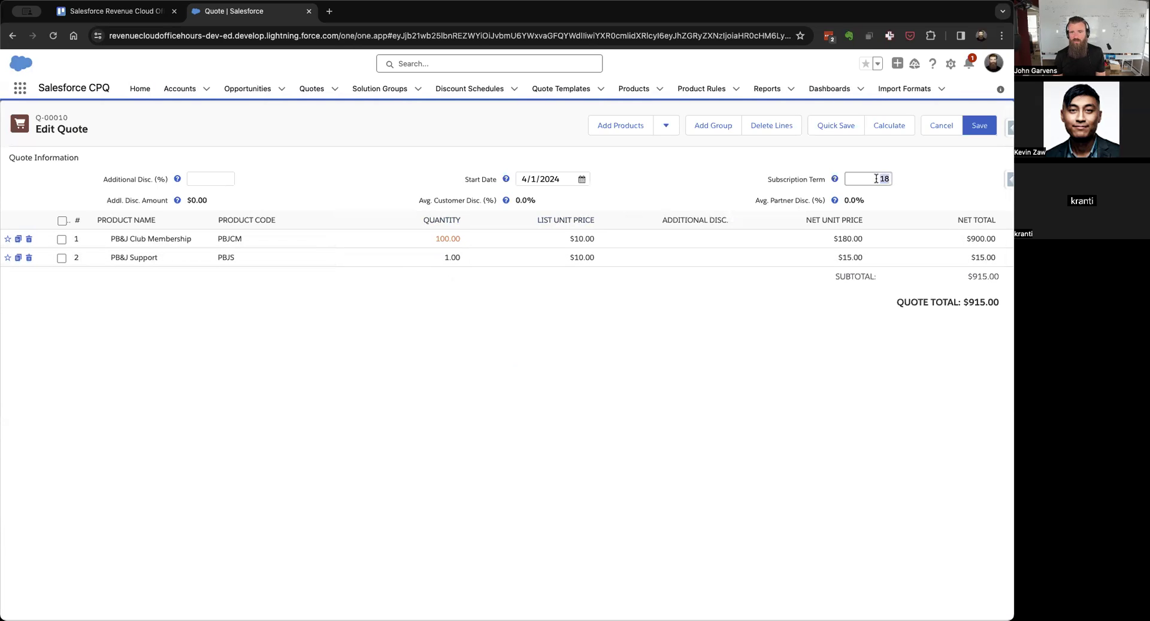
text(36)
click(898, 130)
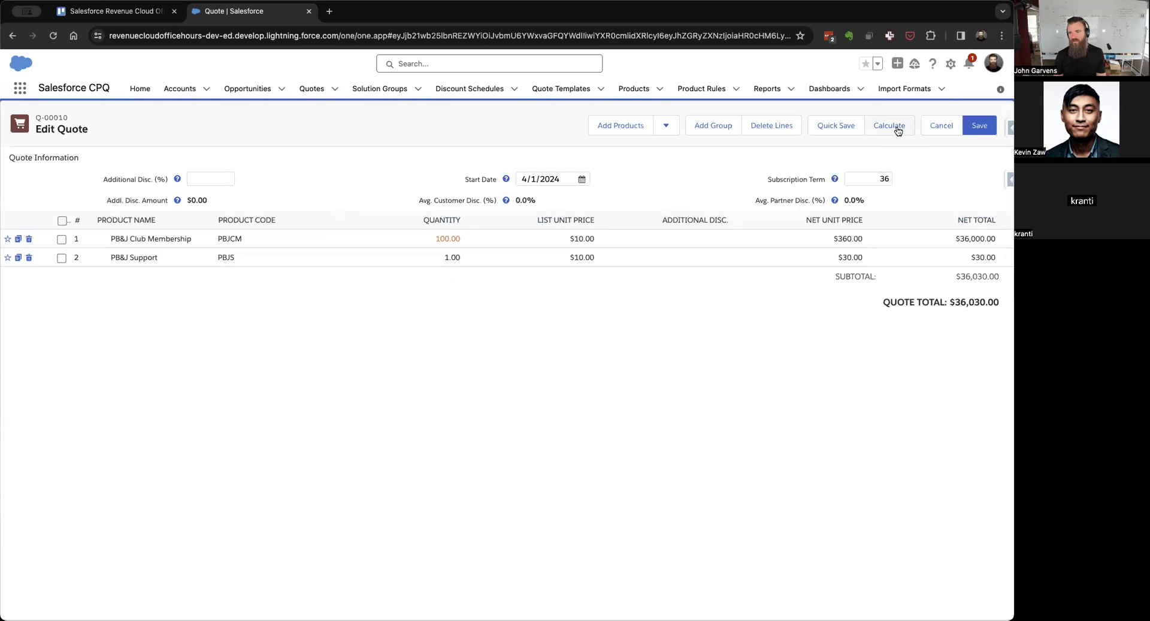
click(986, 126)
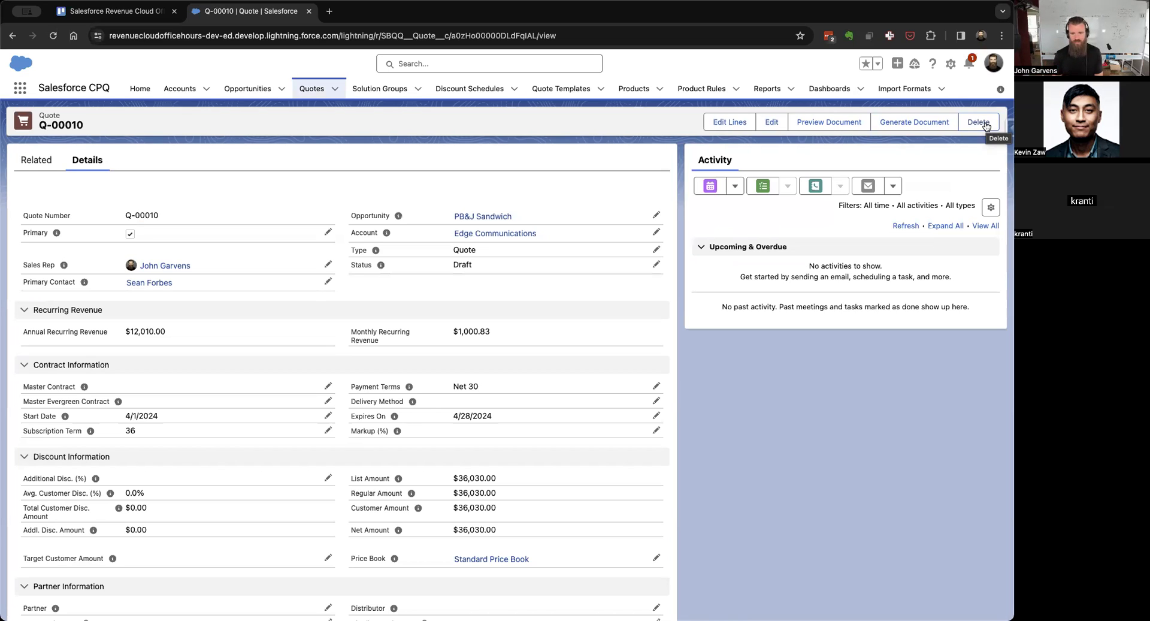
Step: Find the Price Rules object by searching for "price" and open its list in a separate browser tab
key(super+Tab)
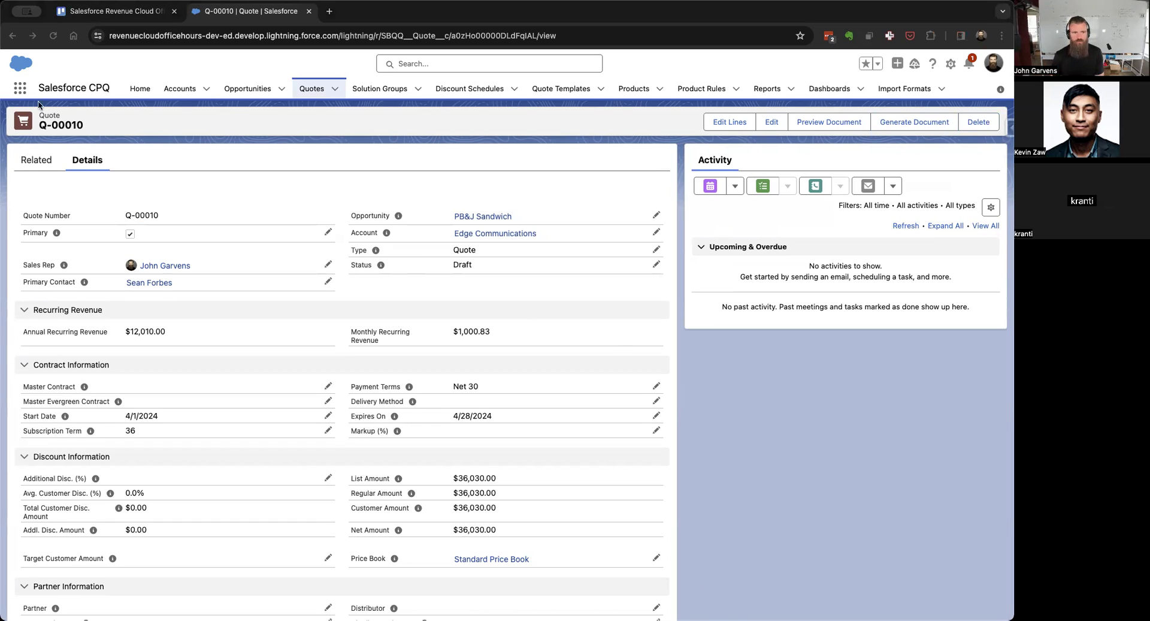
click(23, 88)
click(22, 89)
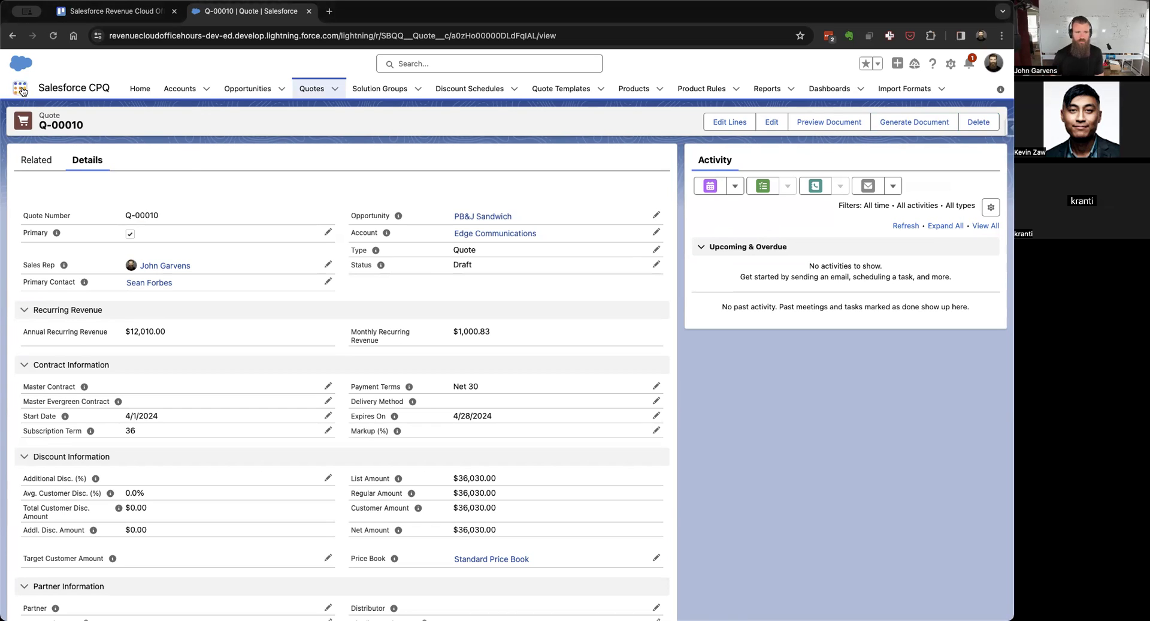
text(price)
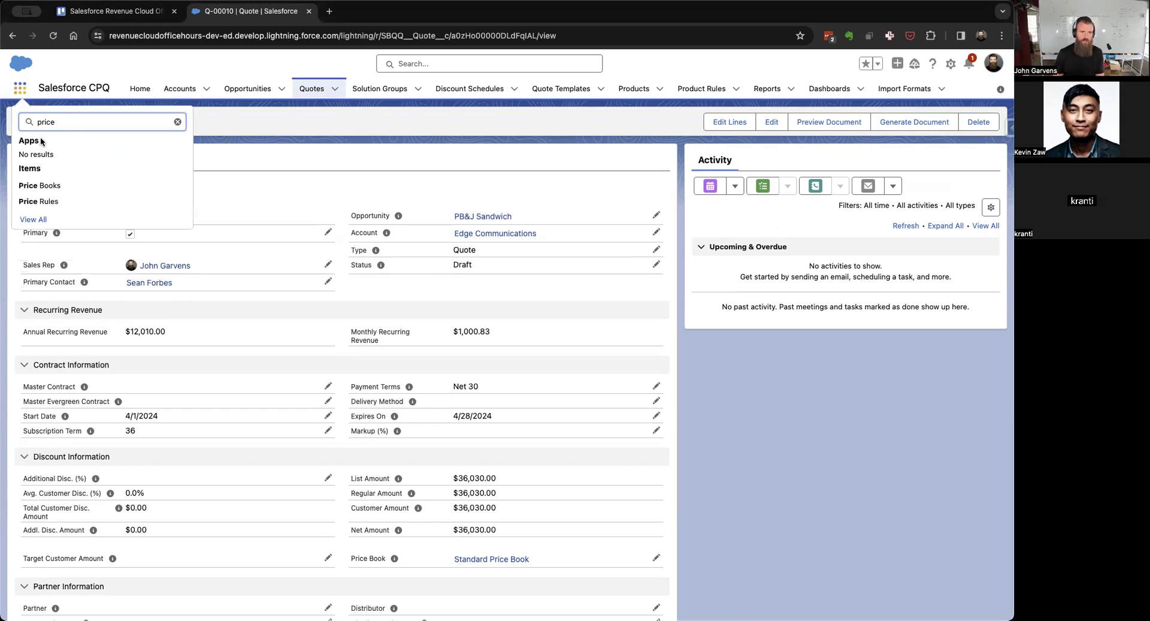
right_click(46, 202)
click(58, 205)
click(376, 12)
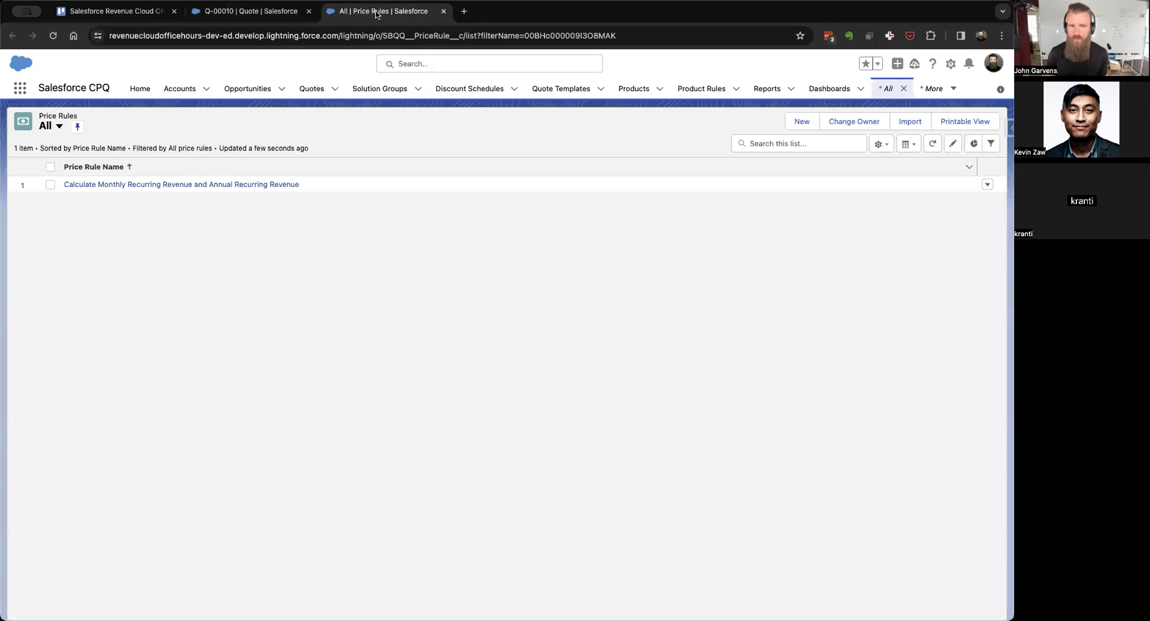
Step: Open the "Calculate Monthly Recurring Revenue and Annual Recurring Revenue" price rule and view all its price actions
click(144, 186)
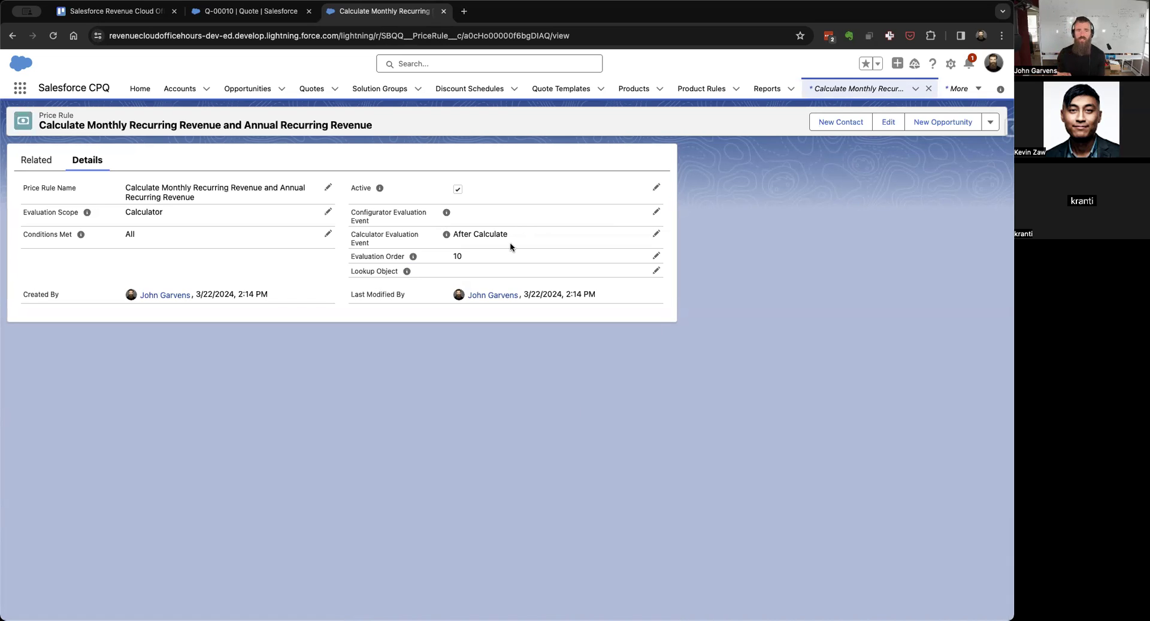
click(24, 165)
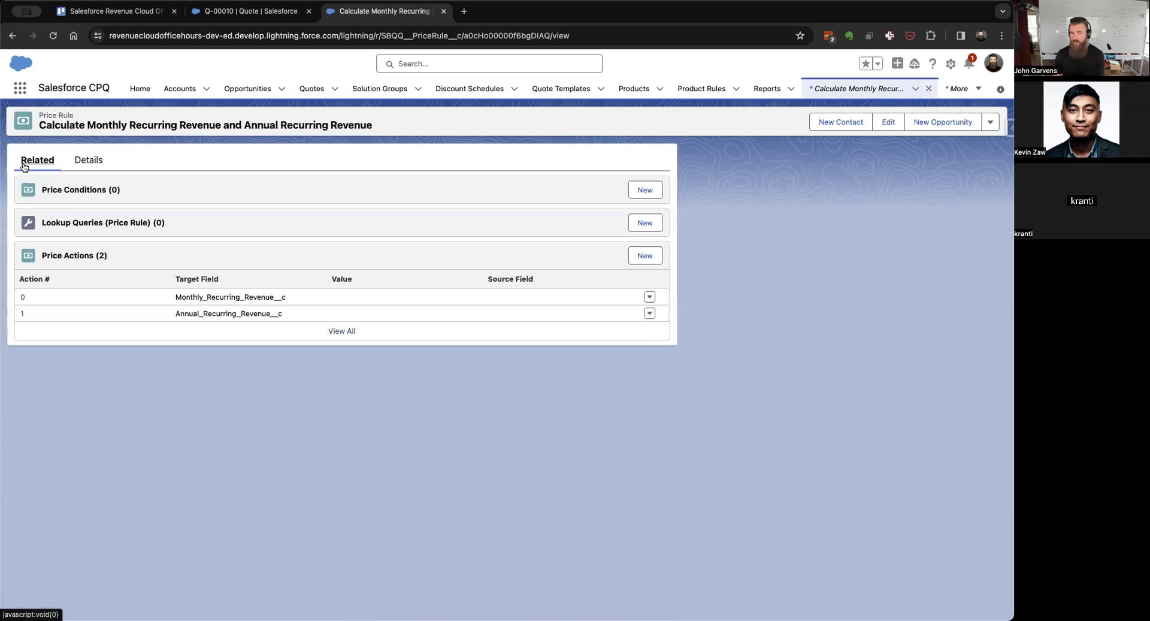
click(346, 330)
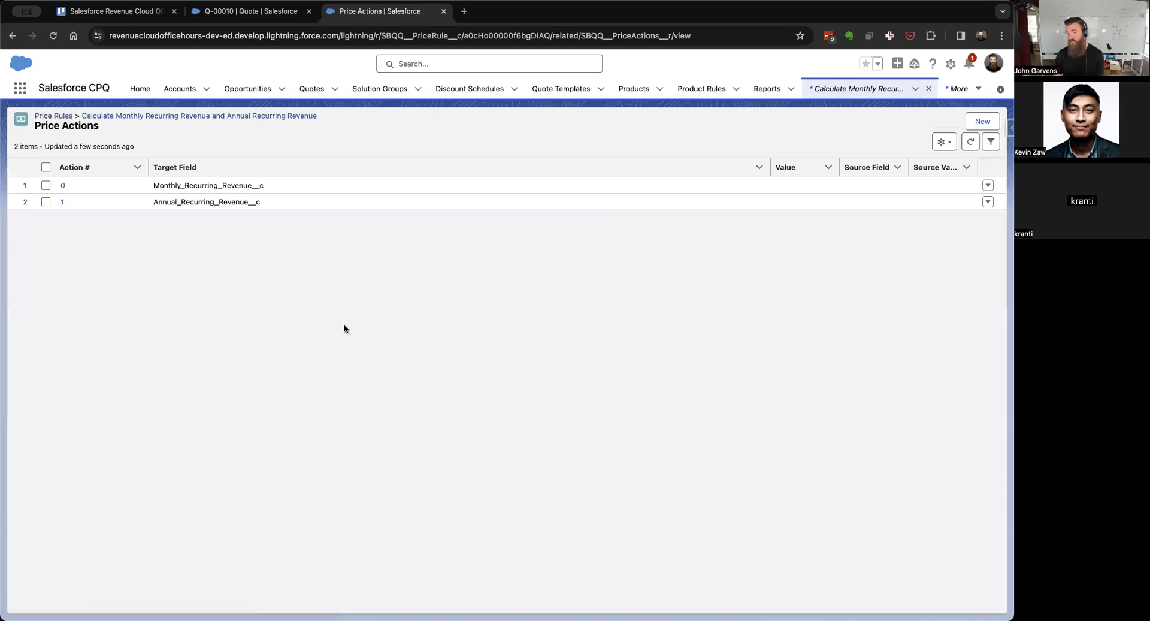
Step: Examine the formulas of the Monthly_Recurring_Revenue__c and Annual_Recurring_Revenue__c price actions, then return to the price actions list
click(62, 185)
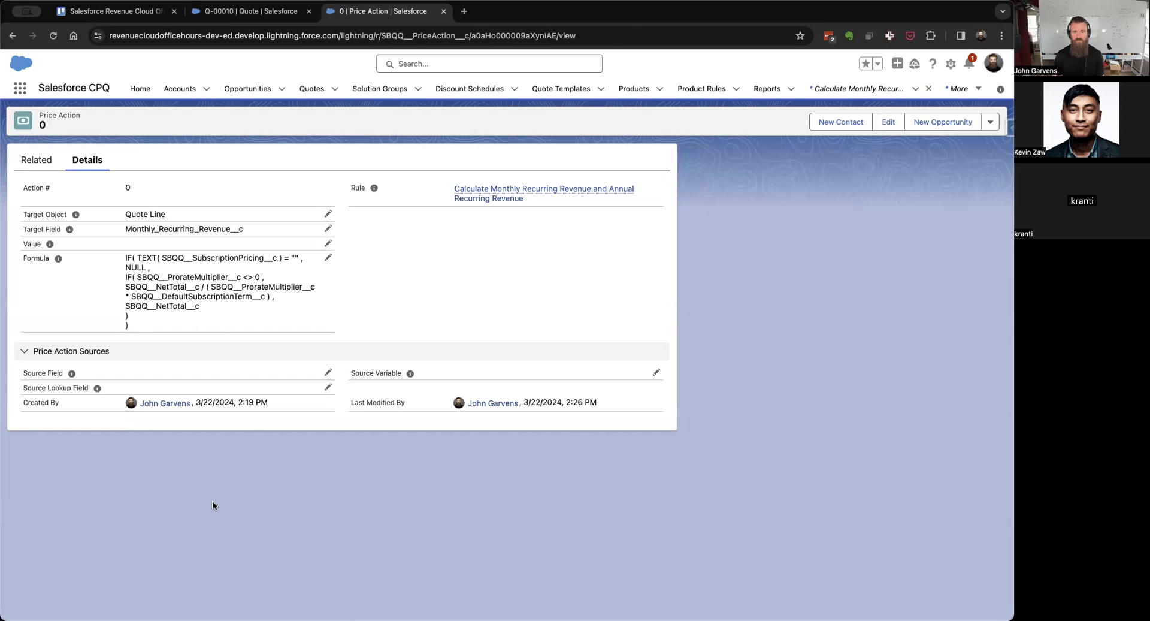
scroll(212, 501, left, 5)
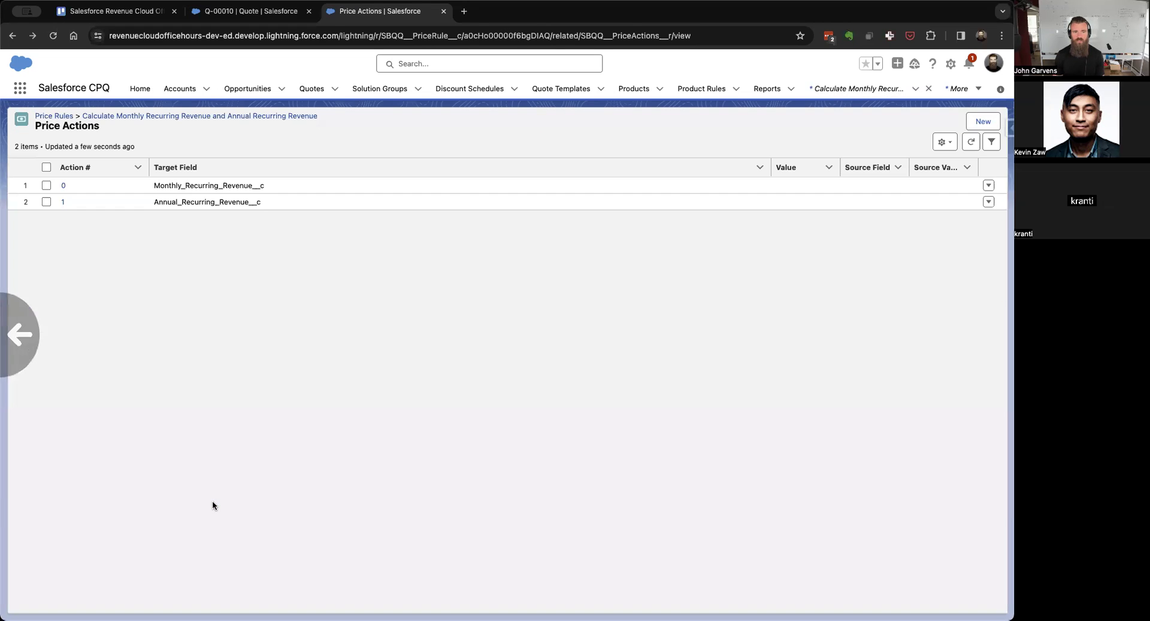
click(62, 202)
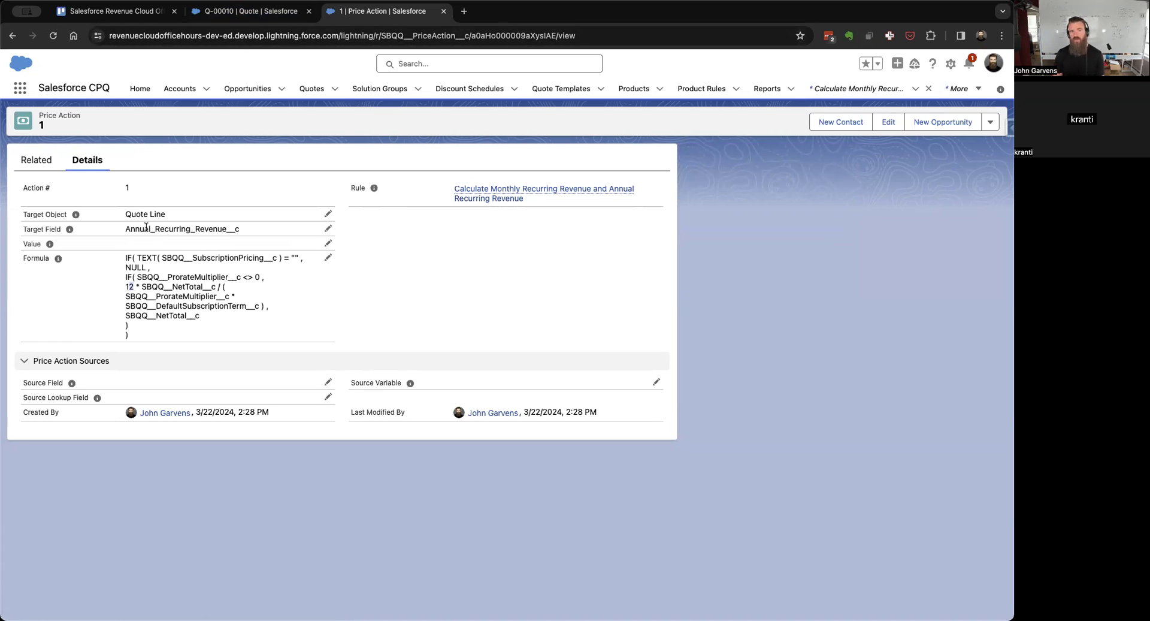
drag(125, 229, 219, 231)
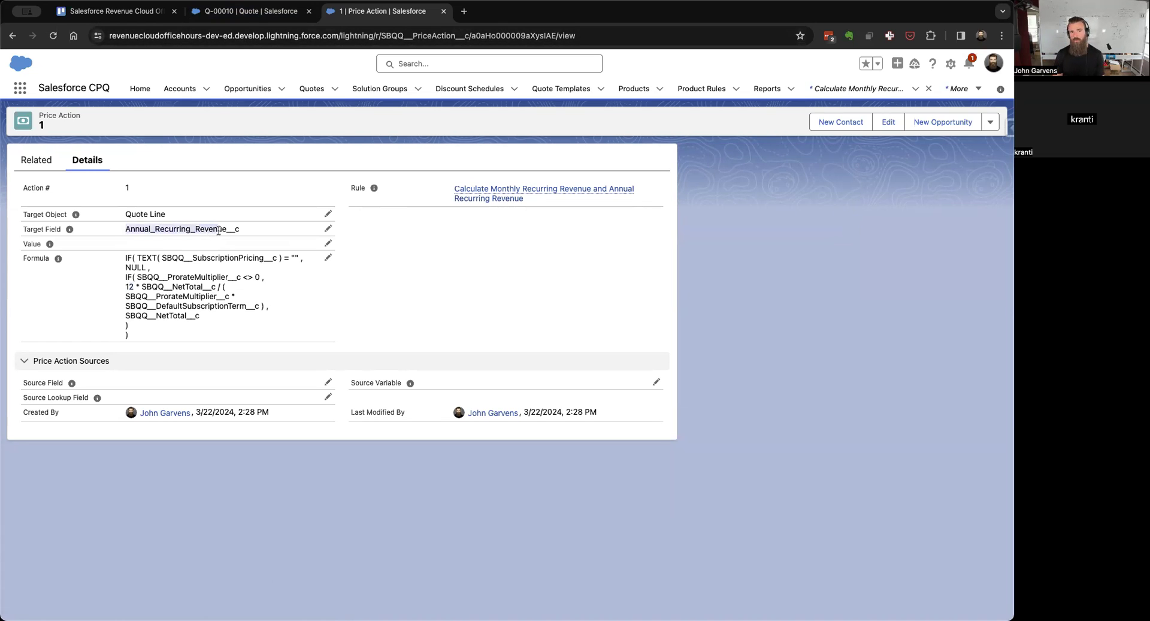
scroll(219, 230, left, 5)
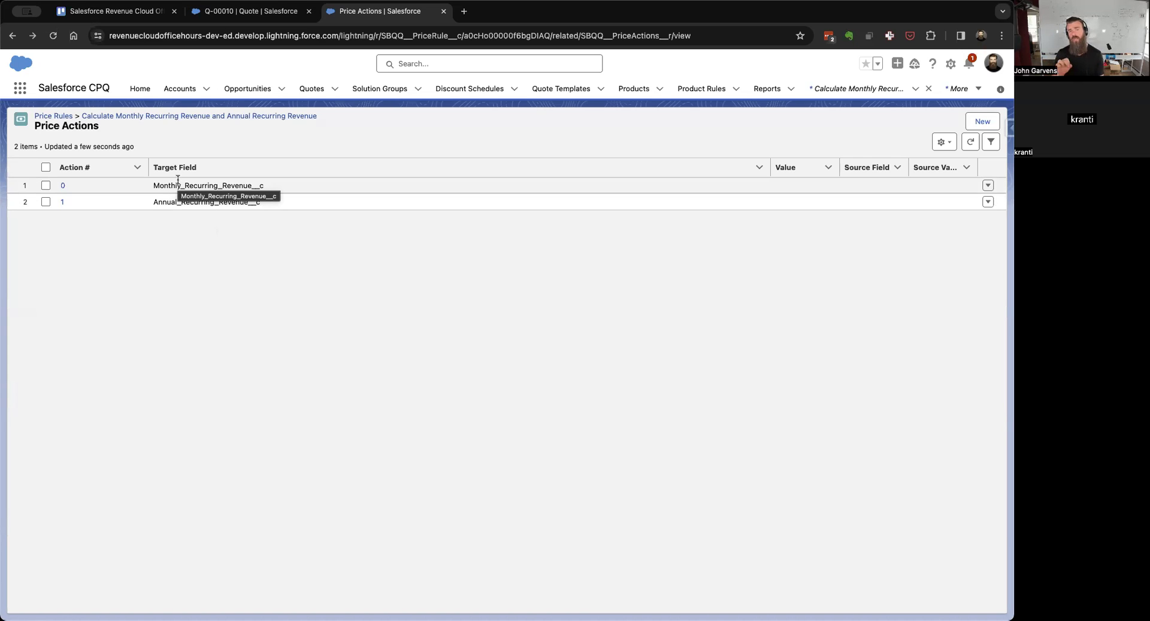
Step: Back in the quote's line editor, clone the PB&J Club Membership and PB&J Support lines until each appears three times, and save
click(243, 13)
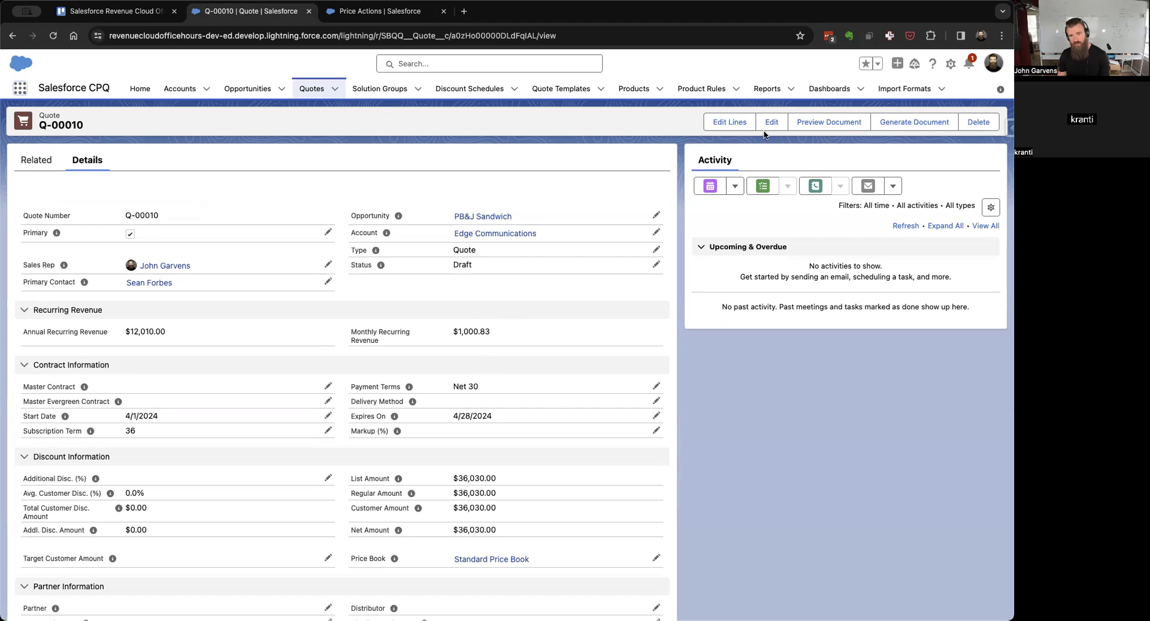
click(723, 118)
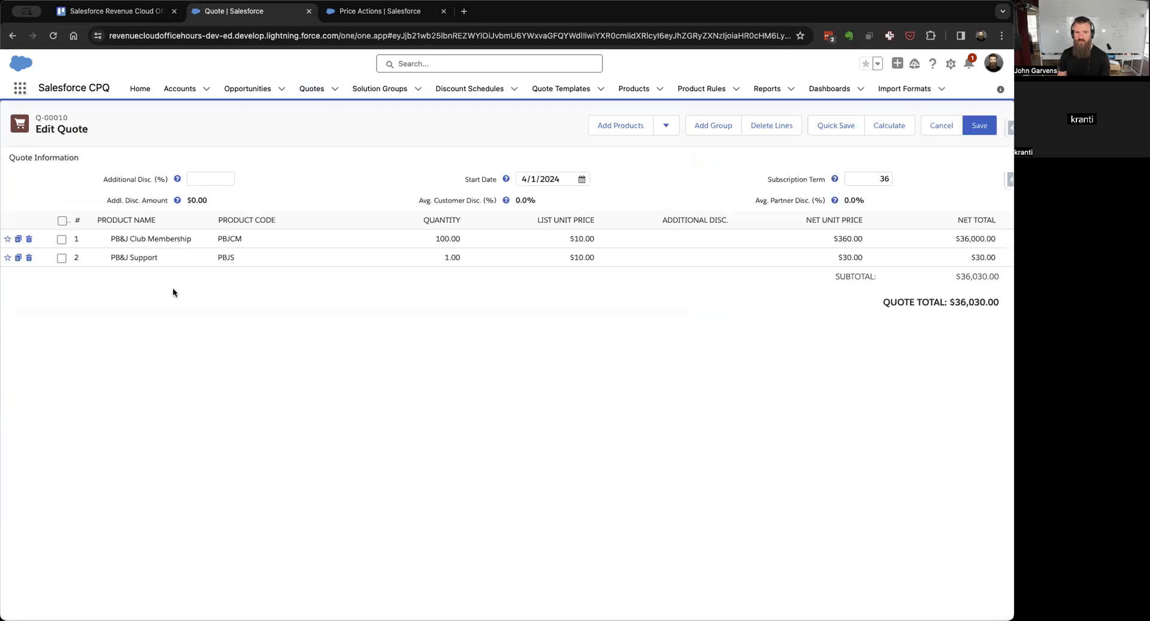
click(18, 239)
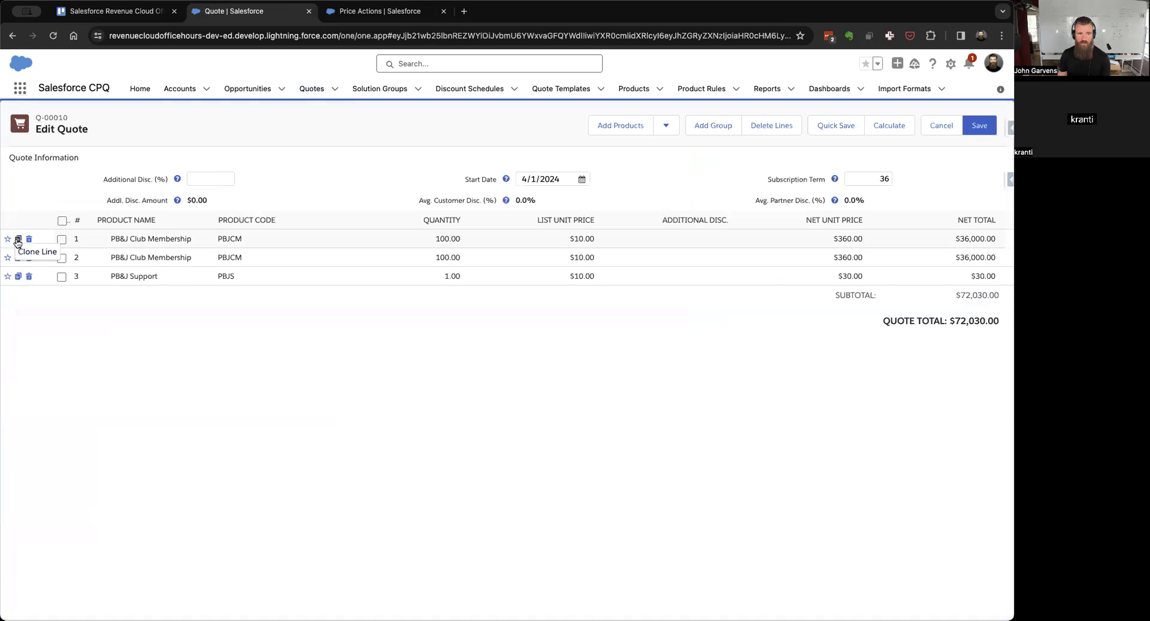
click(18, 238)
click(18, 295)
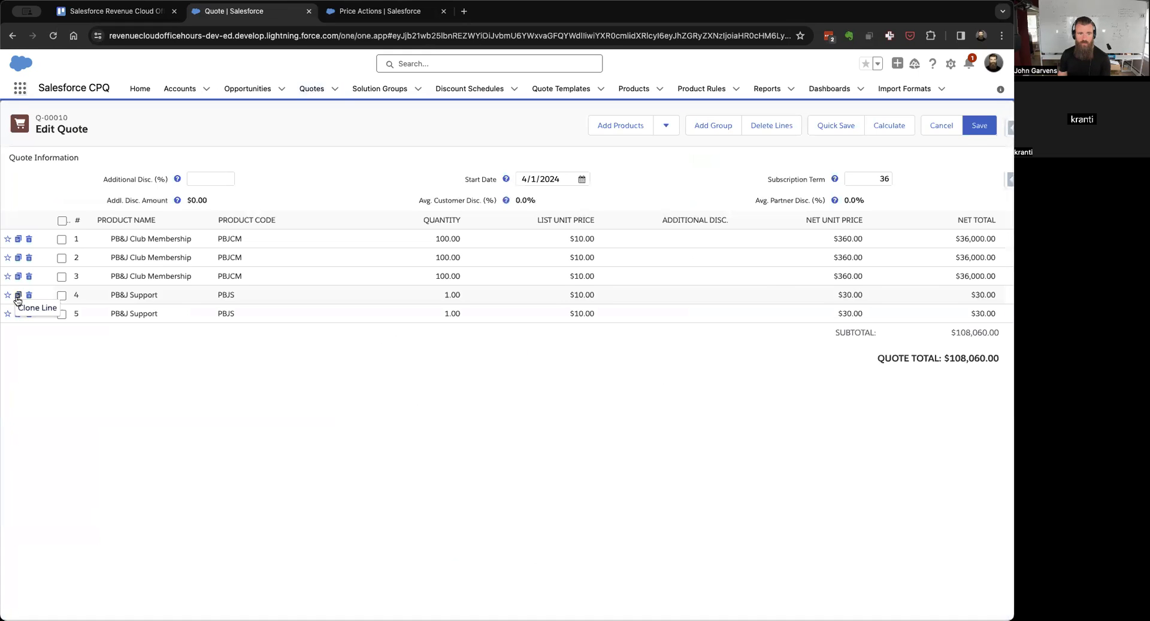
click(18, 294)
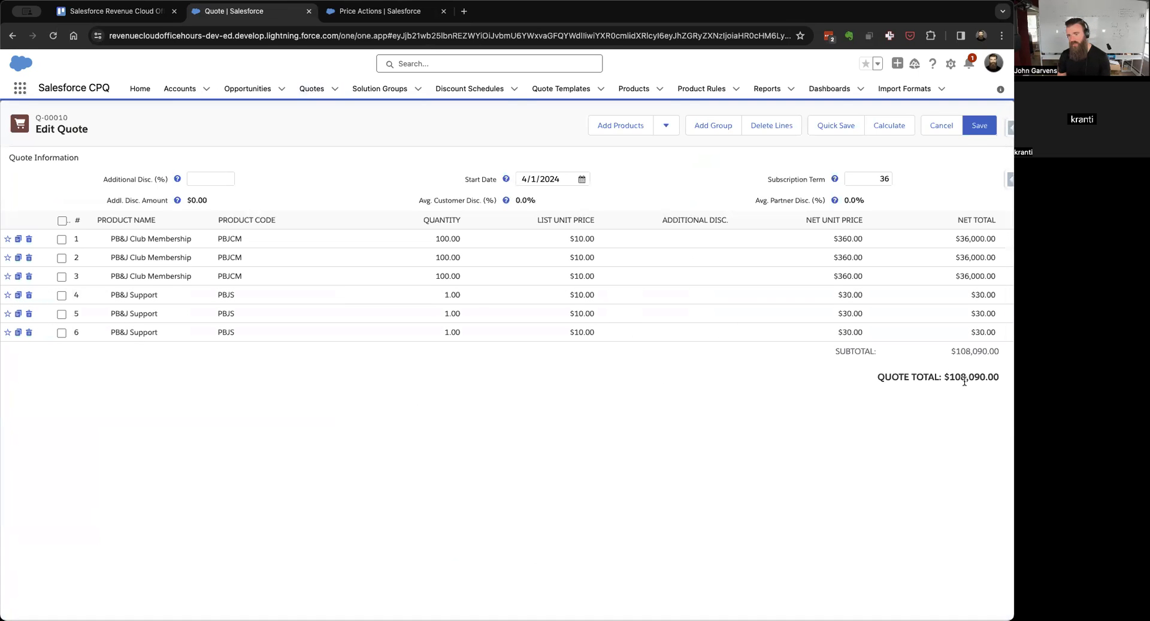
click(18, 332)
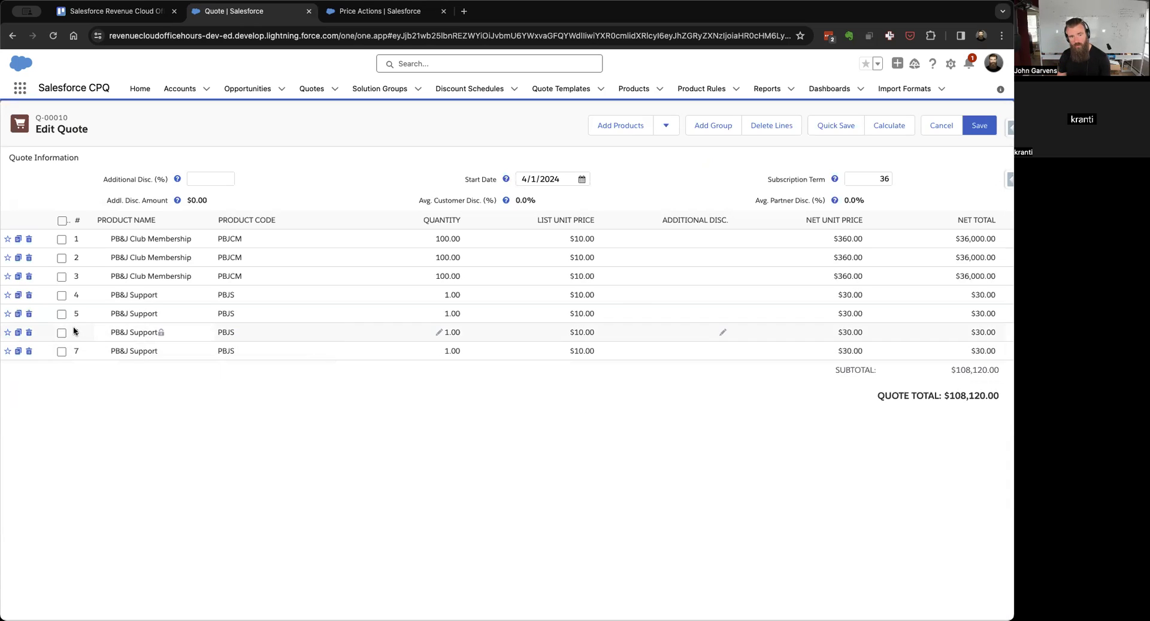
click(28, 351)
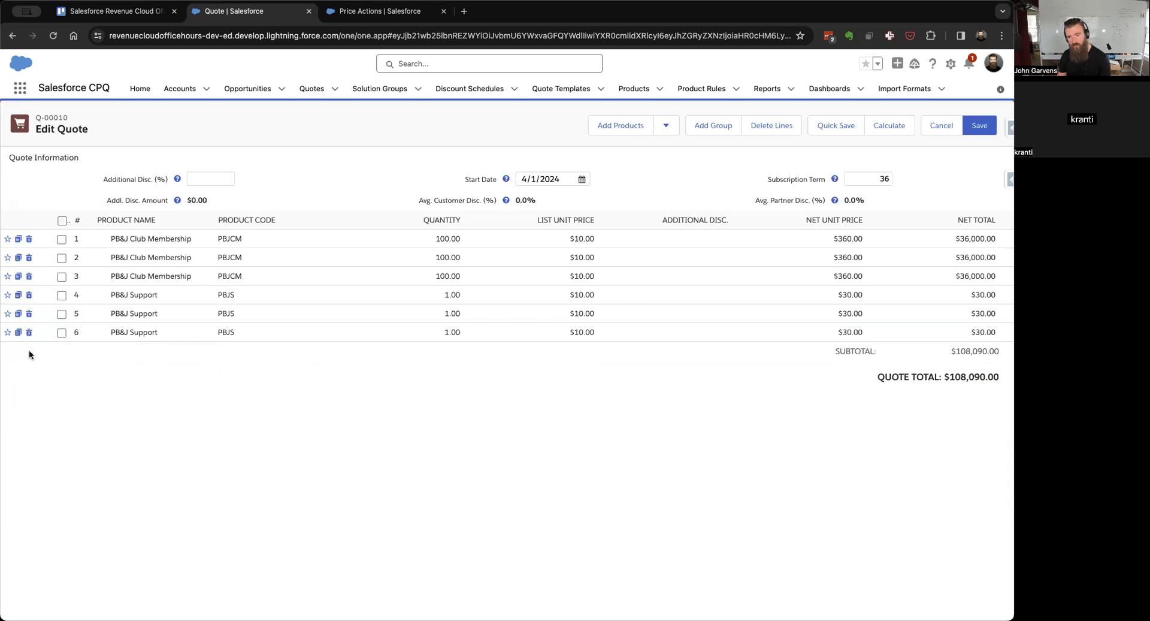
click(973, 125)
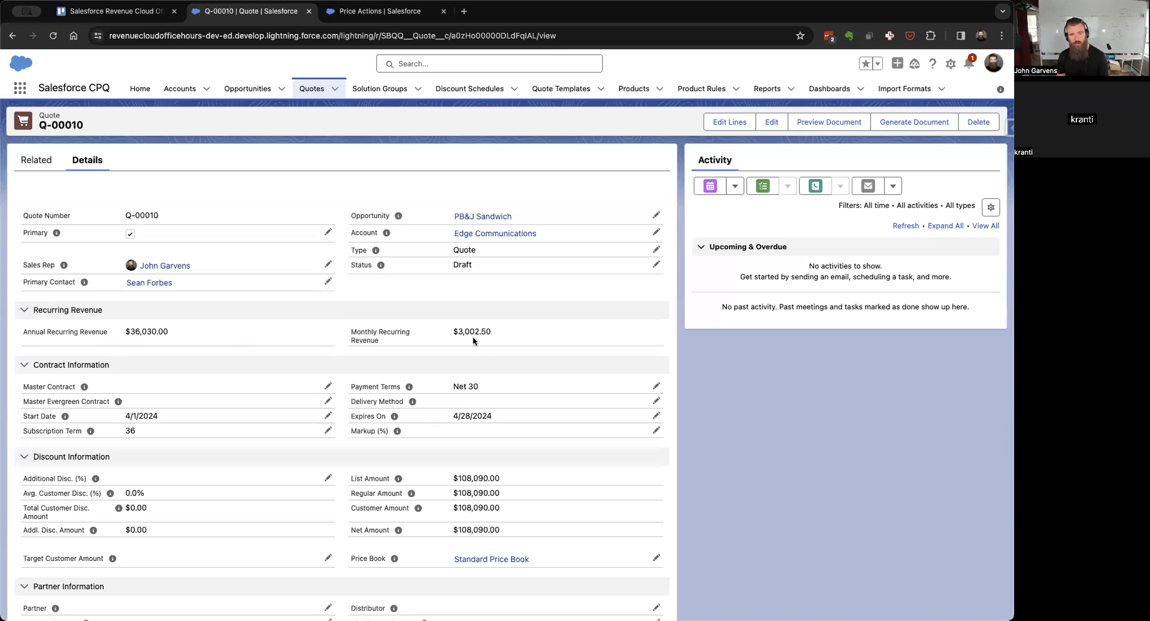
Step: In the quote's line editor, delete the duplicate PB&J Club Membership and PB&J Support lines, leaving one of each, and save
click(730, 121)
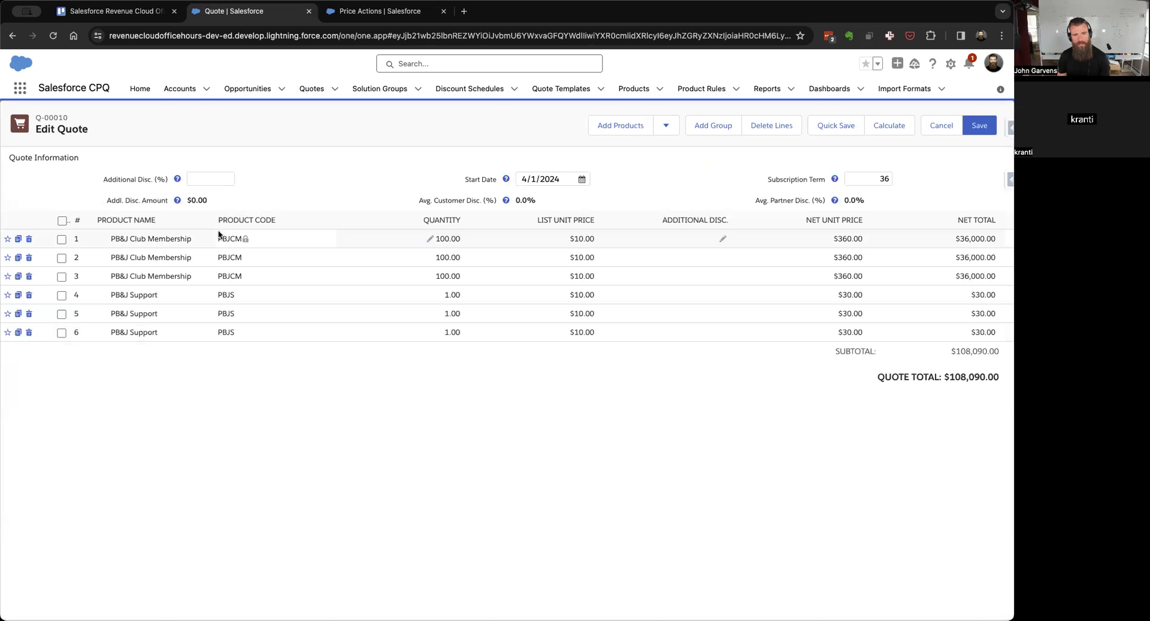
click(29, 258)
click(29, 258)
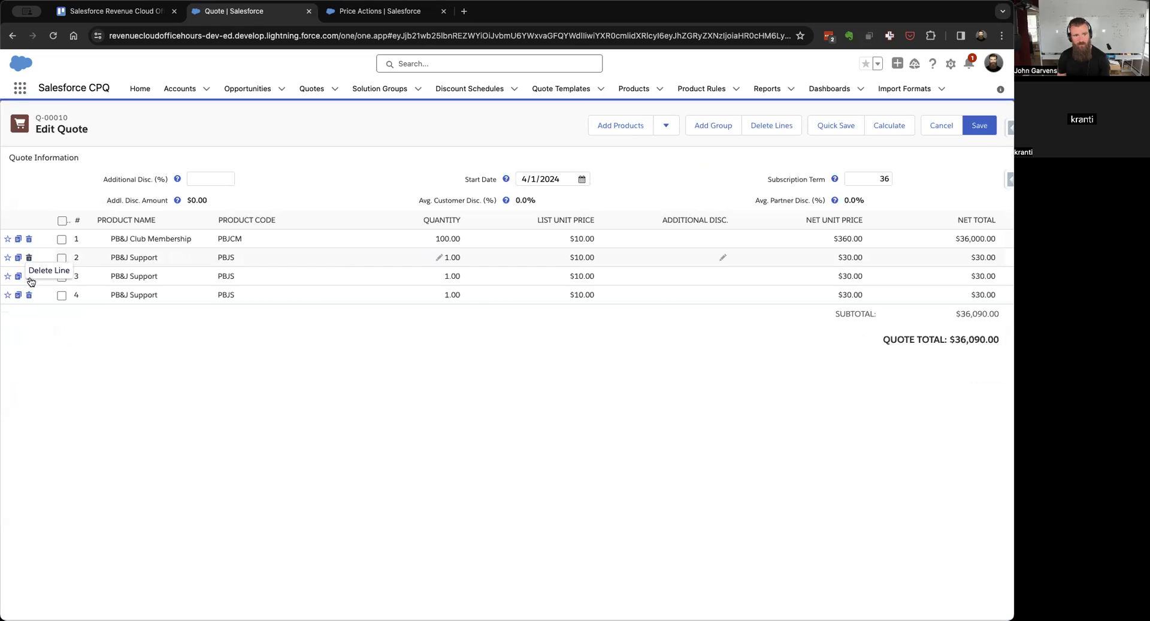
click(30, 277)
click(29, 277)
click(979, 135)
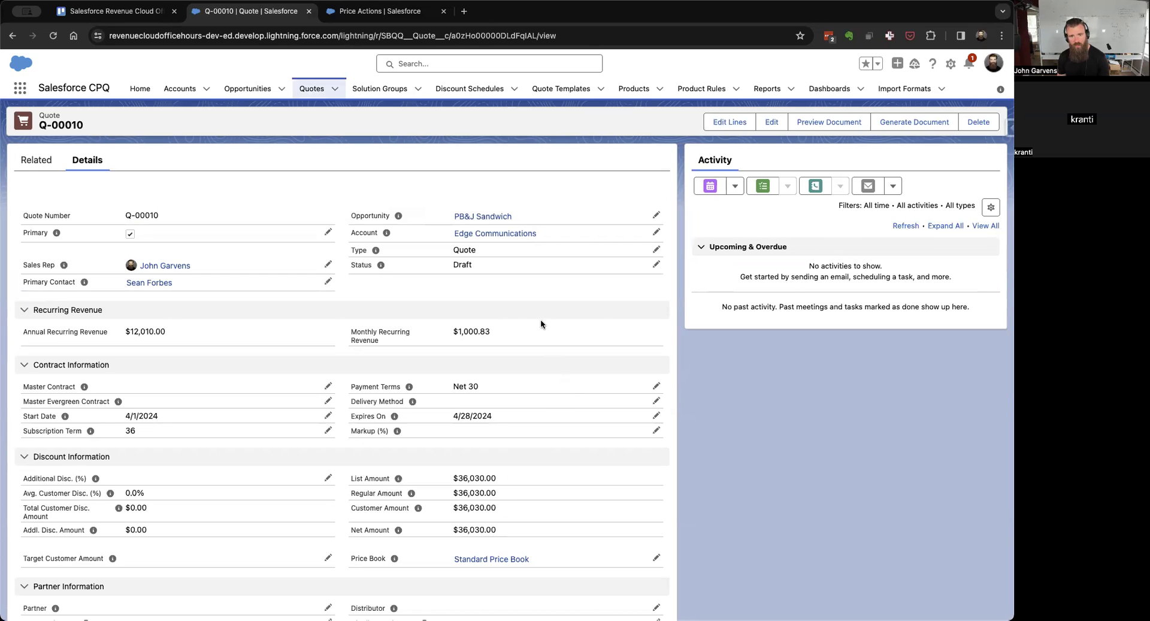
Step: From the quote's PB&J Sandwich opportunity, open the full product list and examine the PB&J Club Membership product's total price and recurring revenue
click(467, 216)
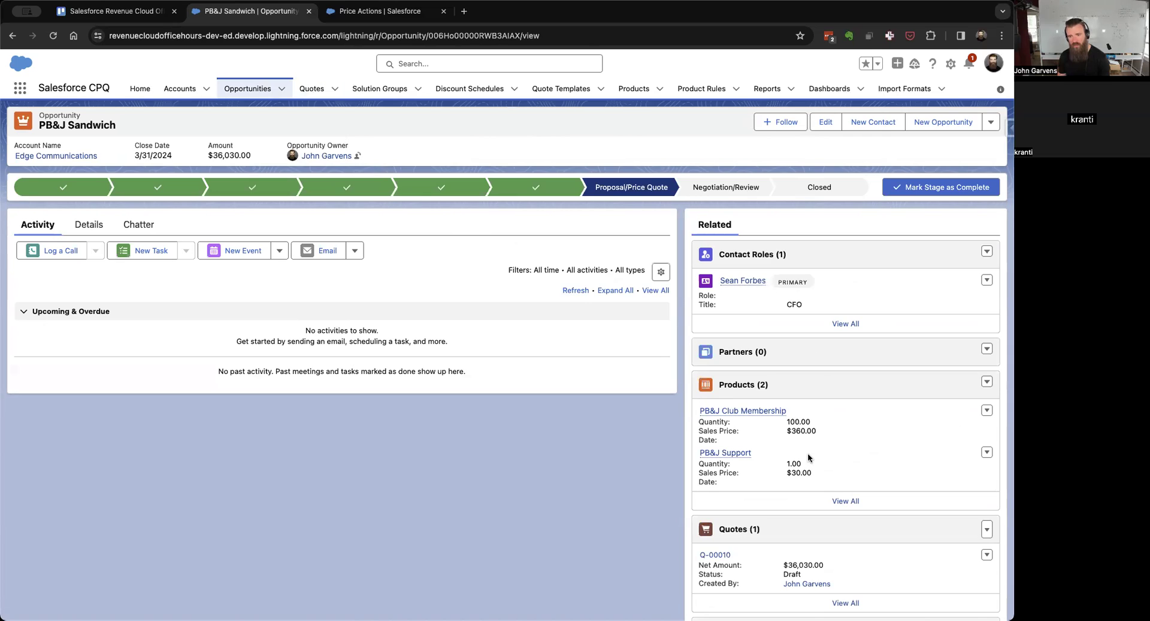
click(837, 503)
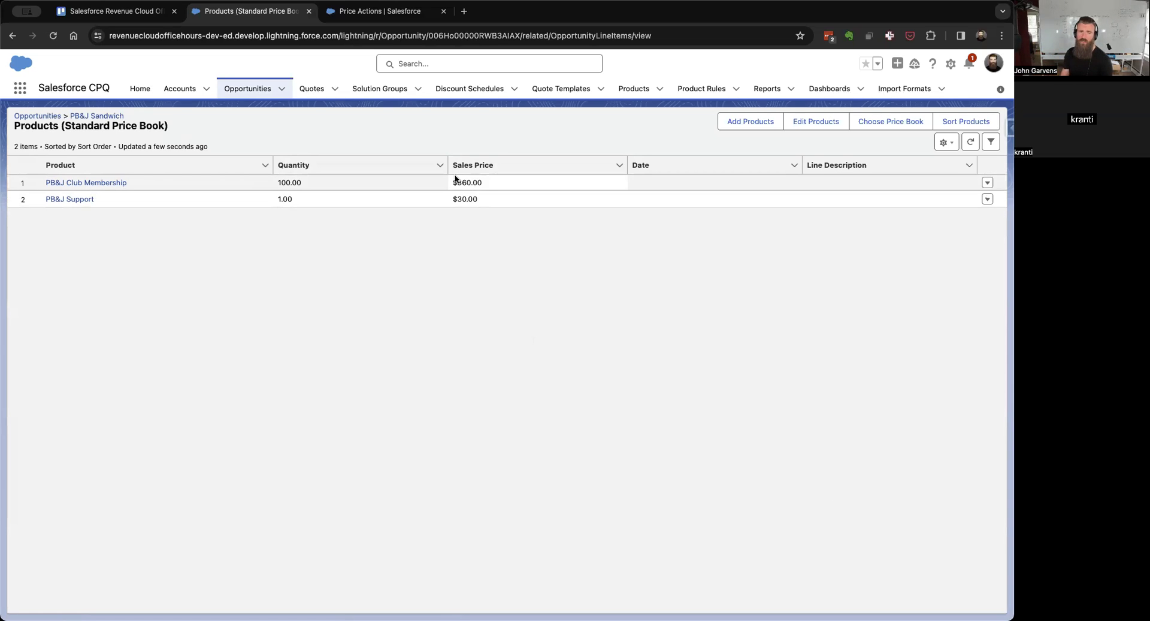
click(91, 183)
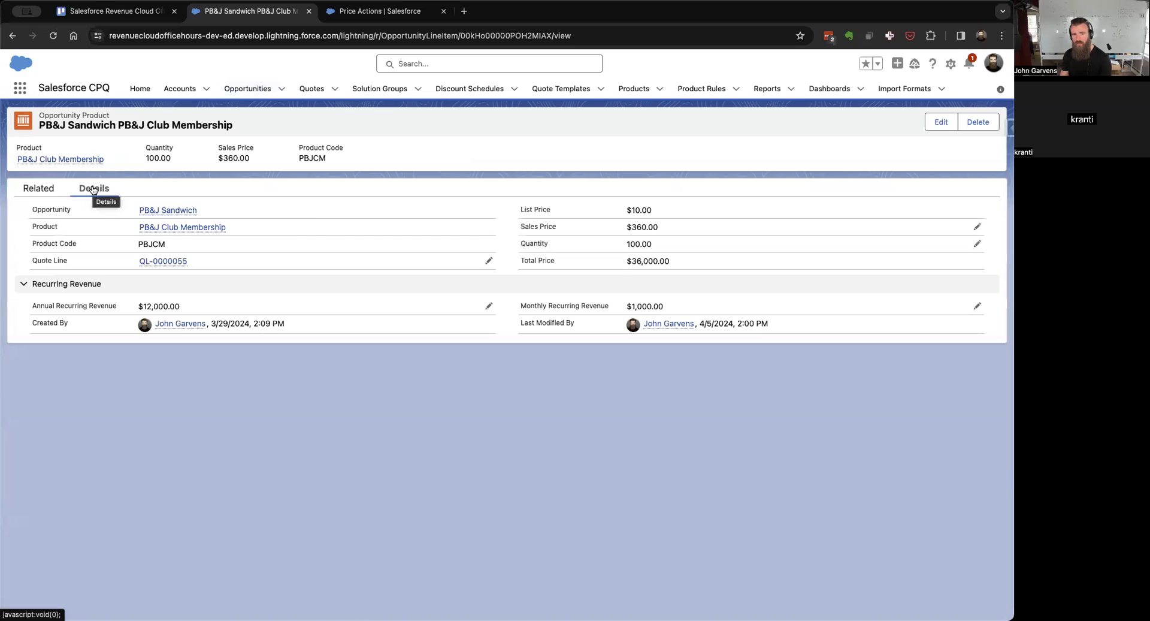
drag(632, 262, 694, 263)
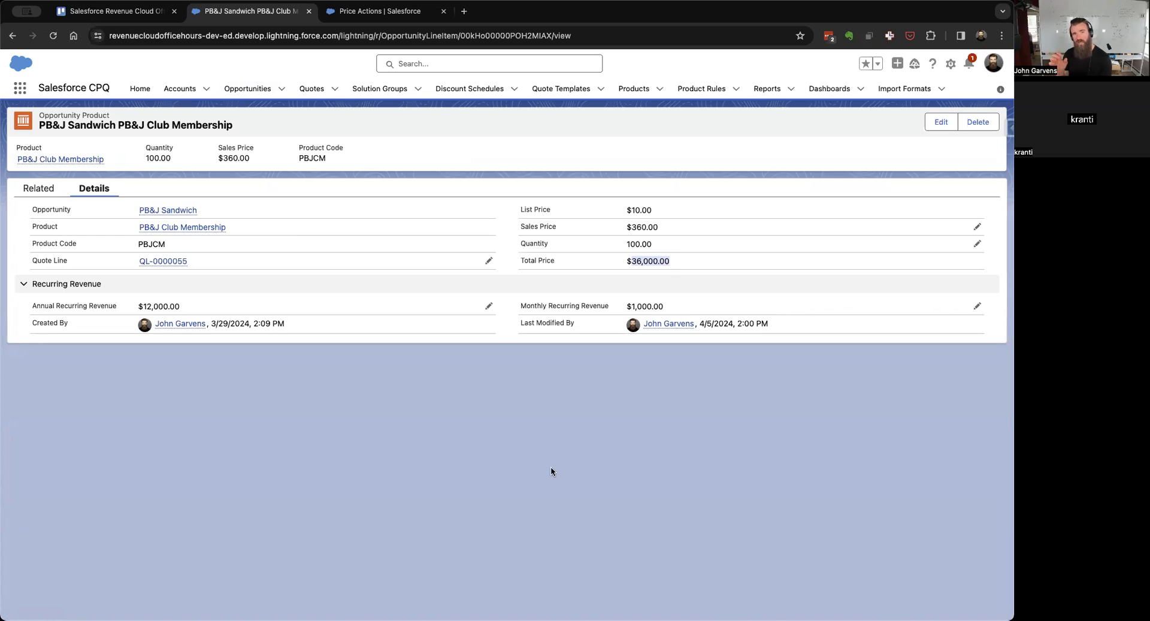
Step: Return to the PB&J Sandwich opportunity and view the recurring revenue fields in its details
scroll(551, 468, left, 5)
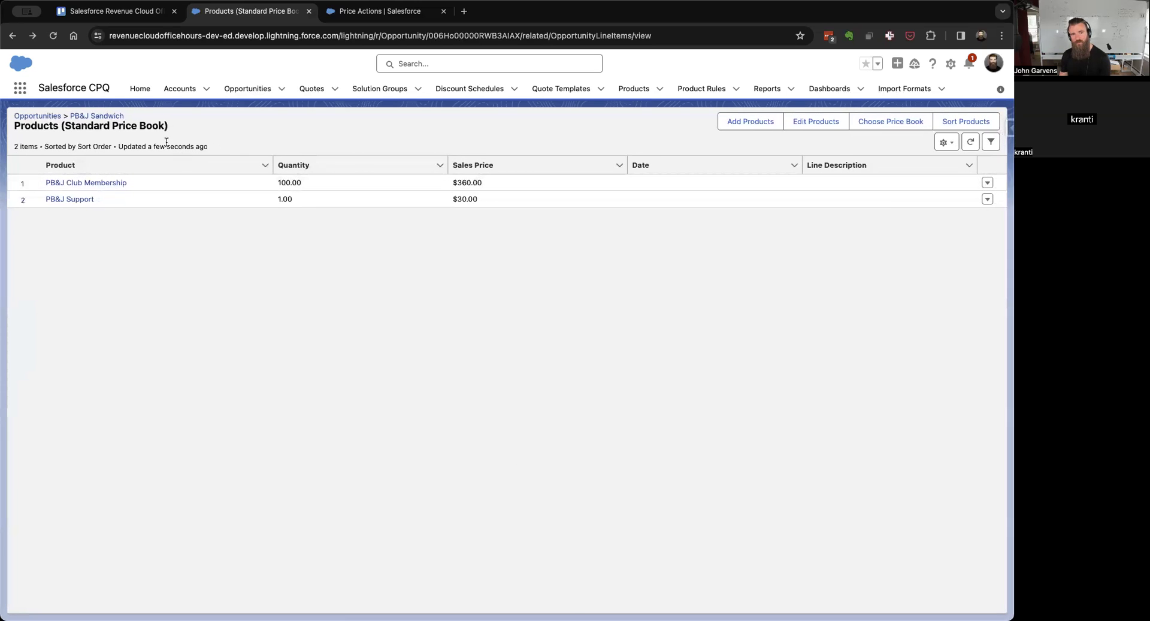
click(96, 117)
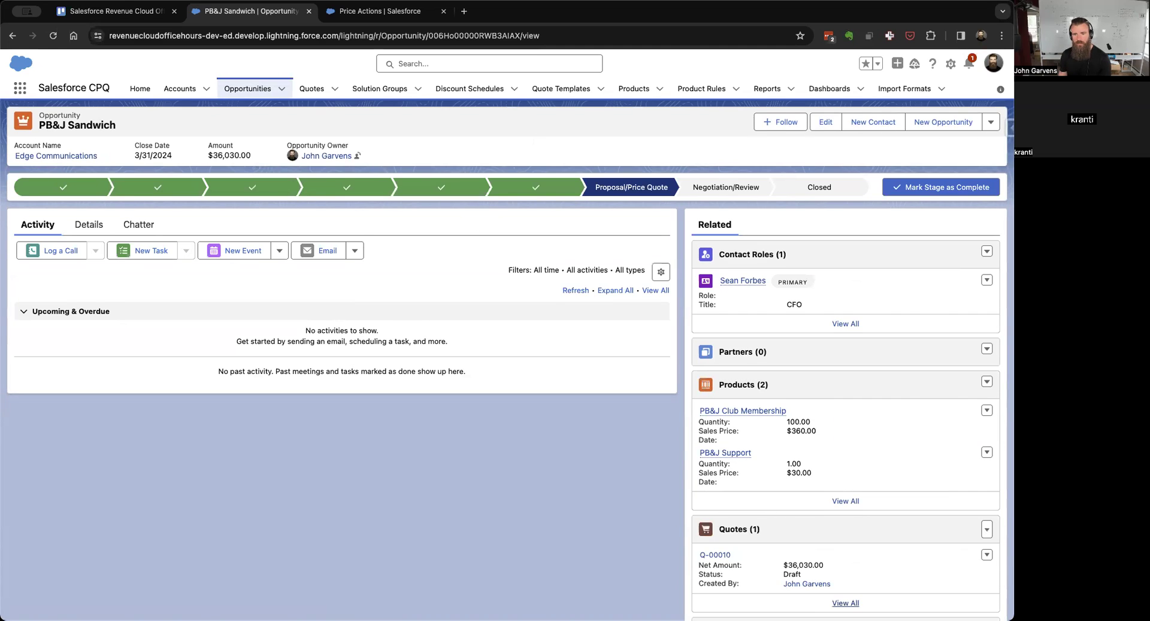
mouse_move(707, 557)
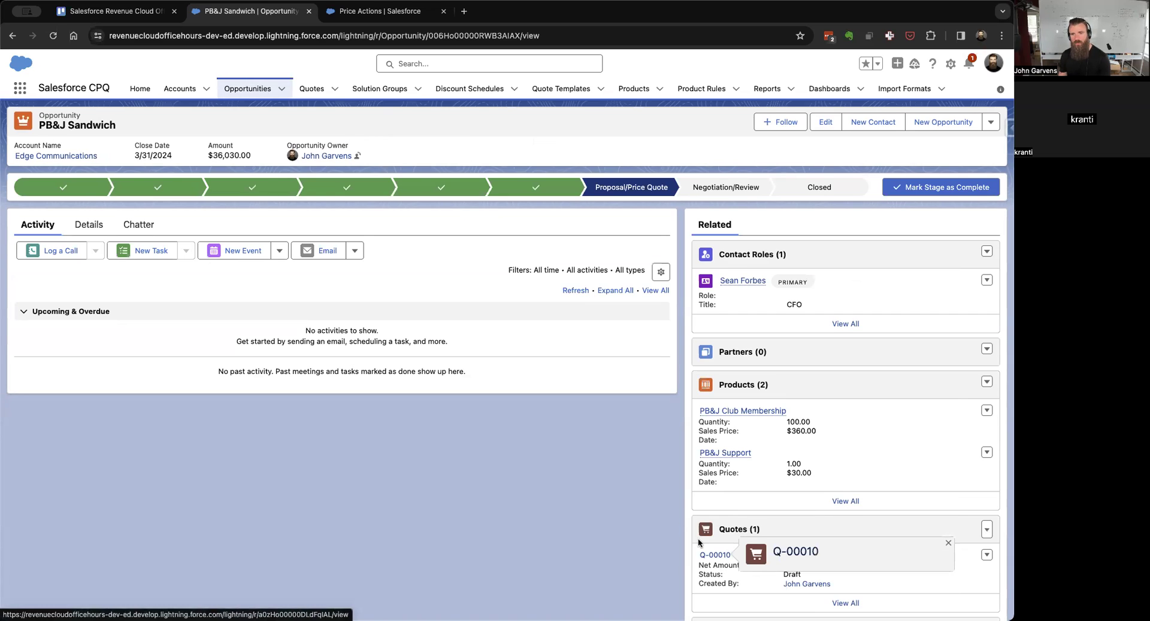
click(87, 226)
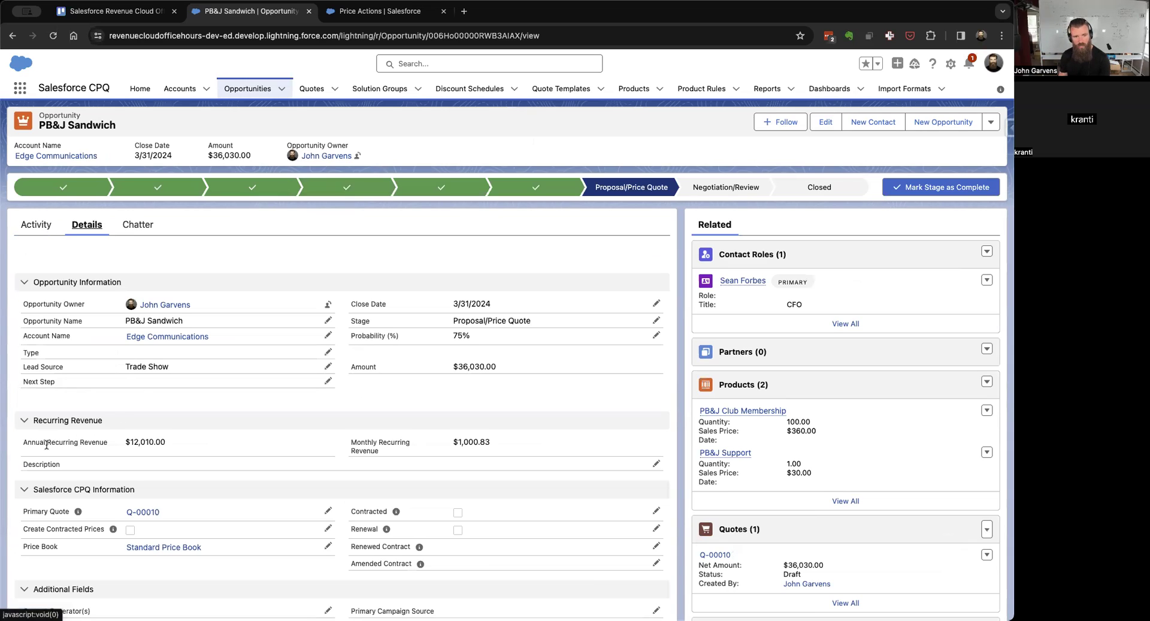
Step: Compare the recurring revenue fields on the PB&J Club Membership opportunity product with those on its linked quote line
click(741, 418)
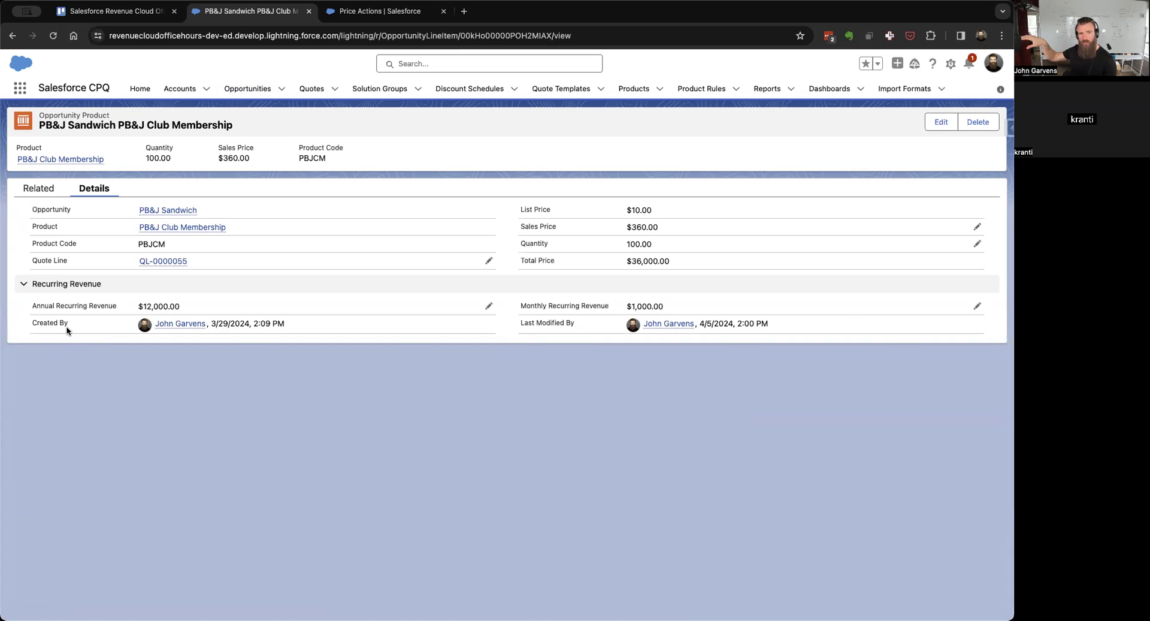
click(158, 261)
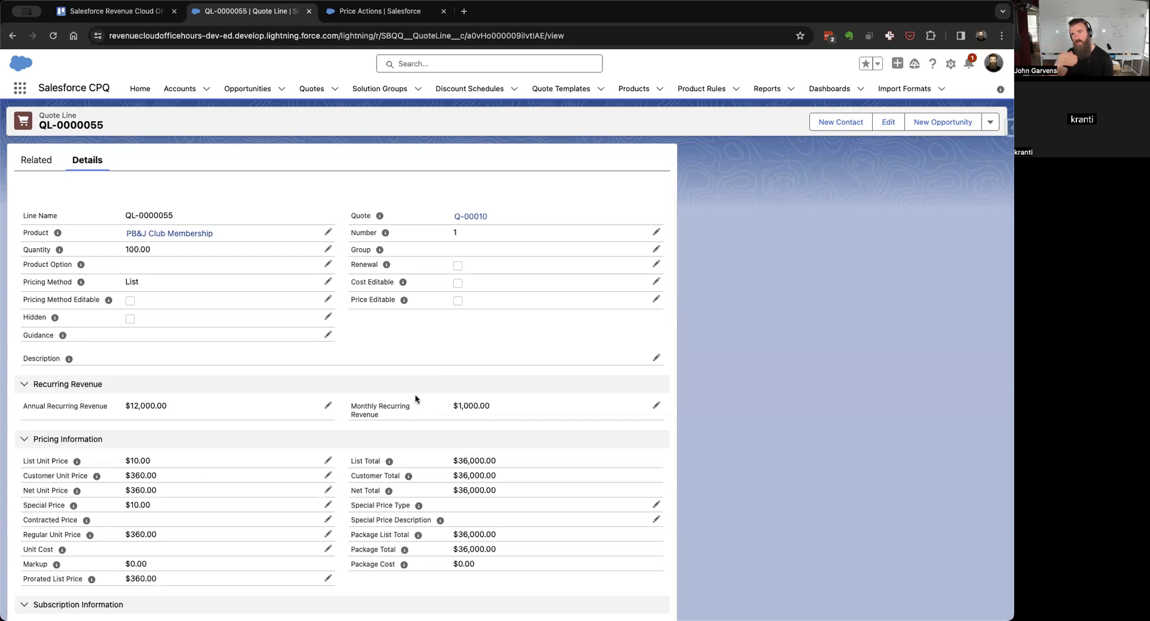
scroll(417, 398, left, 5)
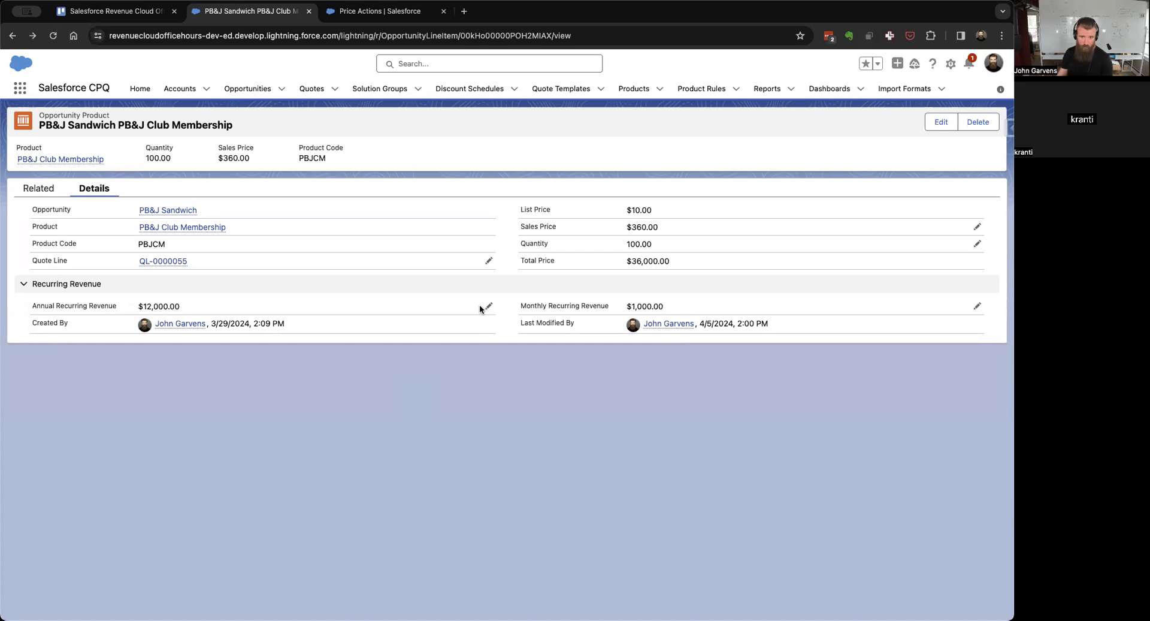
scroll(480, 309, left, 5)
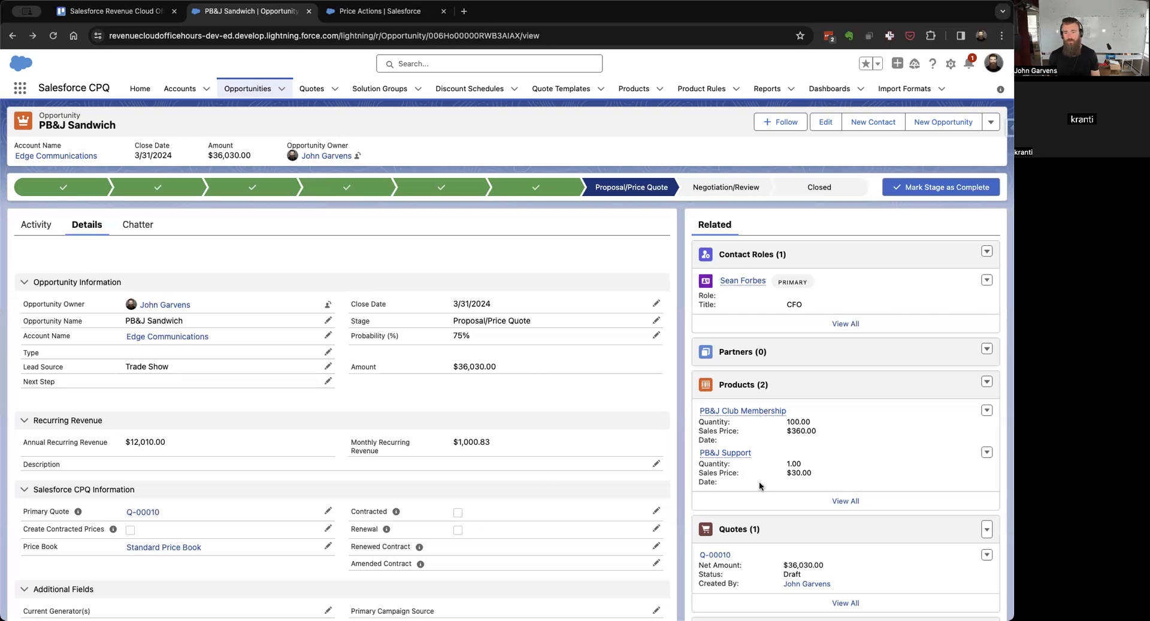
click(729, 412)
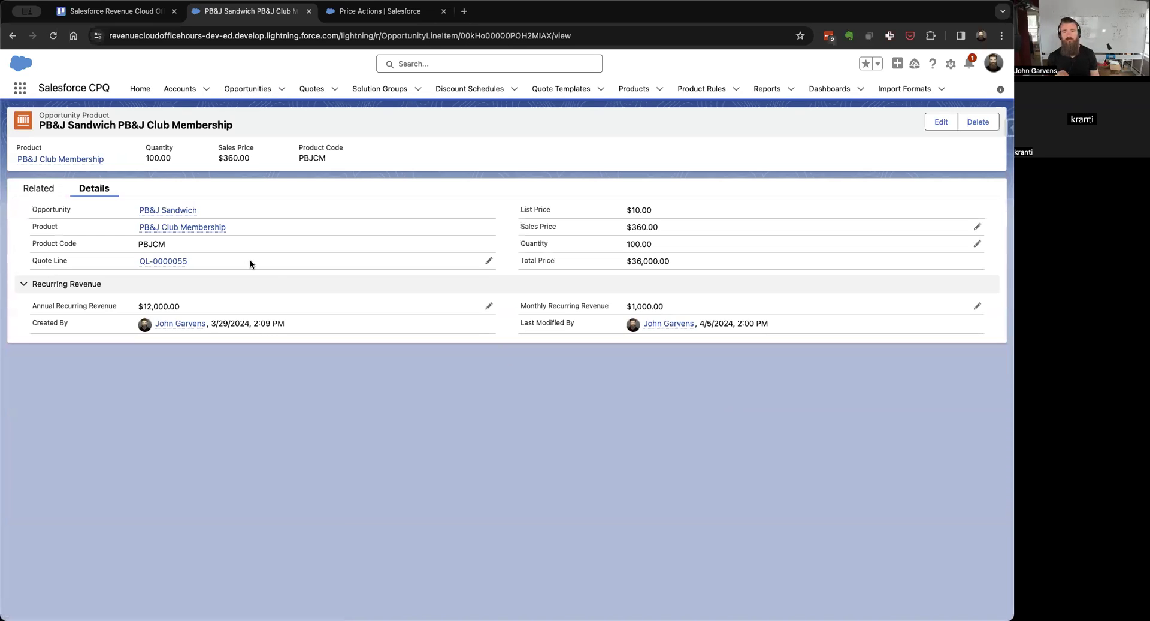
click(175, 261)
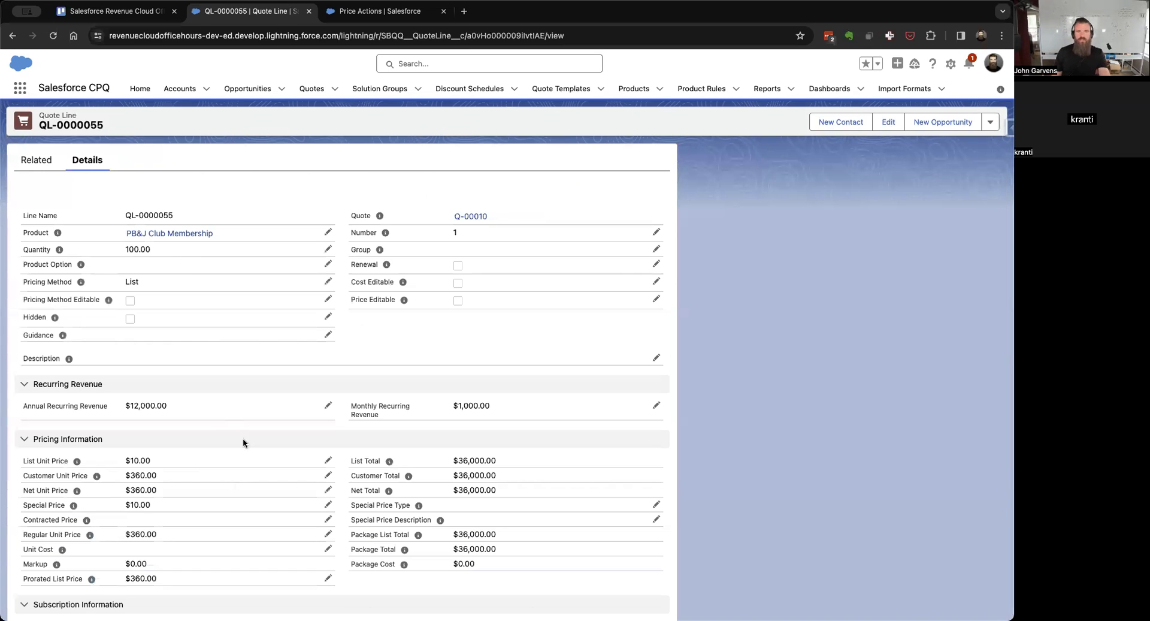
Step: Open the Annual_Recurring_Revenue__c price action and examine its formula, especially the NULL result for blank subscription pricing
click(360, 10)
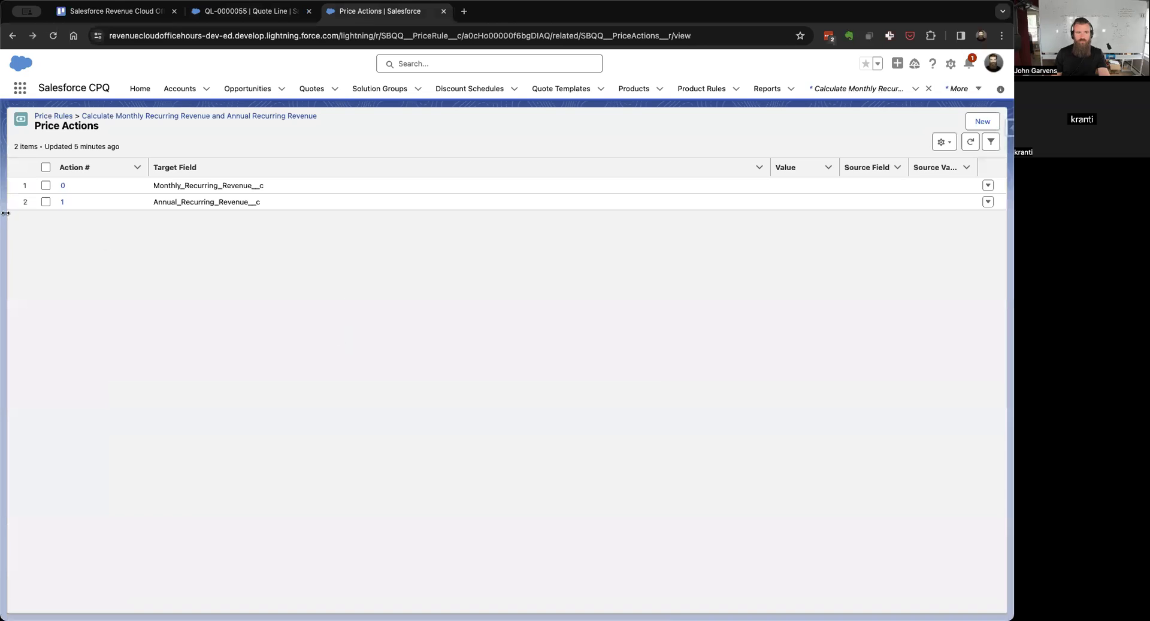
click(60, 202)
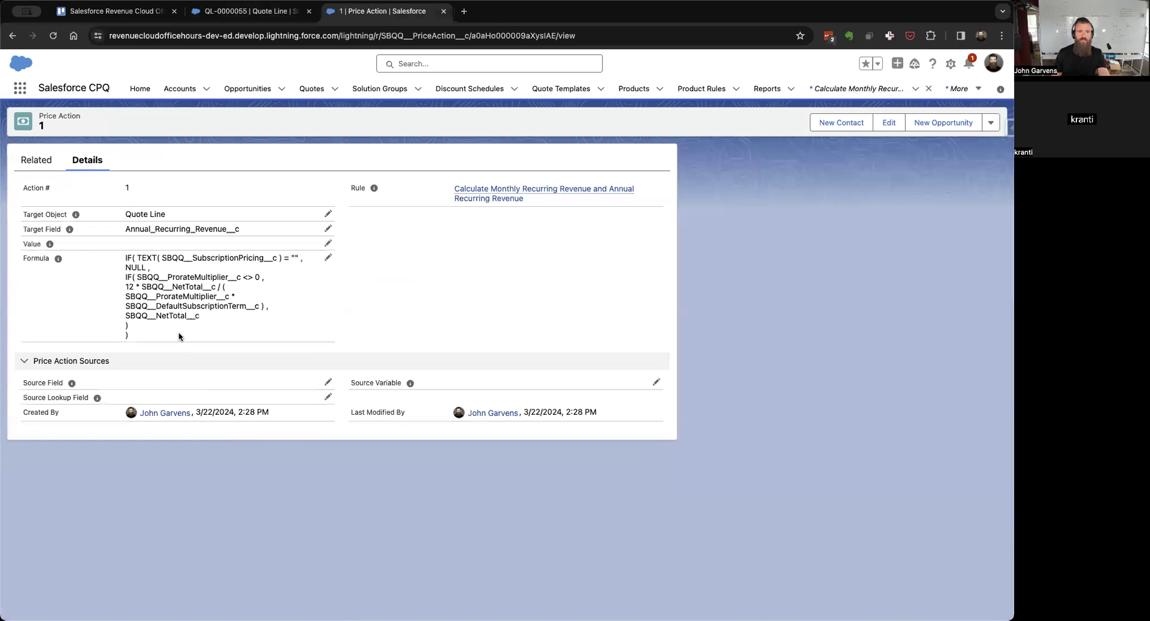
scroll(180, 335, up, 5)
scroll(179, 334, left, 2)
scroll(179, 334, down, 1)
scroll(179, 335, up, 4)
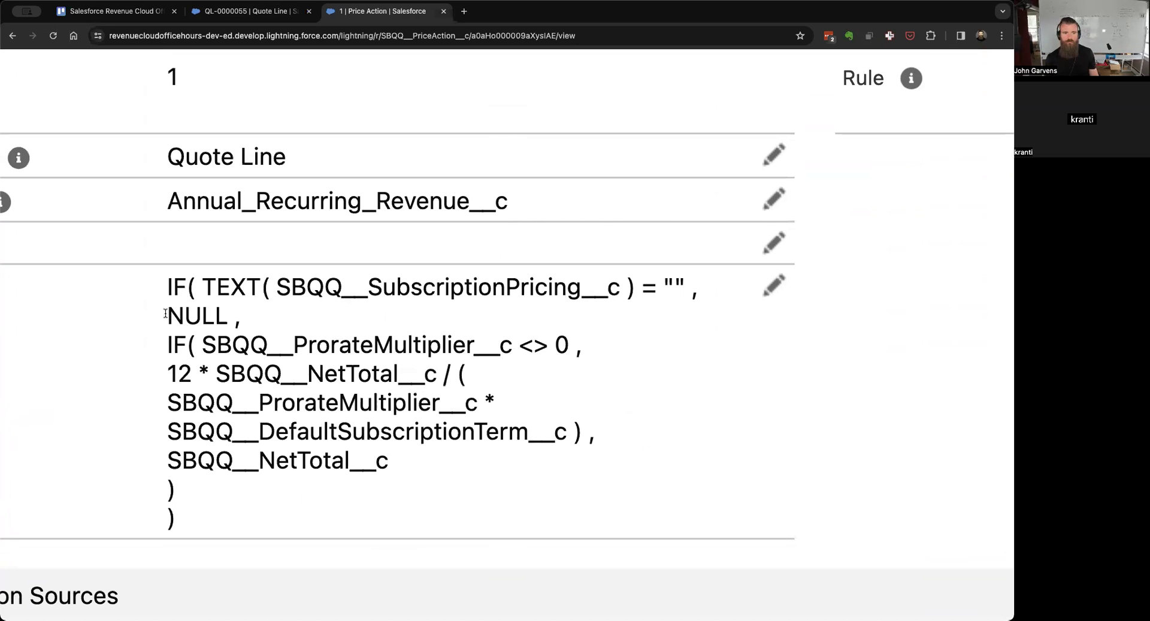
drag(167, 313, 215, 313)
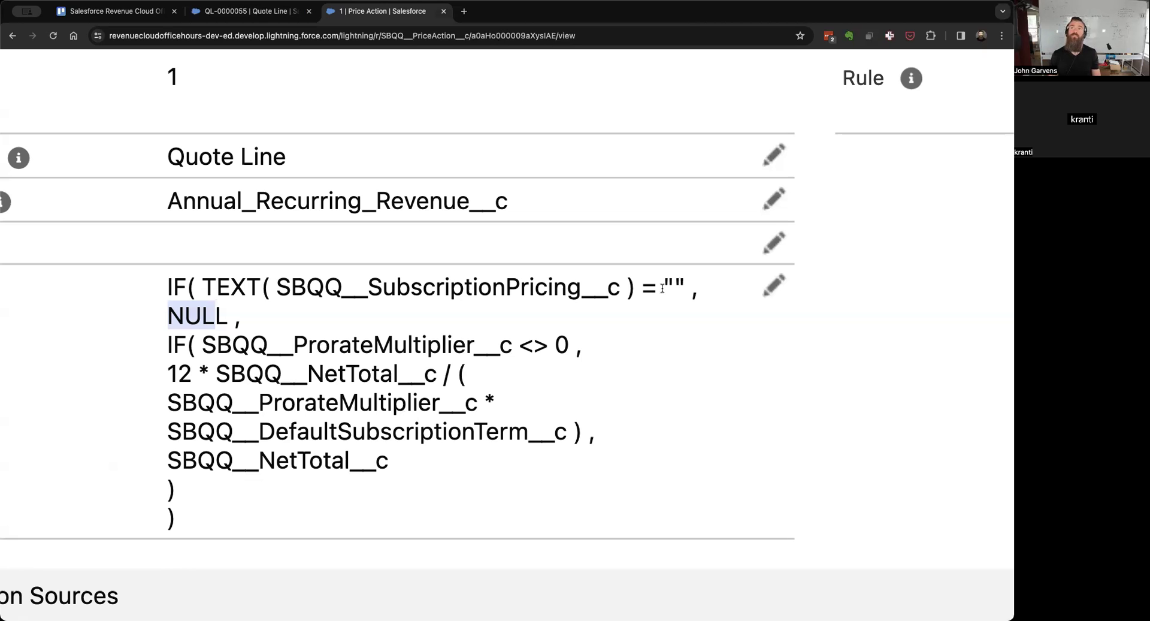
scroll(662, 288, down, 5)
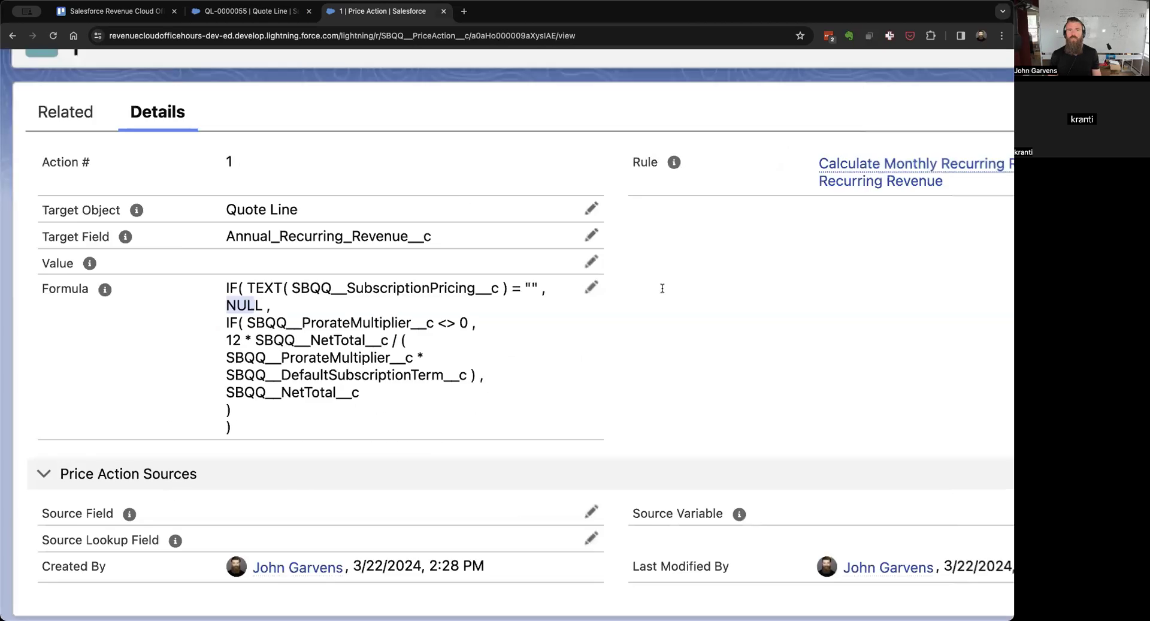
key(ctrl+minus)
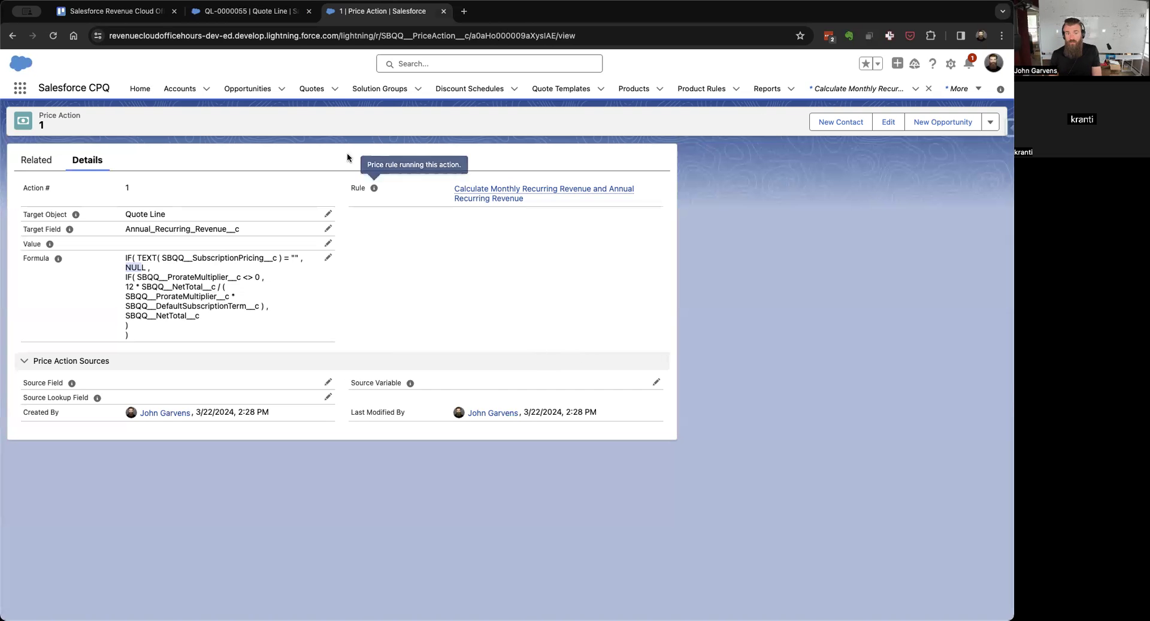
Step: Open the PB&J Sandwich quote from the recently viewed quotes and go to its related PB&J Club Membership quote line
click(303, 89)
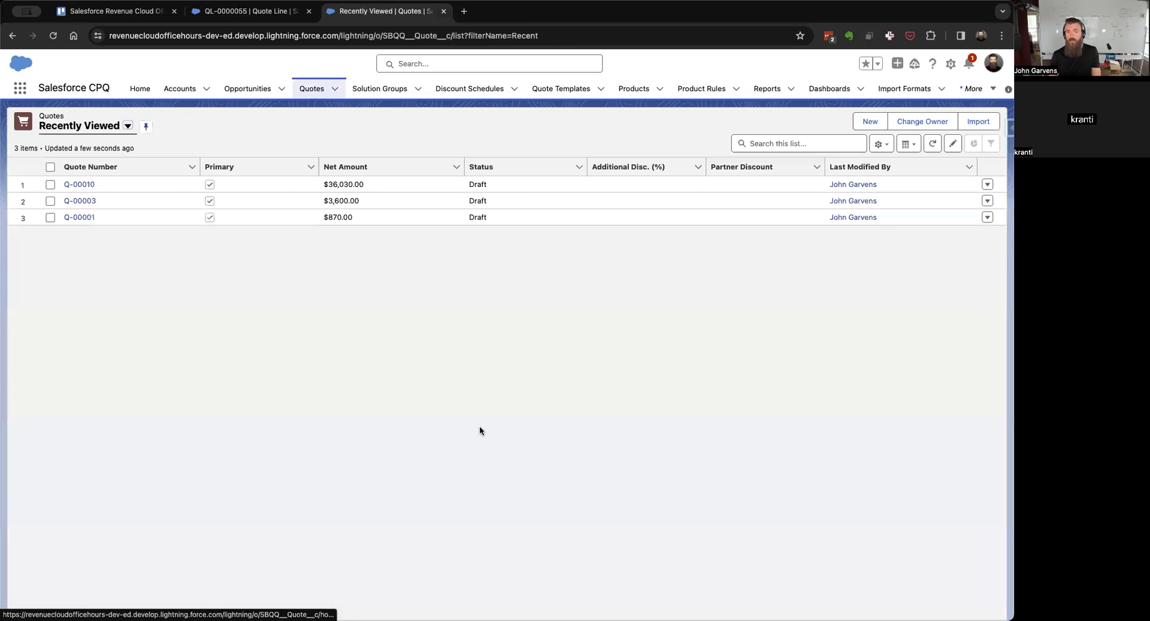
click(80, 184)
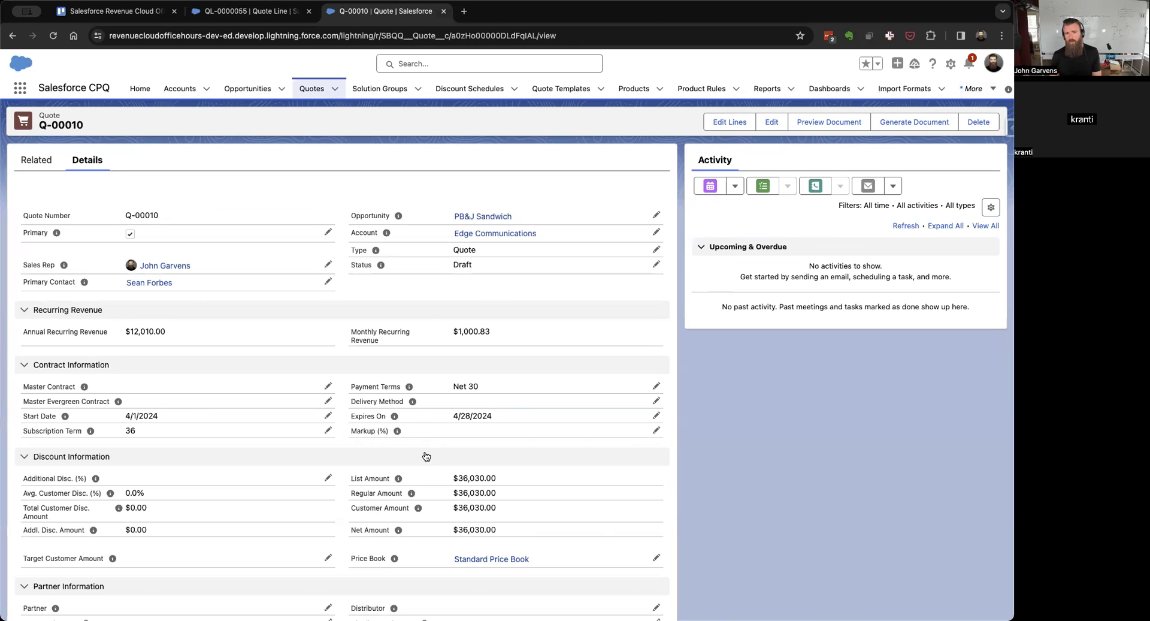
click(36, 169)
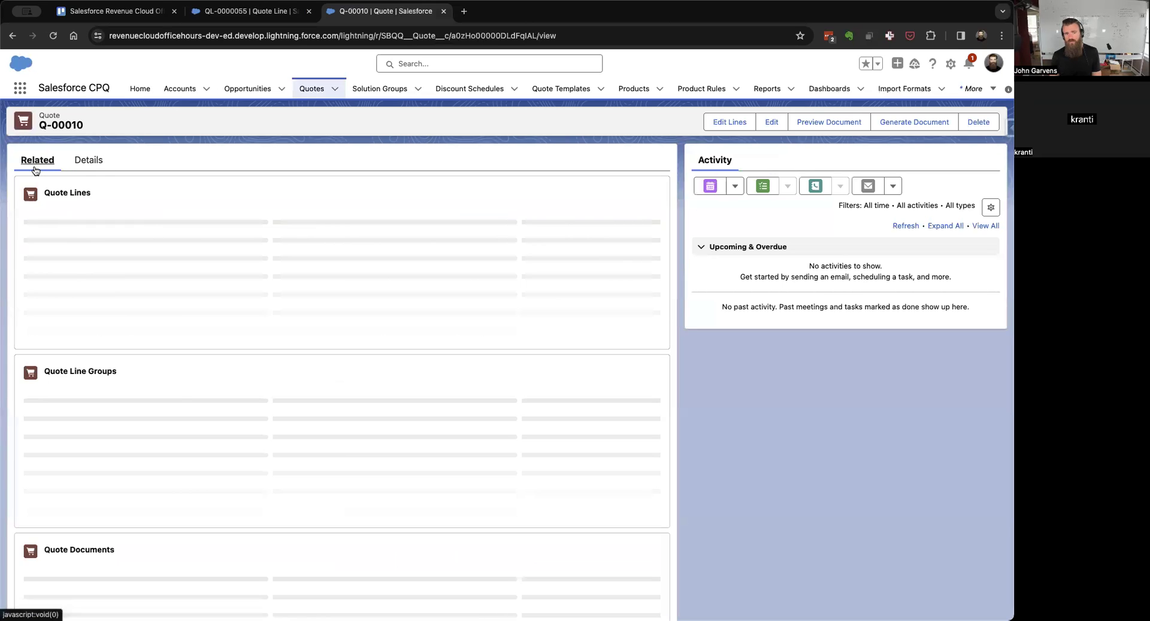
click(42, 229)
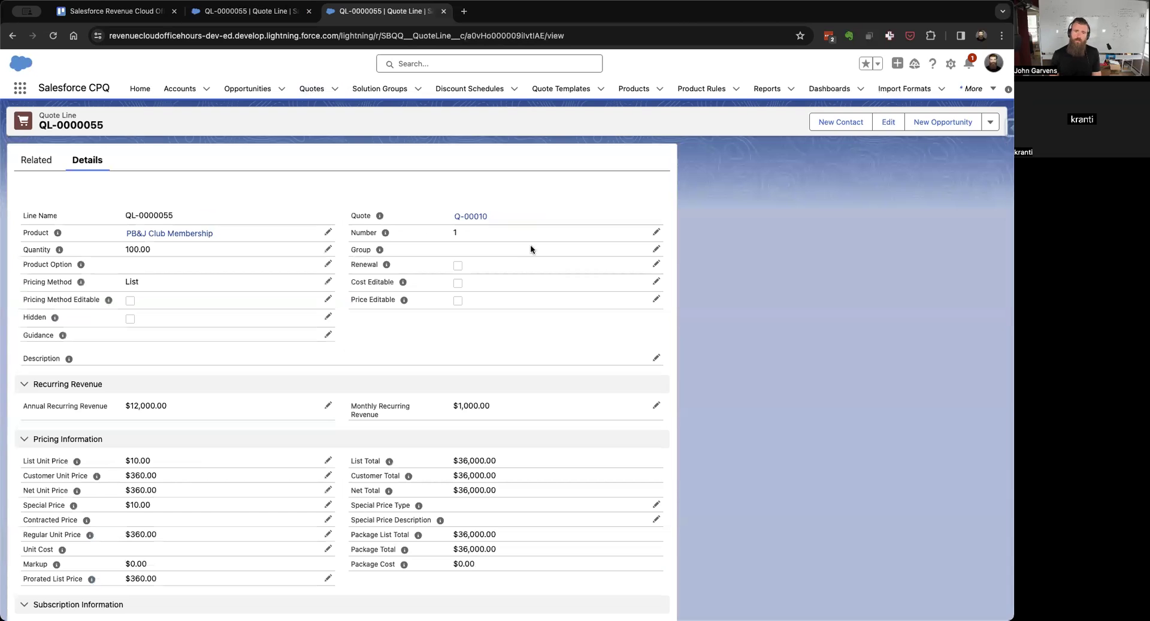
Step: Open the Quote Line object's setup from the record and display its Fields & Relationships
click(953, 64)
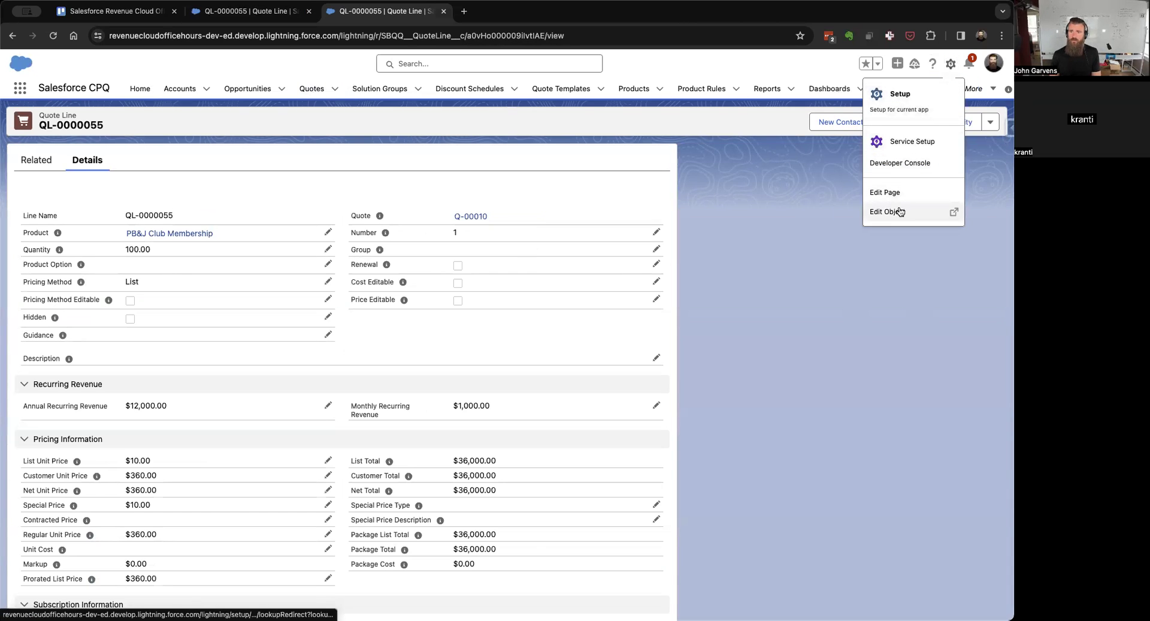
click(946, 214)
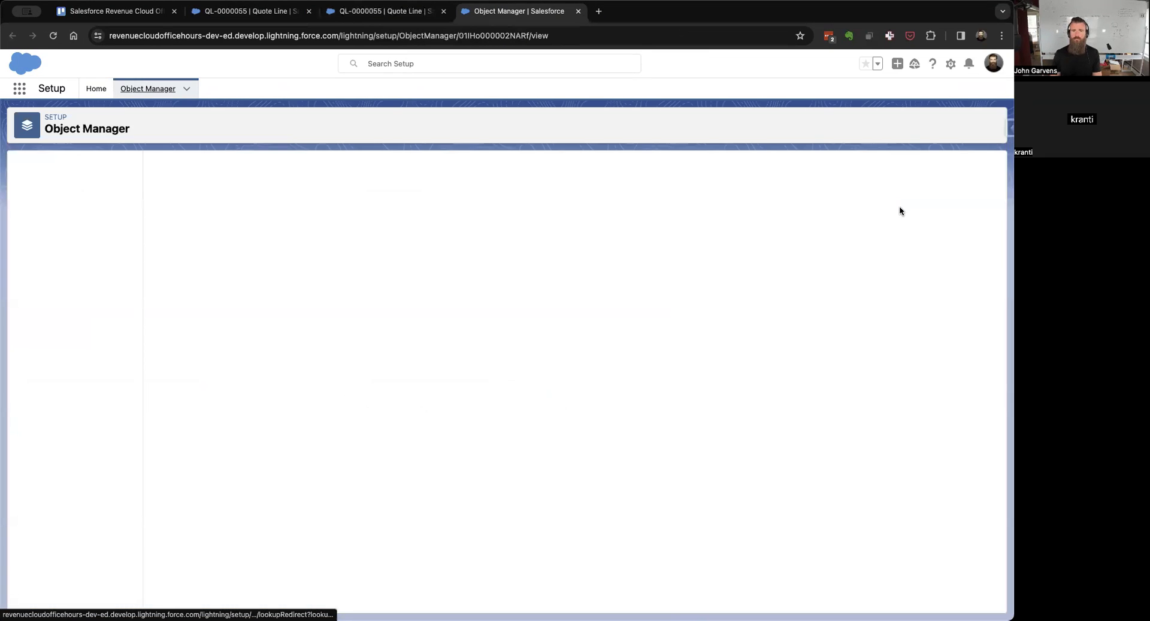
click(68, 189)
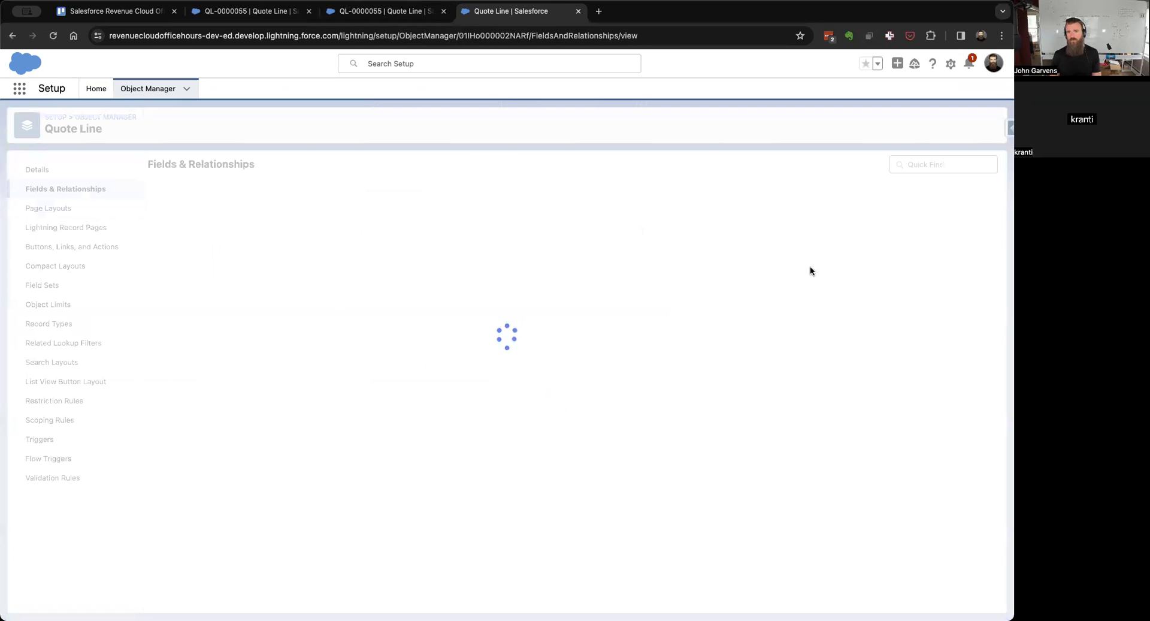
Step: Start a new custom field on the Quote Line object with the Currency data type and proceed to its details
click(742, 164)
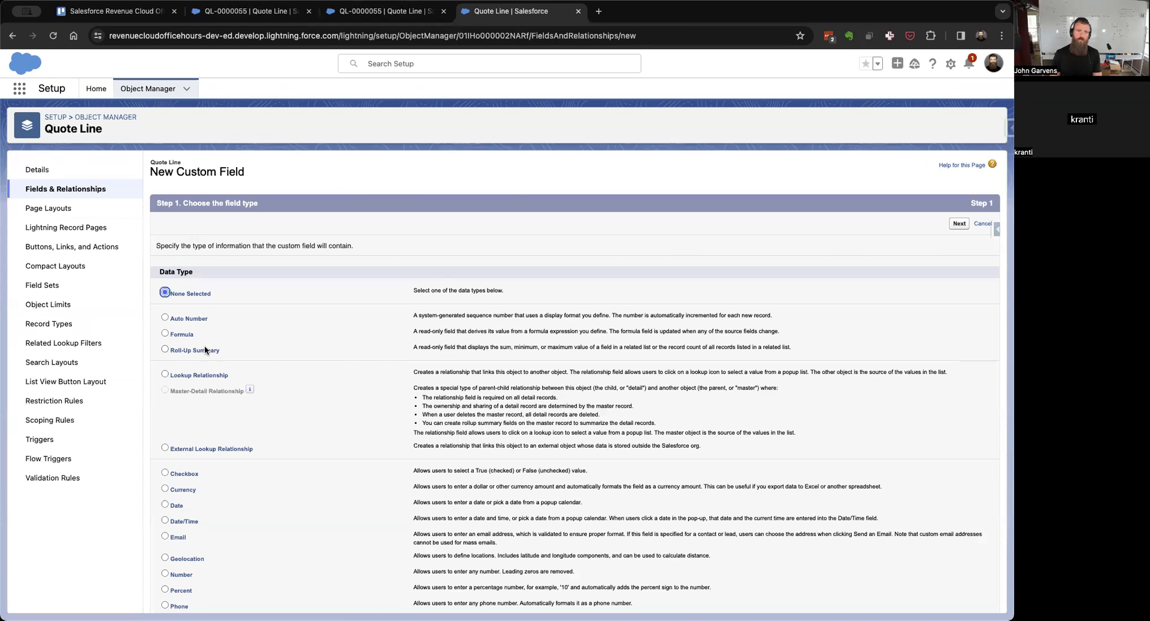
scroll(203, 345, down, 3)
click(191, 393)
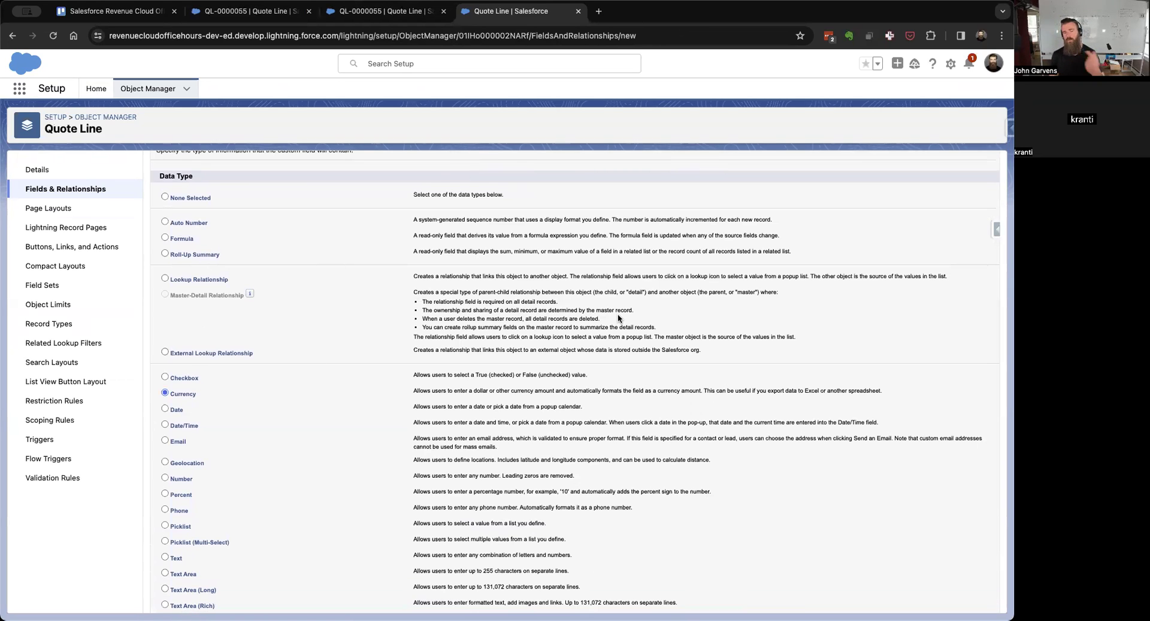
scroll(619, 318, up, 3)
click(964, 226)
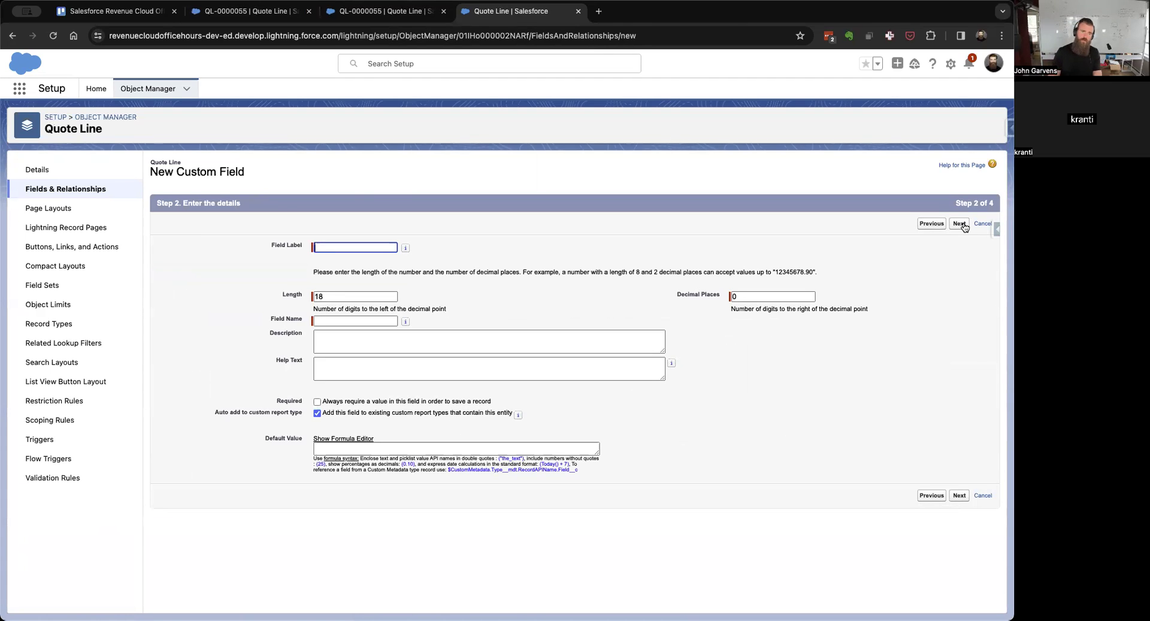
Step: Label the new currency field "Non-Recurring Revenue" and set its length to 16 with 2 decimal places
text(Non-Recurring Revenue)
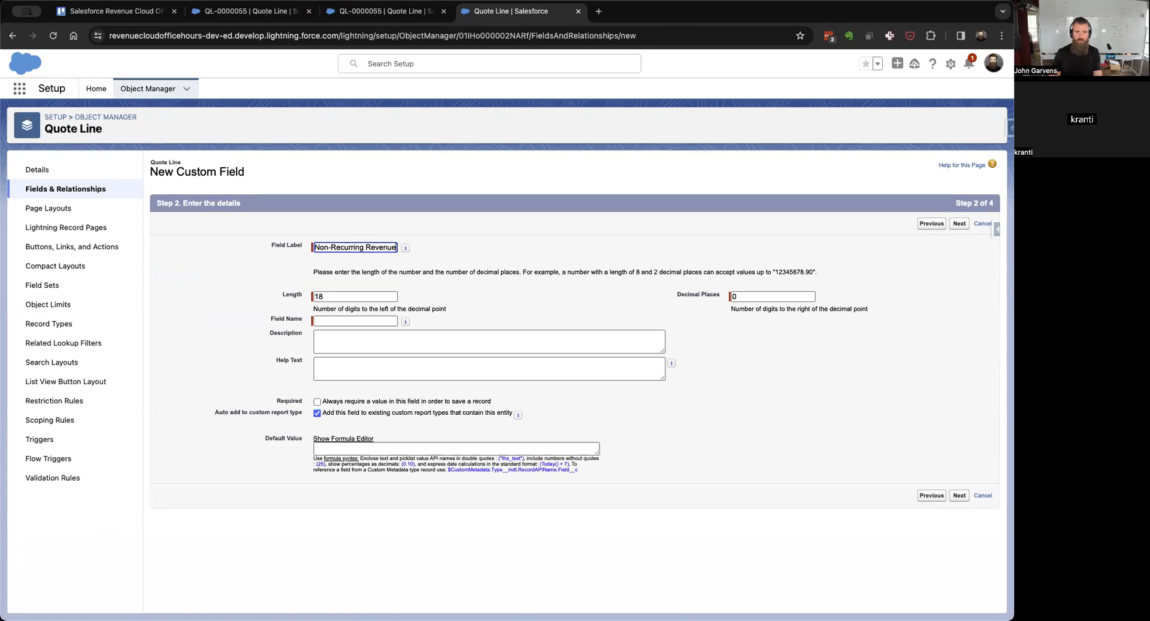
key(Tab)
key(Tab)
text(16)
key(Tab)
text(2)
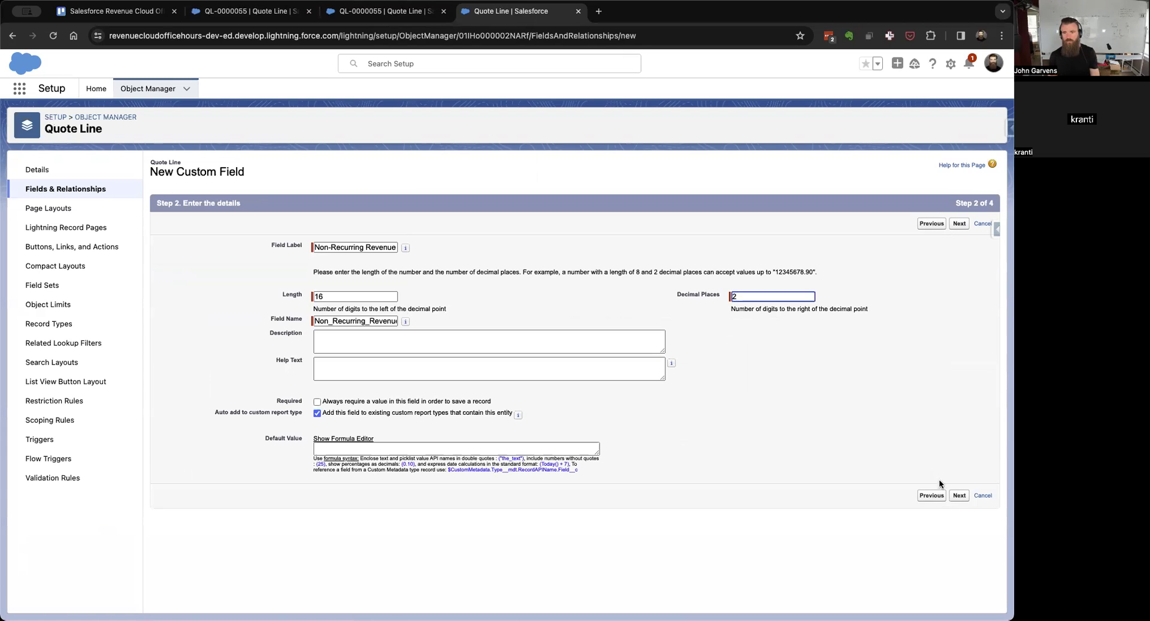
Step: Accept the default field-level security and Quote Line Layout assignment for the new currency field and save it
click(963, 500)
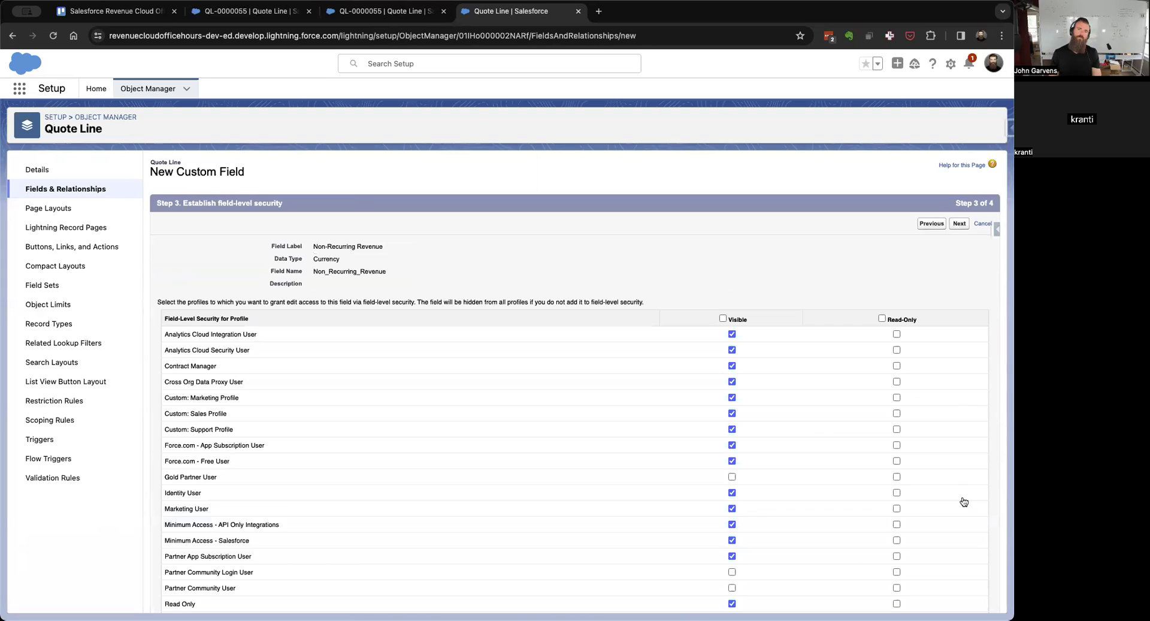
click(960, 223)
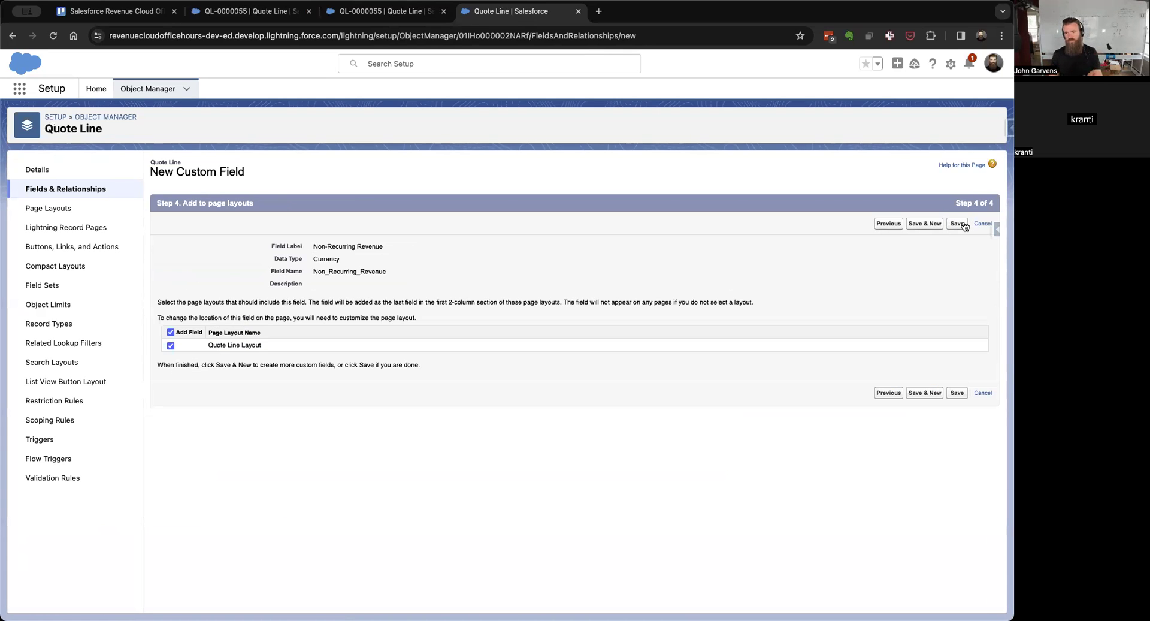
click(958, 224)
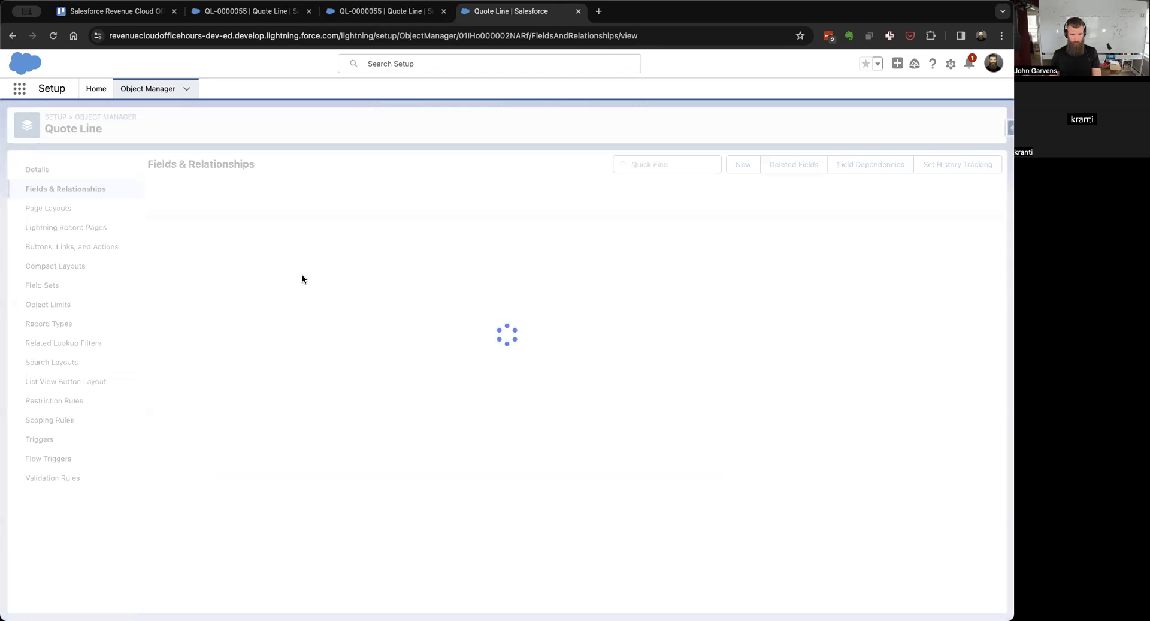
Step: Move the Non-Recurring Revenue field into the Recurring Revenue section under Annual Recurring Revenue on the Quote Line page layout and save the layout
click(59, 207)
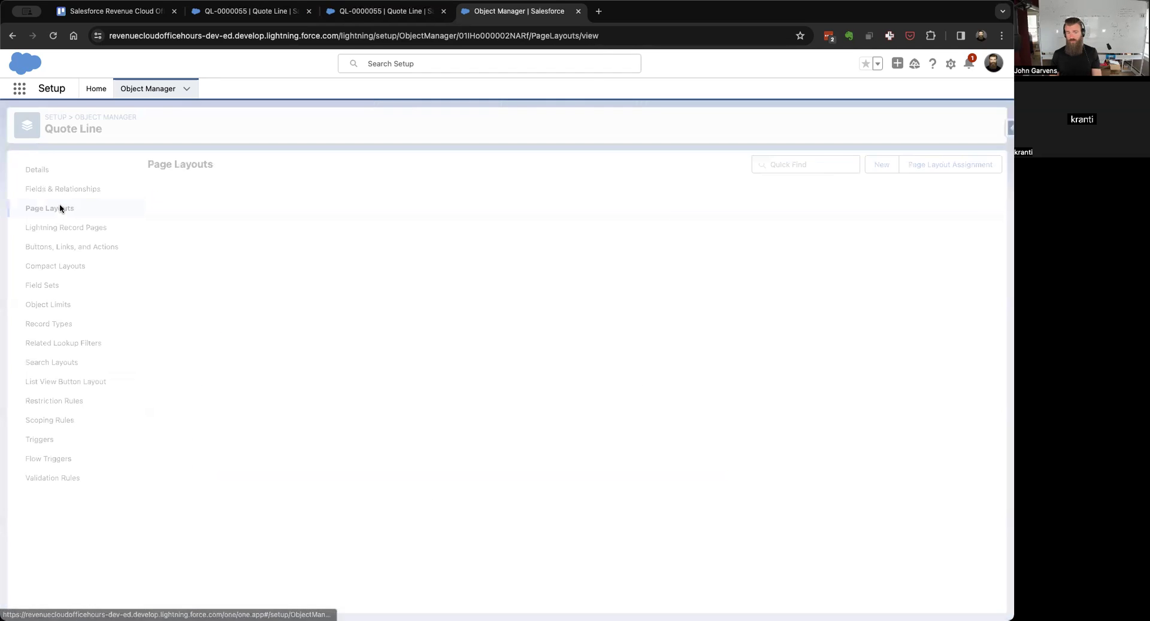
click(161, 218)
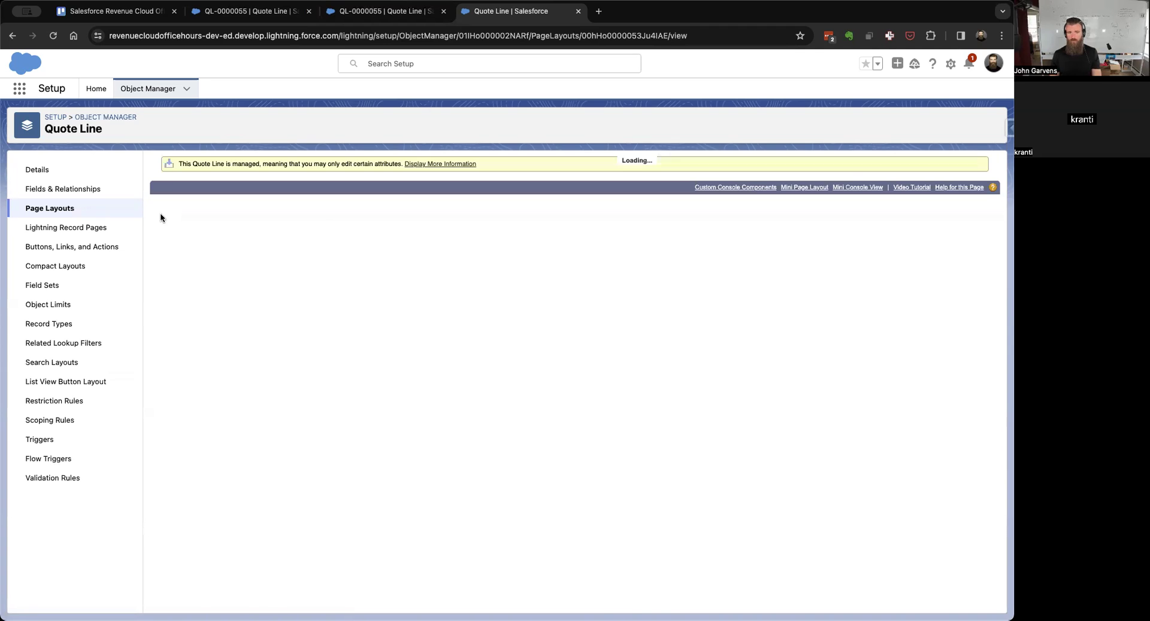
scroll(249, 381, down, 5)
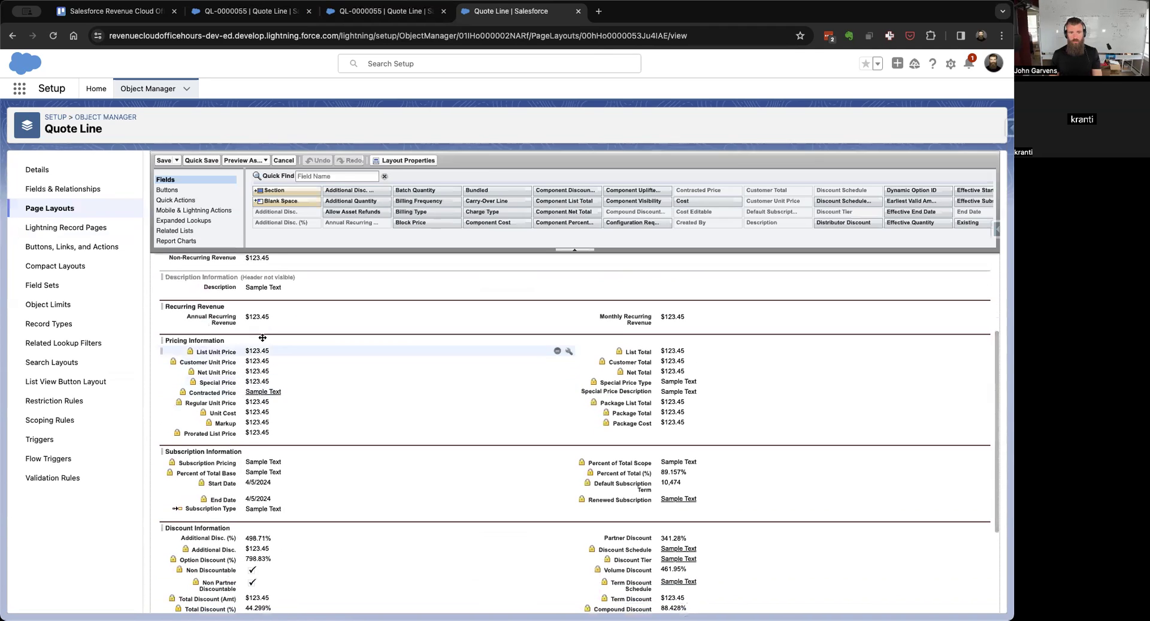
scroll(267, 328, up, 1)
drag(221, 291, 270, 358)
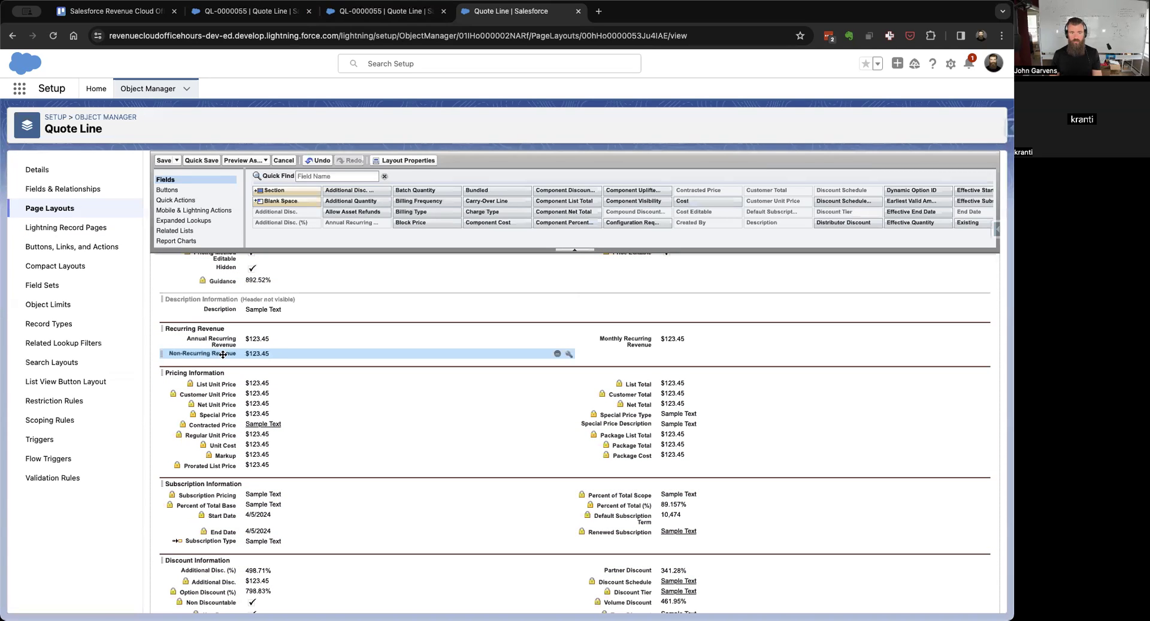
click(200, 161)
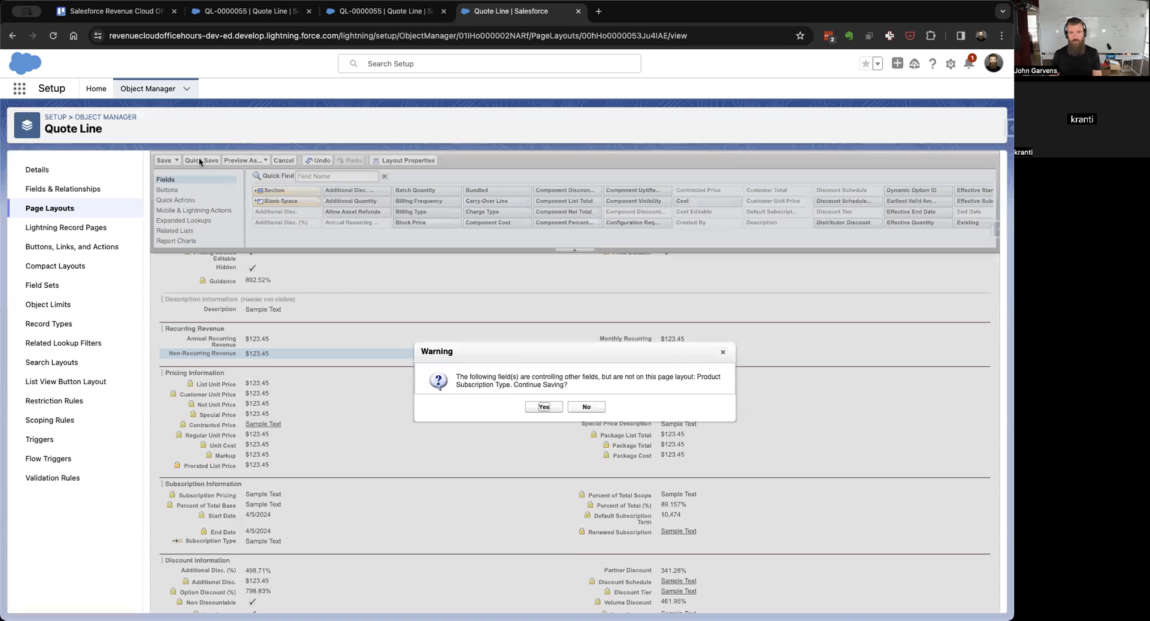
click(545, 407)
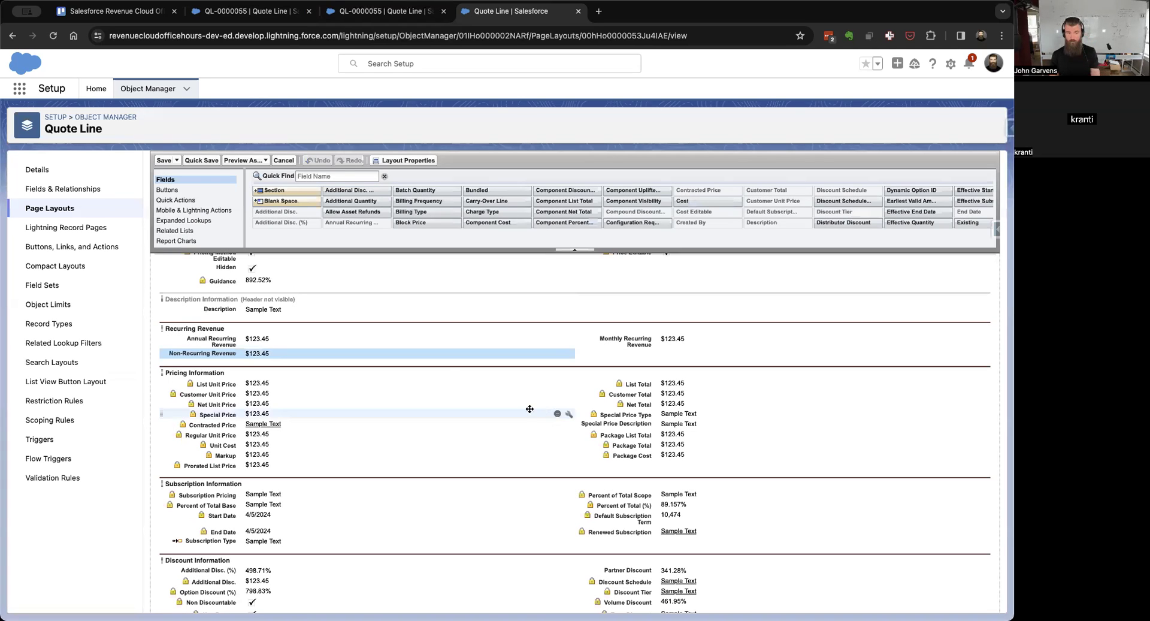
Step: Find the Non-Recurring Revenue field among the Quote Line fields using "non" and copy its API name
click(54, 190)
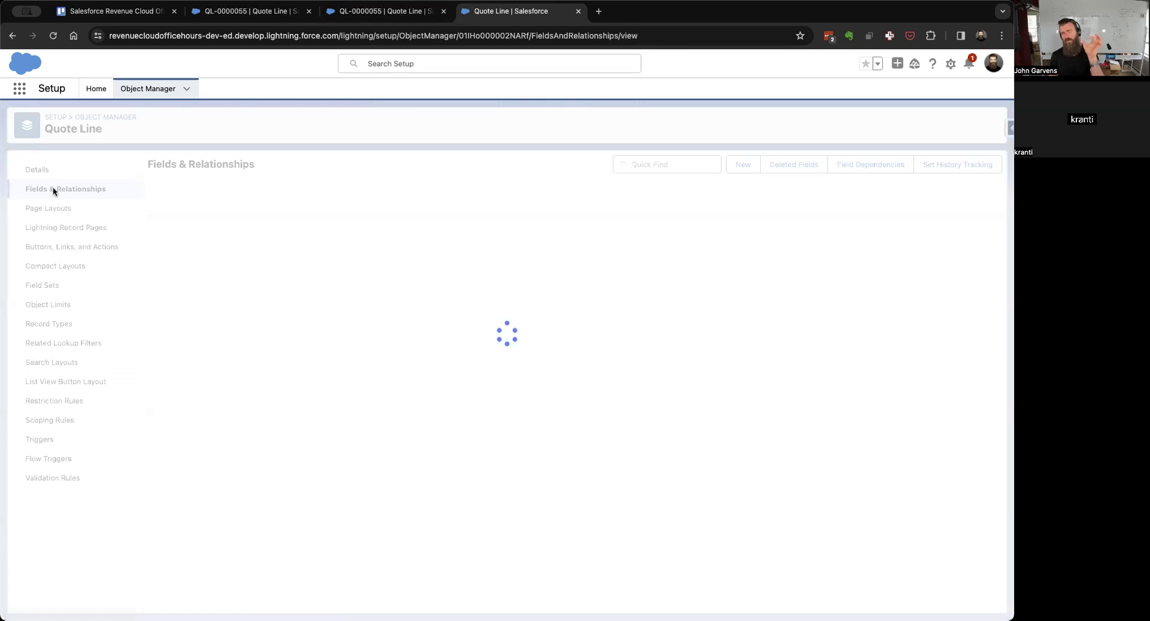
click(674, 165)
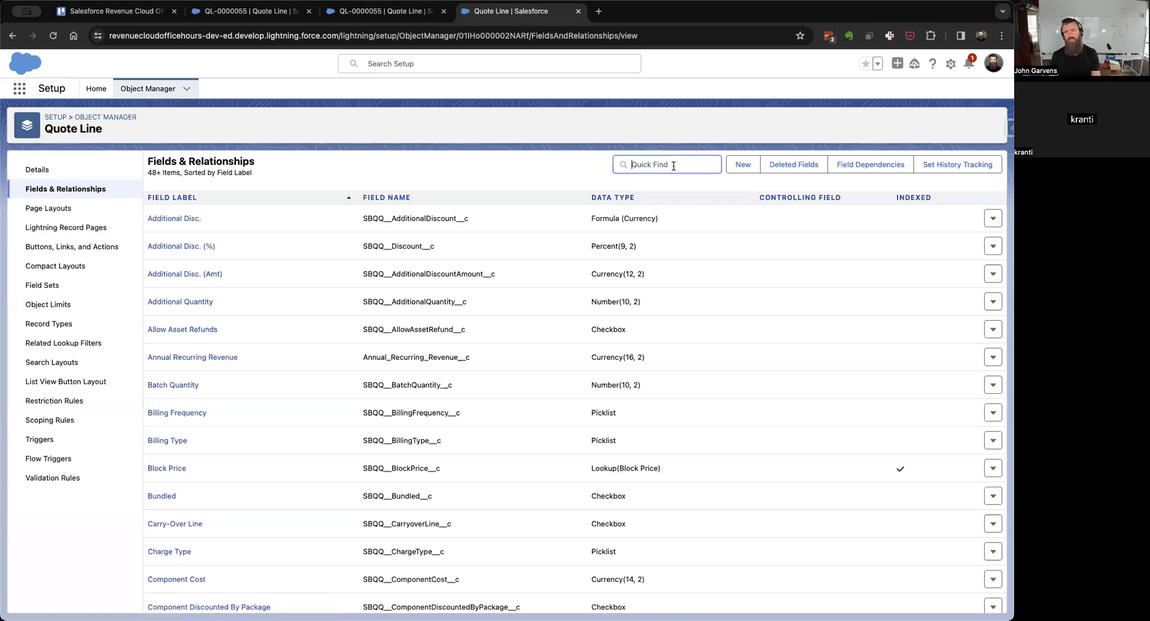
text(non)
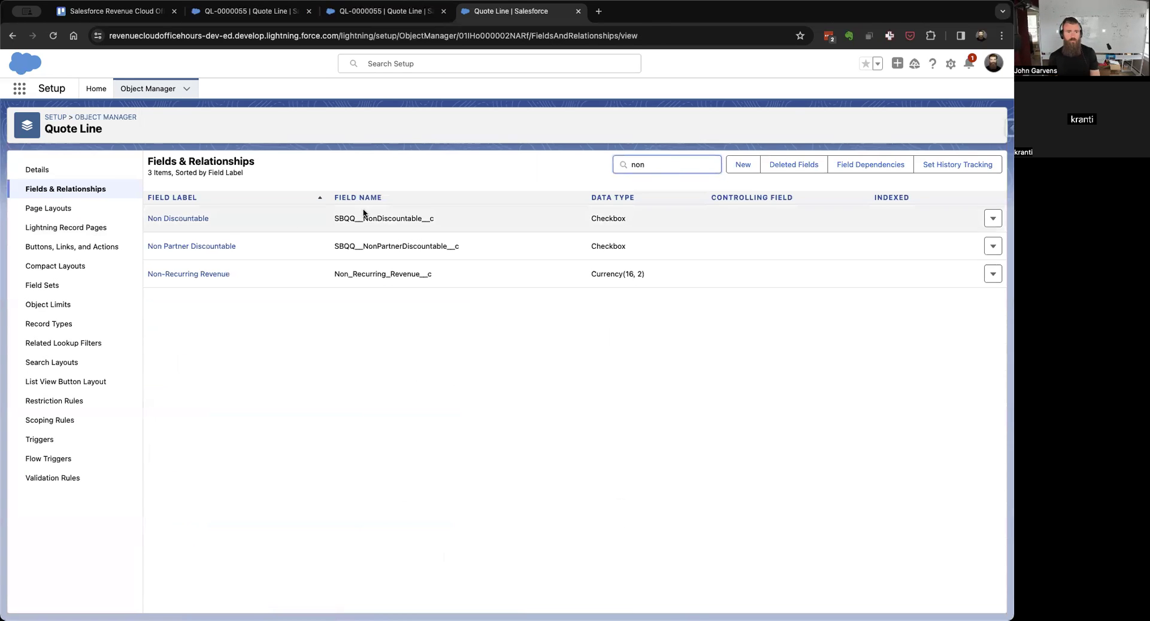
double_click(407, 274)
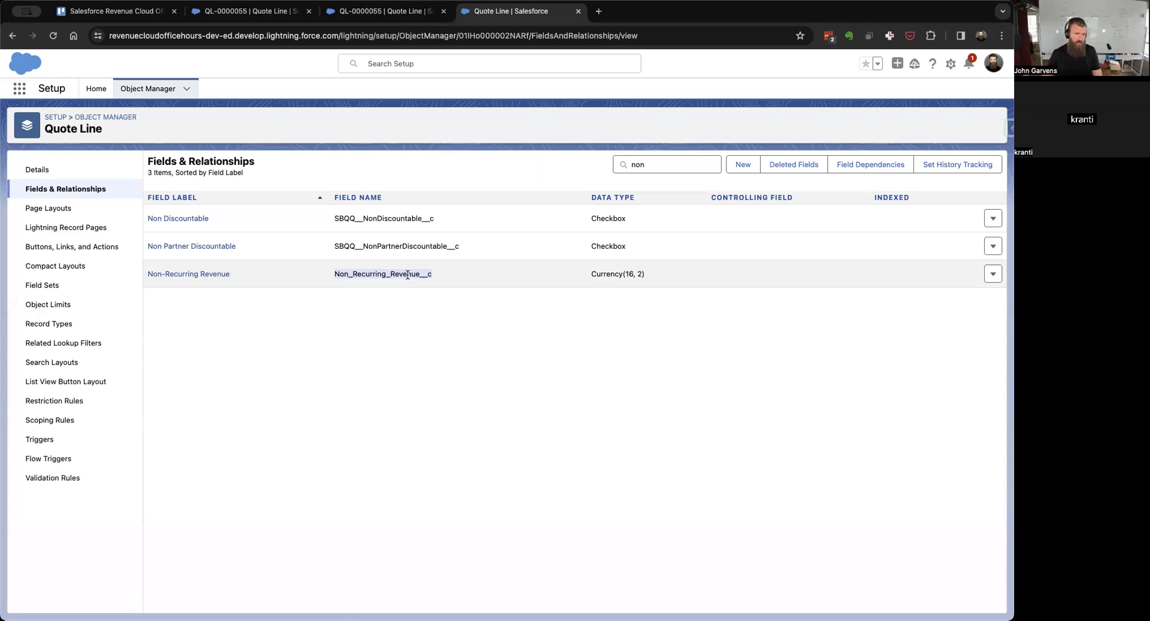
click(193, 275)
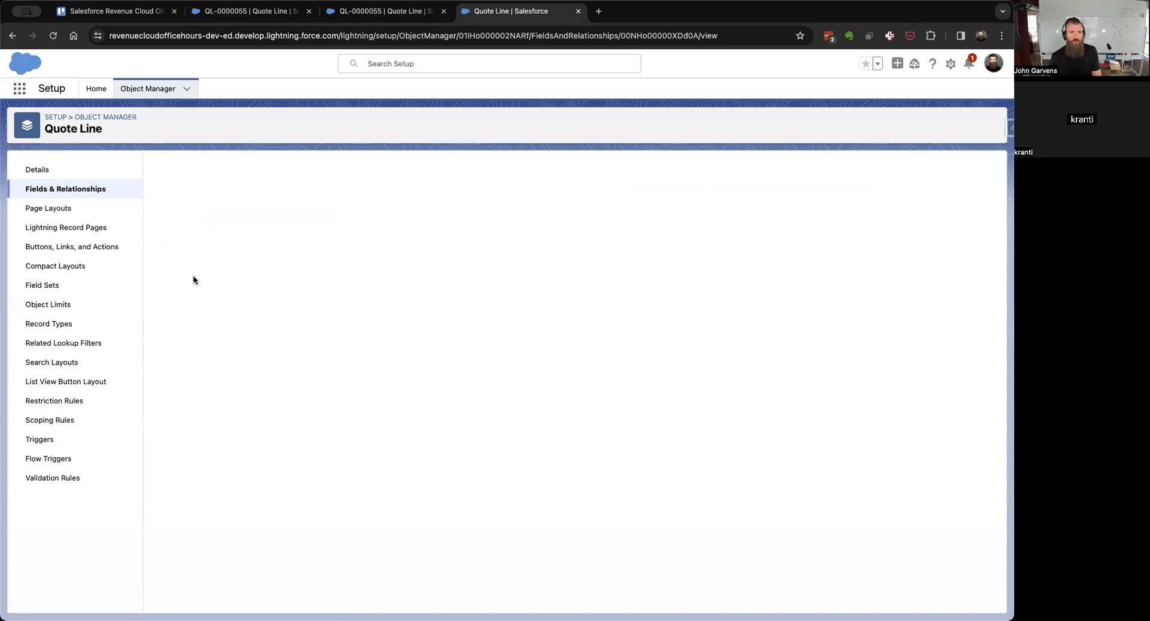
key(super+Left)
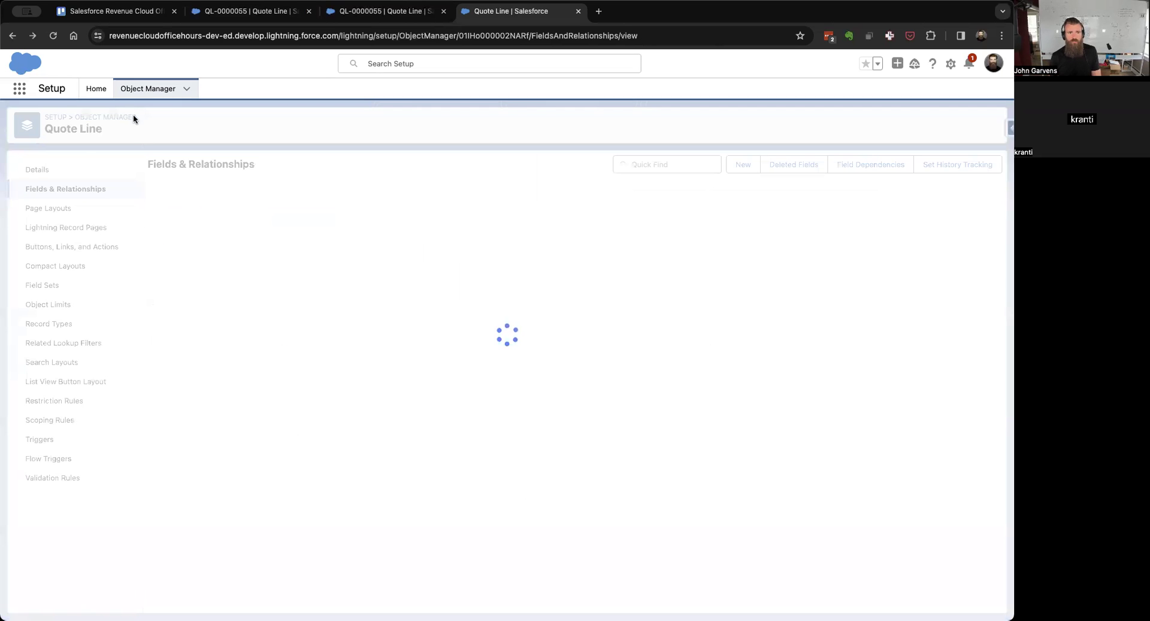
Step: Find the Price Action object in Object Manager using "action" and open its Target Field definition
click(140, 90)
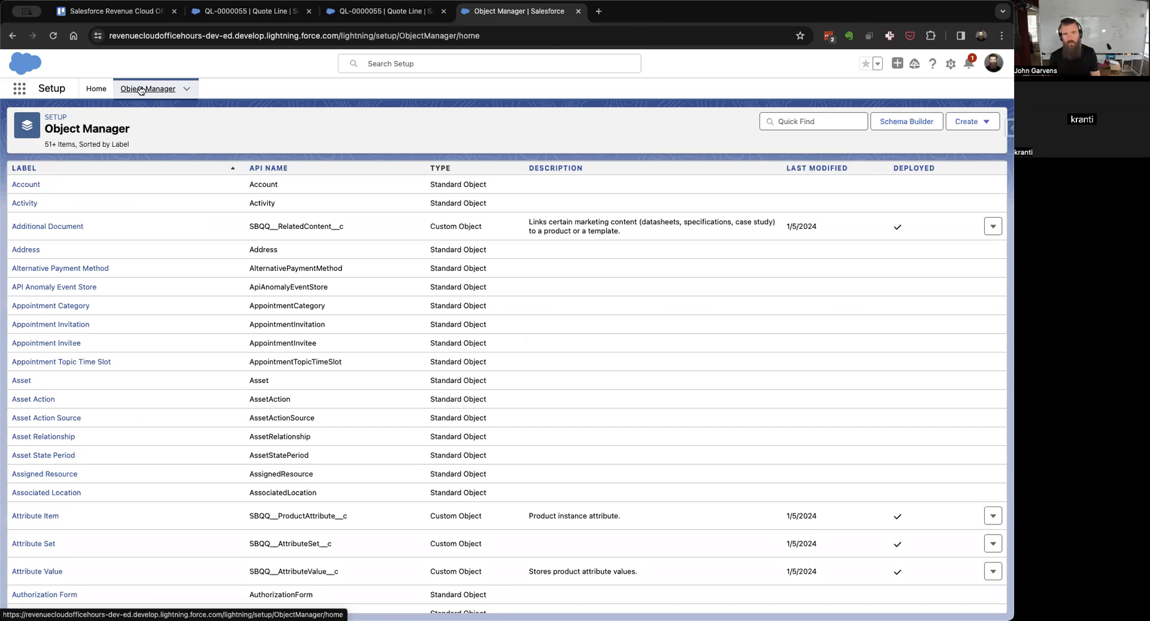
click(816, 121)
text(action)
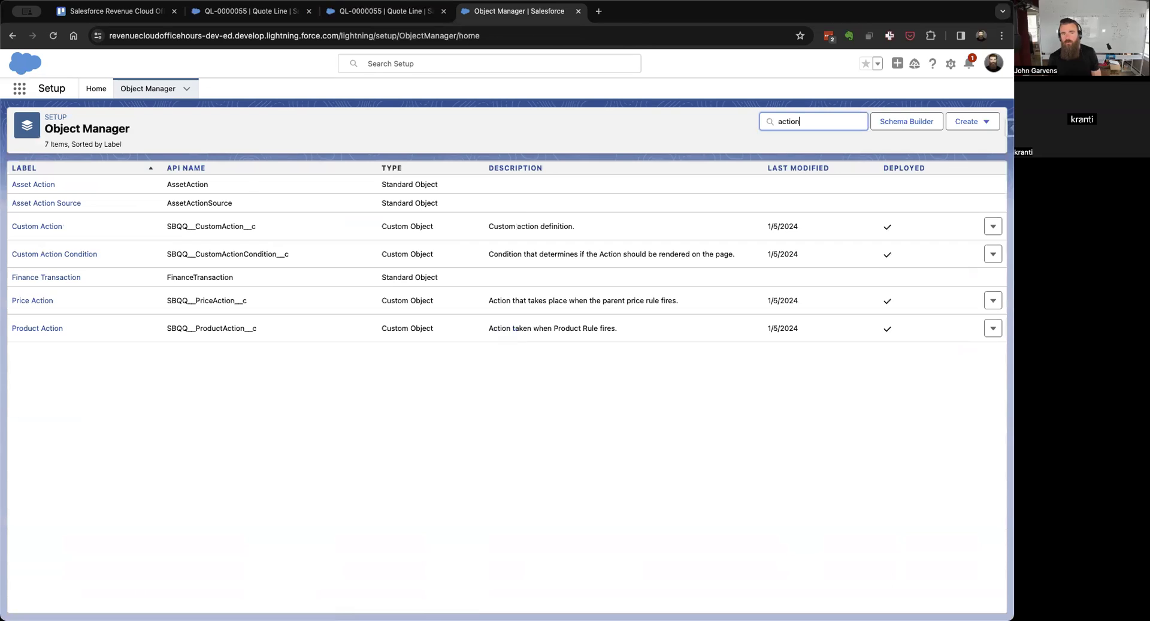
click(33, 300)
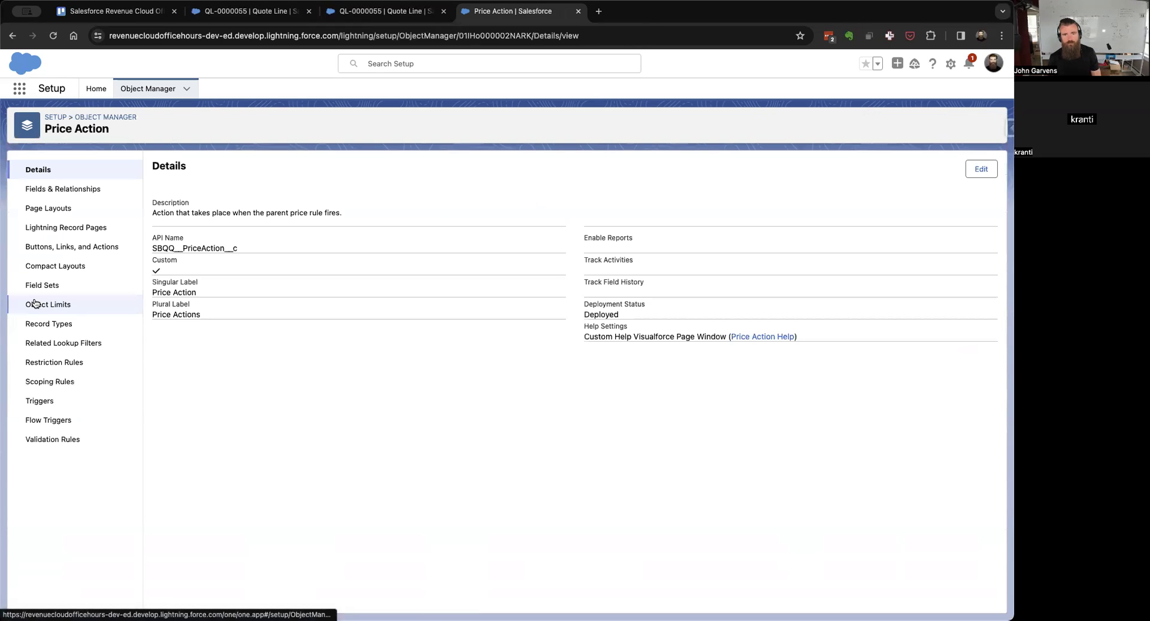
click(64, 191)
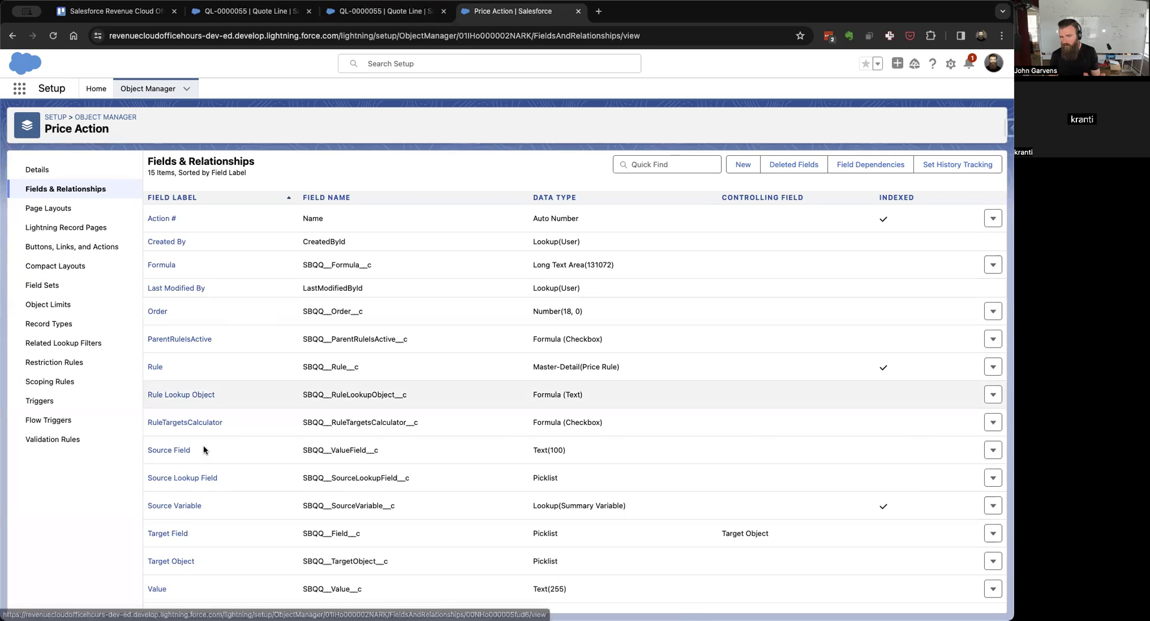
click(166, 531)
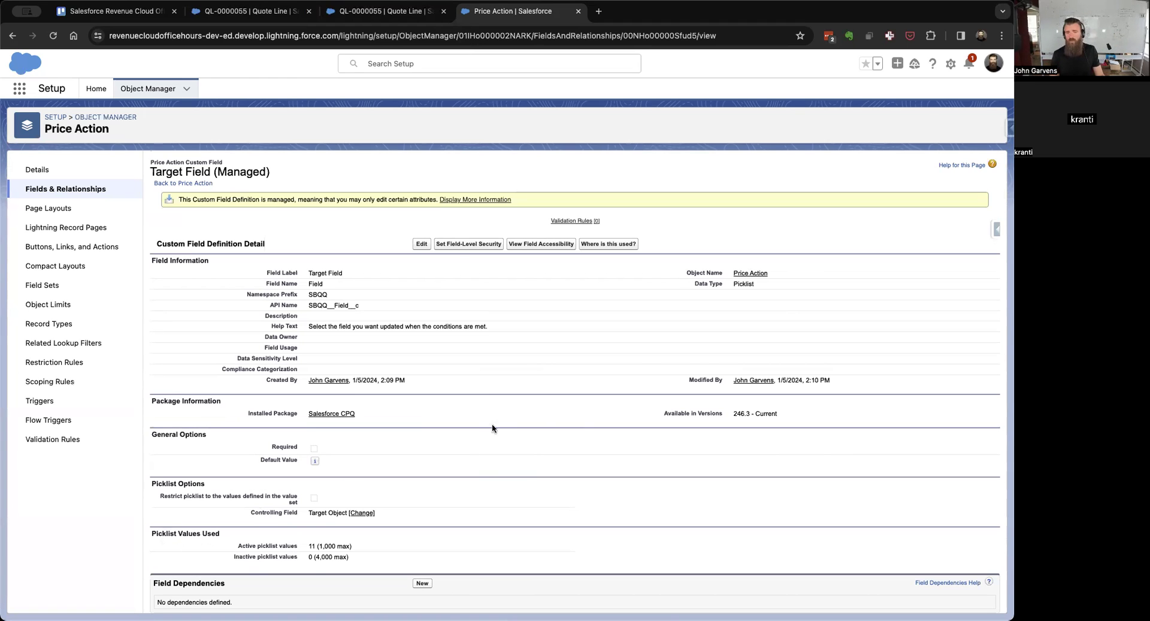
Step: Add Non_Recurring_Revenue__c as a new picklist value of the Target Field and save it
scroll(491, 424, down, 5)
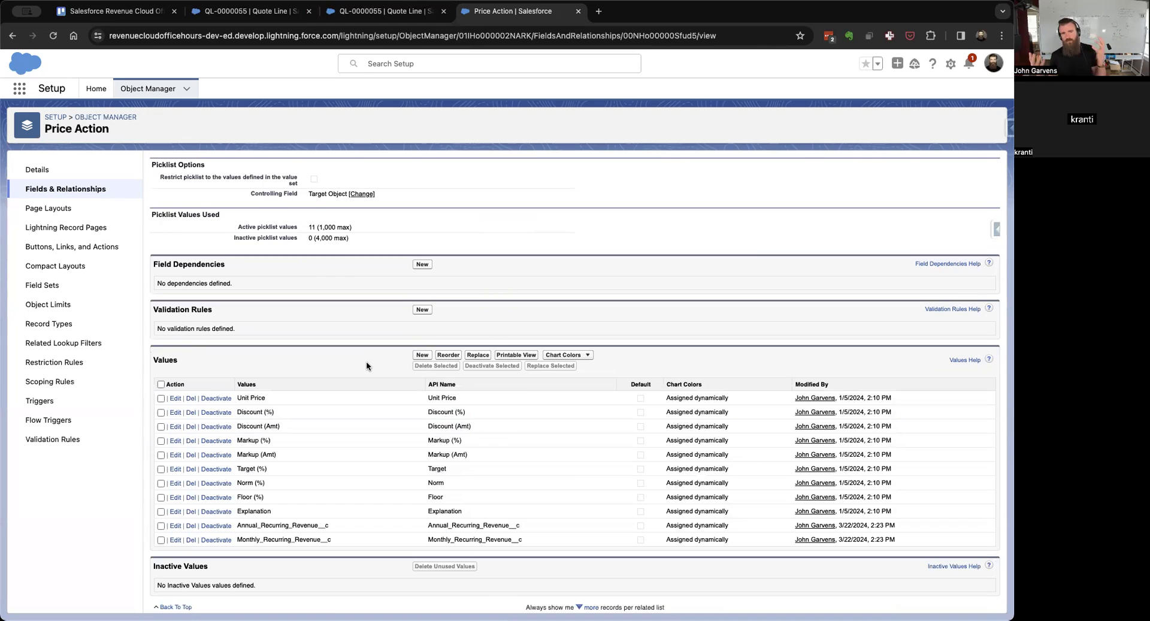
click(422, 355)
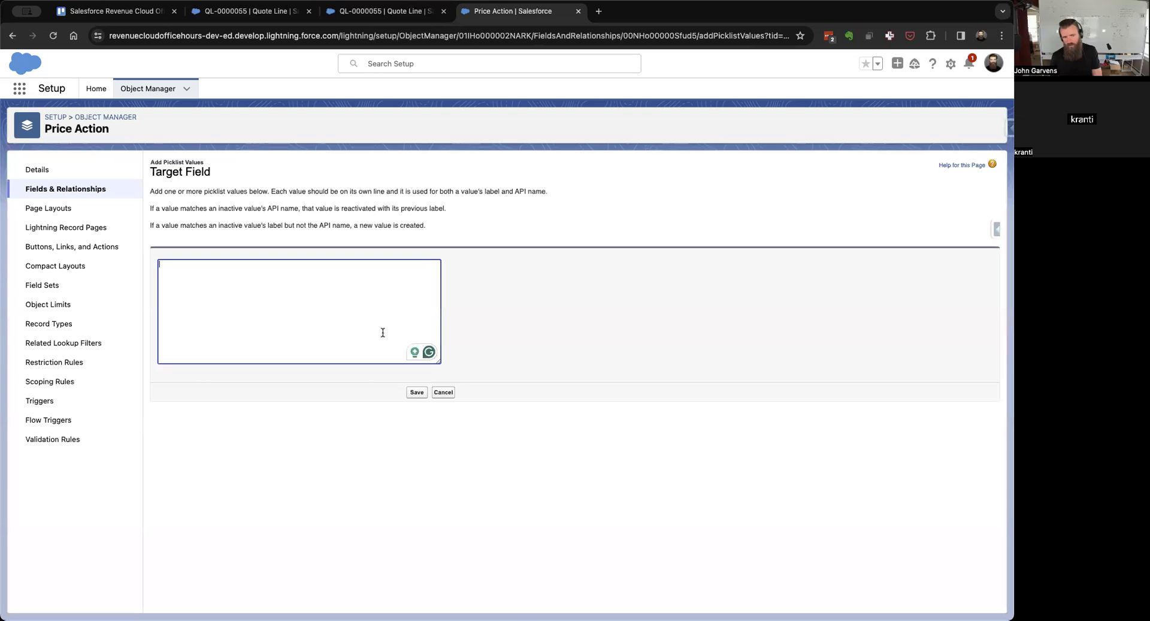
text(Non_Recurring_Revenue__c)
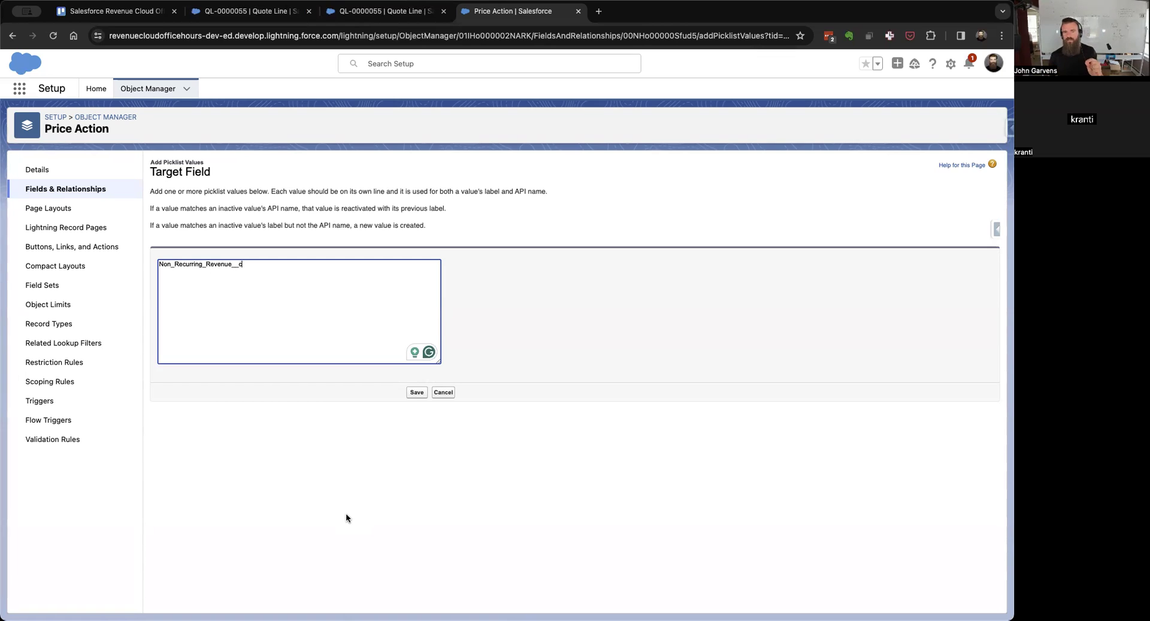
click(416, 394)
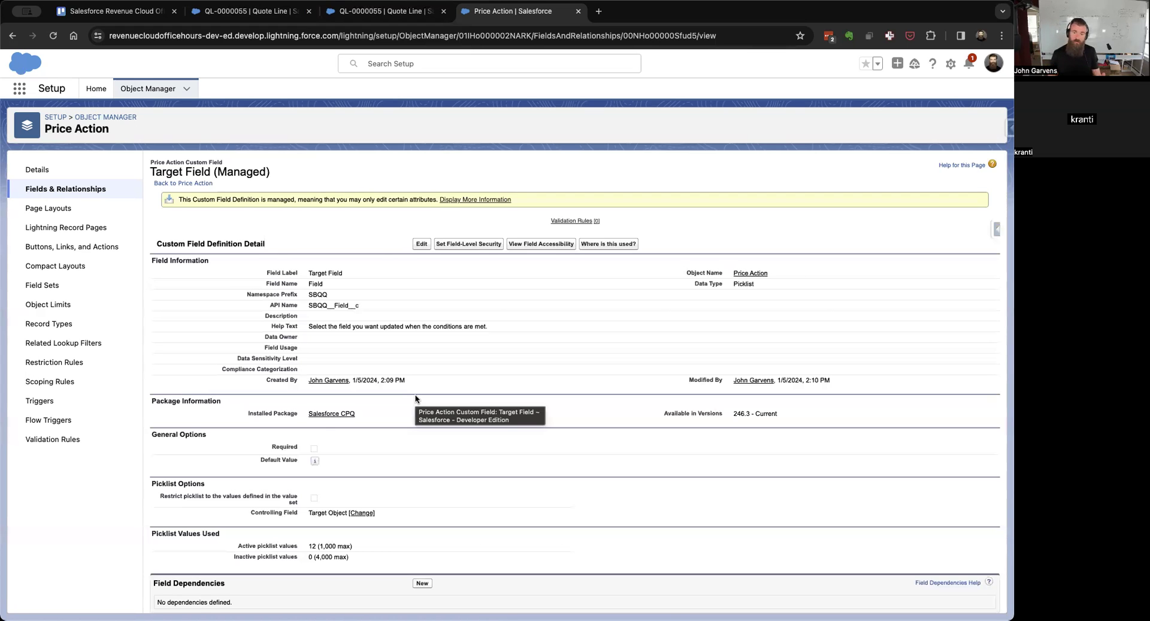
Step: Include Non_Recurring_Revenue__c for the Quote Line target object in the Target Field's dependency, preview the dependency and save it
scroll(415, 398, down, 5)
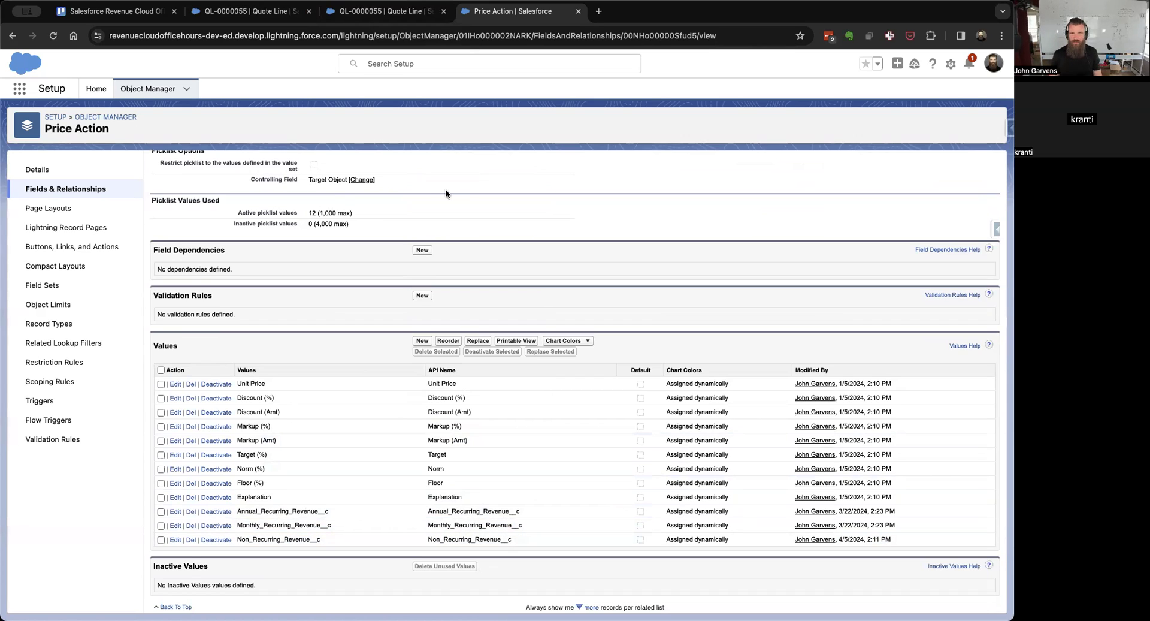
click(368, 180)
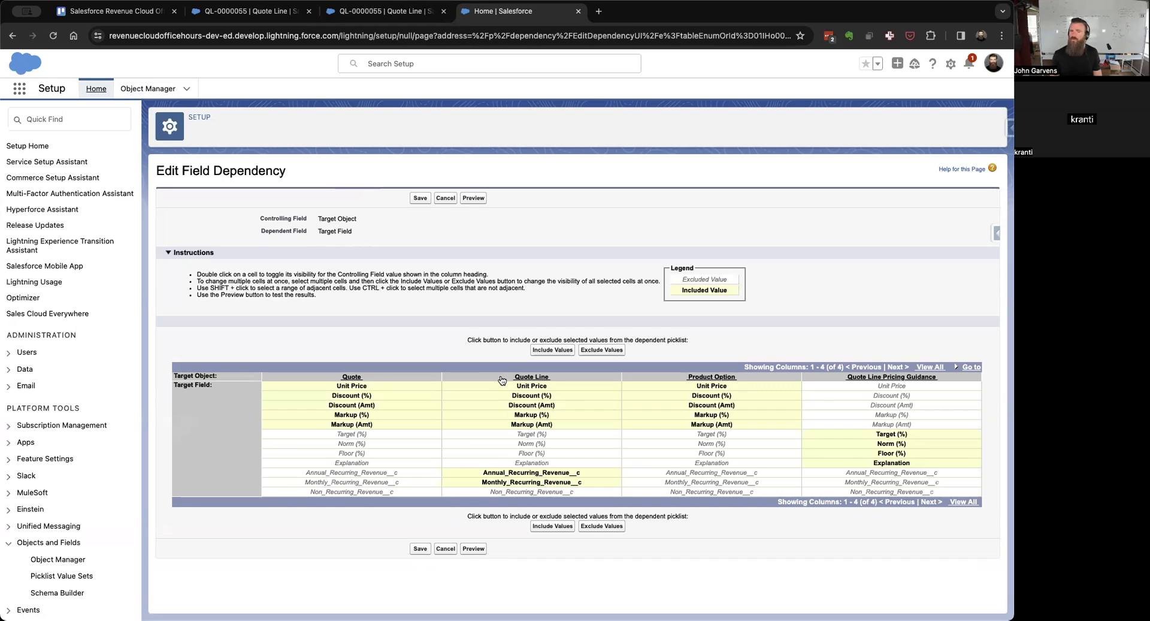
double_click(472, 492)
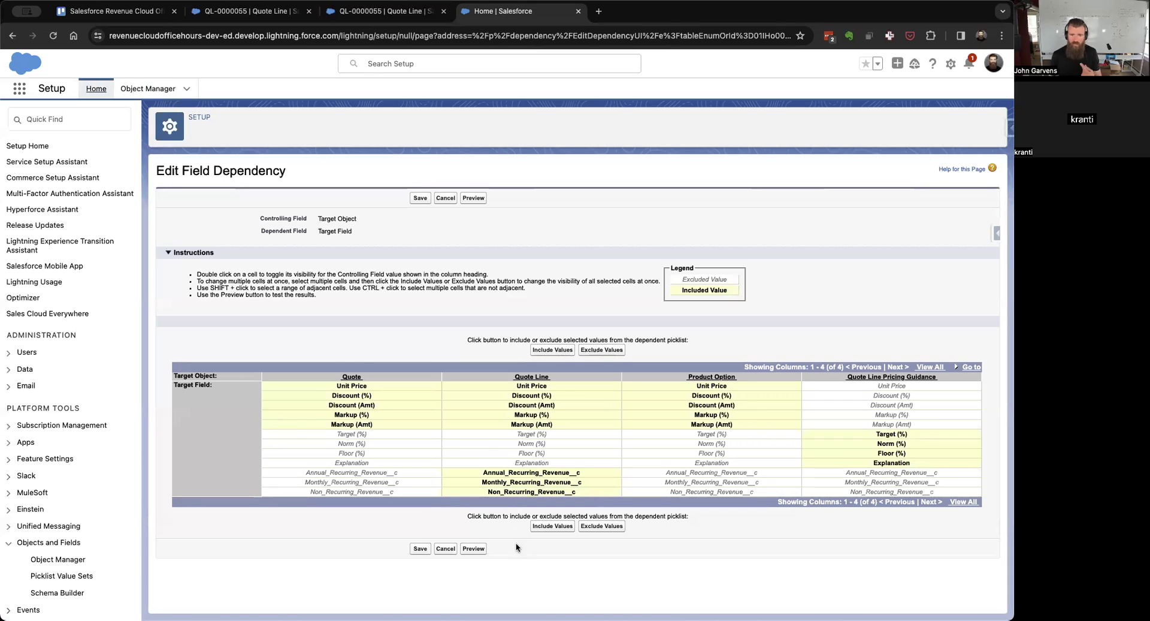
click(478, 550)
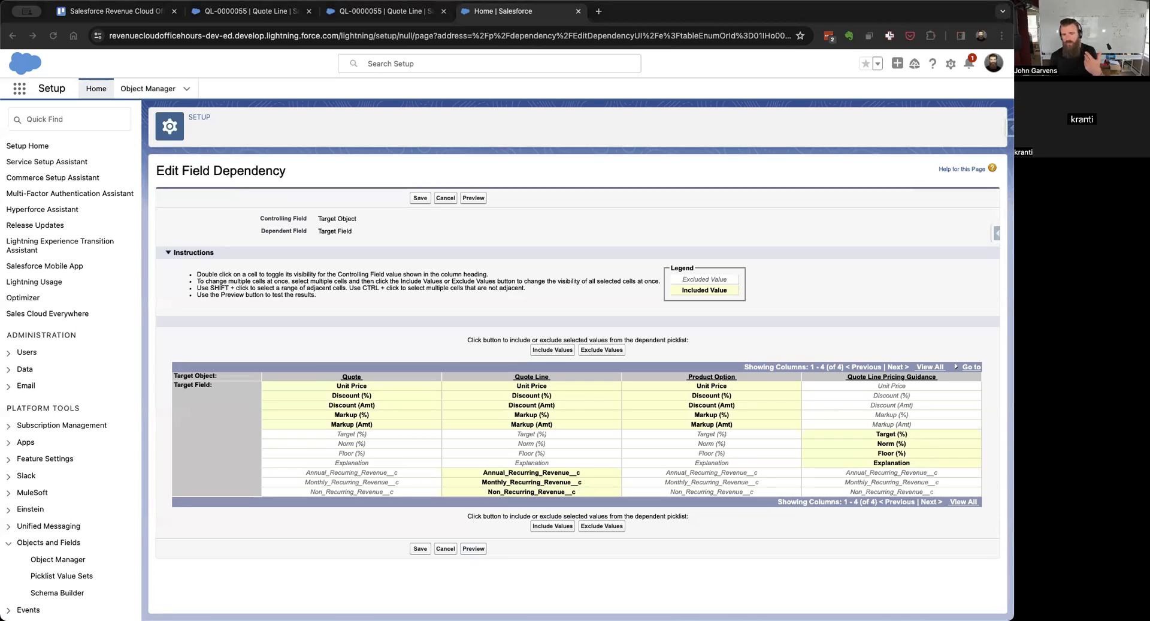
click(412, 548)
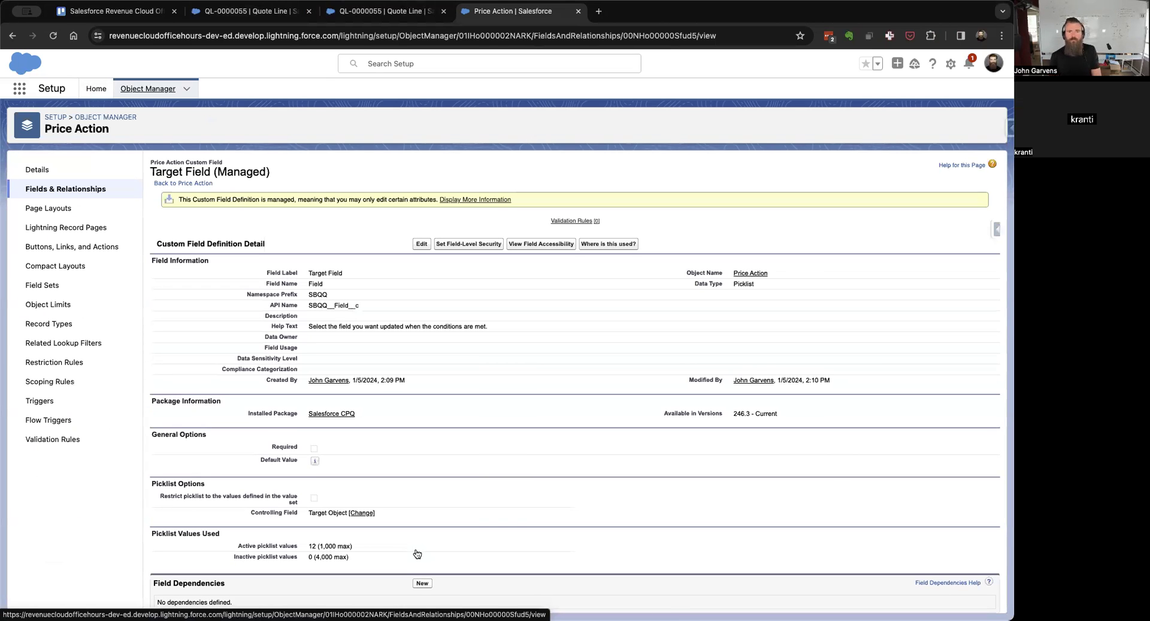
scroll(656, 321, down, 5)
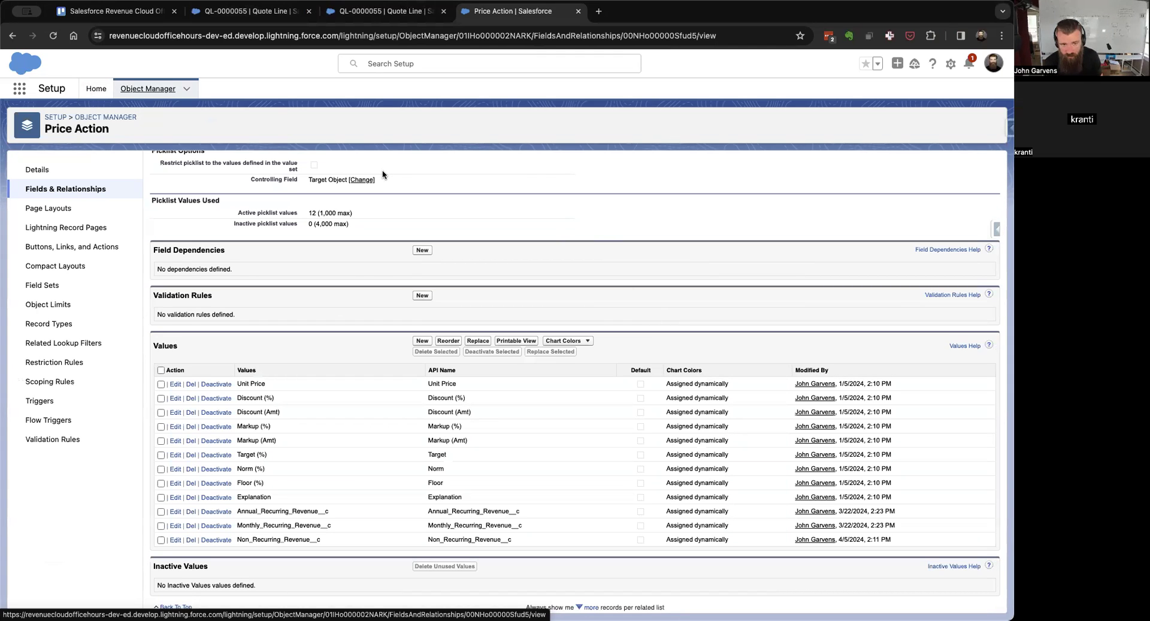
Step: Return to the QL-0000055 quote line record and open the Price Rules list by searching the apps and items for "price rule"
click(398, 13)
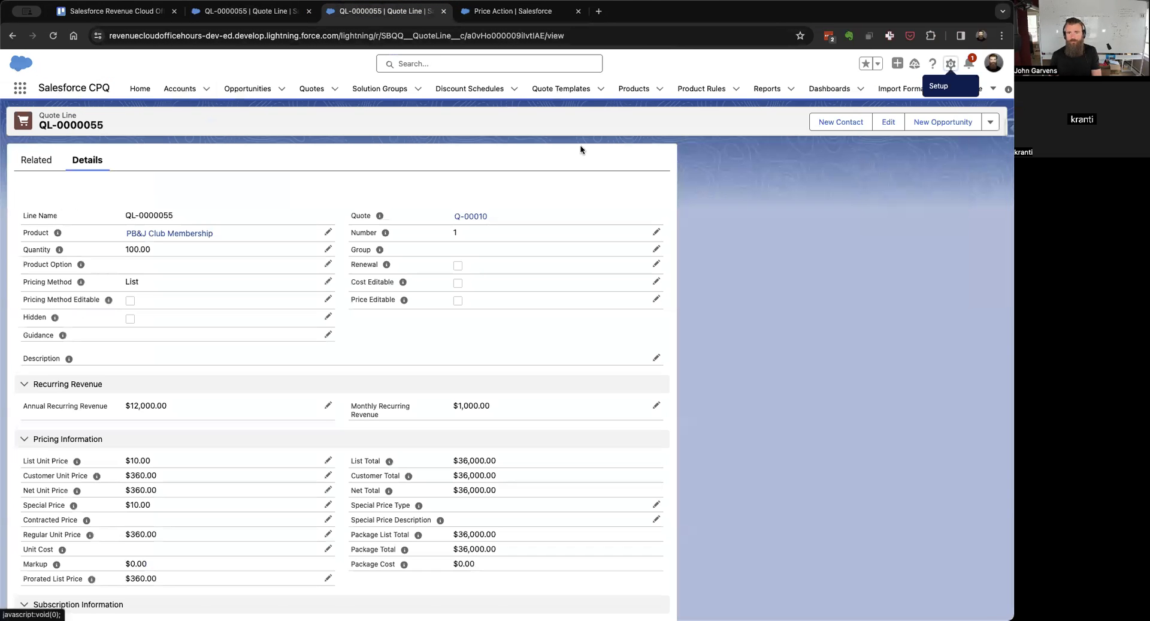
click(19, 86)
text([roce ri;)
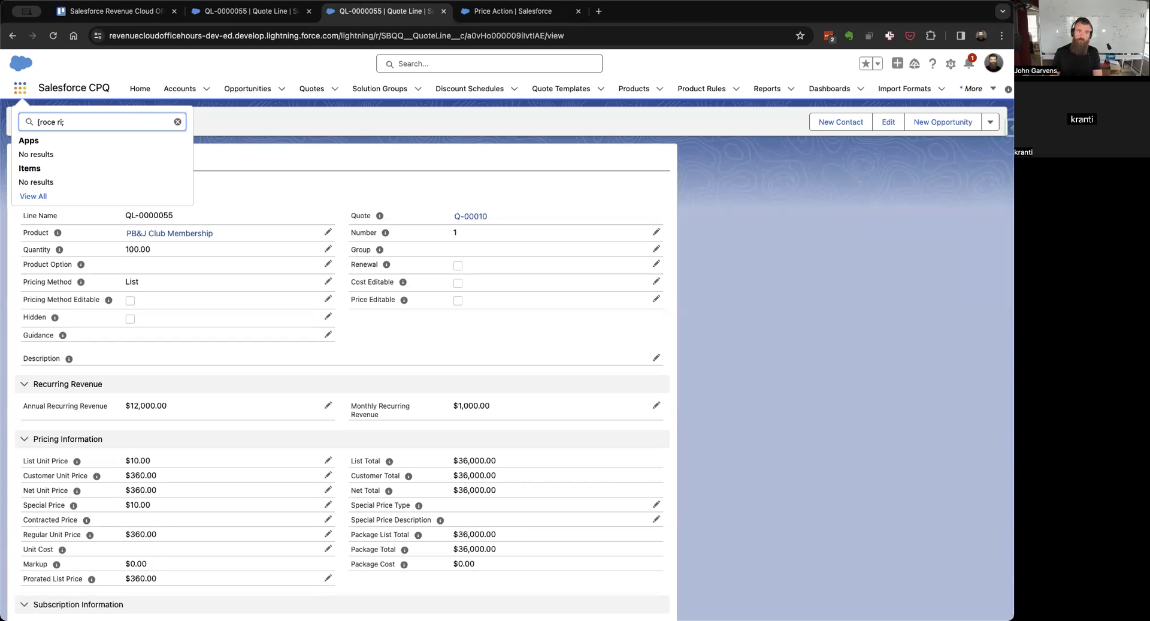
key(BackSpace)
key(BackSpace)
key(BackSpace)
key(BackSpace)
key(BackSpace)
key(BackSpace)
key(BackSpace)
key(BackSpace)
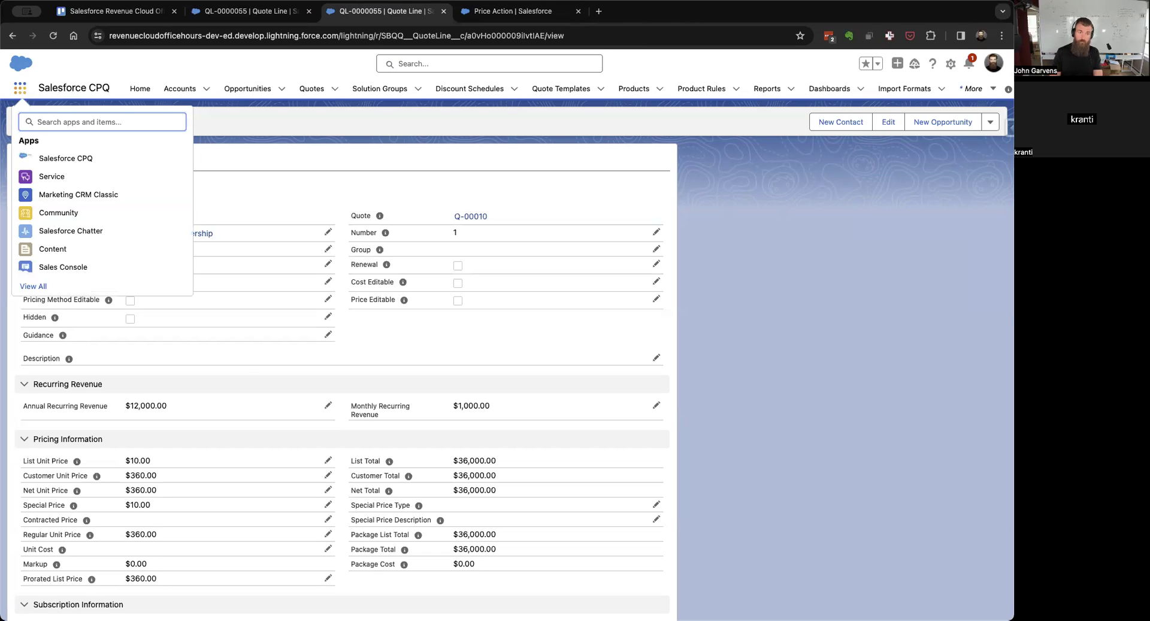
text(price rule)
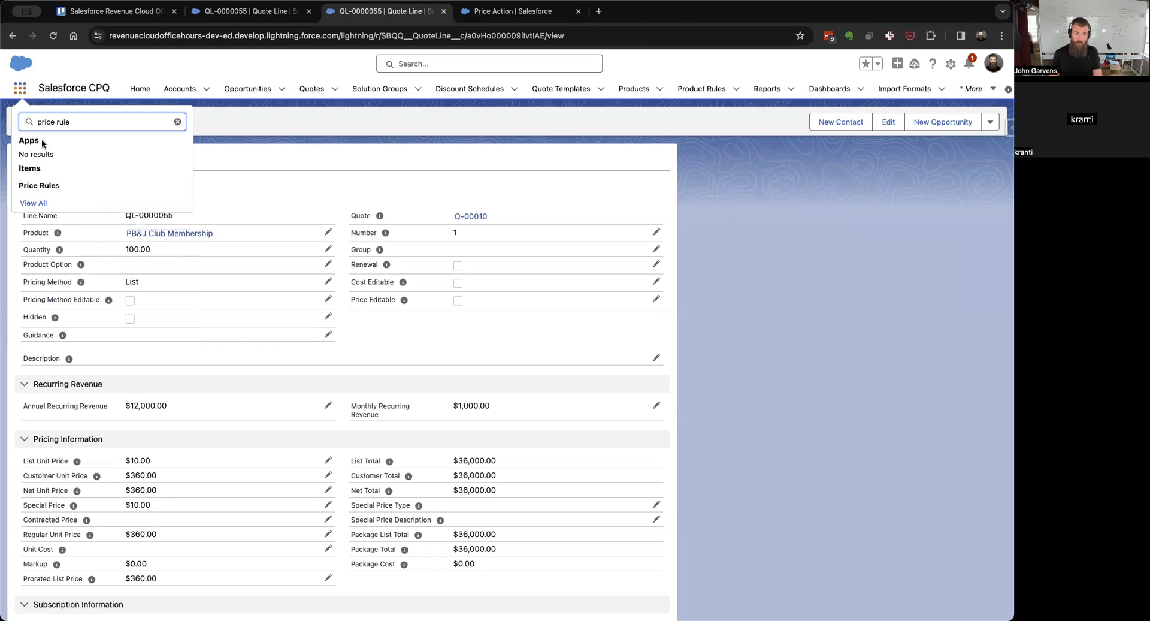
click(46, 186)
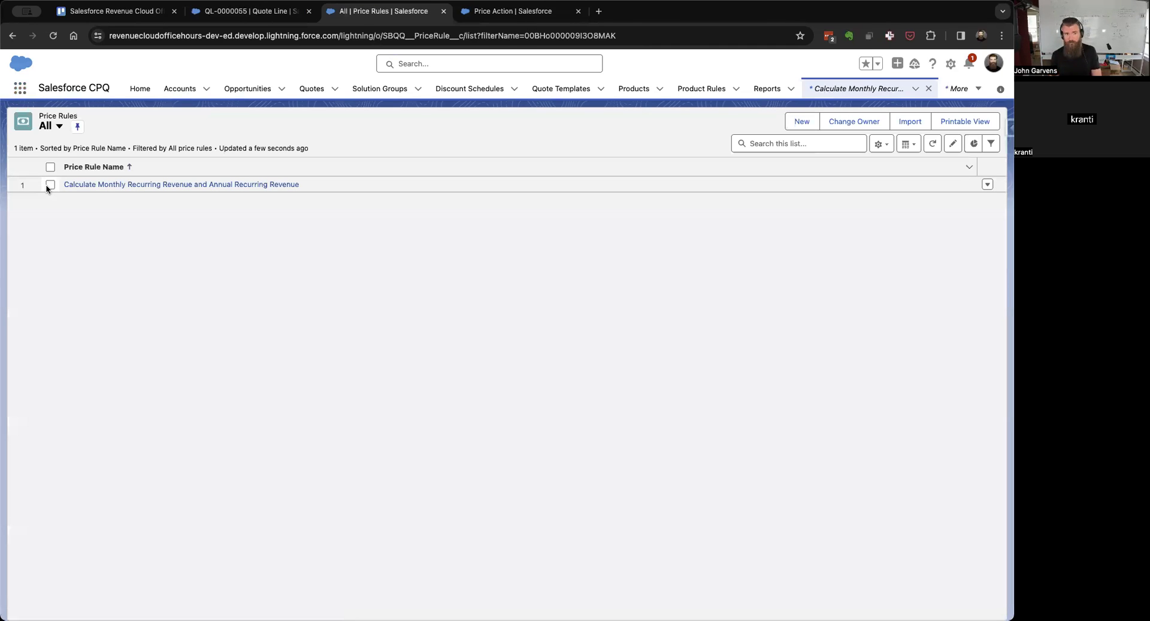
Step: Start a new price action on the Calculate Monthly Recurring Revenue and Annual Recurring Revenue price rule
click(81, 184)
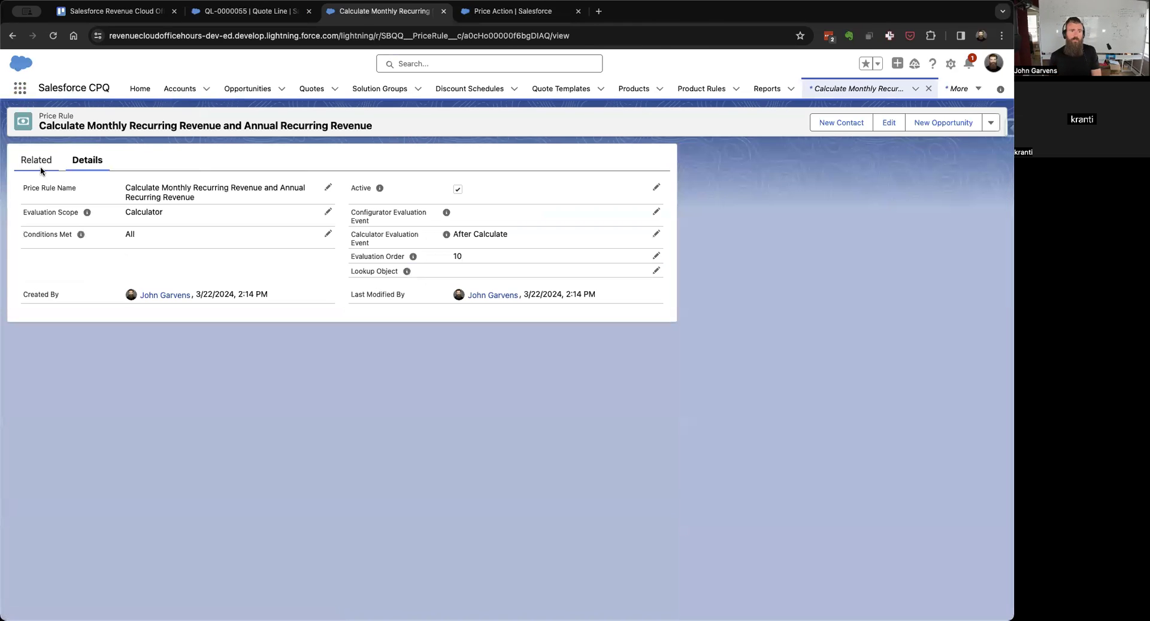
click(37, 163)
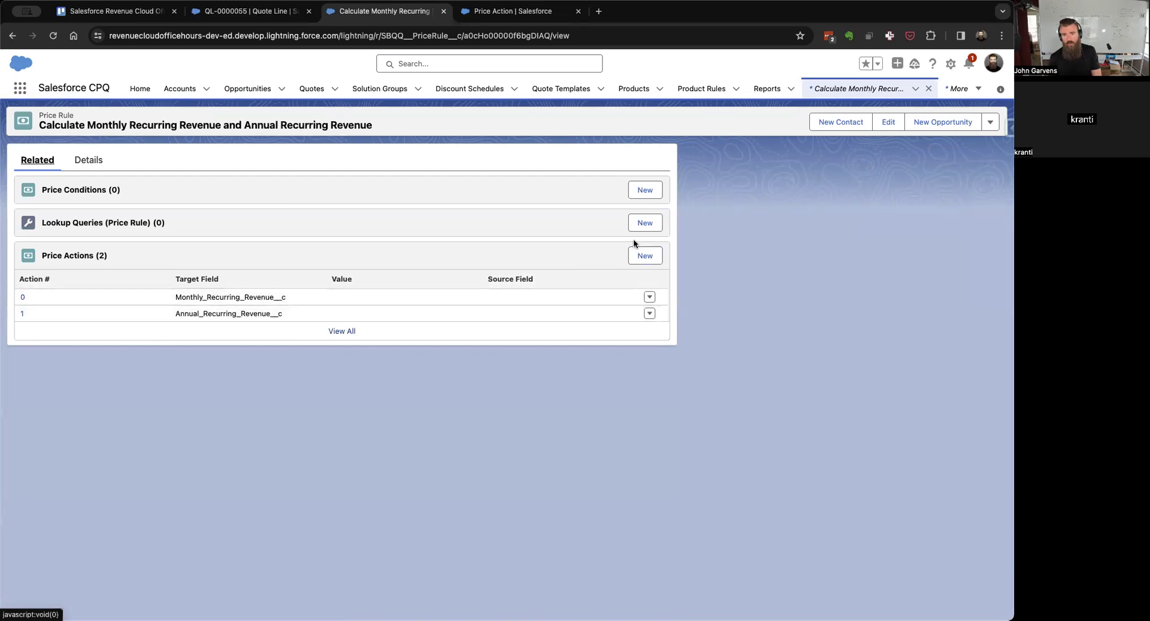
click(648, 256)
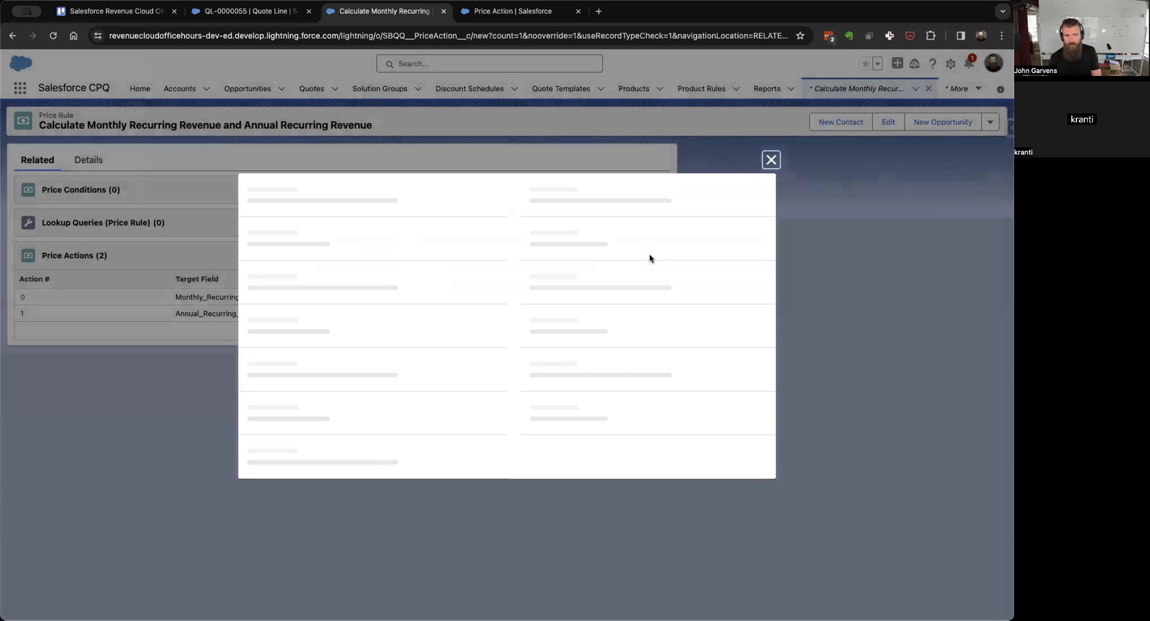
Step: Set the new price action's target object to Quote Line and its target field to Non_Recurring_Revenue__c, and make its formula ready for entry
click(441, 255)
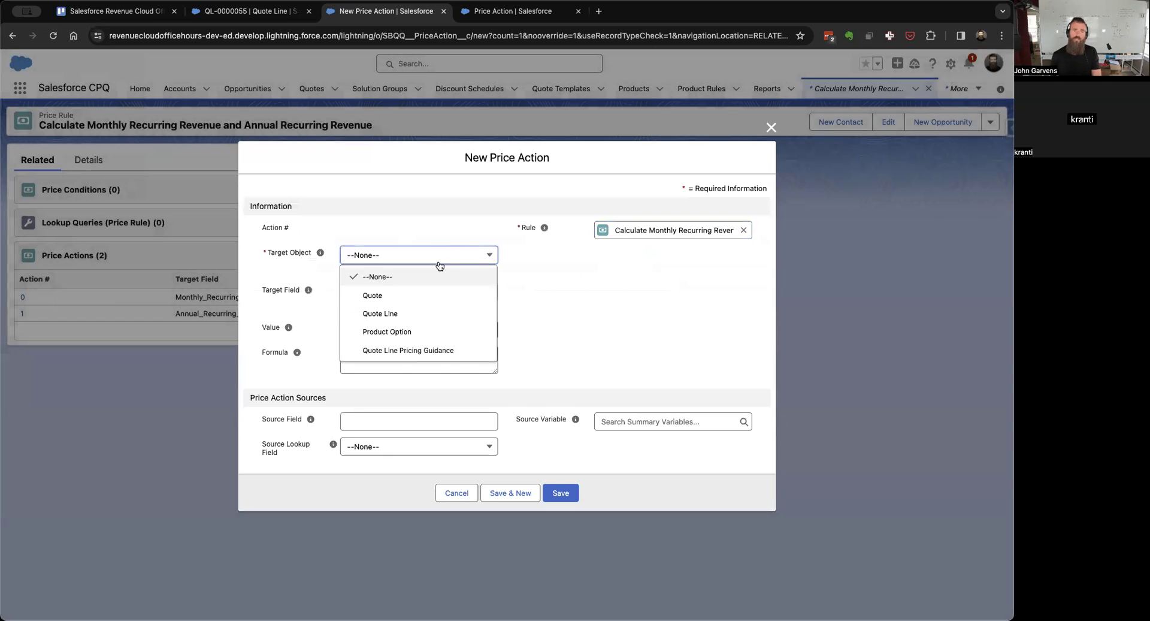
click(411, 314)
click(428, 302)
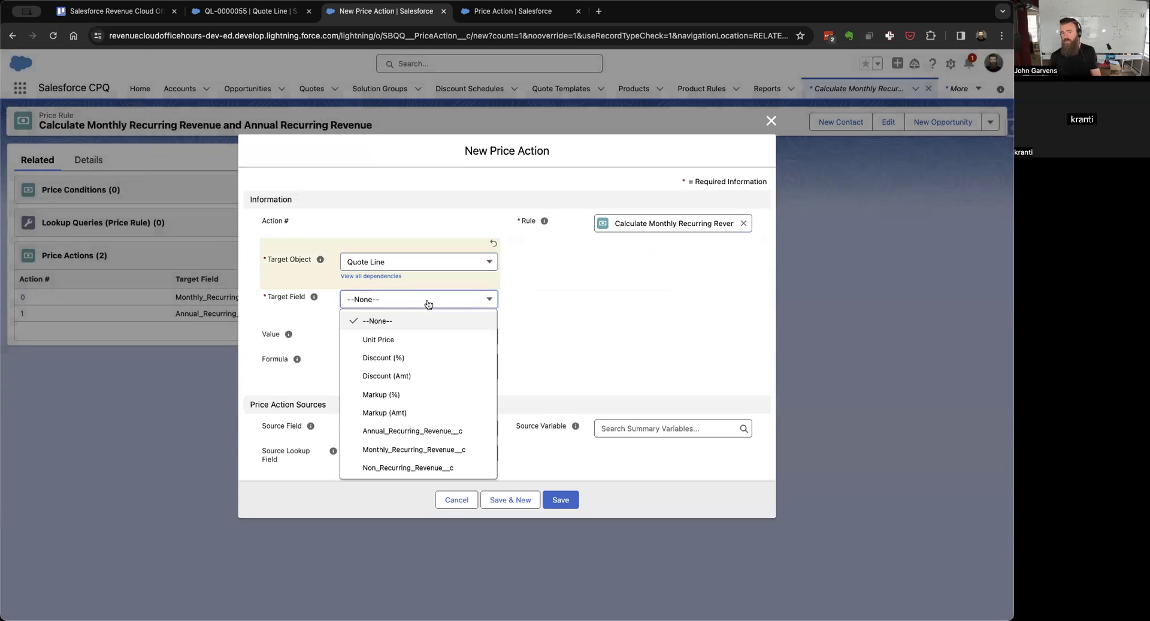
click(415, 467)
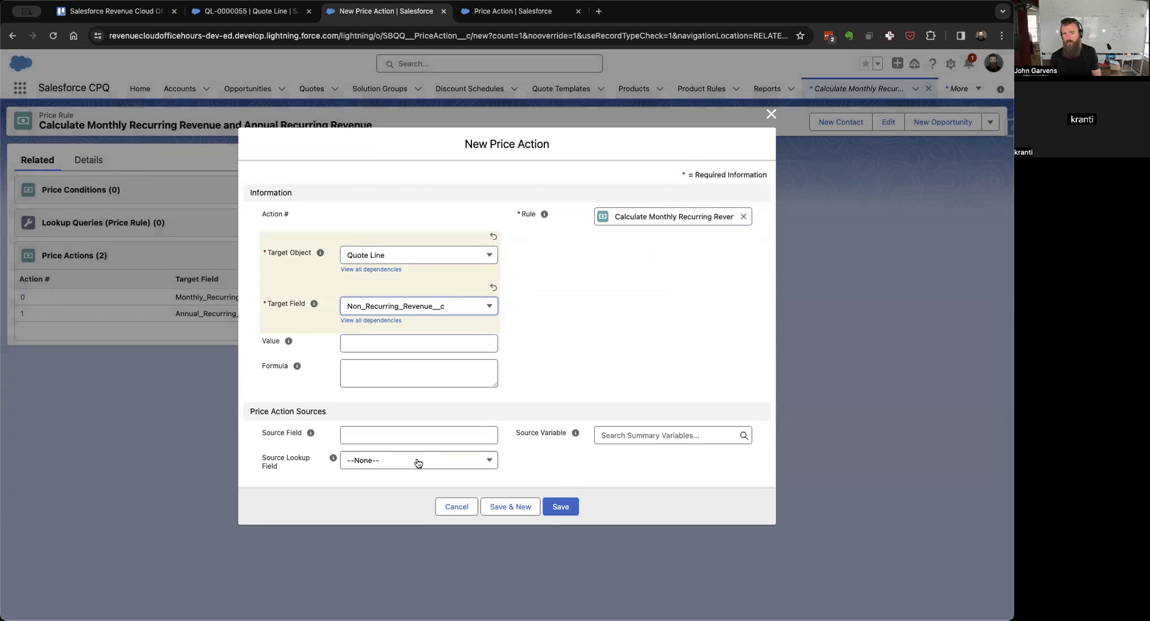
click(414, 374)
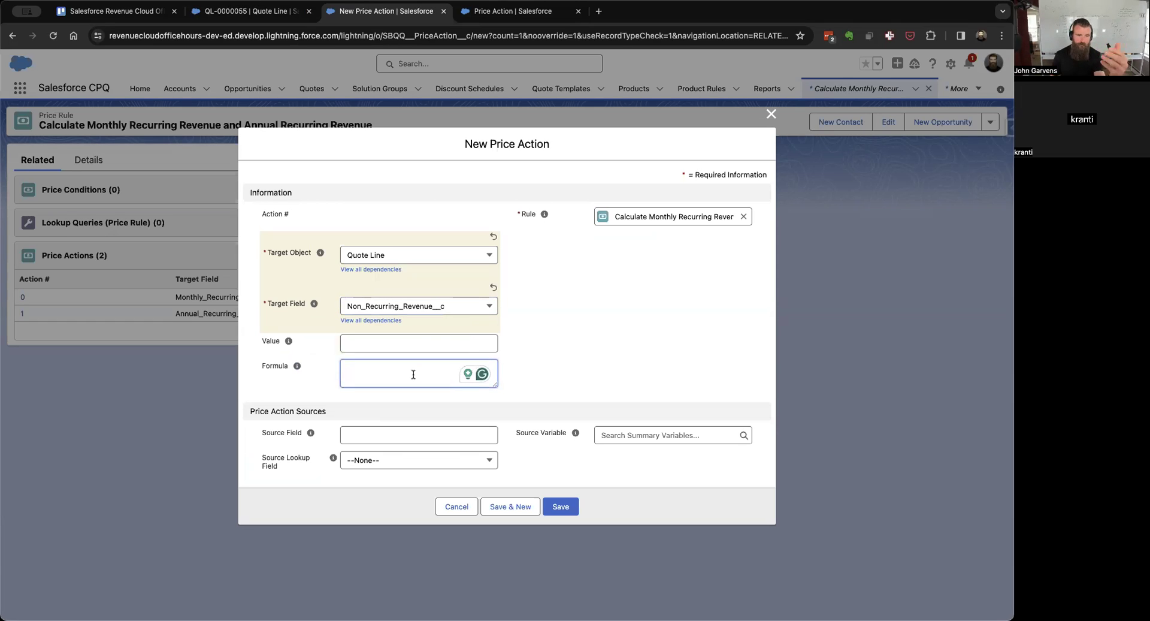
Step: Find the Quote Line object in Object Manager using "quote", open its definition and dismiss the error dialog
click(531, 13)
click(144, 90)
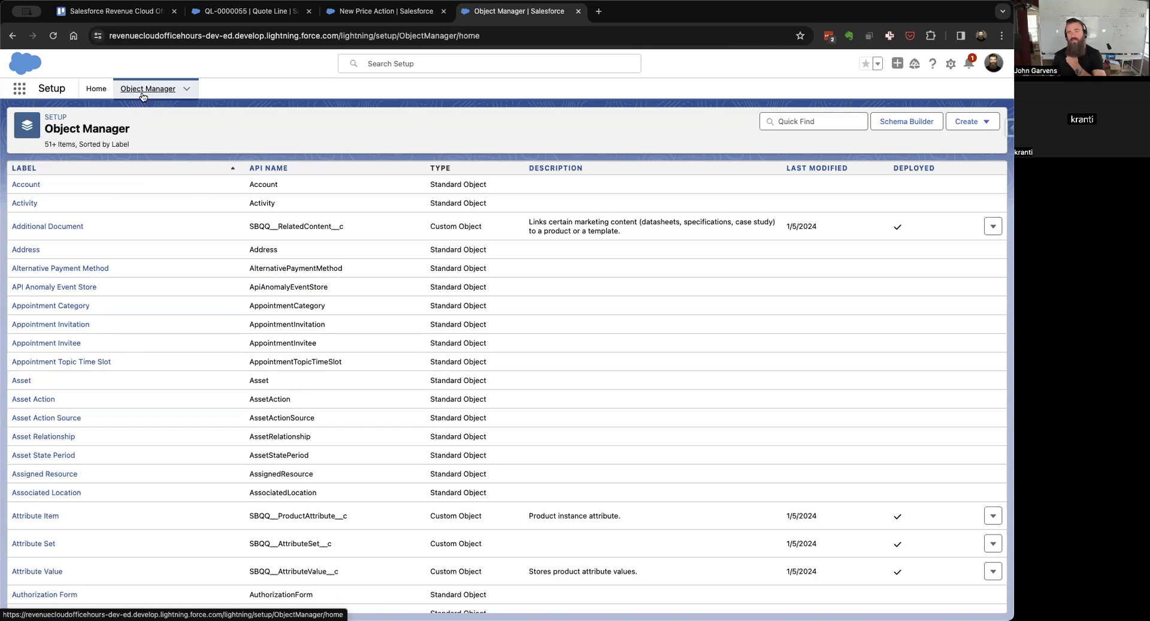
click(813, 122)
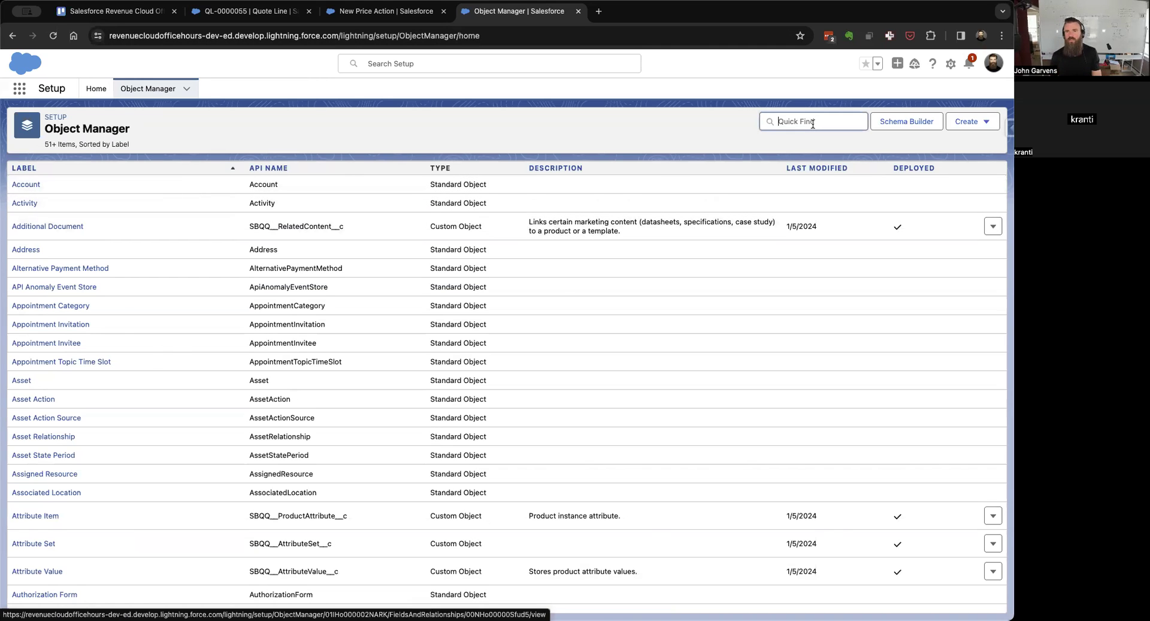
text(quote)
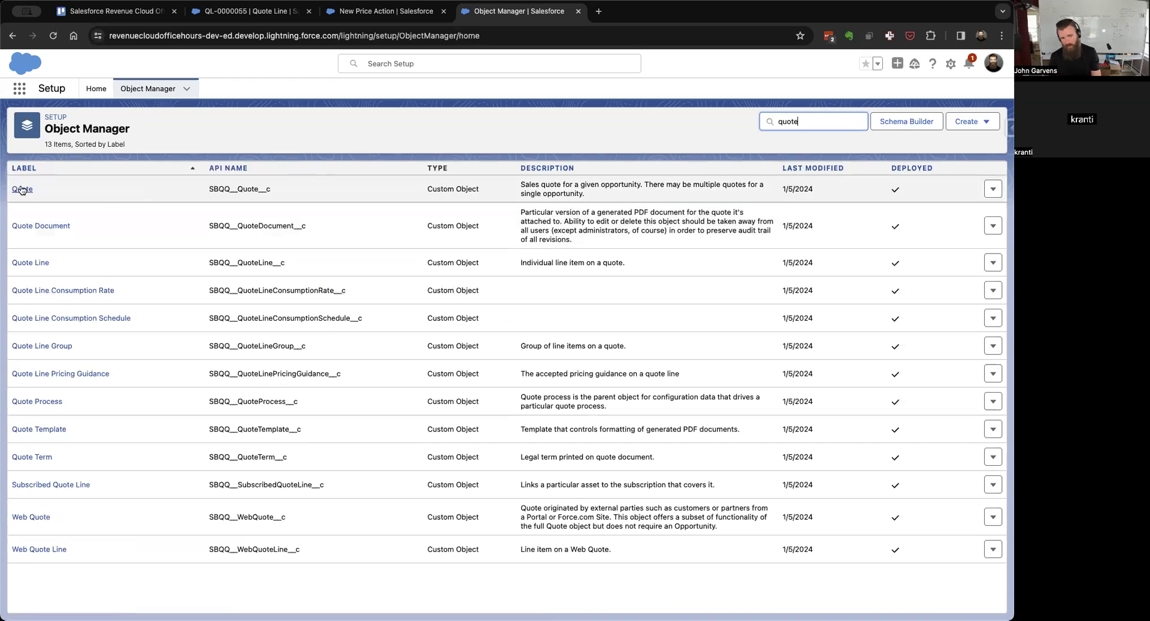
click(27, 262)
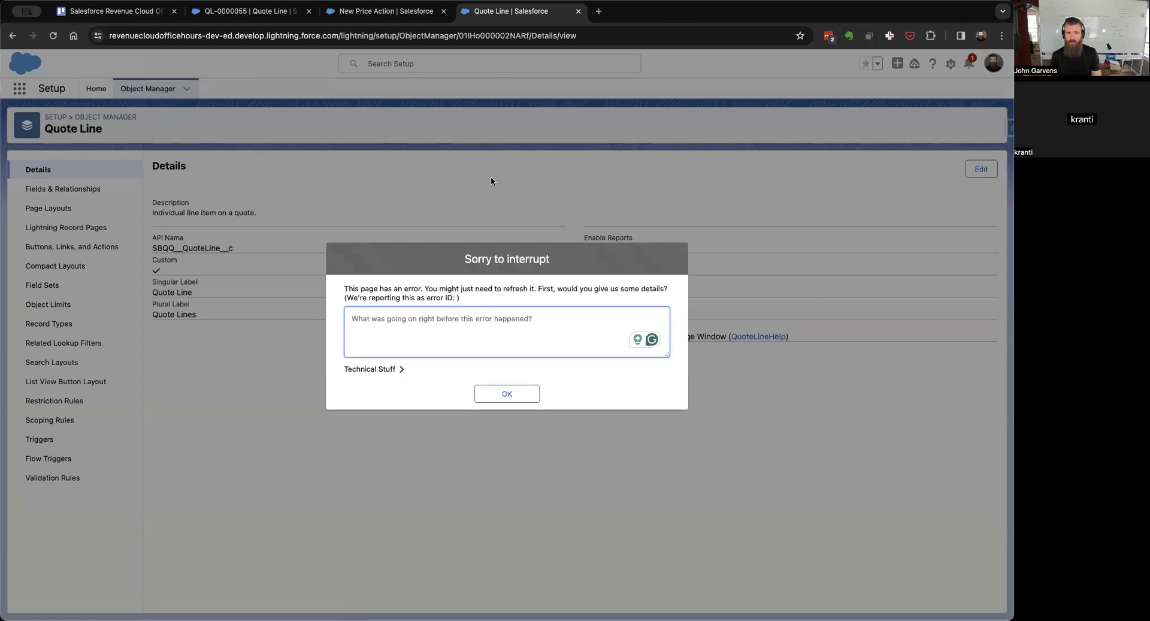
click(507, 393)
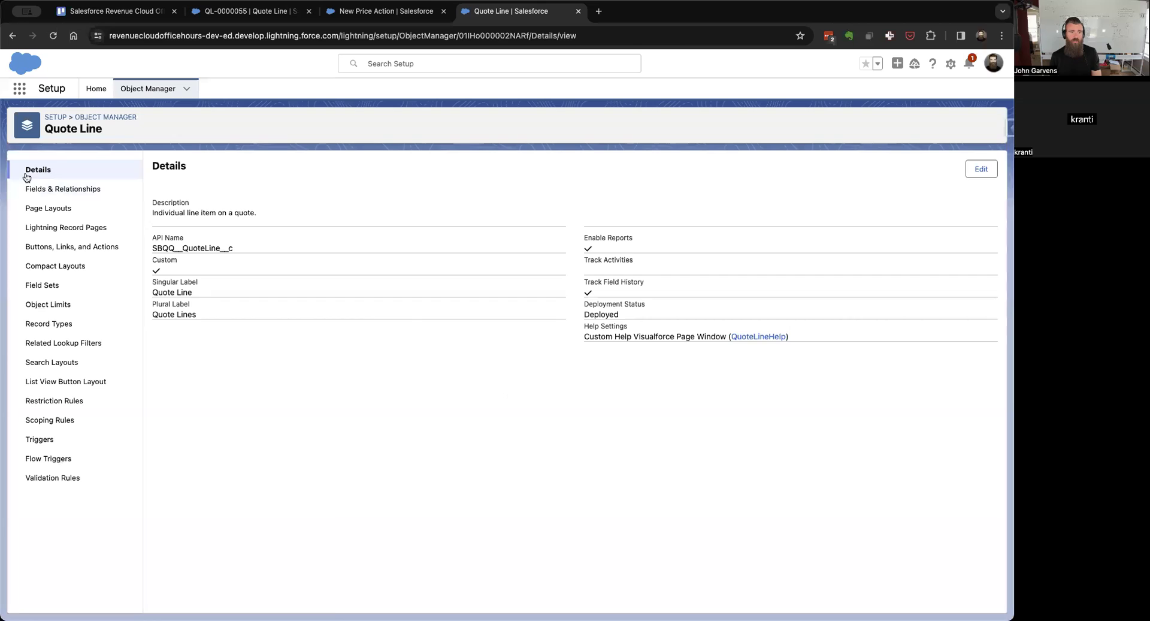
Step: Search the Quote Line object's fields and relationships for "test"
click(52, 188)
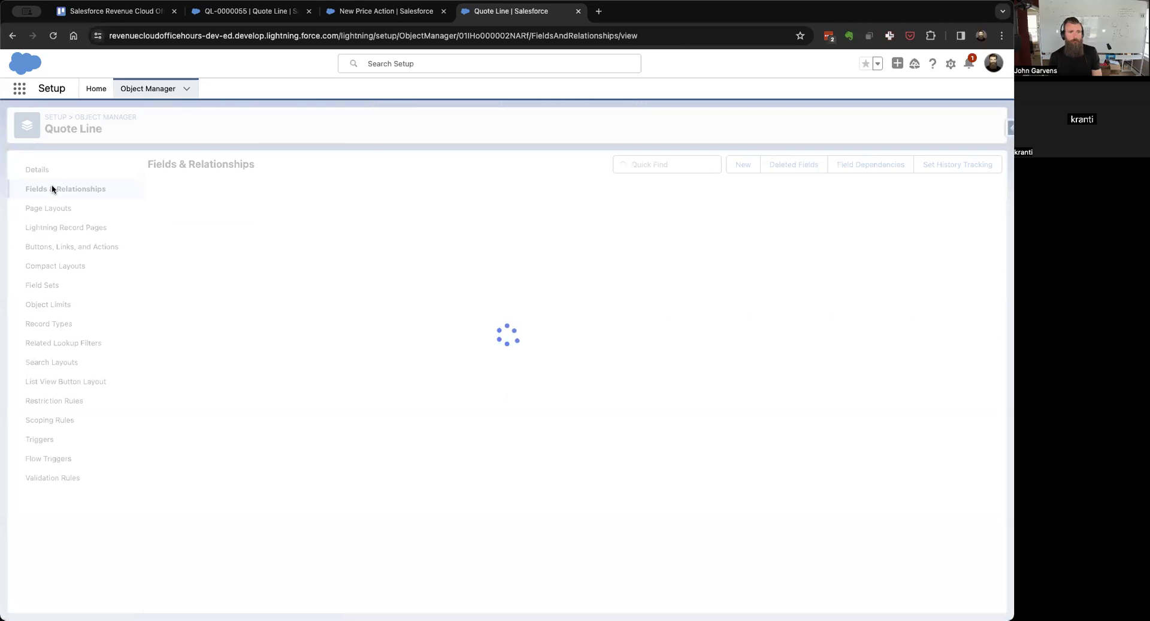
click(632, 163)
text(test)
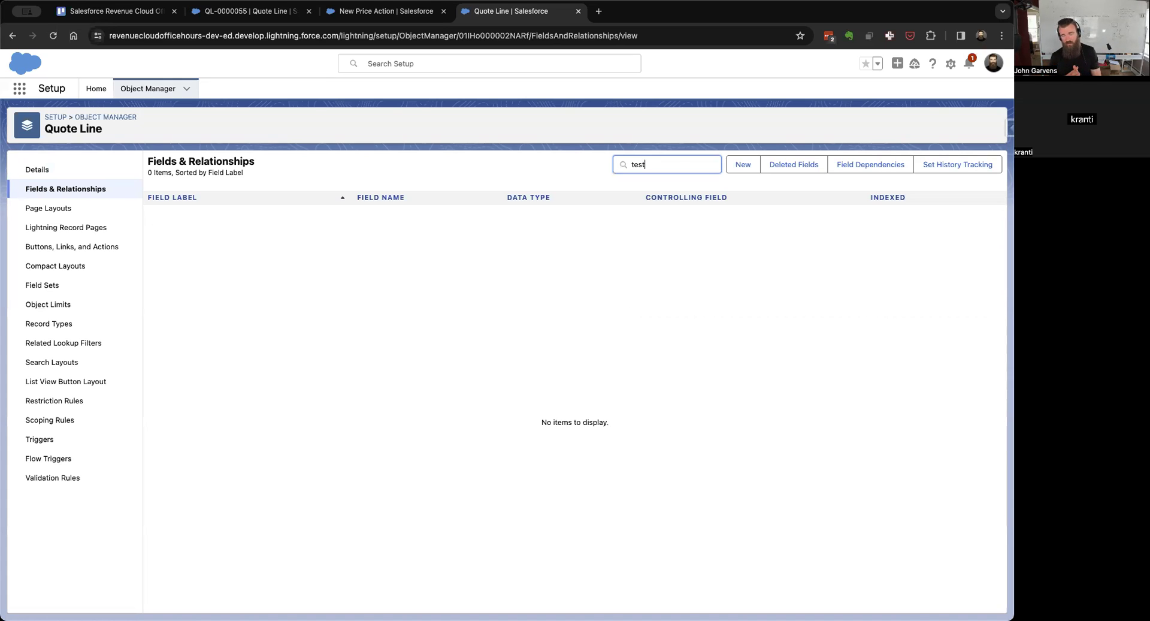
Step: Start a new custom formula field on Quote Line labelled Formula Test with the field name Formula_Test
click(736, 169)
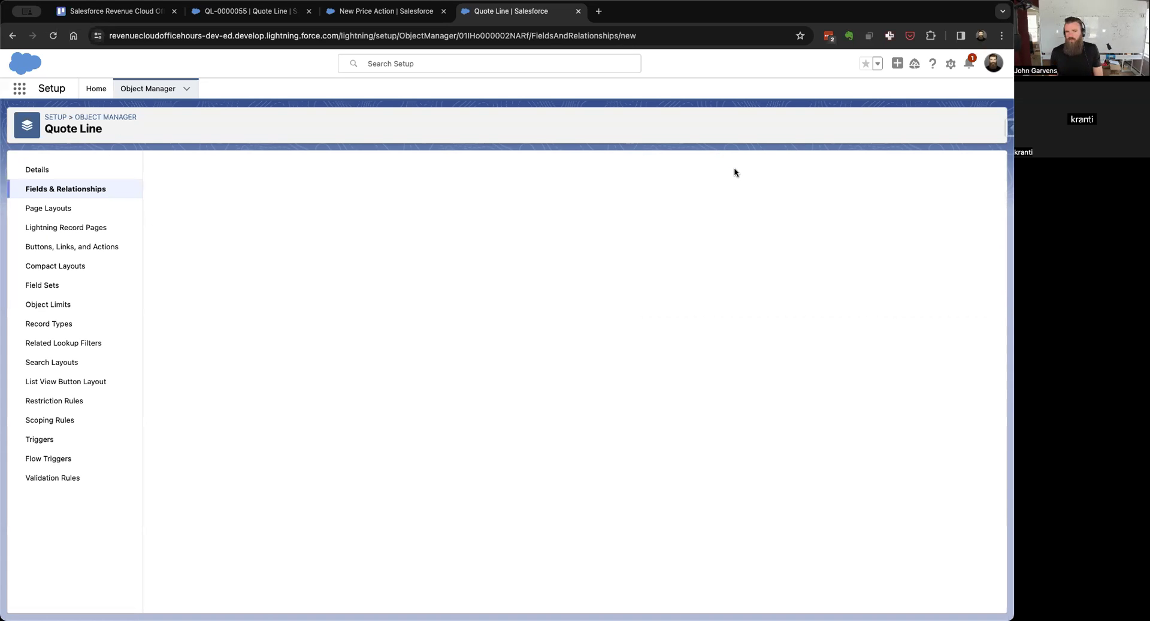
click(175, 336)
click(959, 223)
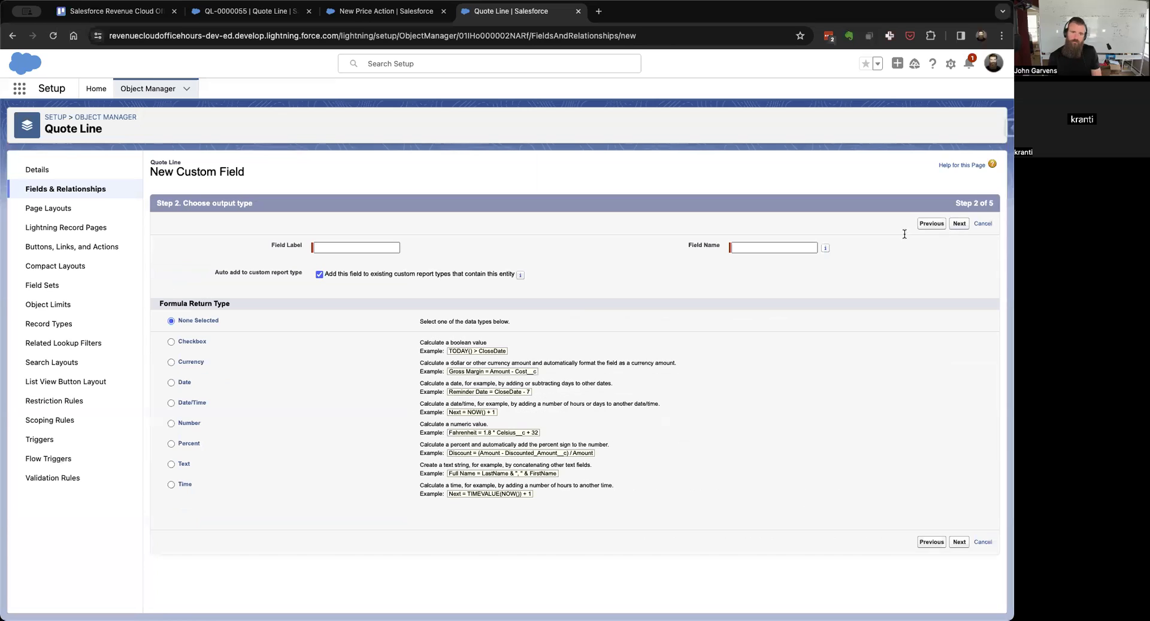
text(Fo)
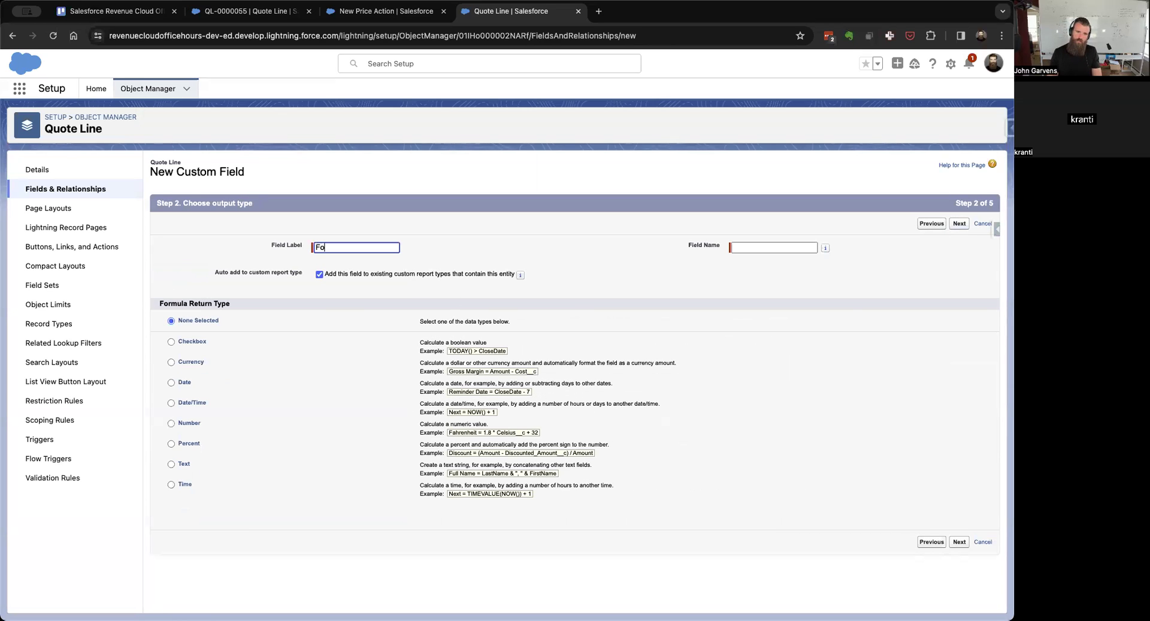
text(rmula Test)
key(Tab)
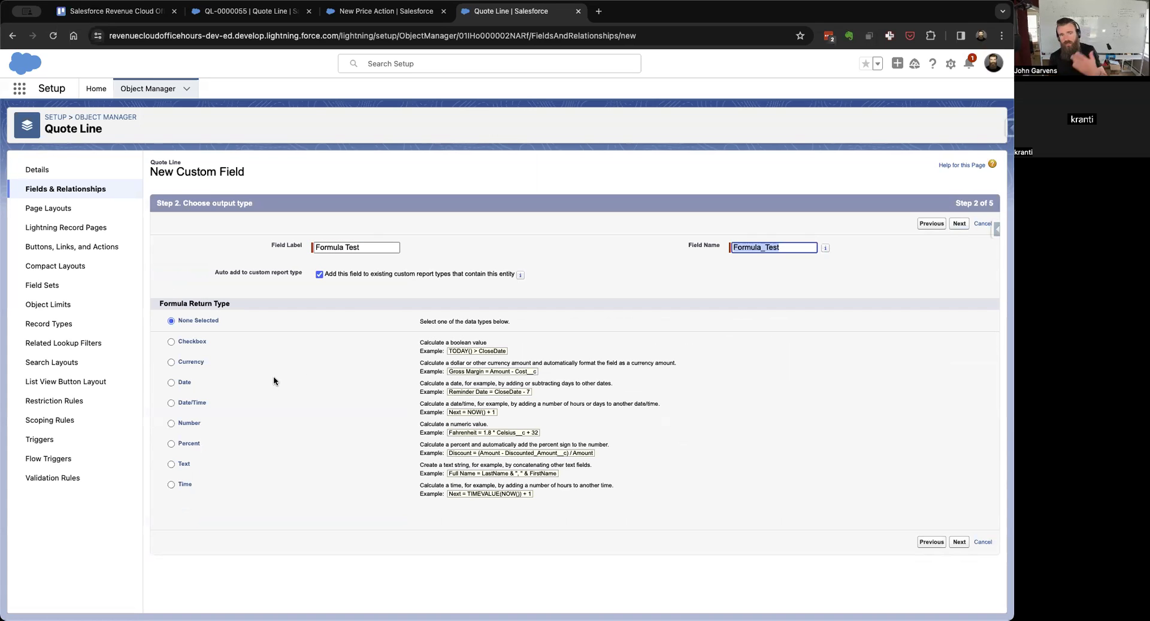
Step: Choose Currency as Formula Test's return type and switch to its advanced formula editor, checking it against the price action's formula box
click(181, 364)
click(185, 360)
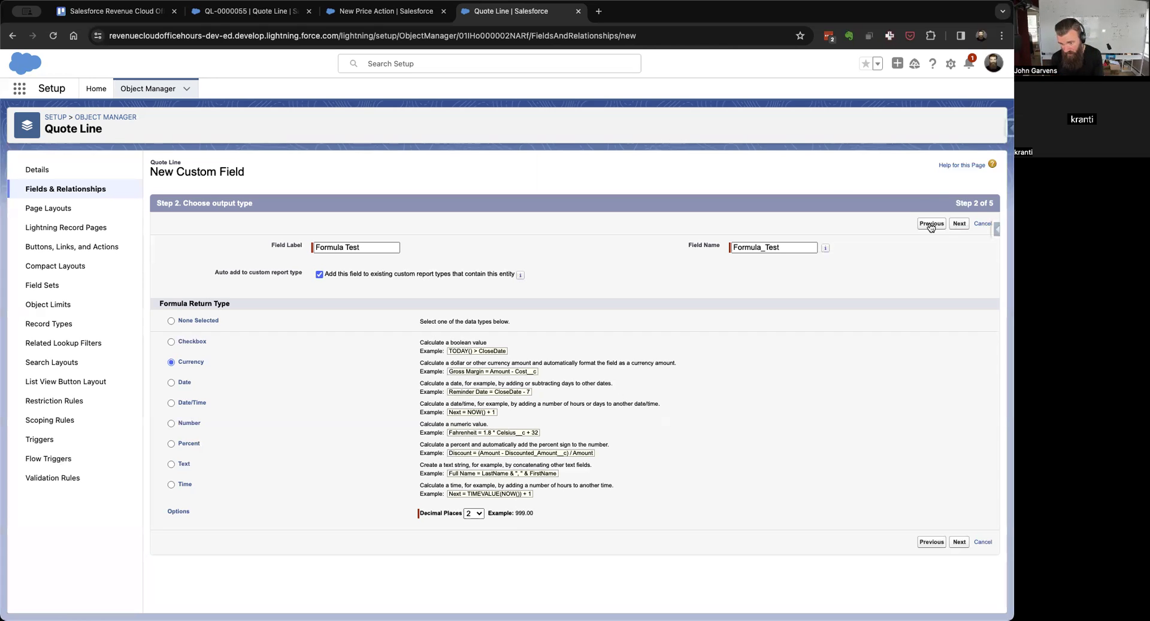
click(961, 223)
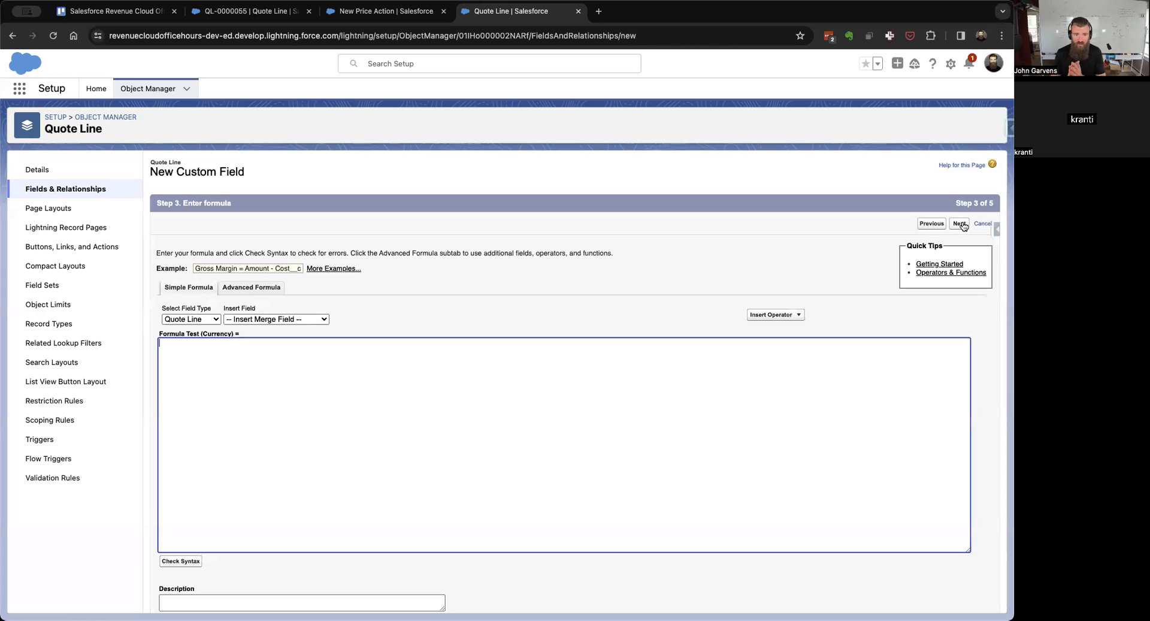
click(258, 290)
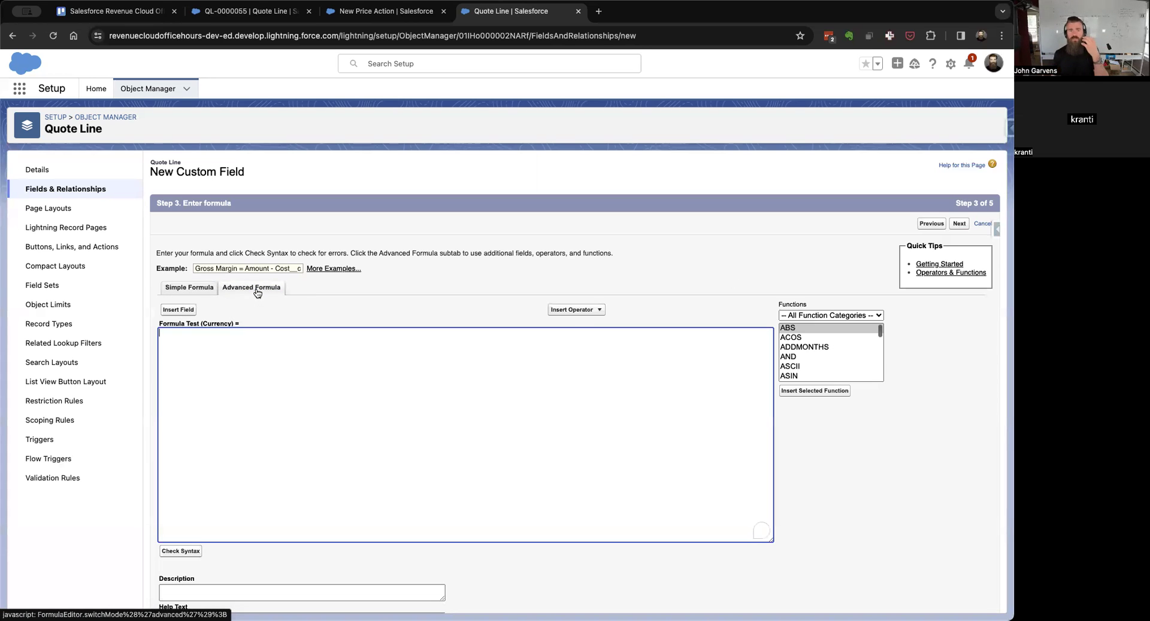
click(394, 10)
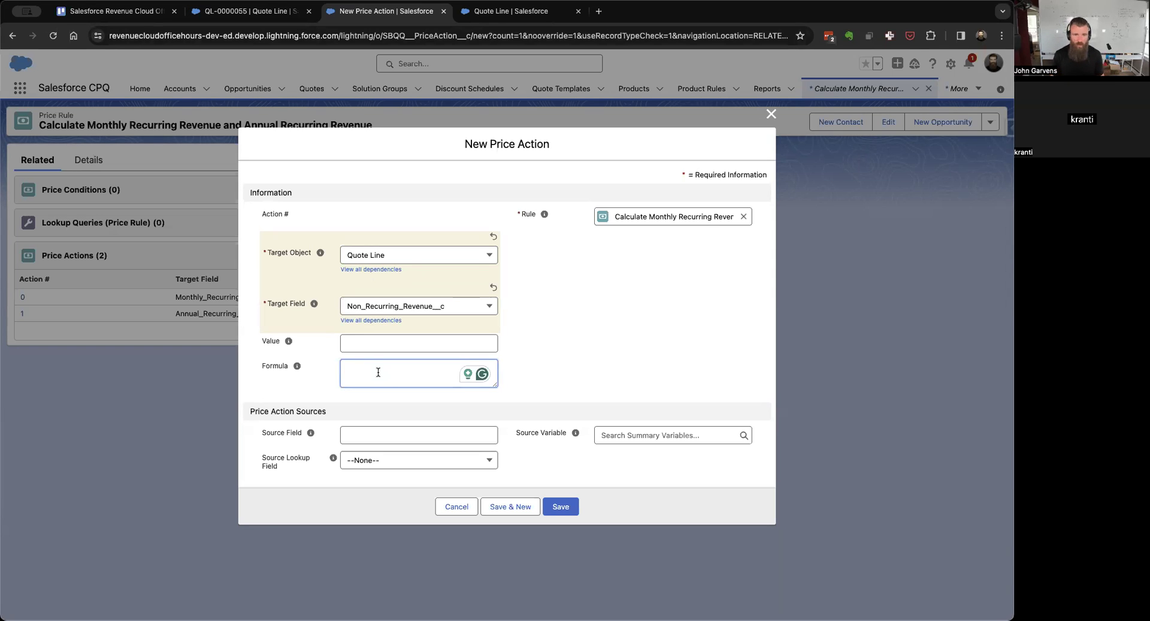
click(516, 10)
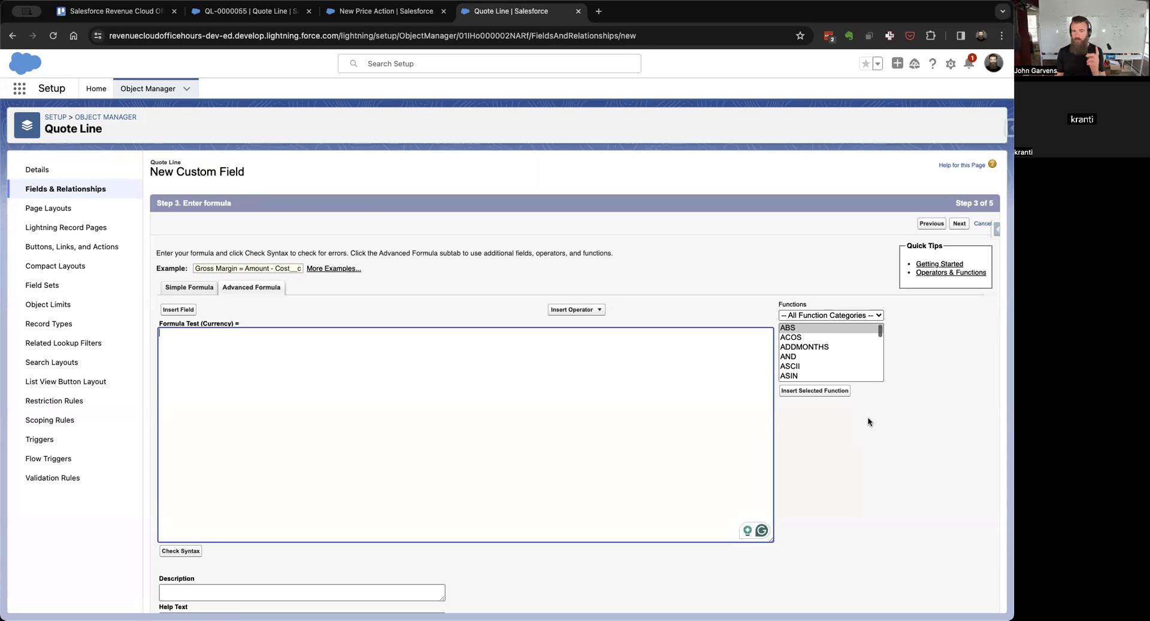
Step: Open the PB&J Club Membership product and check its Subscription Pricing setting
click(241, 11)
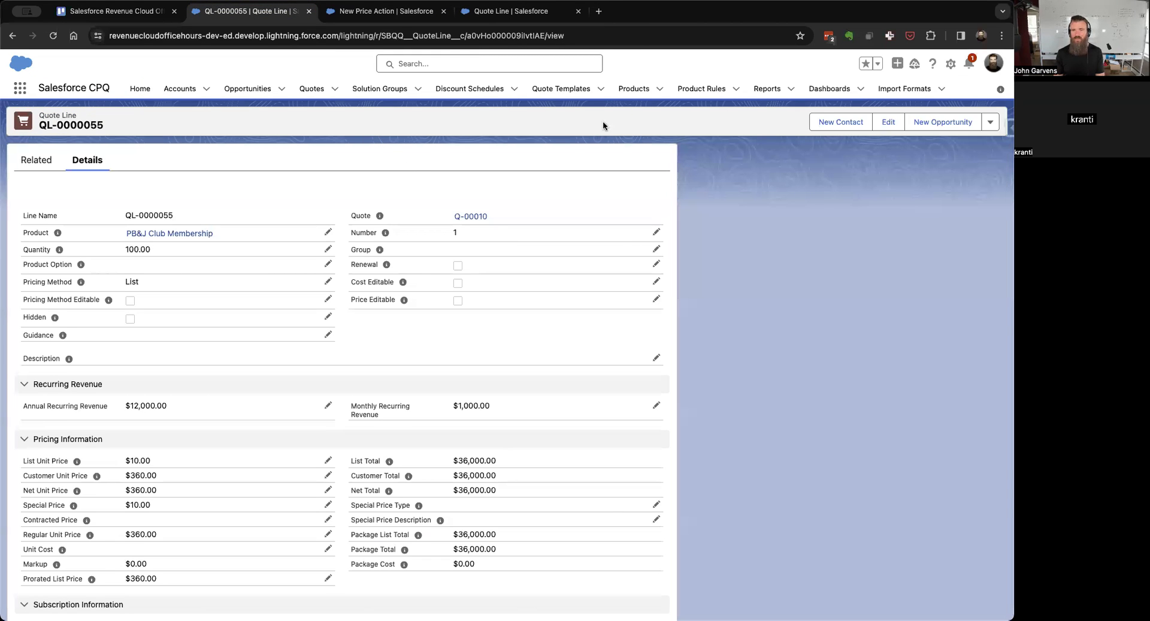
click(629, 90)
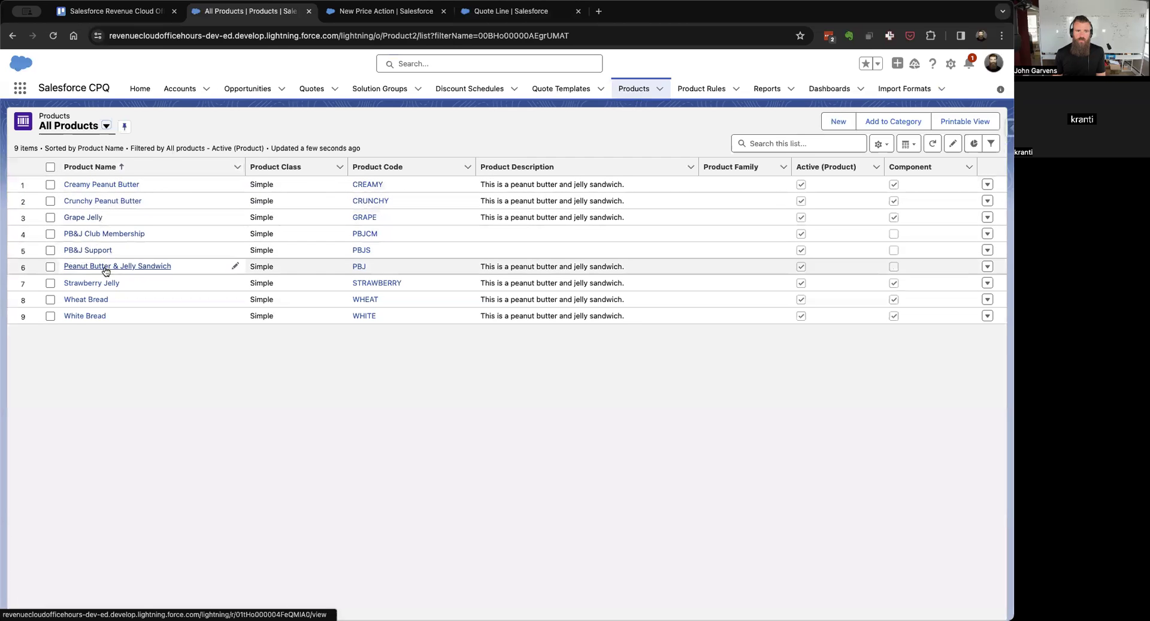
click(106, 233)
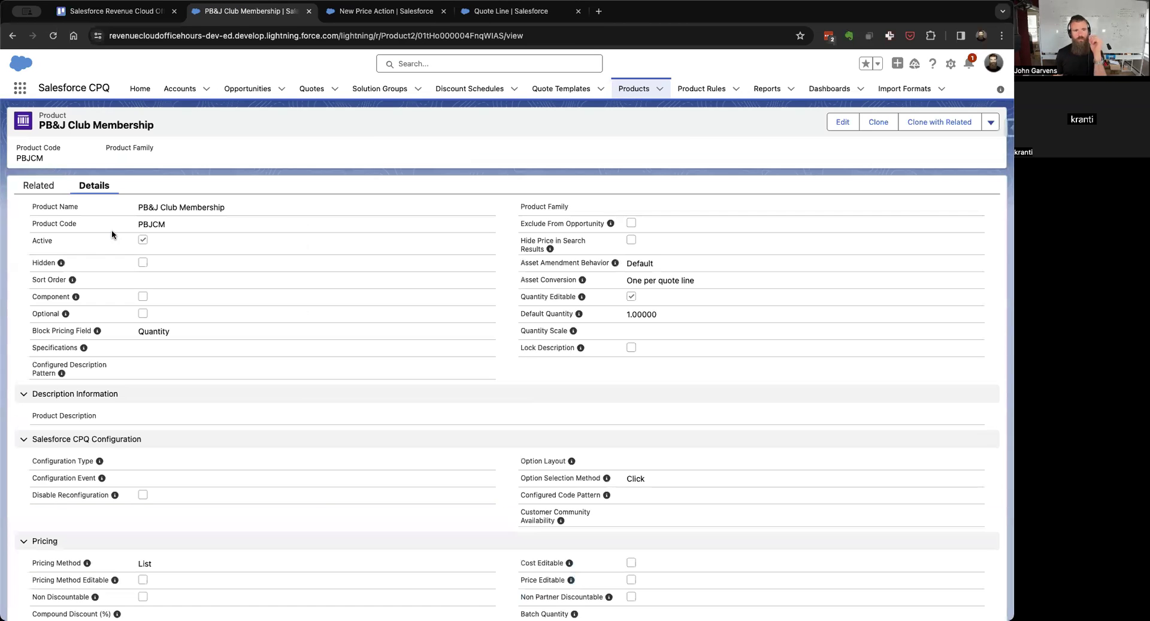
scroll(112, 234, down, 5)
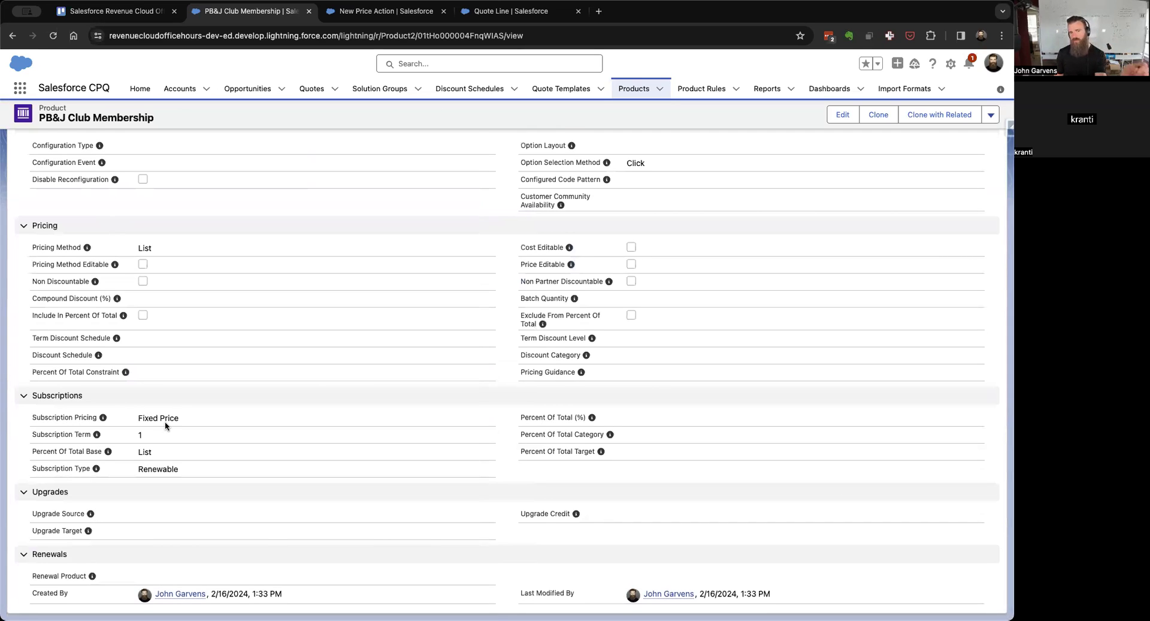
drag(136, 417, 192, 416)
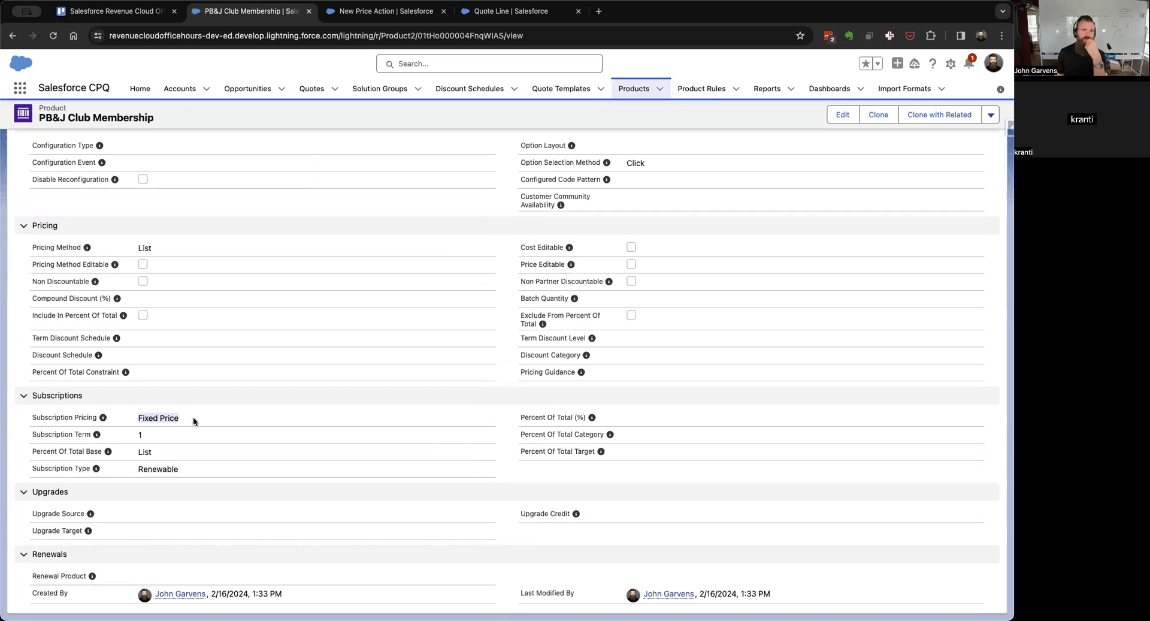
Step: Open the Peanut Butter & Jelly Sandwich product, examine its subscription settings and return to the Formula Test editor
scroll(193, 422, left, 1)
scroll(193, 416, left, 5)
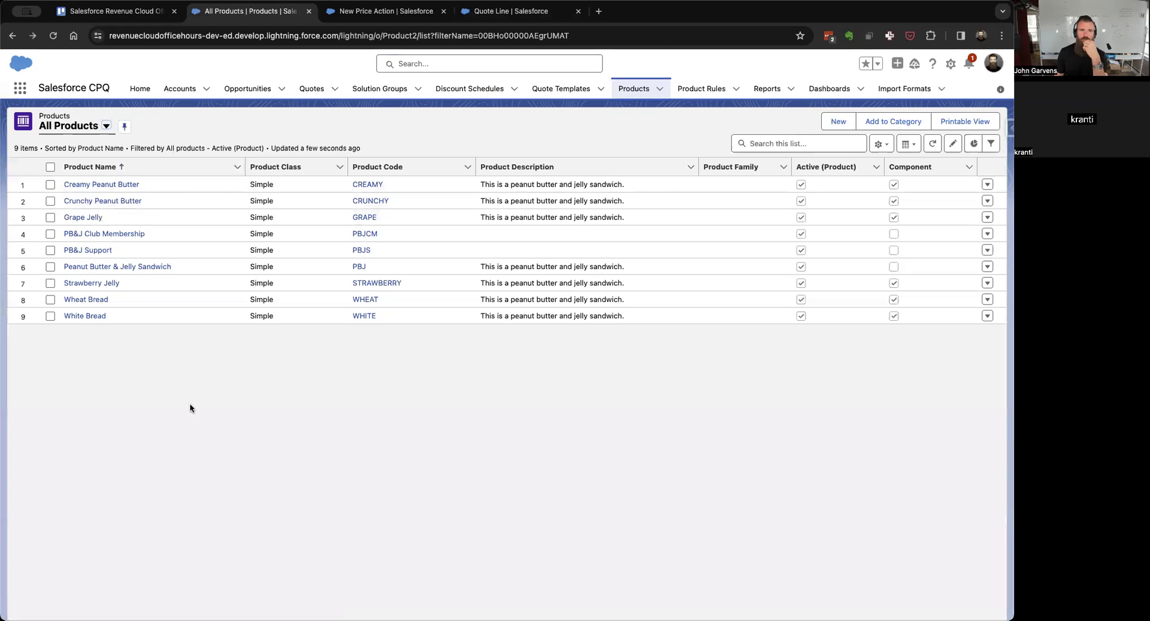
click(122, 267)
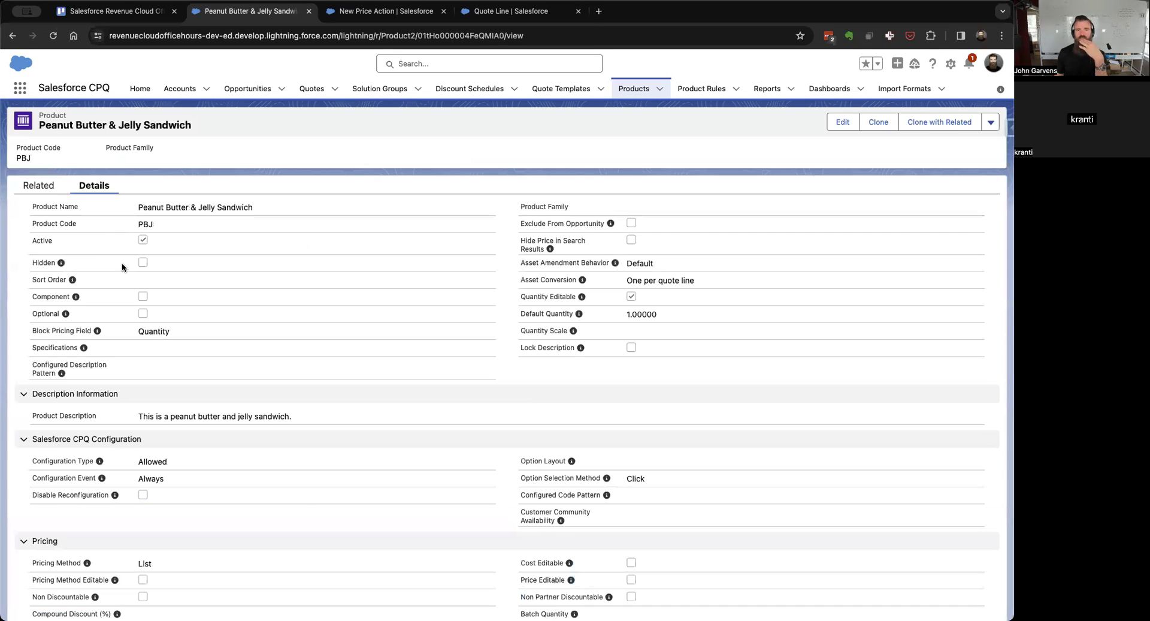
scroll(122, 268, down, 5)
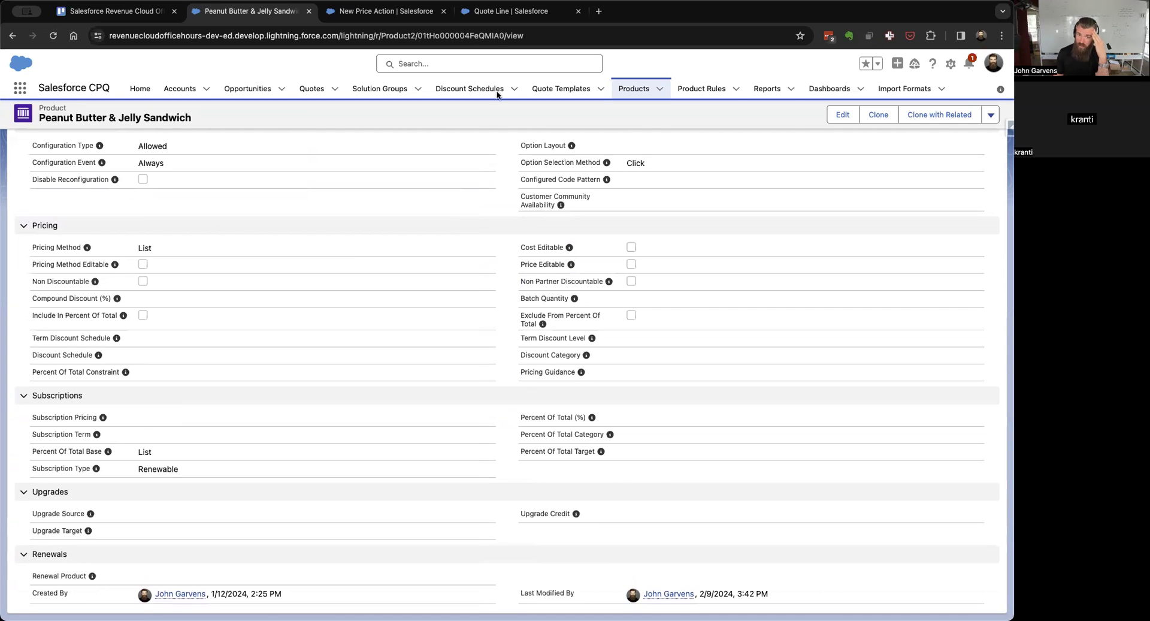
click(499, 12)
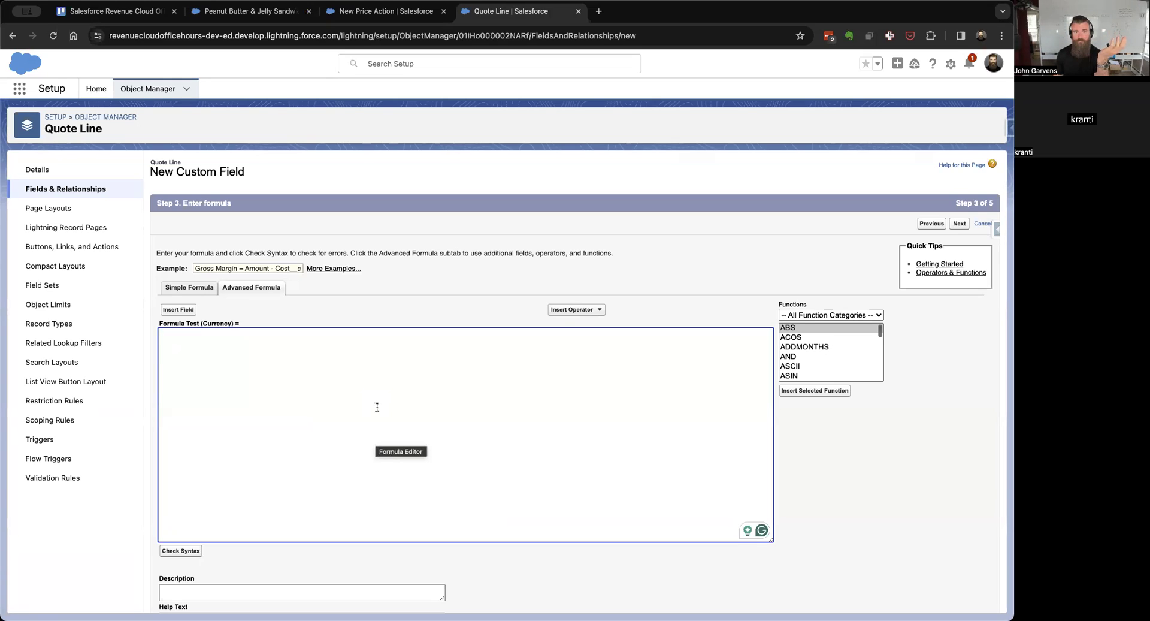
Step: Leave the product record and open quote Q-00010 from the recently viewed quotes
click(258, 13)
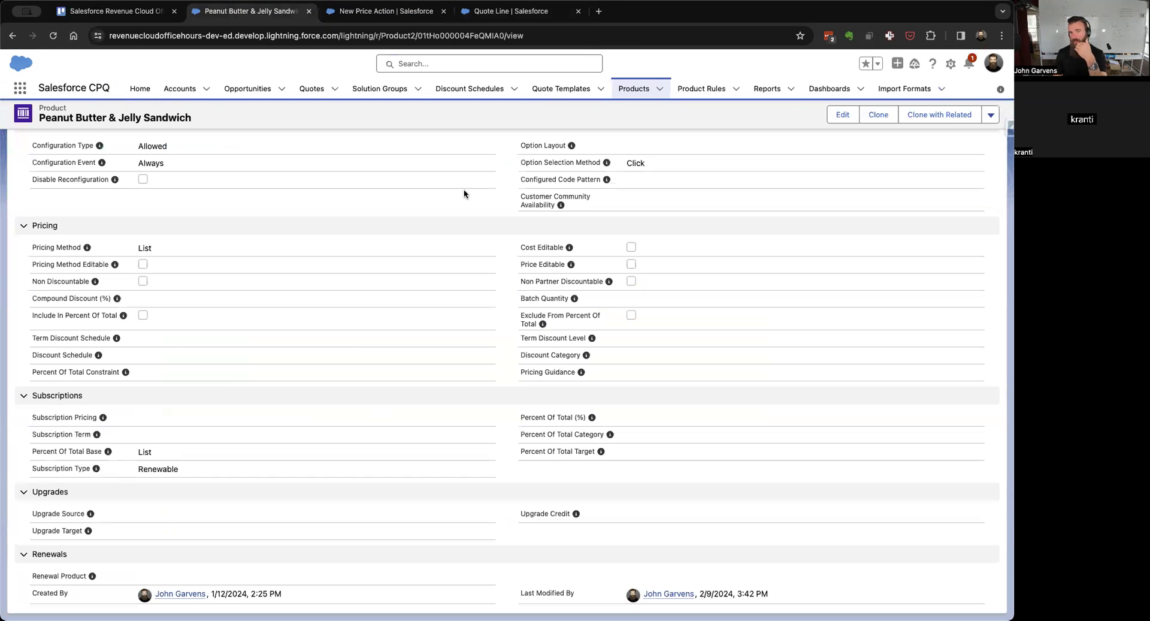
click(306, 88)
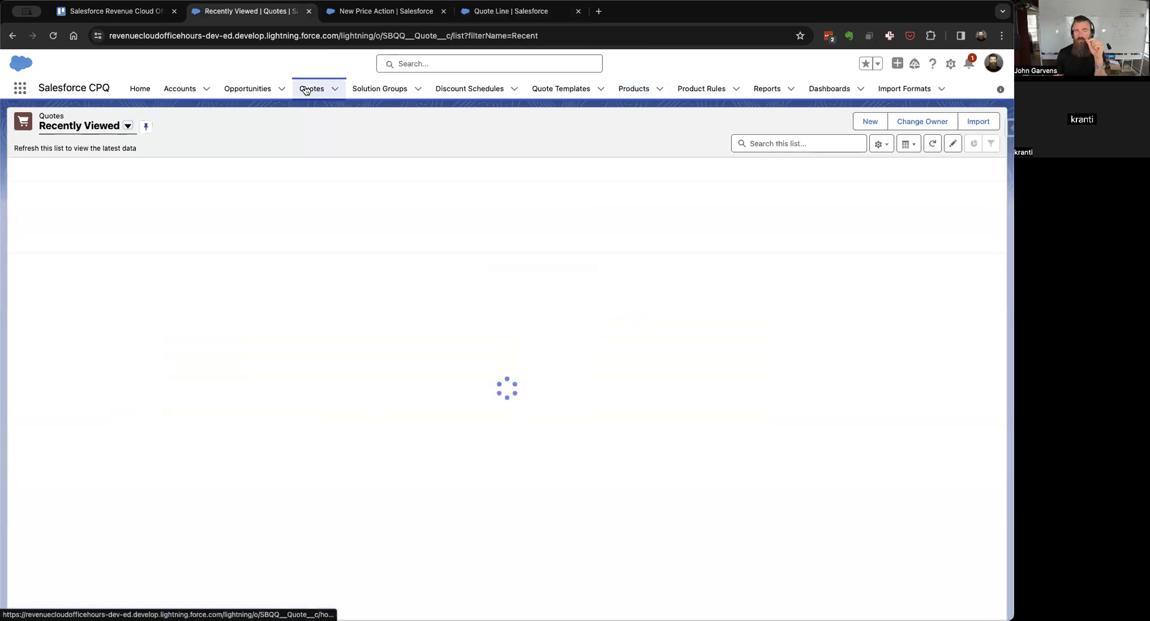
click(69, 186)
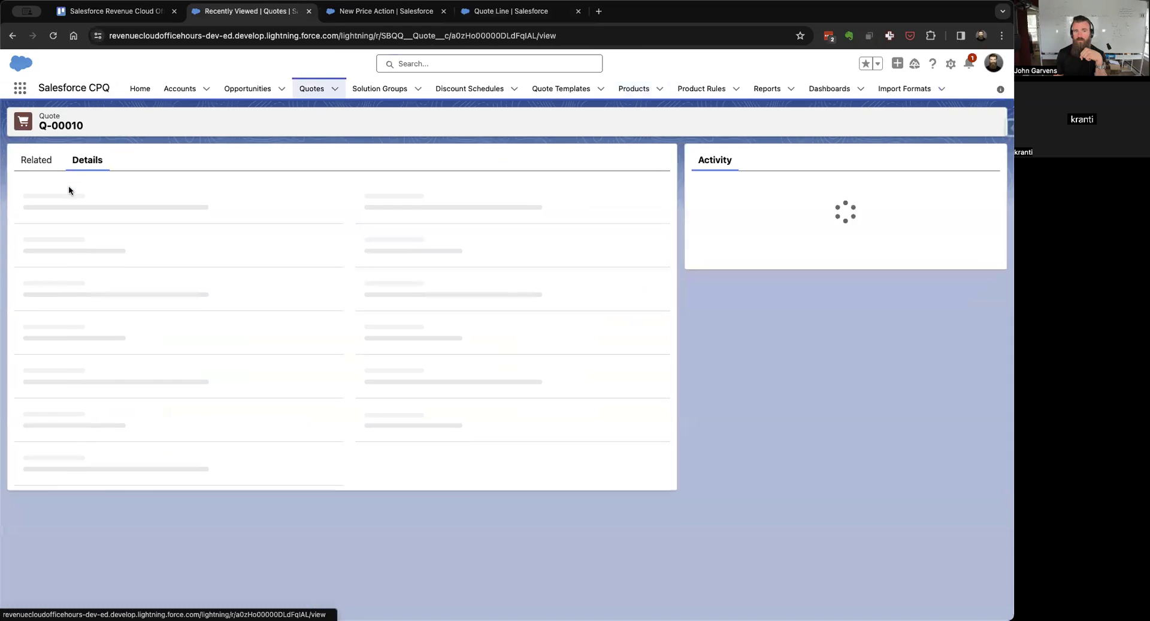
Step: Open the PB&J Club Membership quote line from the quote's related lines and examine its pricing information
click(42, 159)
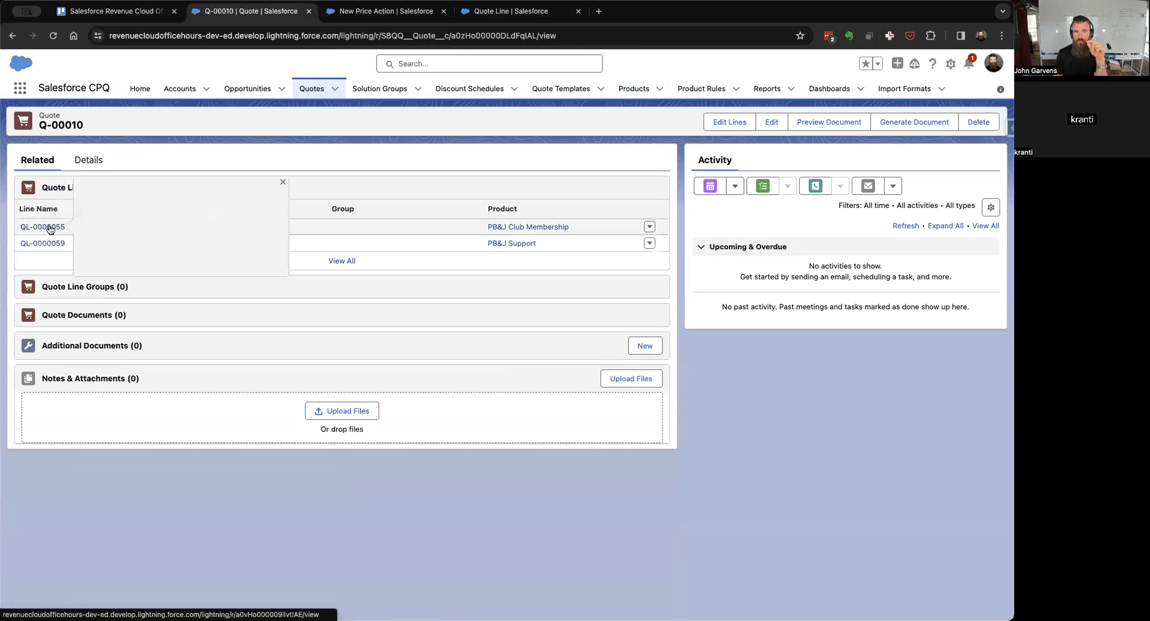
click(50, 229)
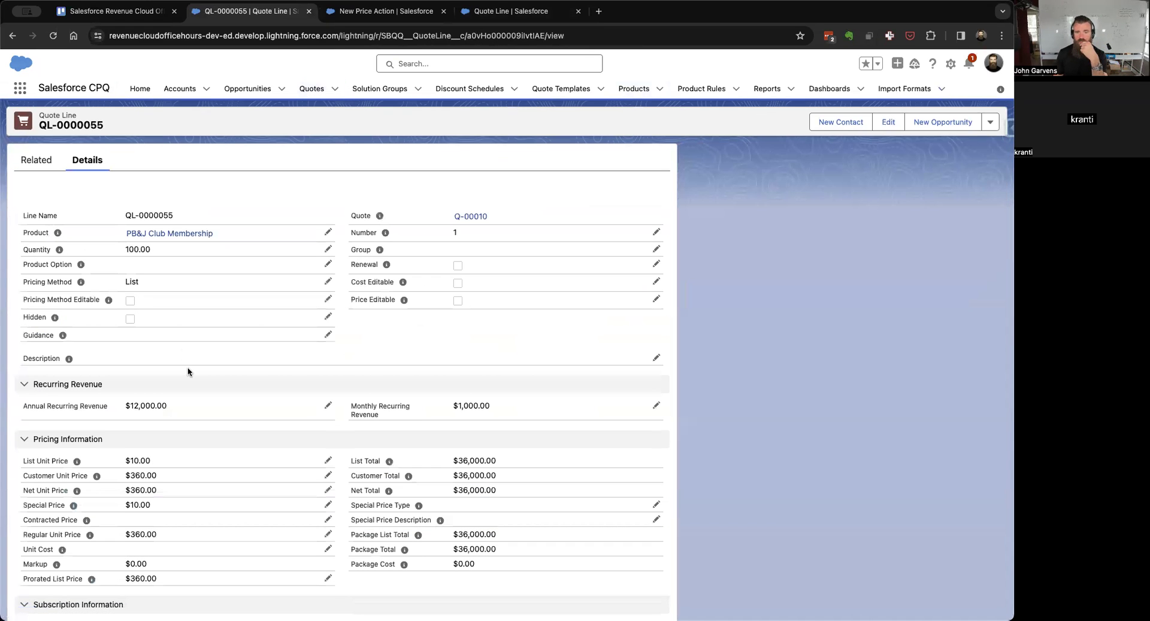
scroll(188, 372, down, 2)
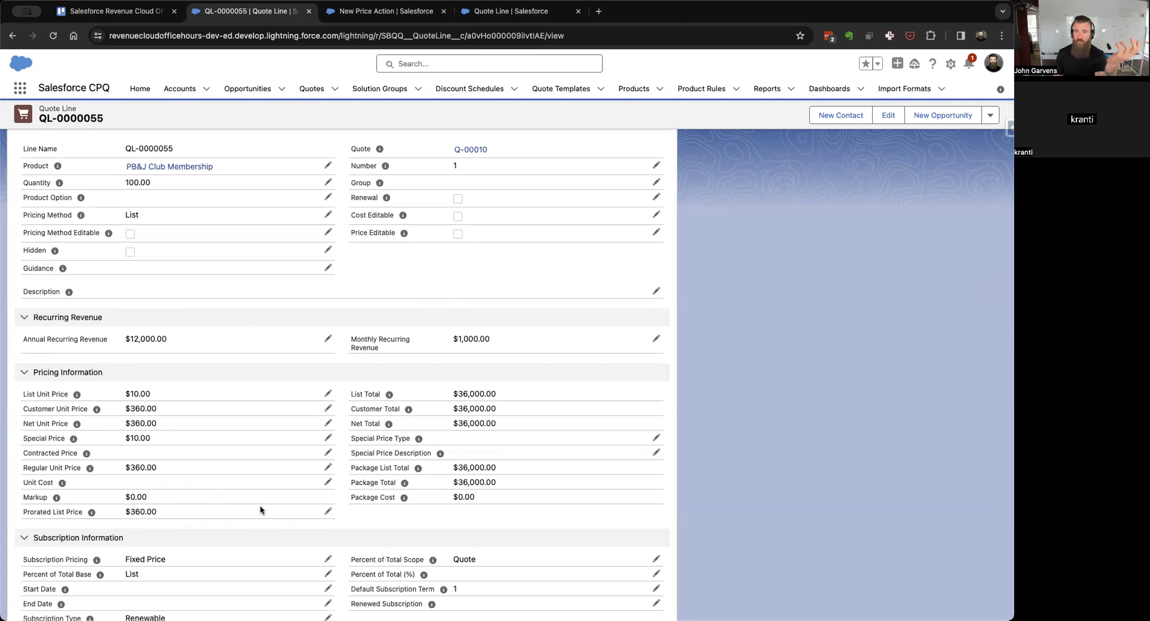
Step: Open the Quote Line Layout page layout for the Quote Line object in Setup at its Pricing Information section
click(952, 64)
click(889, 211)
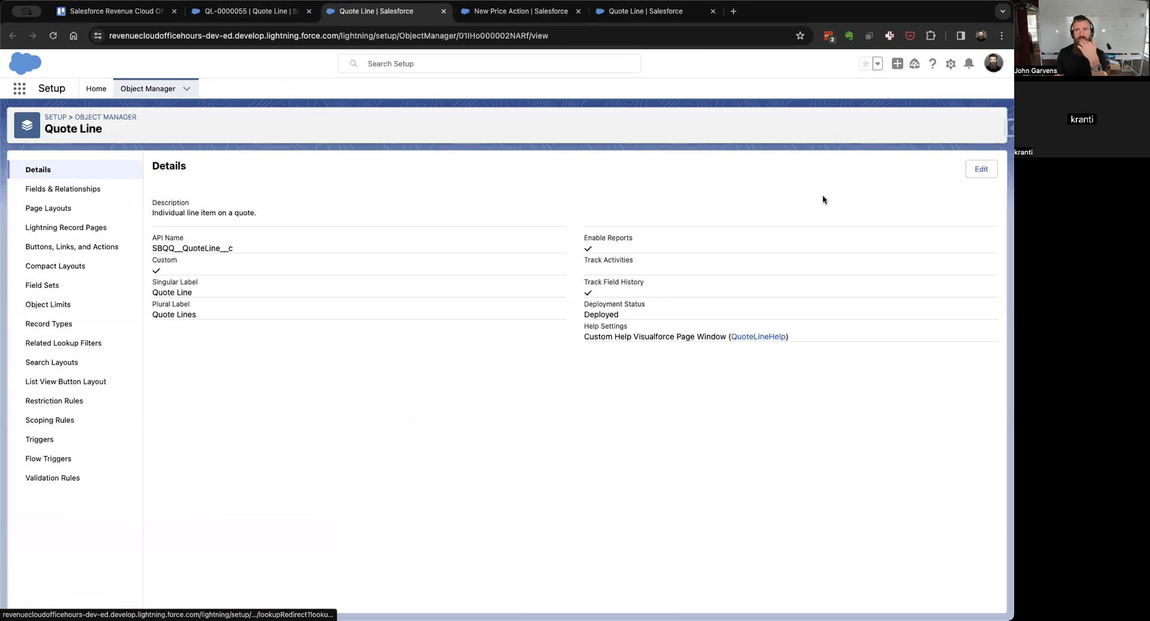
click(71, 216)
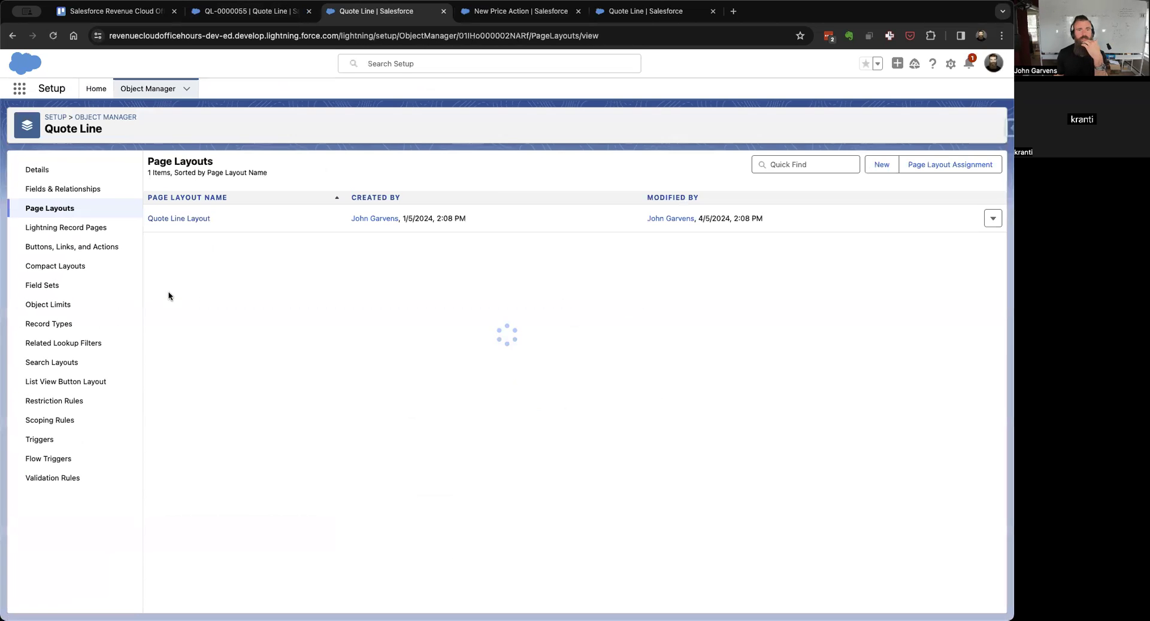
click(179, 218)
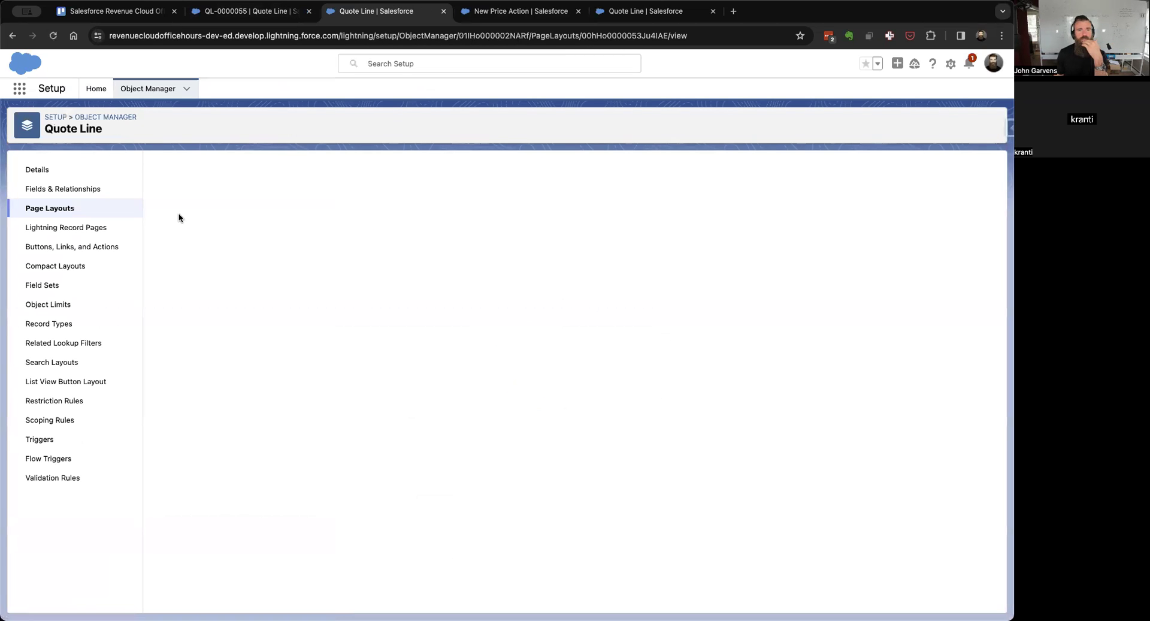
scroll(368, 449, down, 10)
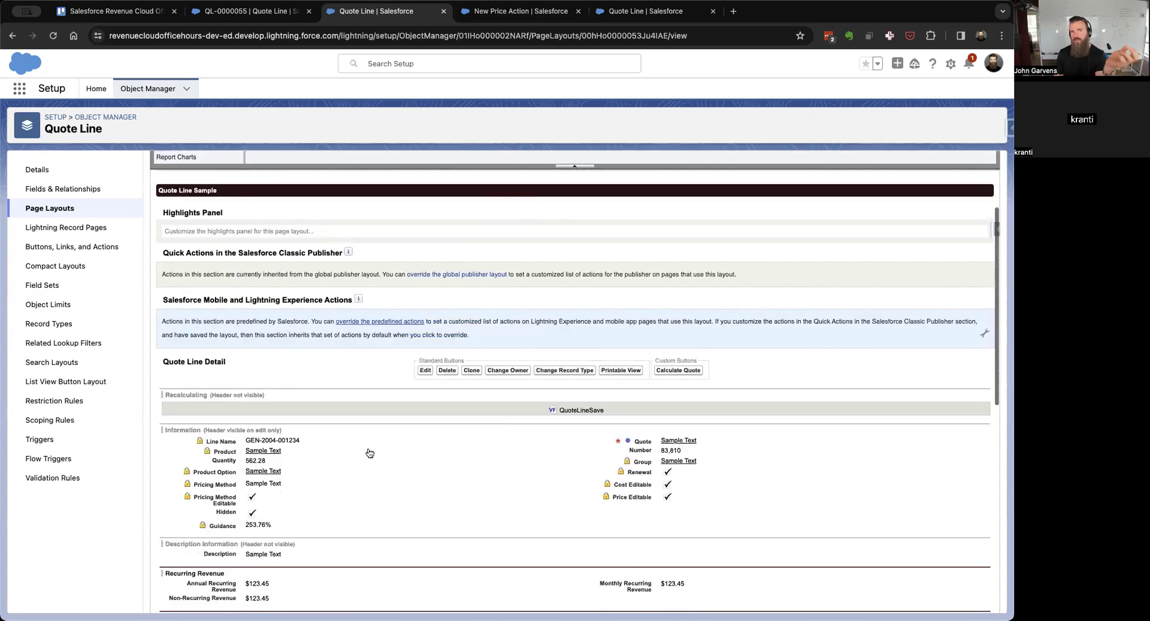
scroll(368, 449, down, 2)
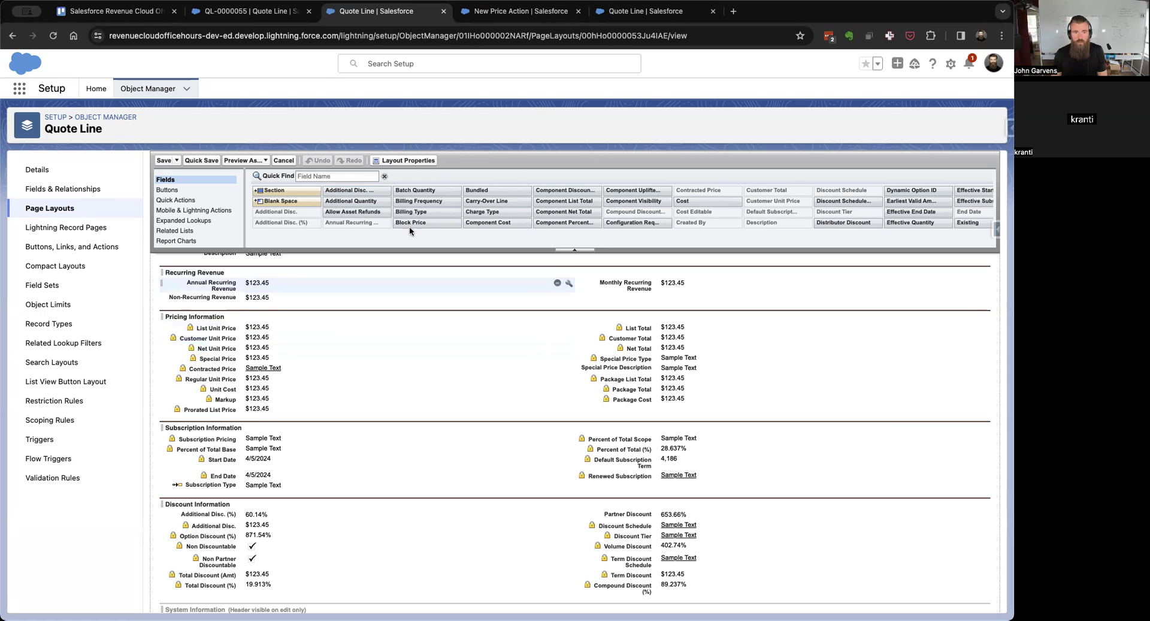
Step: Add the Original Price field above List Unit Price in Pricing Information and make it read-only
click(355, 177)
text(price)
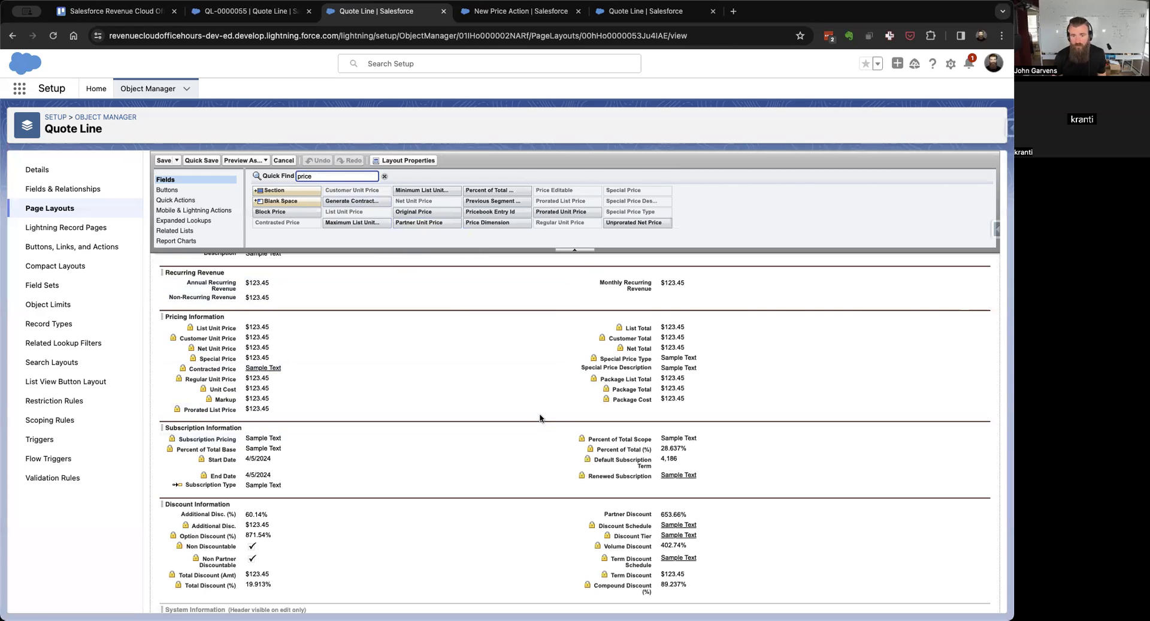
drag(422, 212, 268, 320)
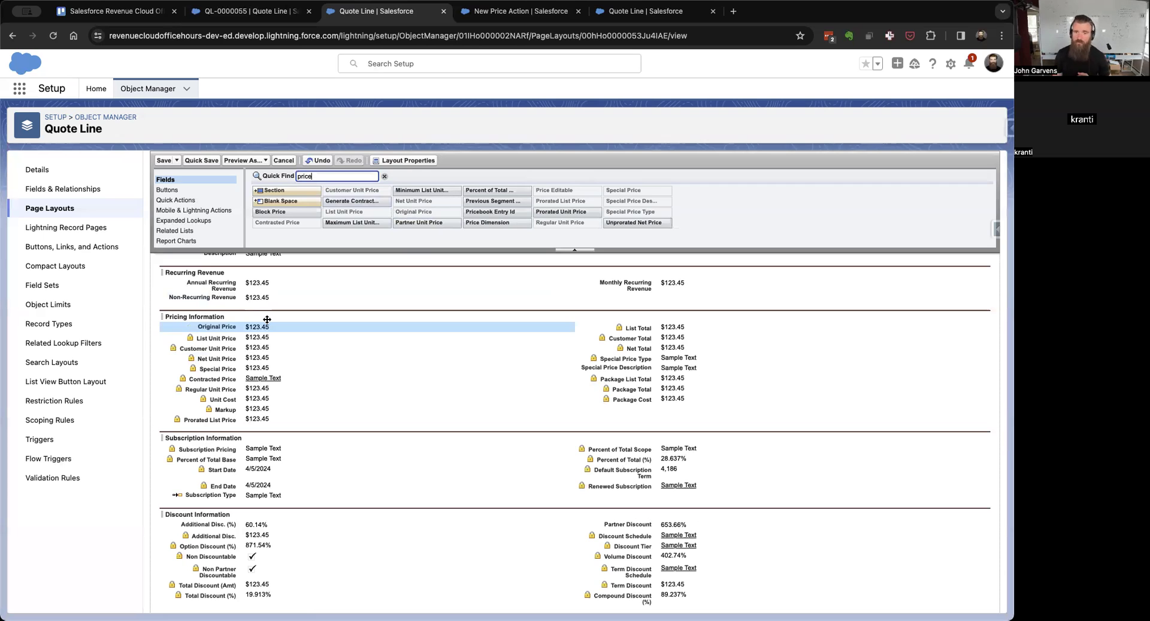
double_click(259, 328)
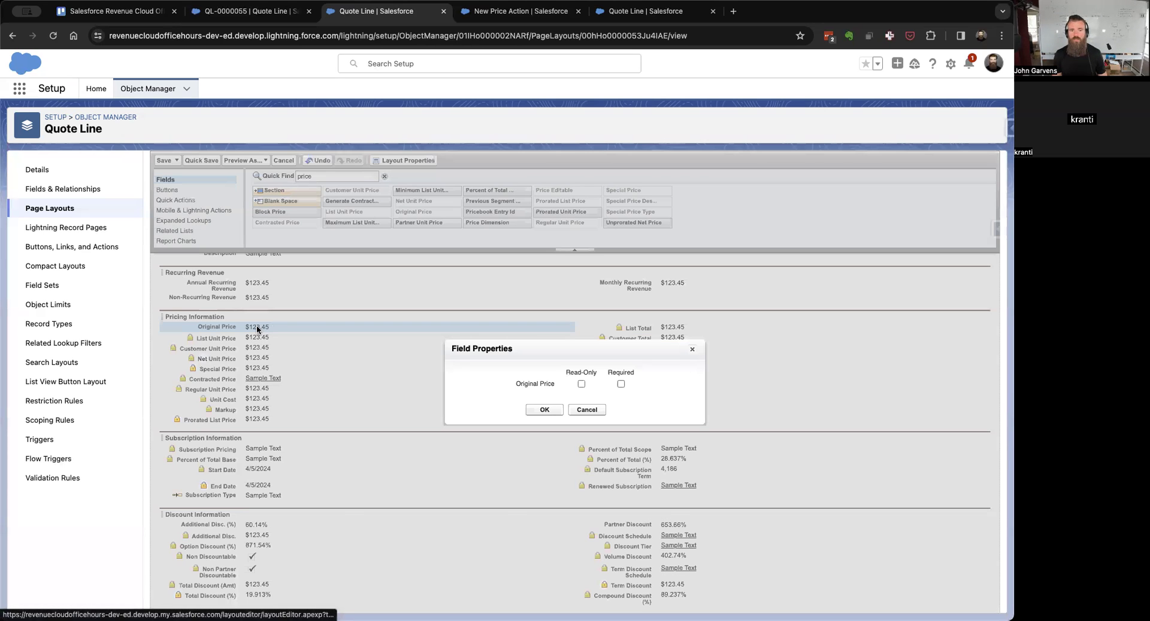
click(581, 384)
click(545, 410)
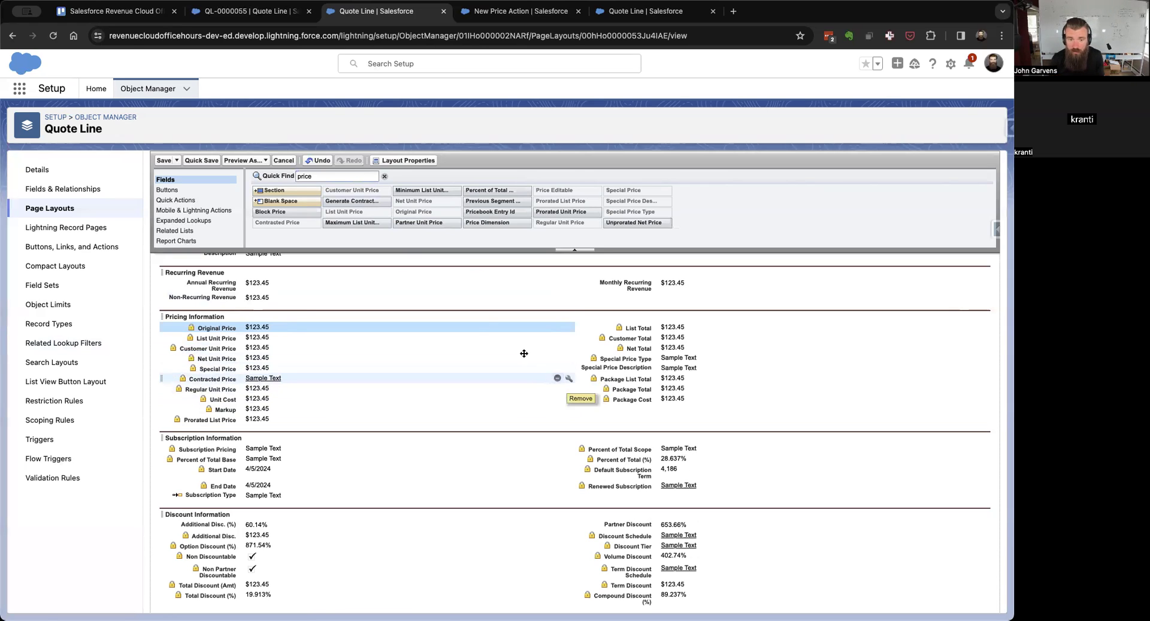
Step: Reorder the Pricing Information fields so Contracted Price, Special Price and Regular Unit Price follow List Unit Price
click(353, 172)
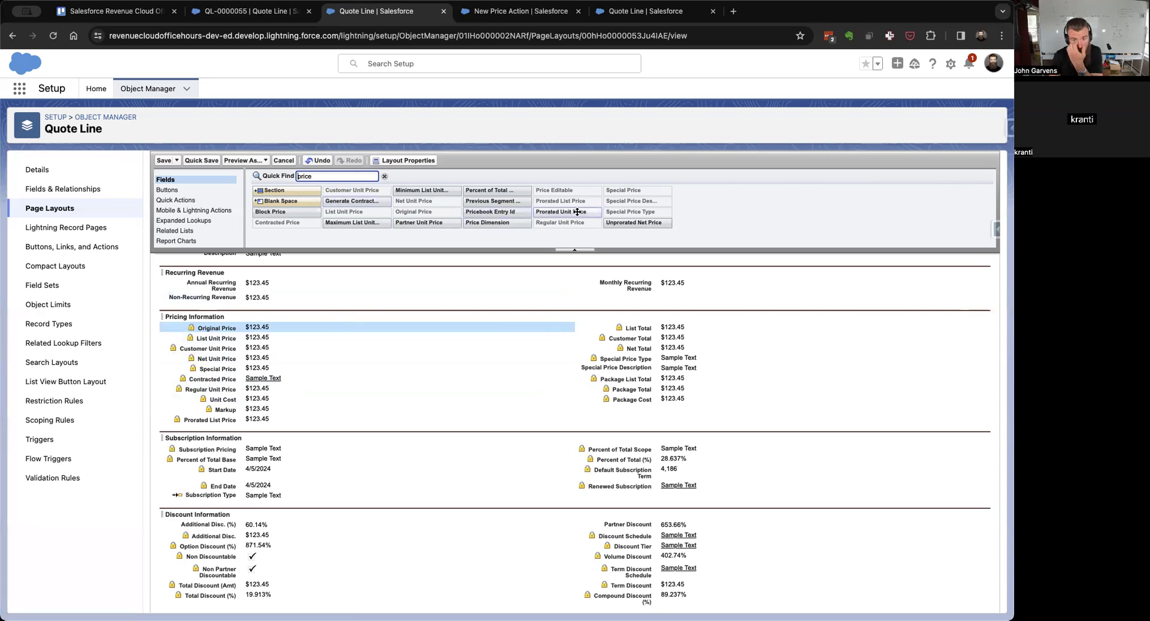
click(629, 189)
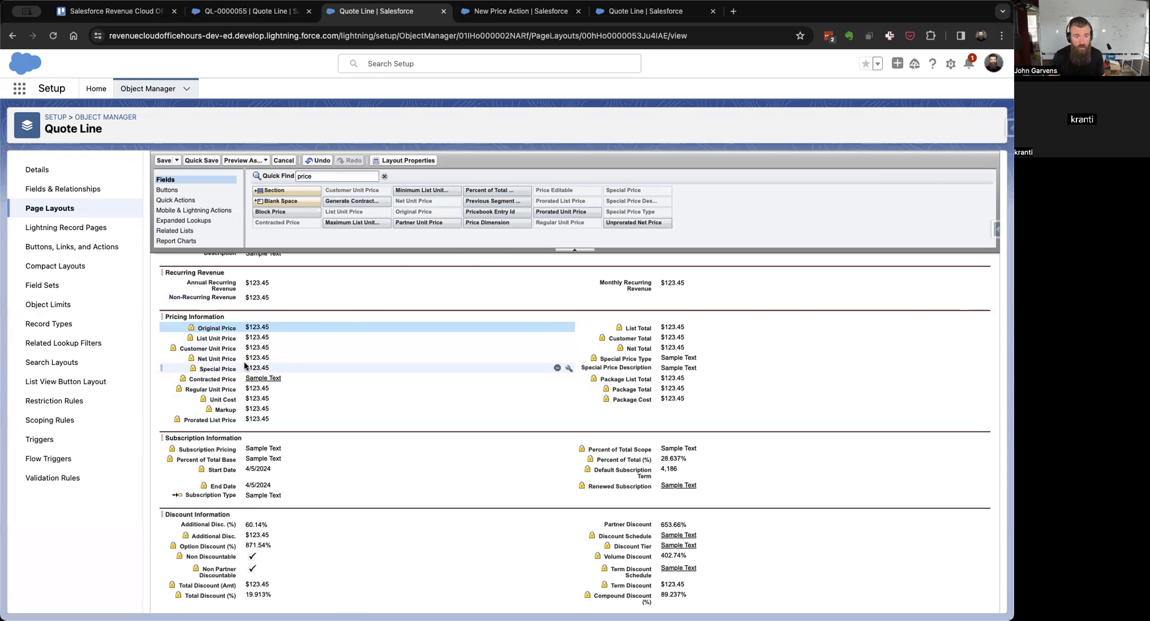
drag(242, 368, 241, 347)
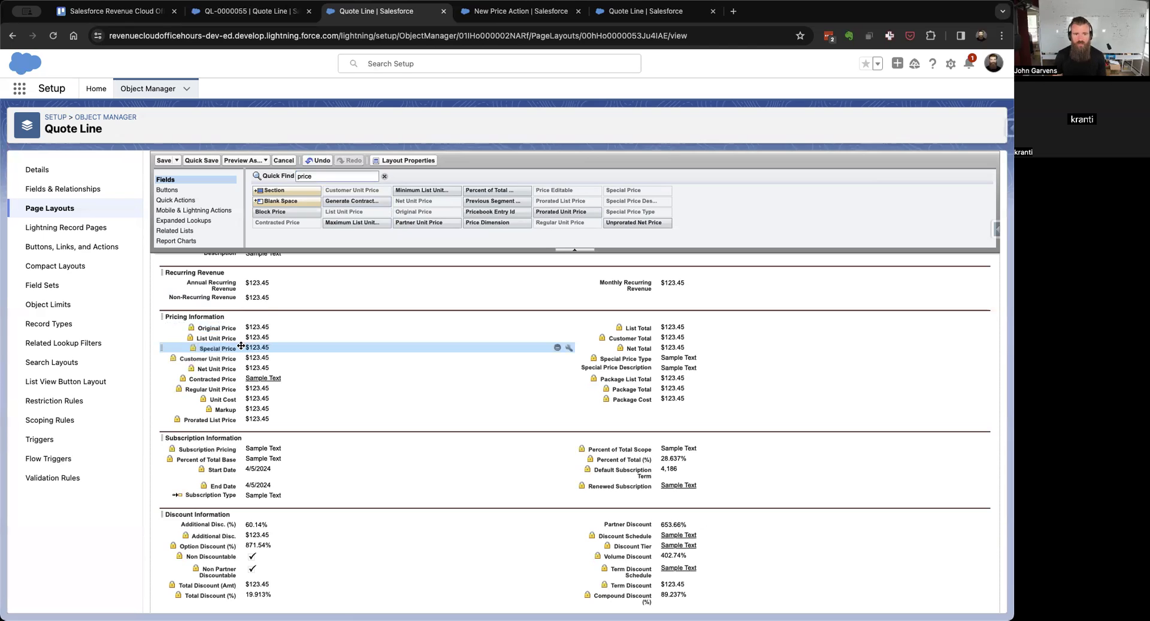
drag(213, 388, 213, 354)
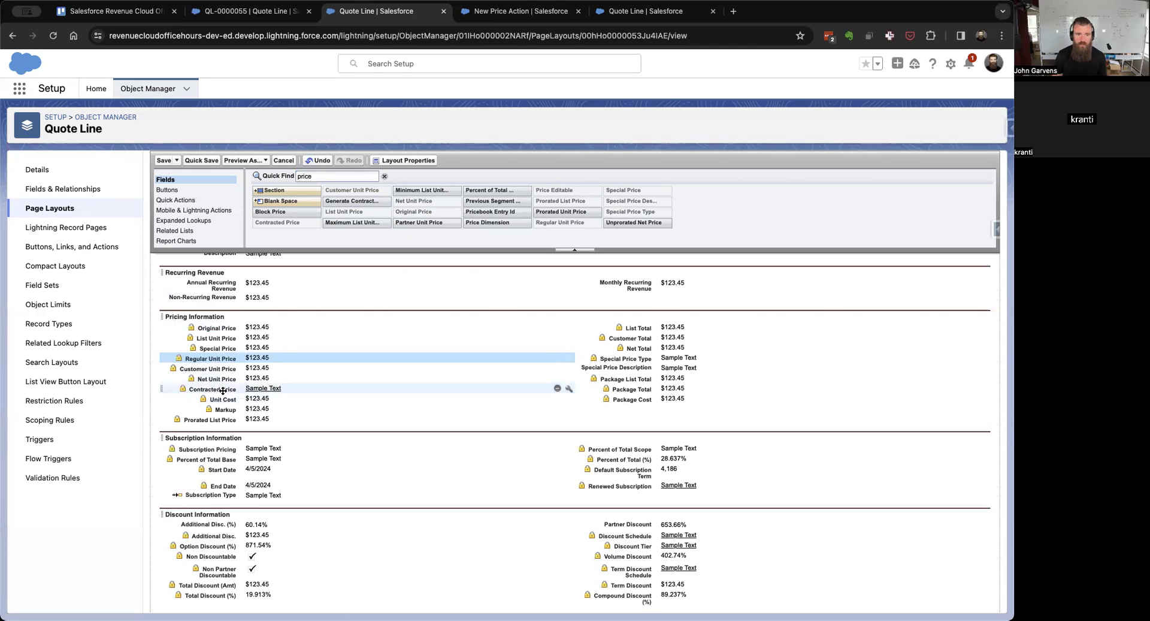
drag(223, 391, 223, 348)
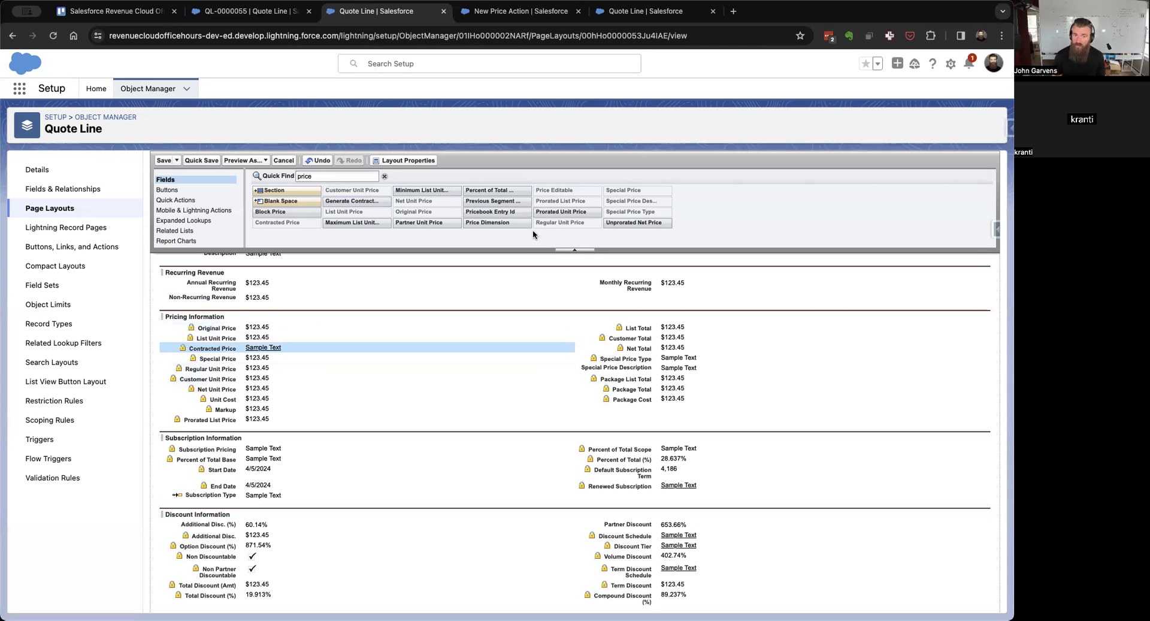
Step: Place Partner Discount, Partner Unit Price and Distributor Discount in that order between Customer Unit Price and Net Unit Price
mouse_move(419, 223)
mouse_down()
mouse_move(291, 378)
mouse_move(252, 381)
mouse_up()
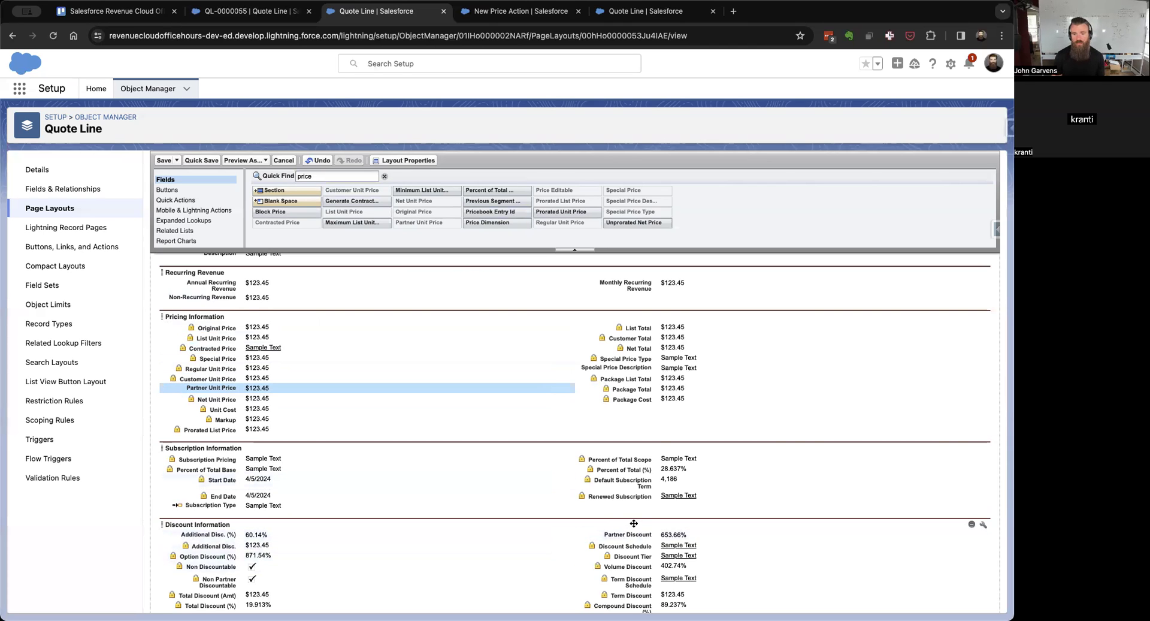
mouse_move(626, 534)
mouse_down()
mouse_move(527, 527)
mouse_move(265, 387)
mouse_up()
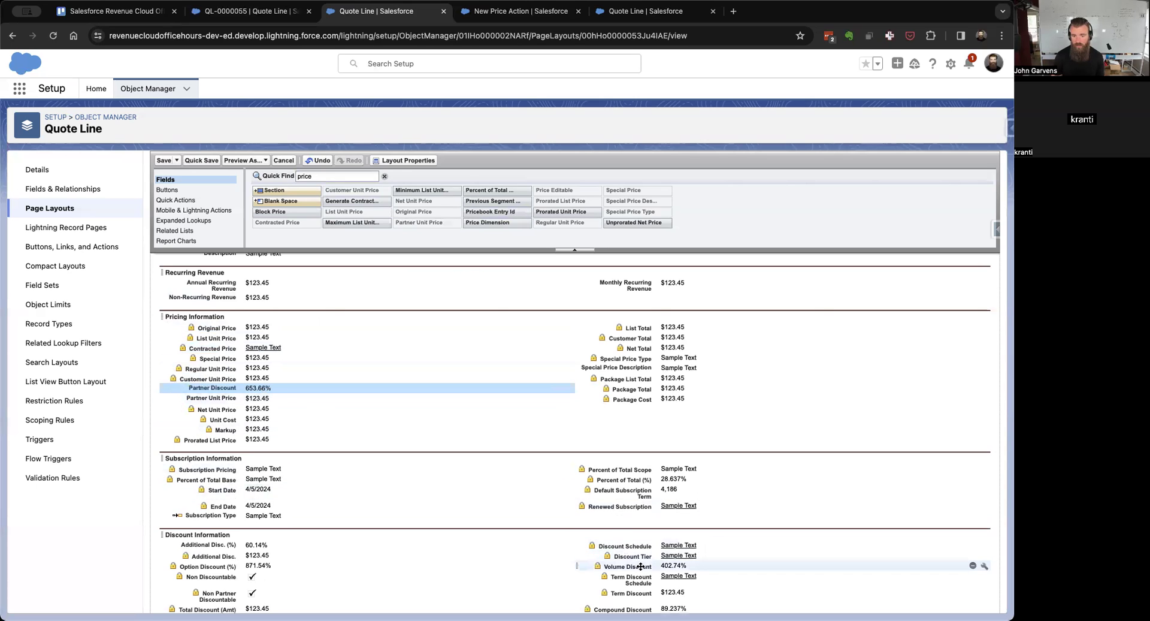
scroll(640, 566, down, 1)
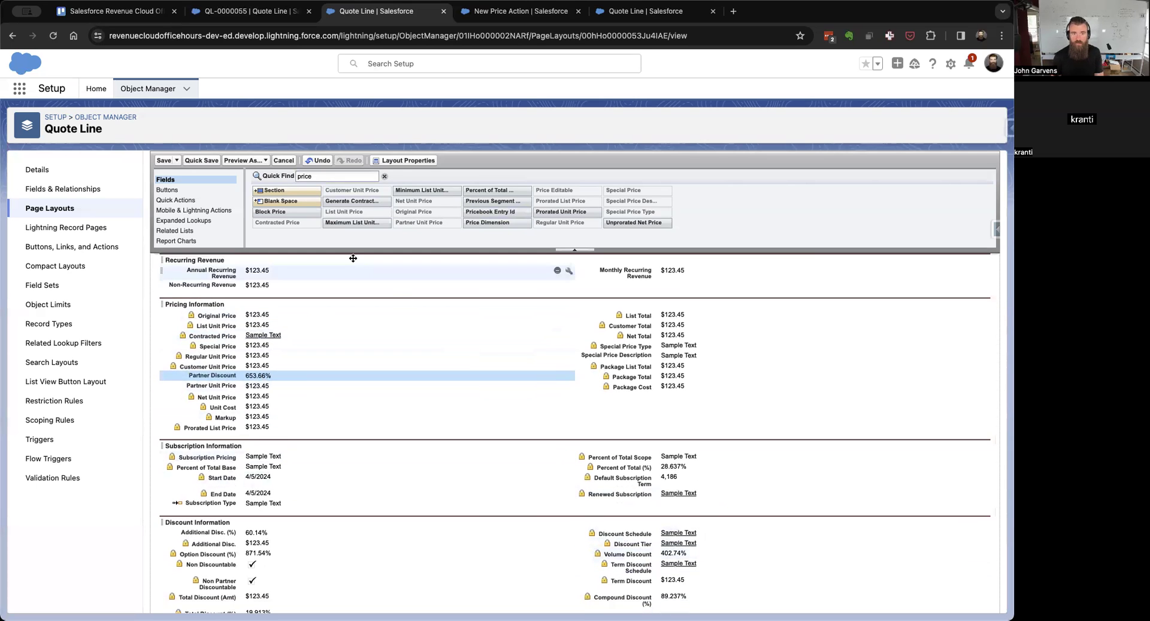
click(312, 174)
text(dist)
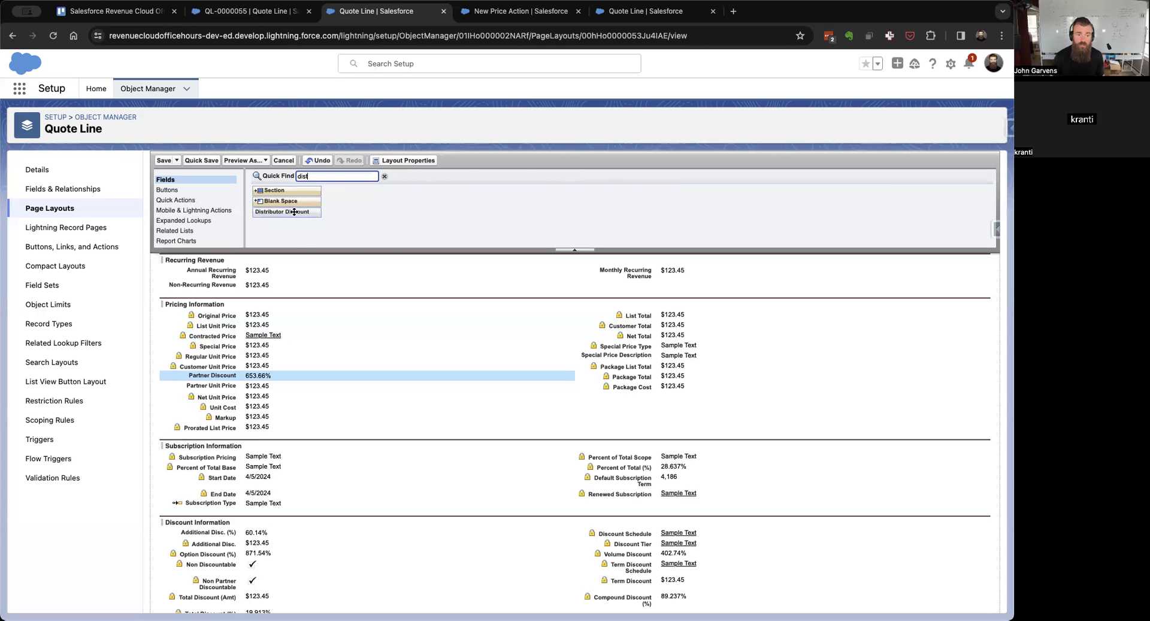
drag(294, 211, 268, 398)
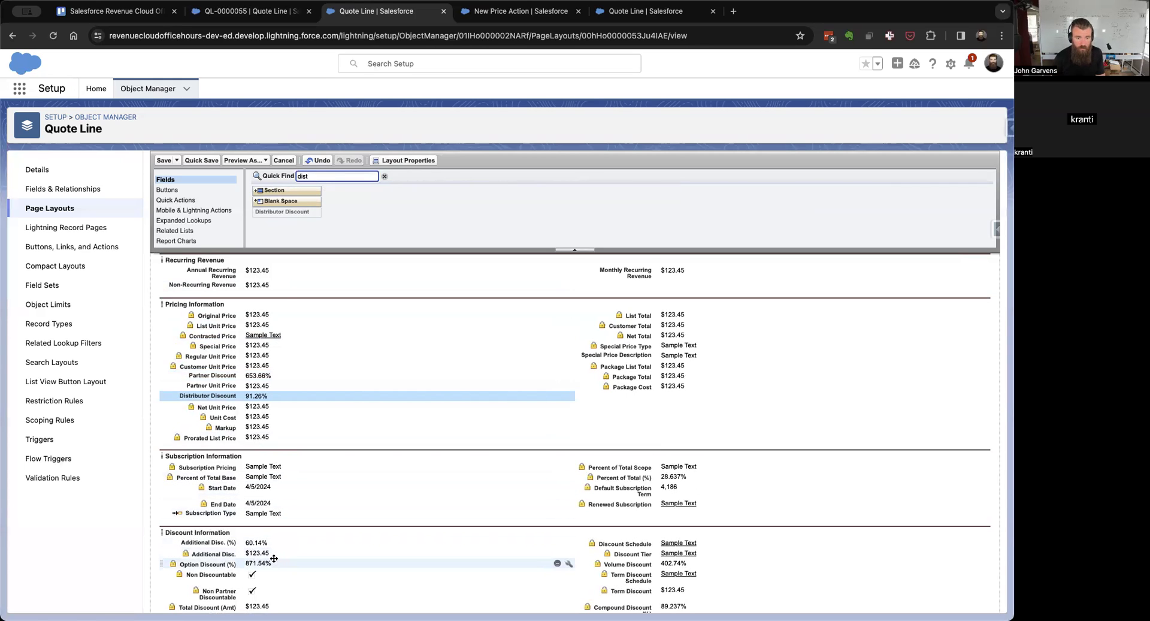
Step: Move Additional Disc. above Customer Unit Price, and Discount Schedule and Term Discount Schedule between Special Price and Regular Unit Price
key(BackSpace)
text(c)
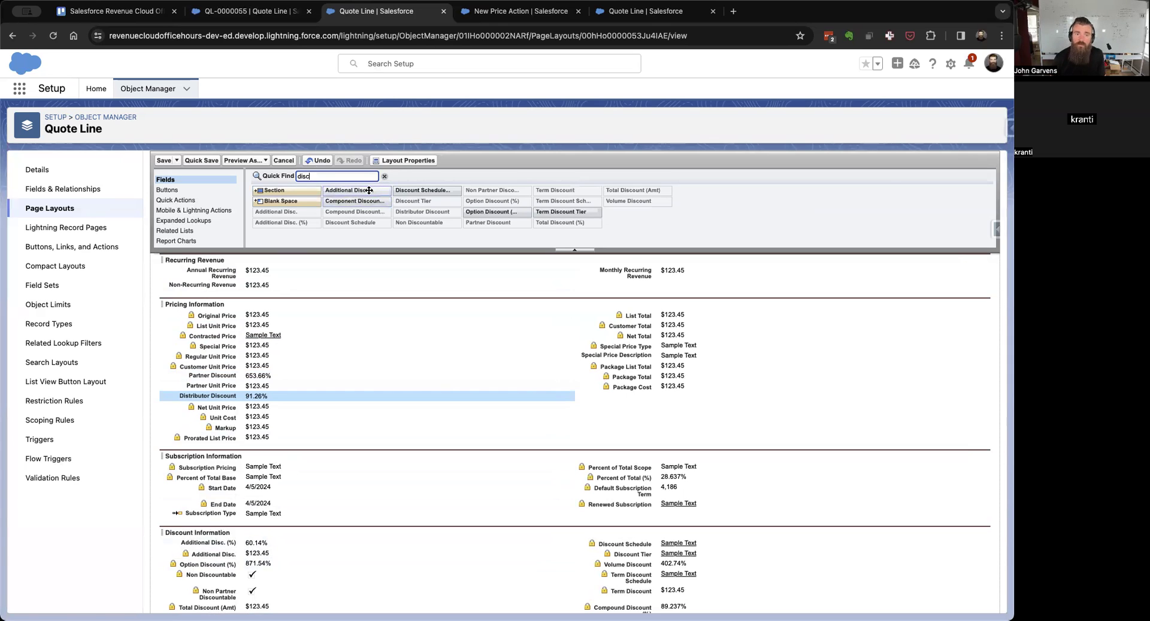
mouse_move(368, 190)
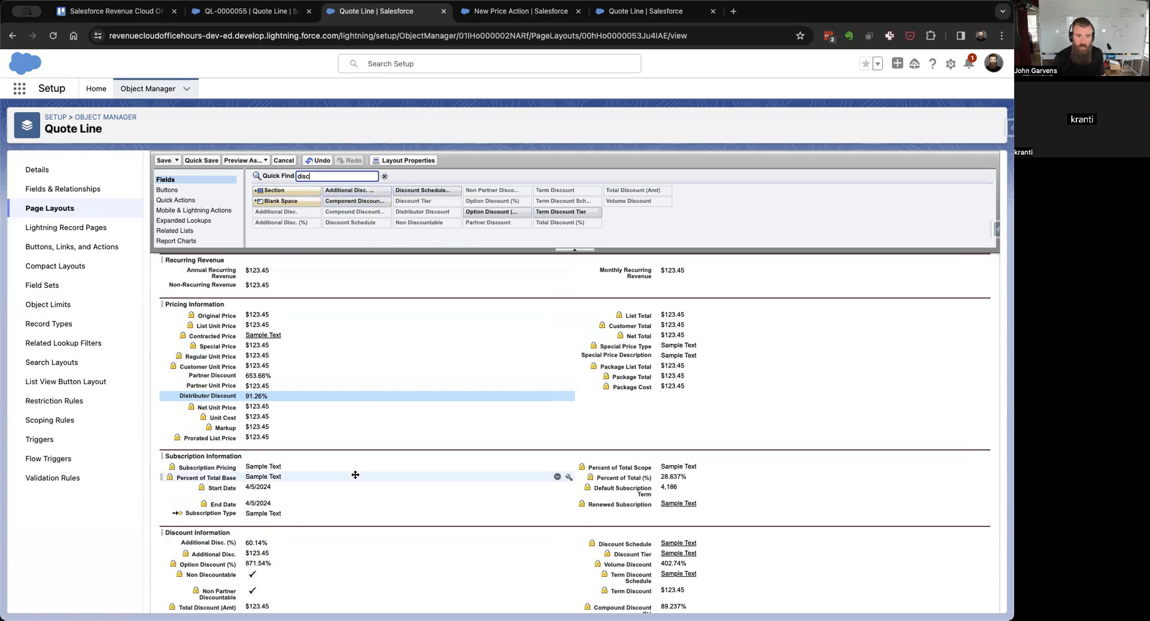
drag(243, 554, 235, 363)
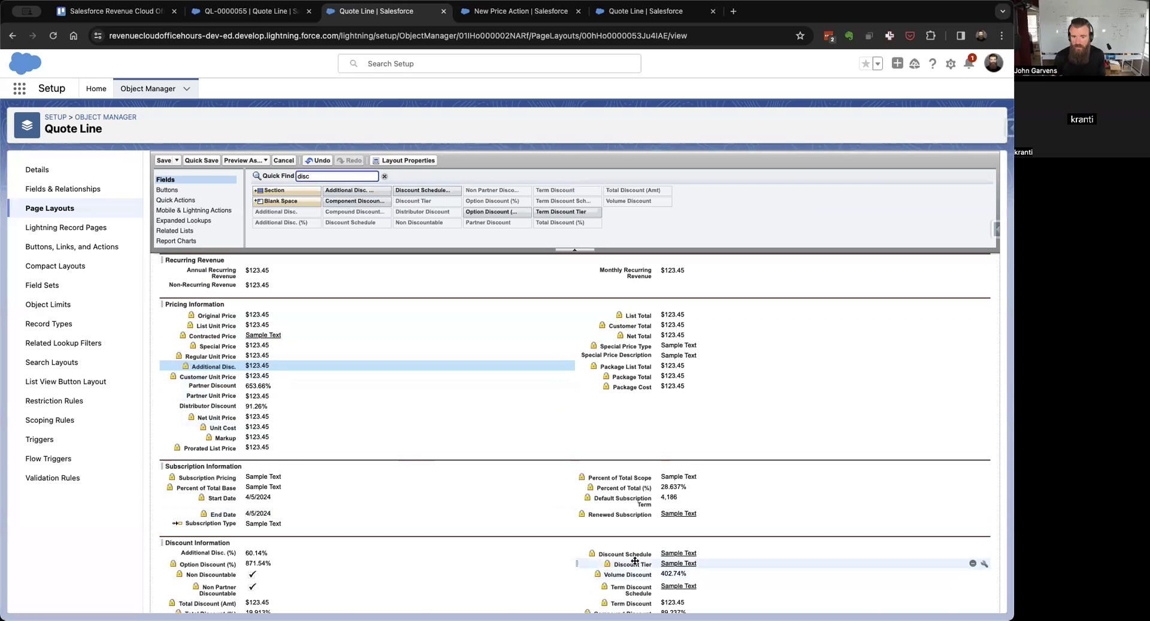
drag(634, 554, 265, 348)
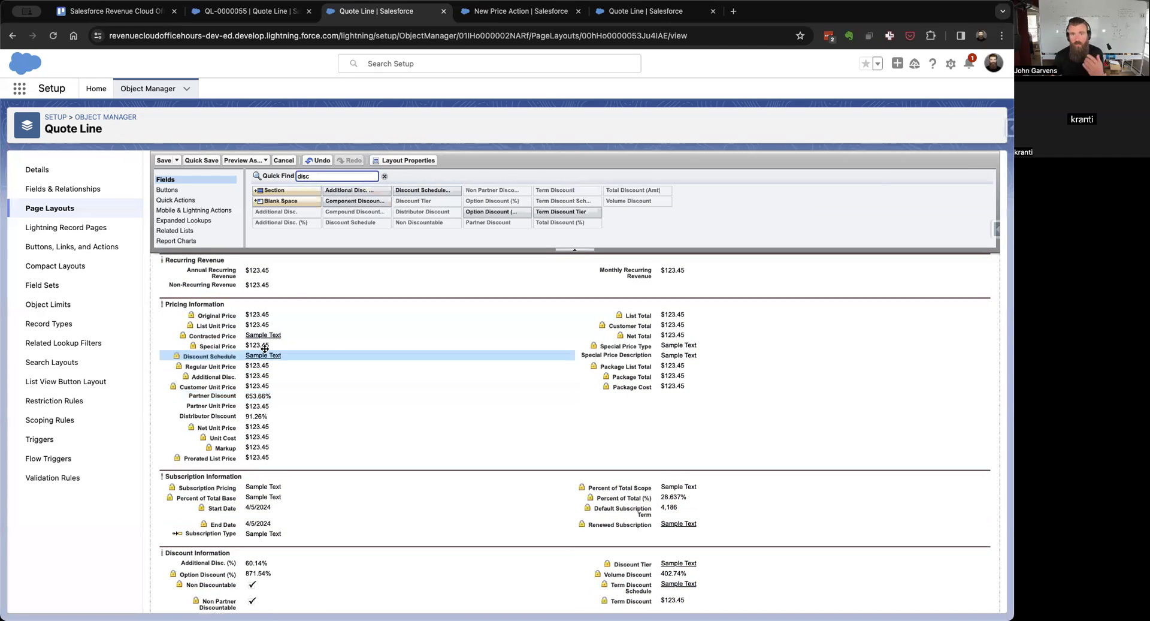
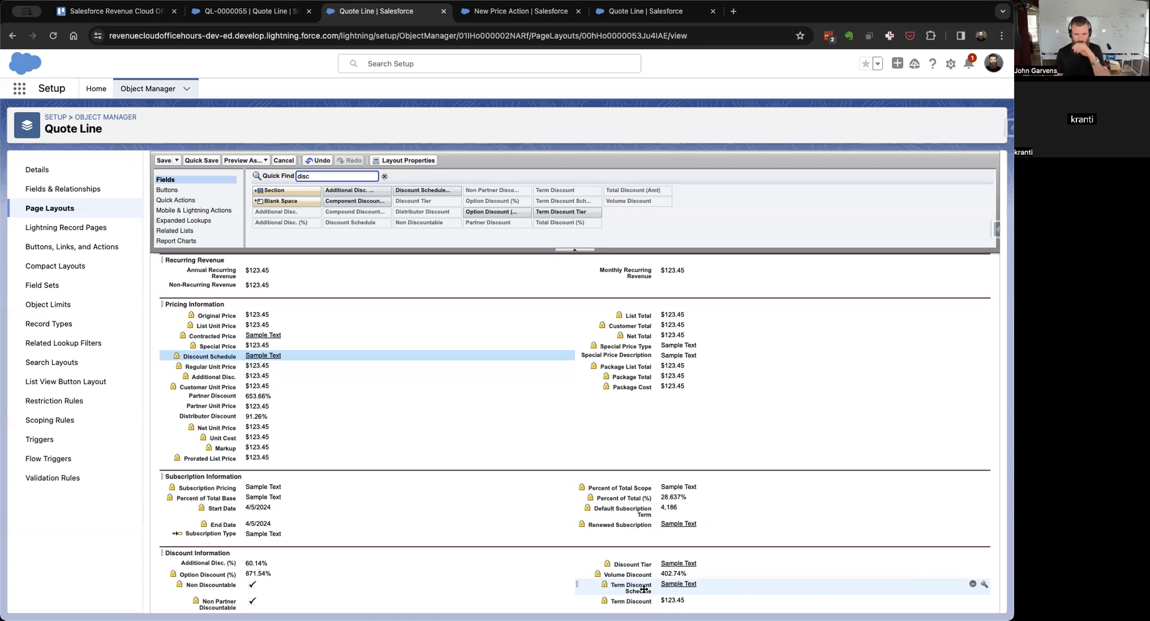
drag(643, 589, 252, 362)
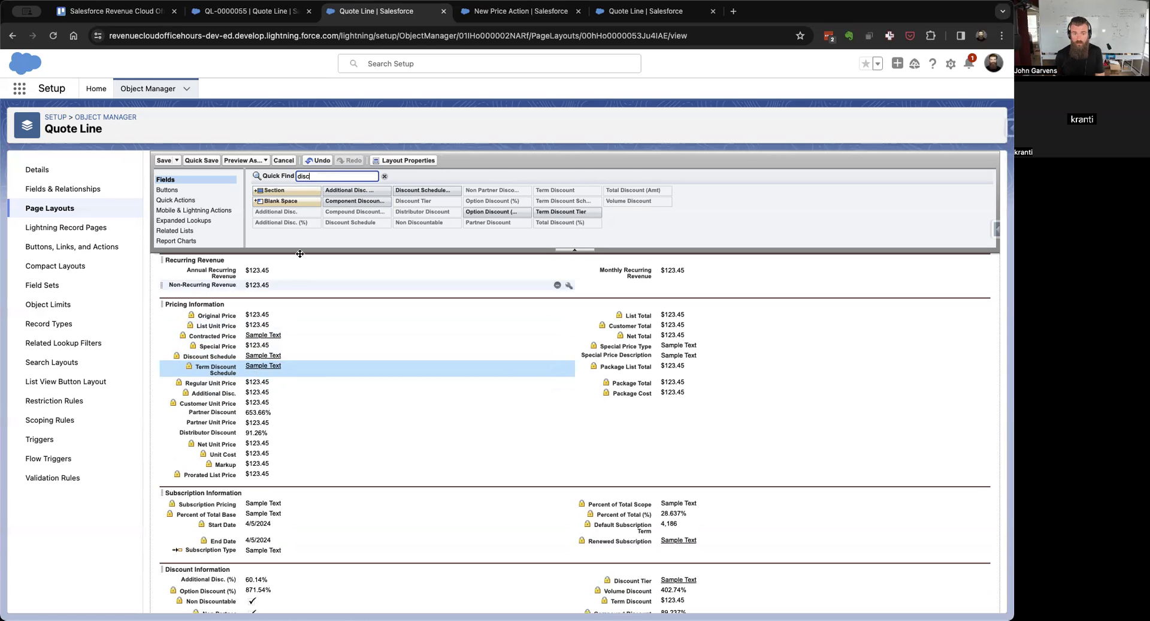
Step: Add Block Price below Contracted Price and Prorated Unit Price below Special Price in Pricing Information
key(BackSpace)
key(BackSpace)
key(BackSpace)
key(BackSpace)
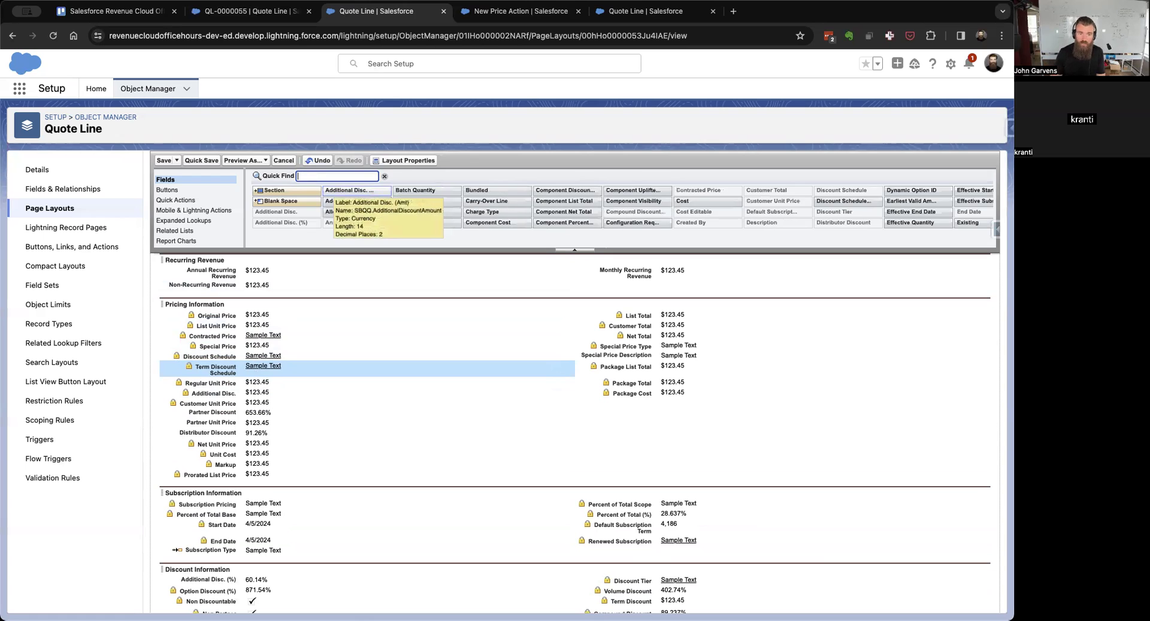
text(block)
drag(281, 212, 230, 345)
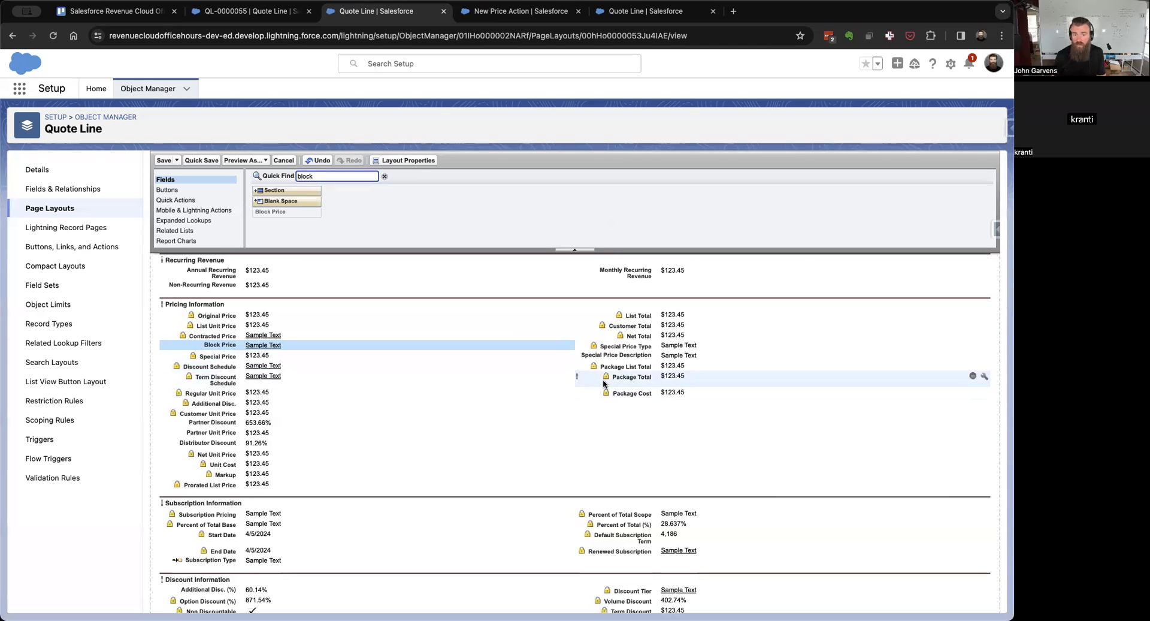
double_click(312, 173)
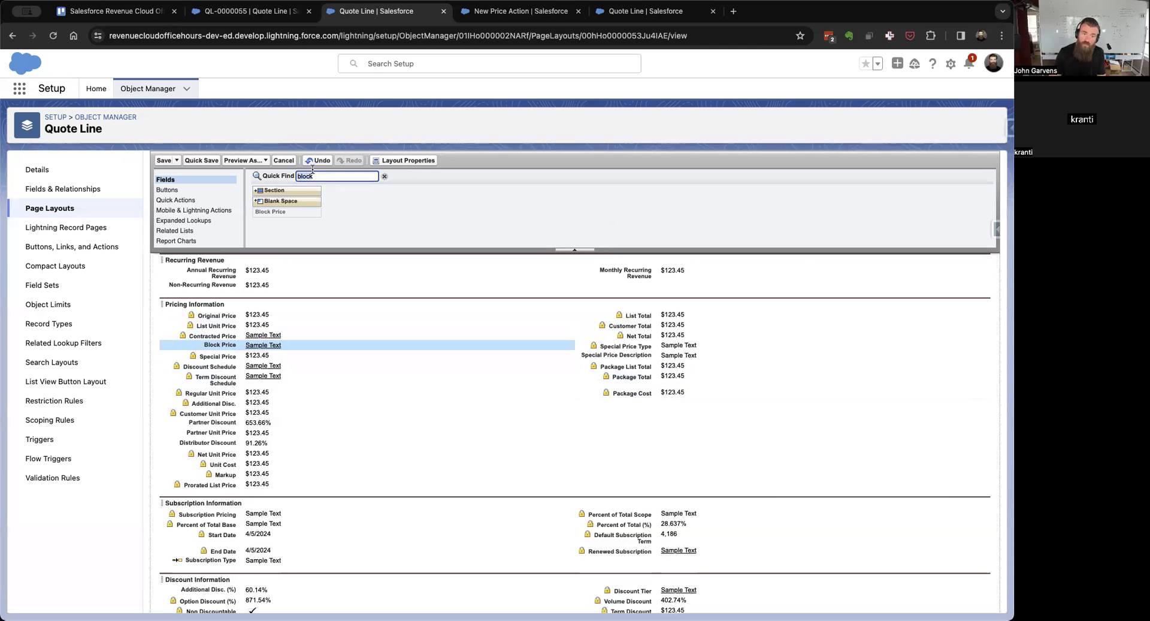
text(price)
drag(581, 213, 296, 368)
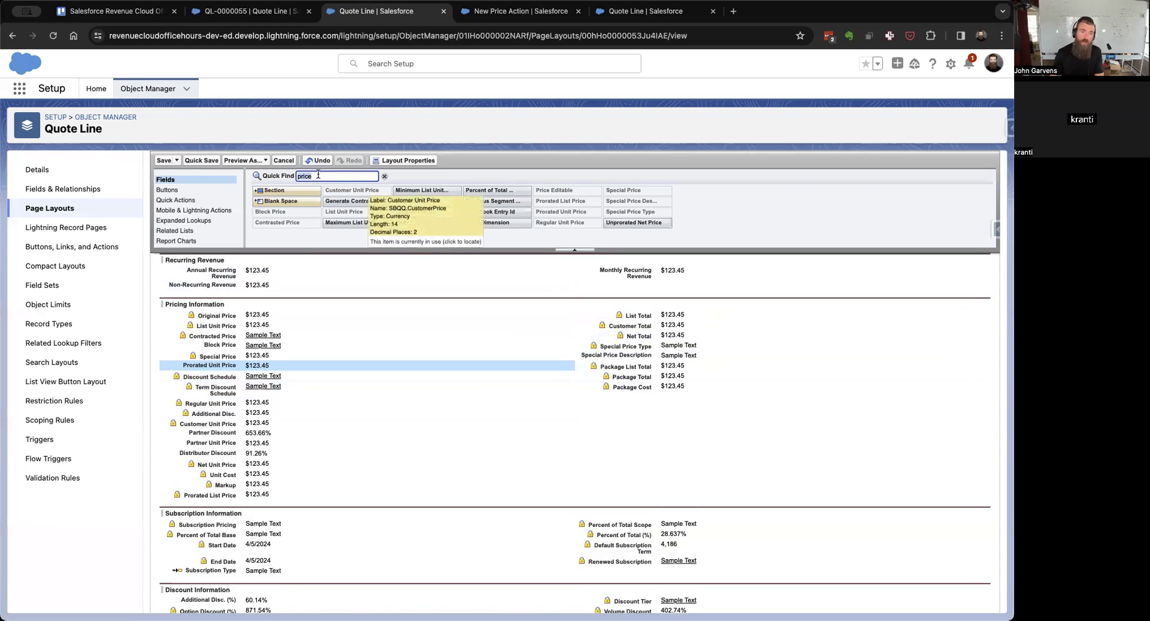
Step: Add Regular Total below List Total and Partner Total below Customer Total in Pricing Information
text(total)
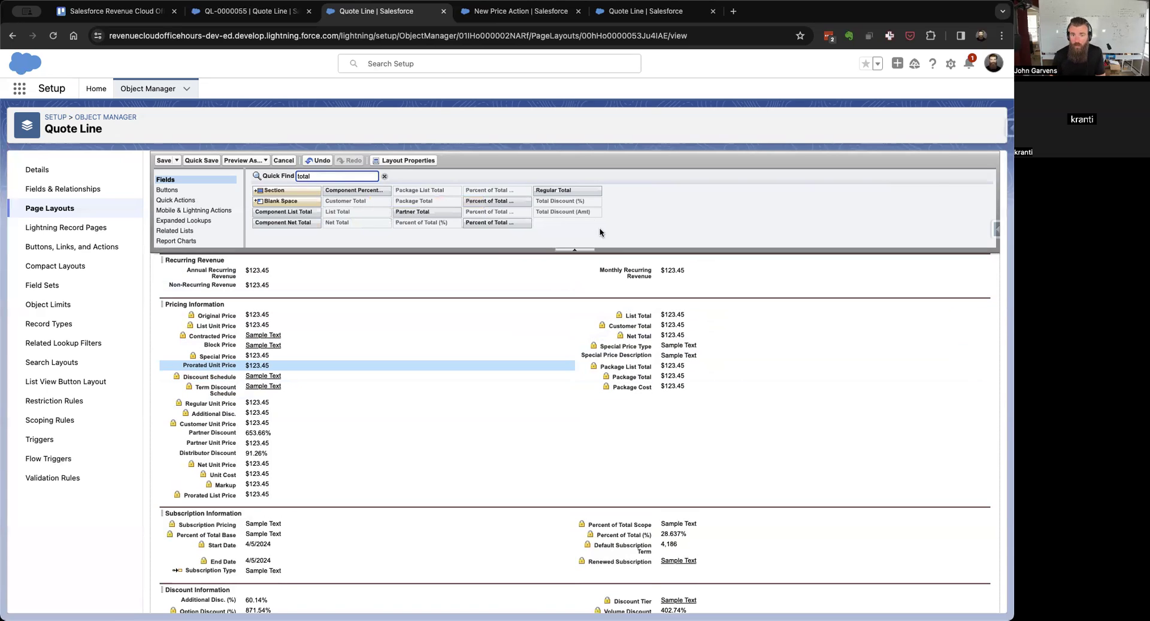
drag(568, 189, 638, 323)
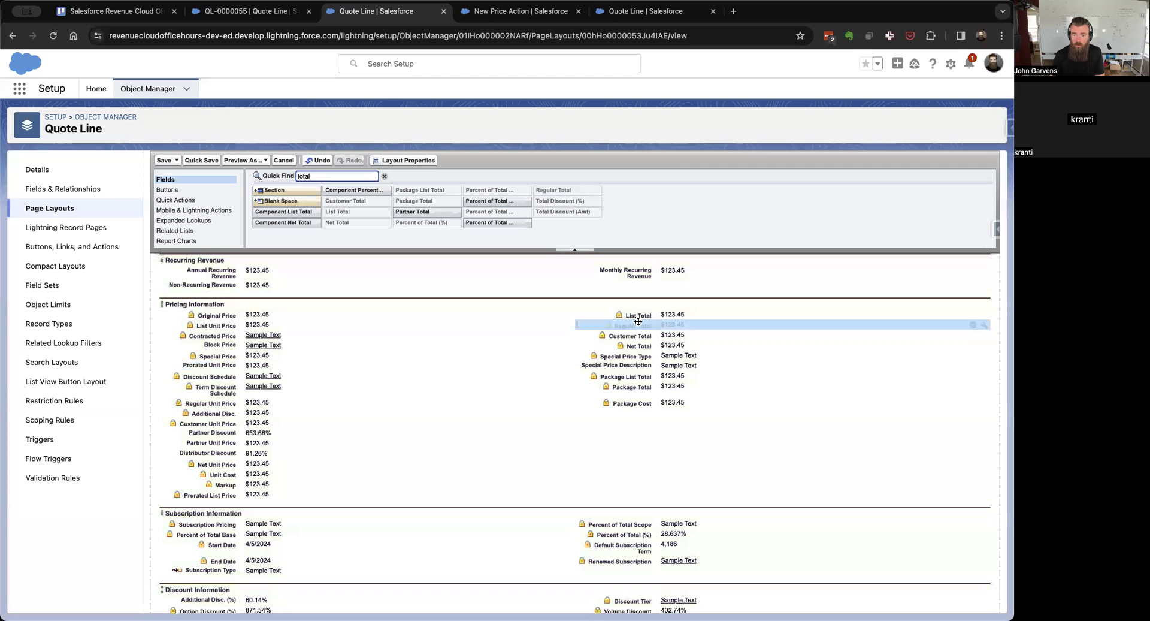
drag(426, 212, 632, 347)
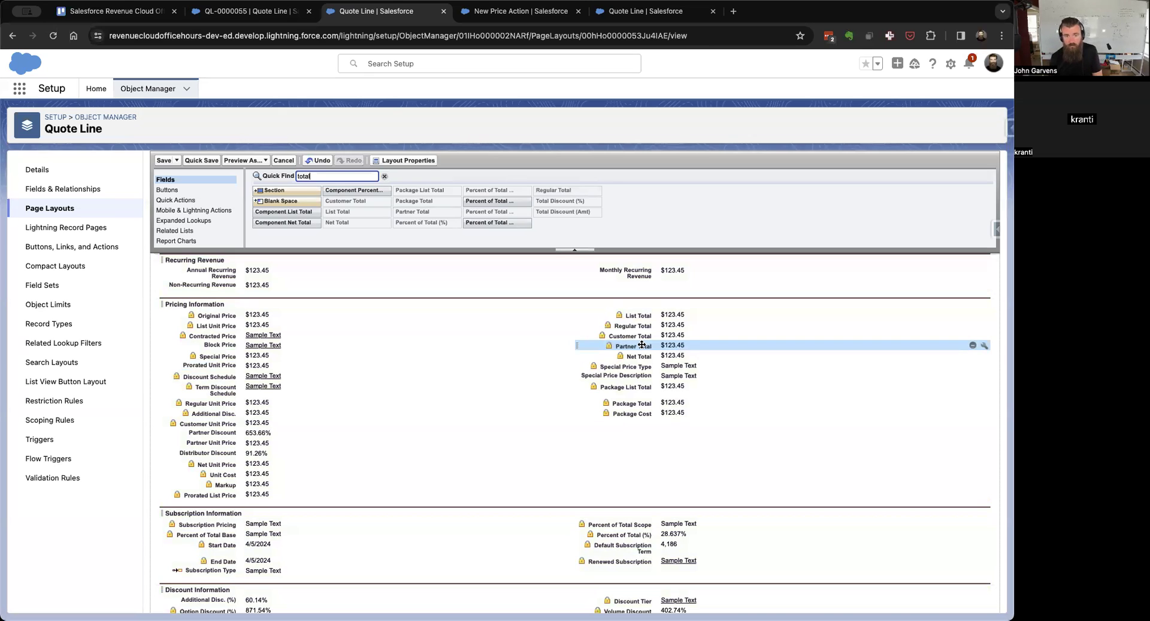
Step: Save the Quote Line page layout, continuing even though the controlling field Product Subscription Type is not on it
click(207, 161)
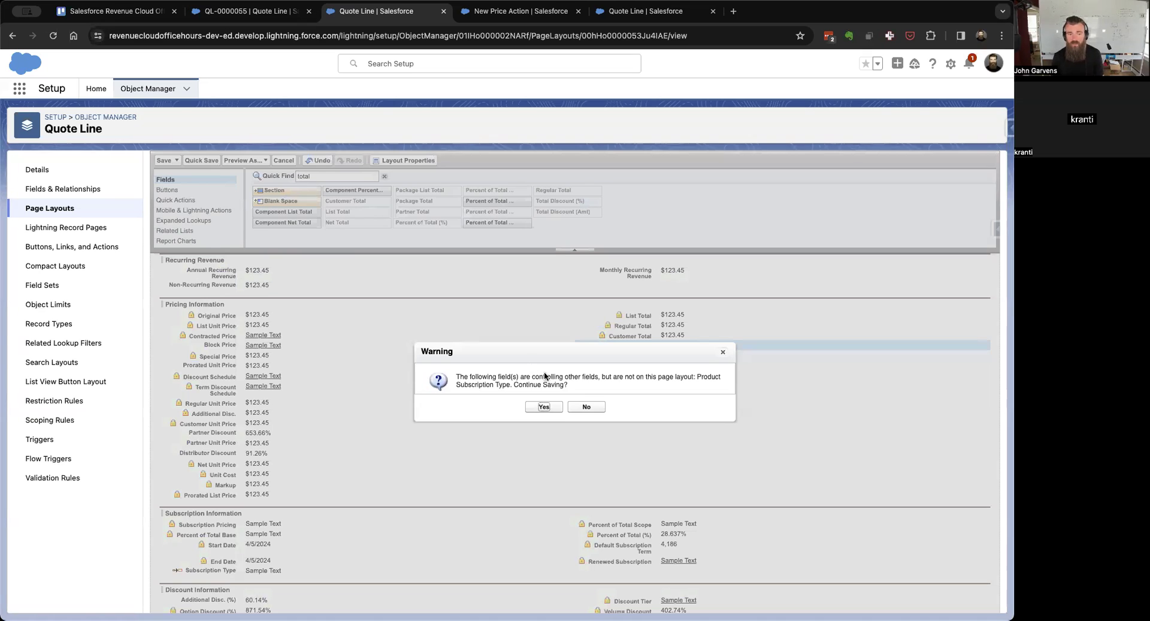
click(544, 407)
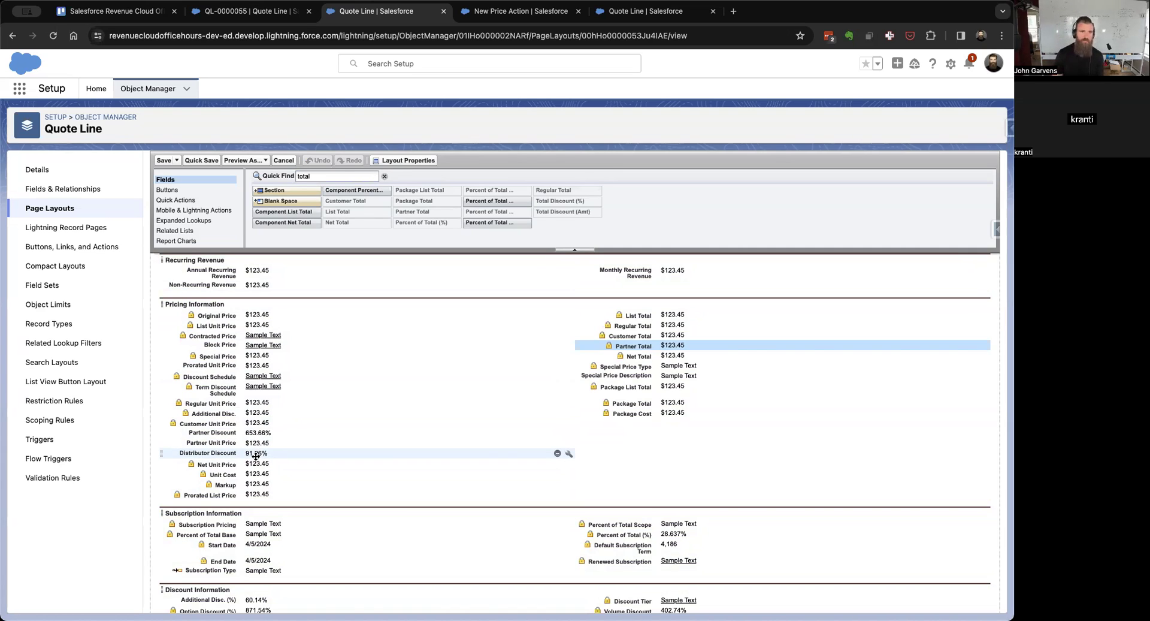
Step: Insert the Quote Line's Subscription Pricing field into the empty formula of the new Test currency field
click(653, 14)
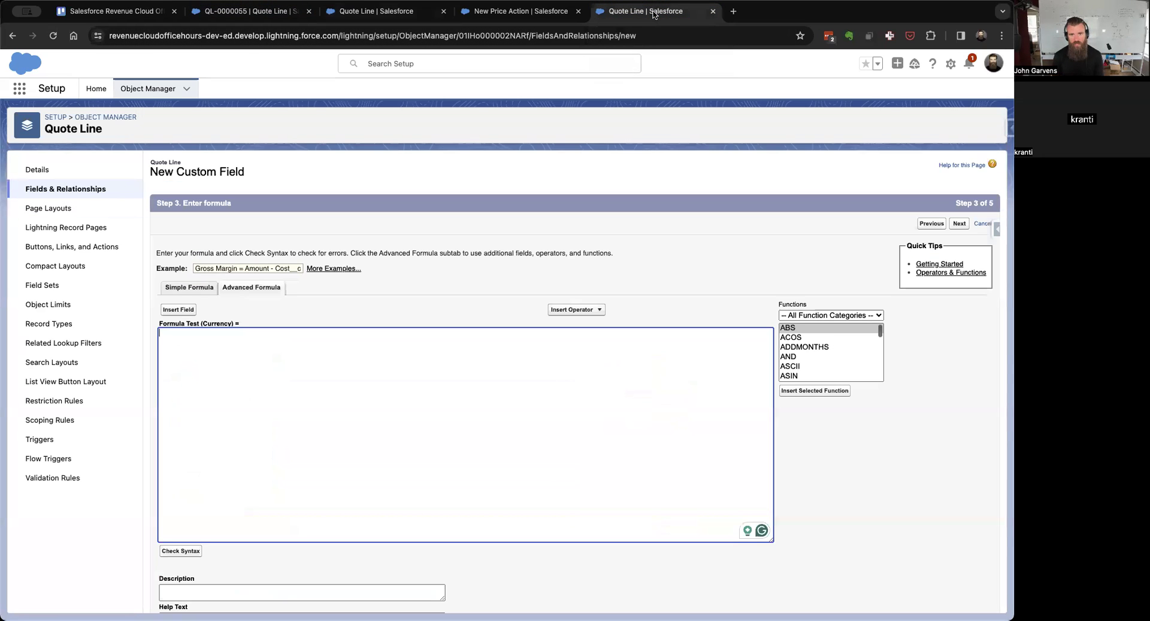
click(187, 311)
click(500, 390)
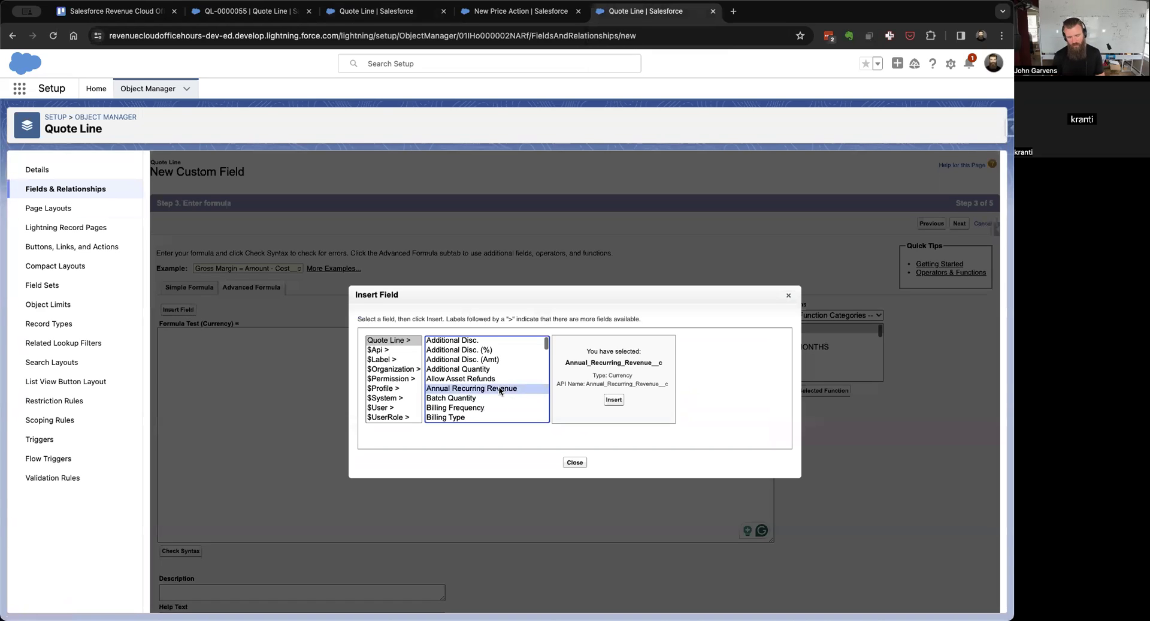
key(s)
scroll(499, 390, down, 5)
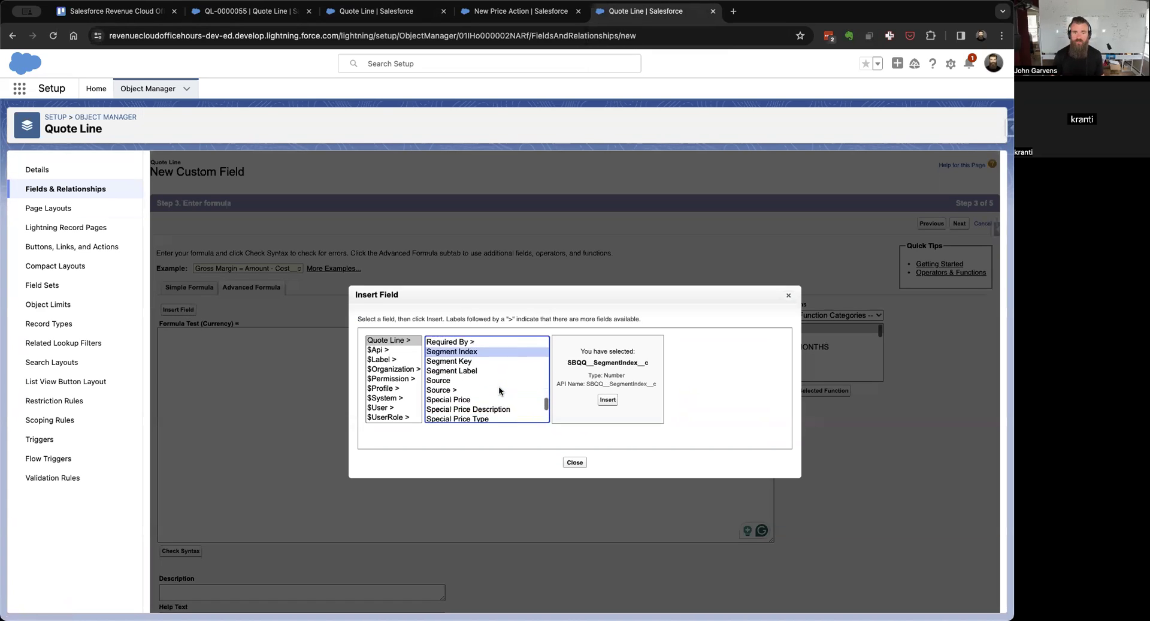
scroll(498, 390, down, 2)
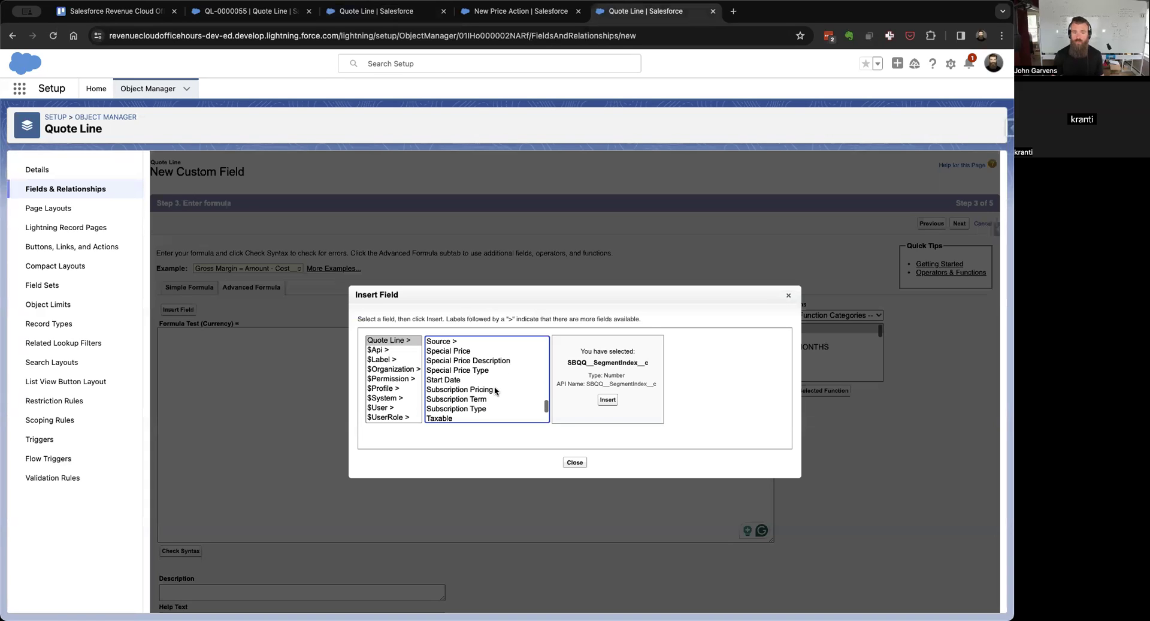
click(498, 390)
click(613, 399)
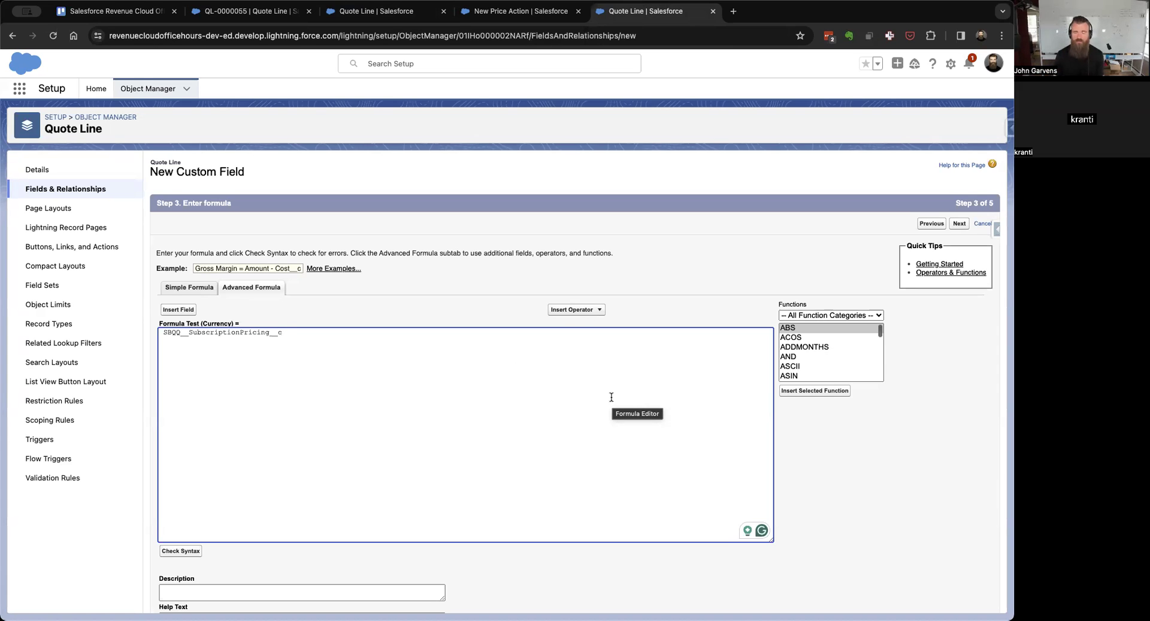
click(919, 452)
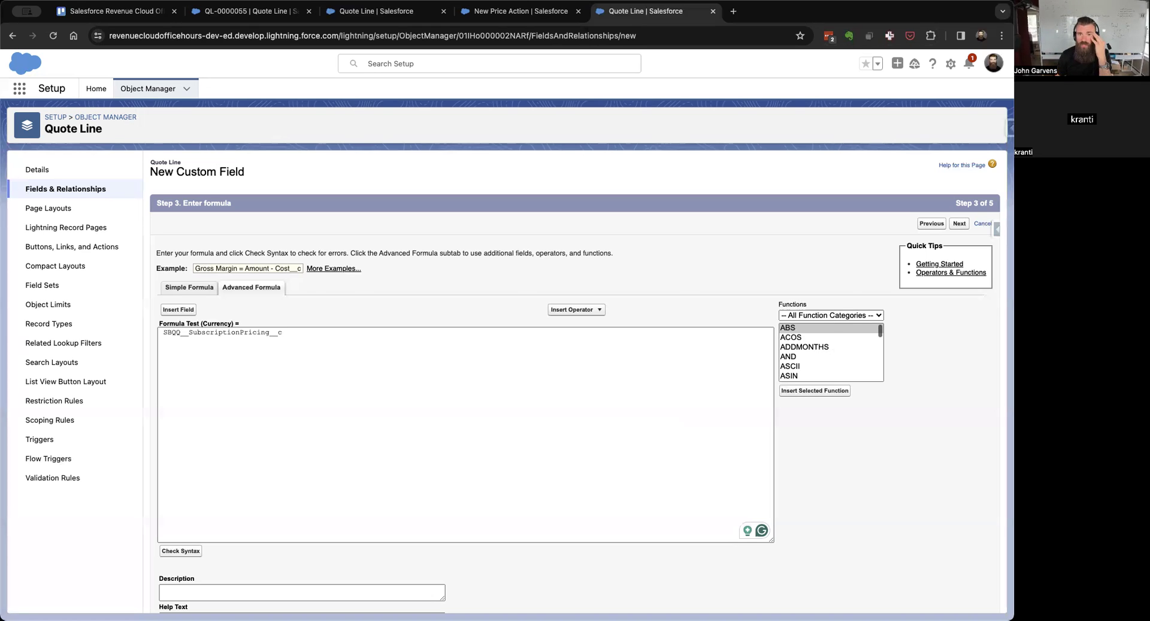
Step: Check the Net Total field among the totals in the Quote Line layout's Pricing Information section
click(365, 11)
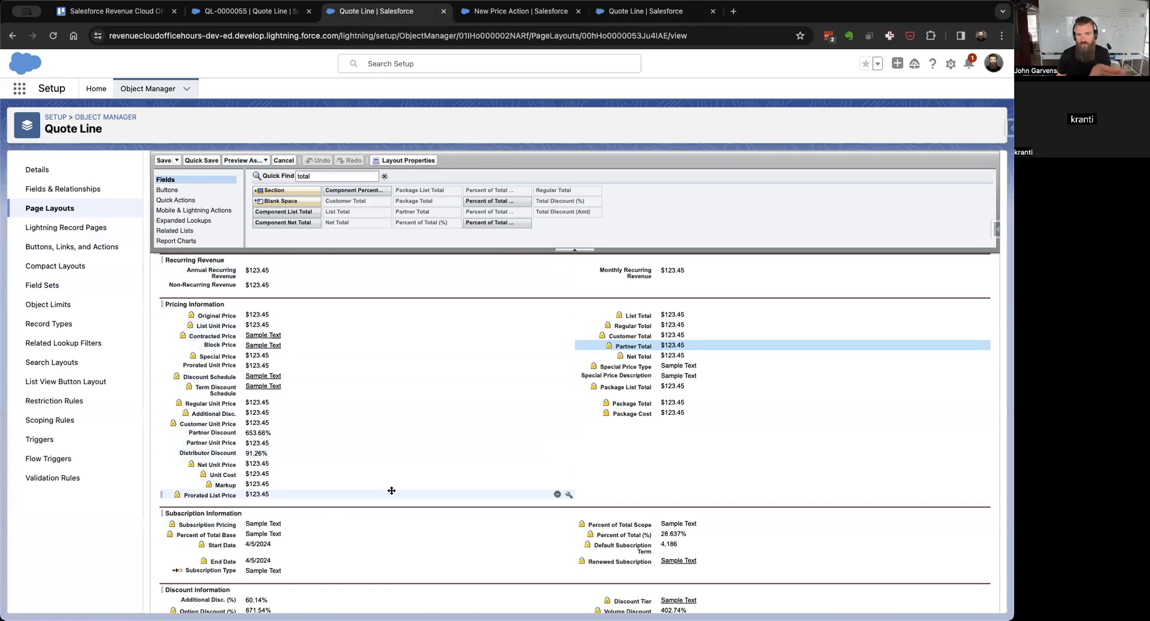
click(635, 355)
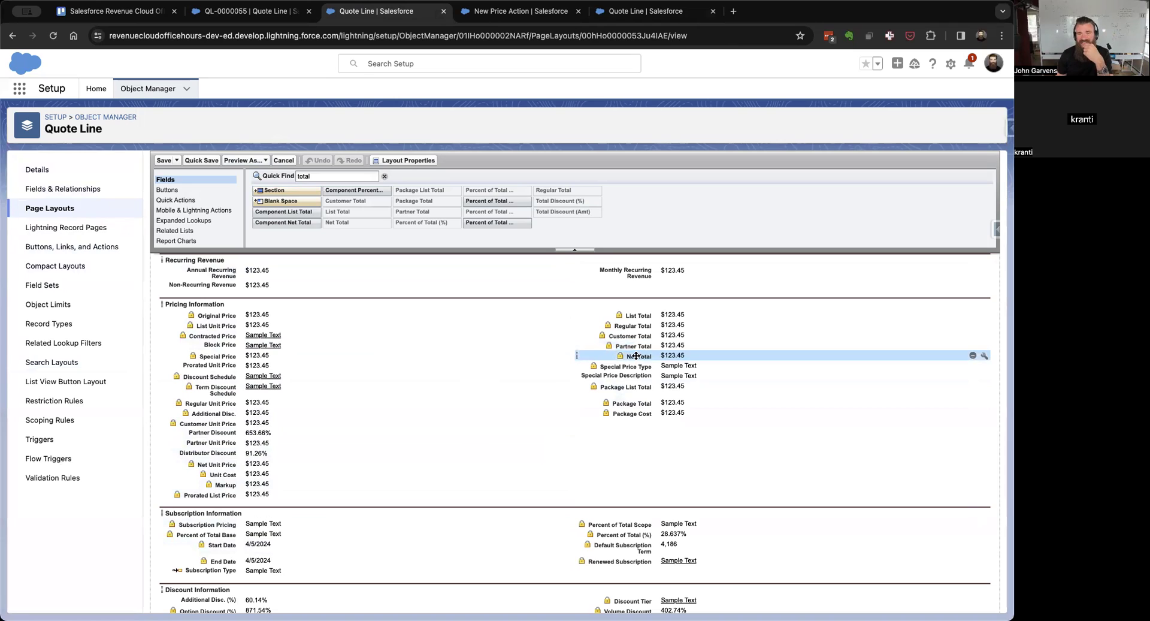
click(694, 356)
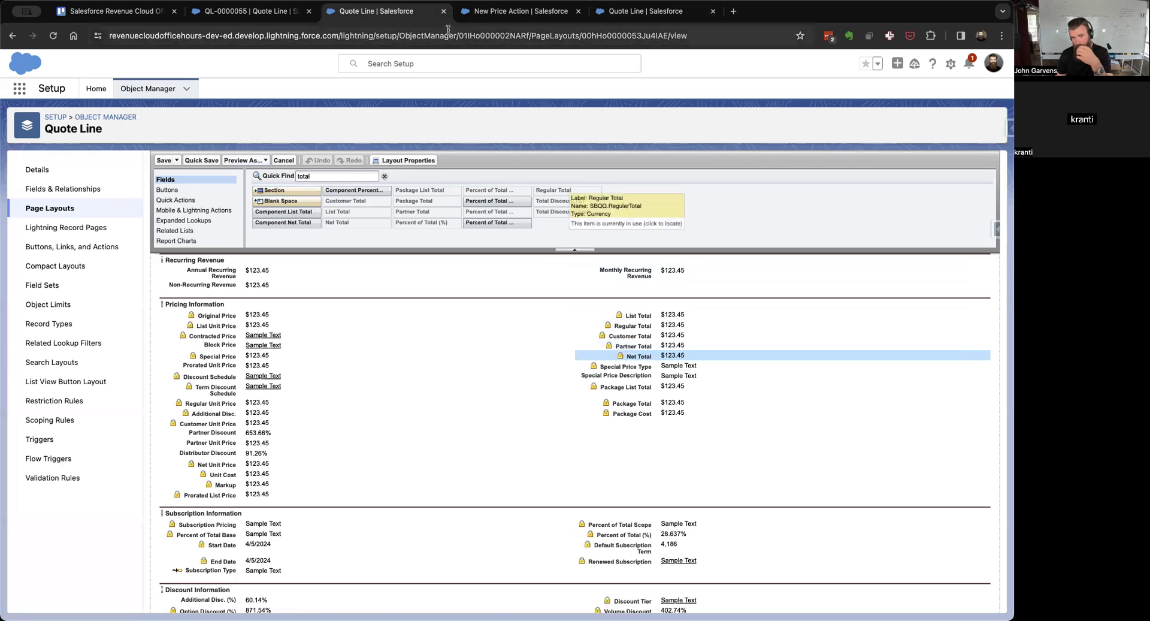
Step: Look up the descriptions of the IF, ISNULL and ISBLANK functions for the new custom field's formula
click(652, 13)
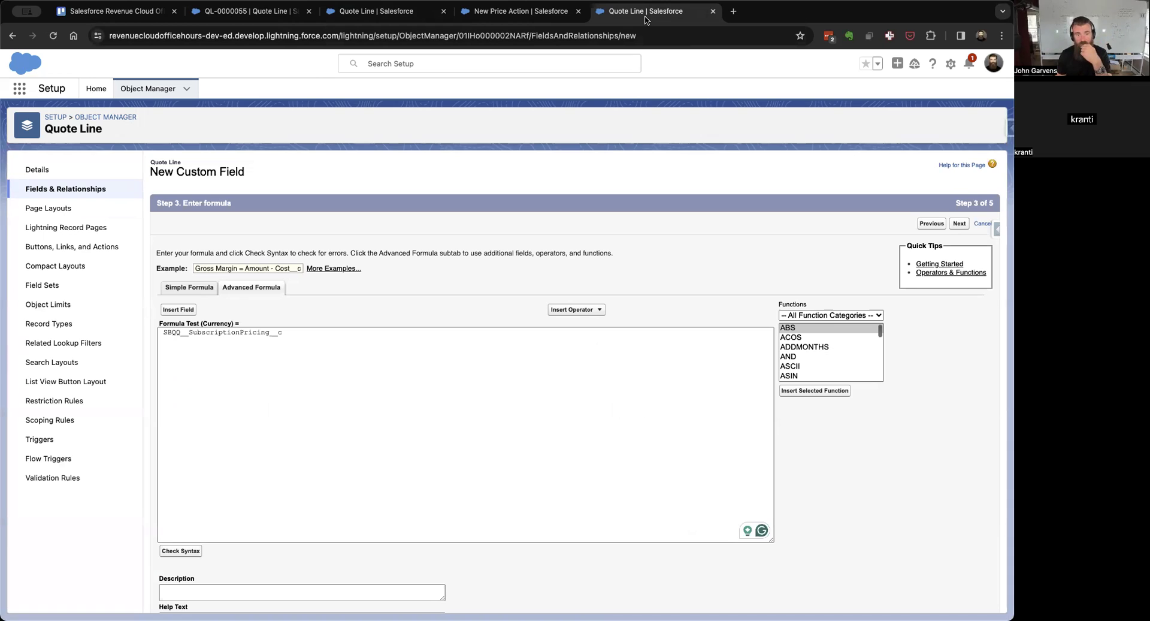
click(829, 337)
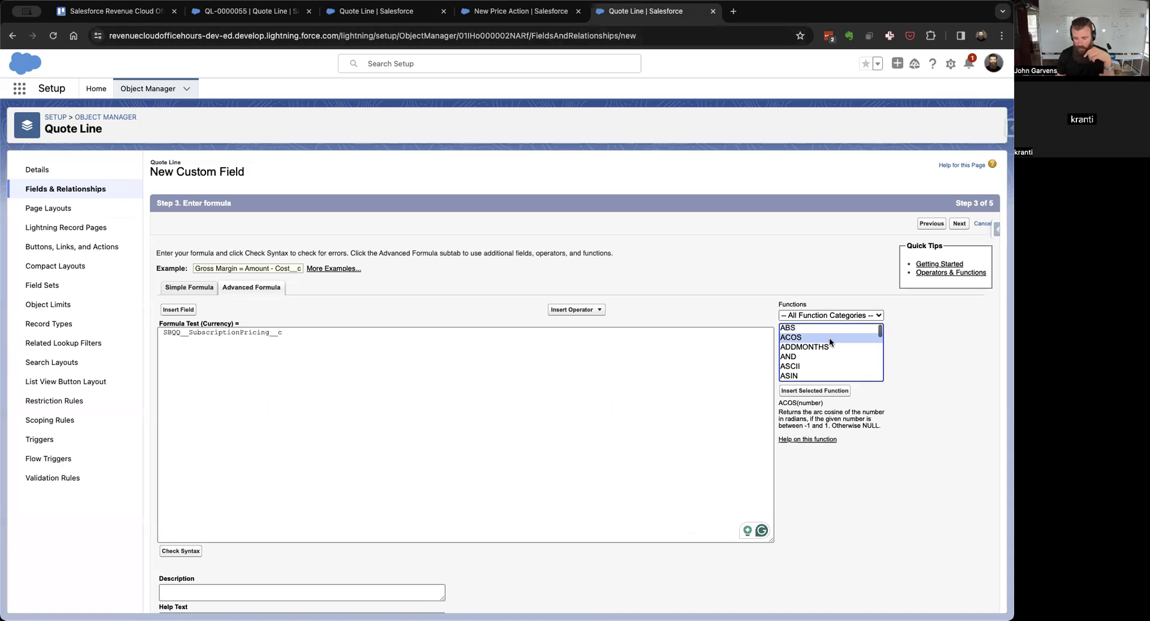
key(i)
scroll(829, 336, down, 2)
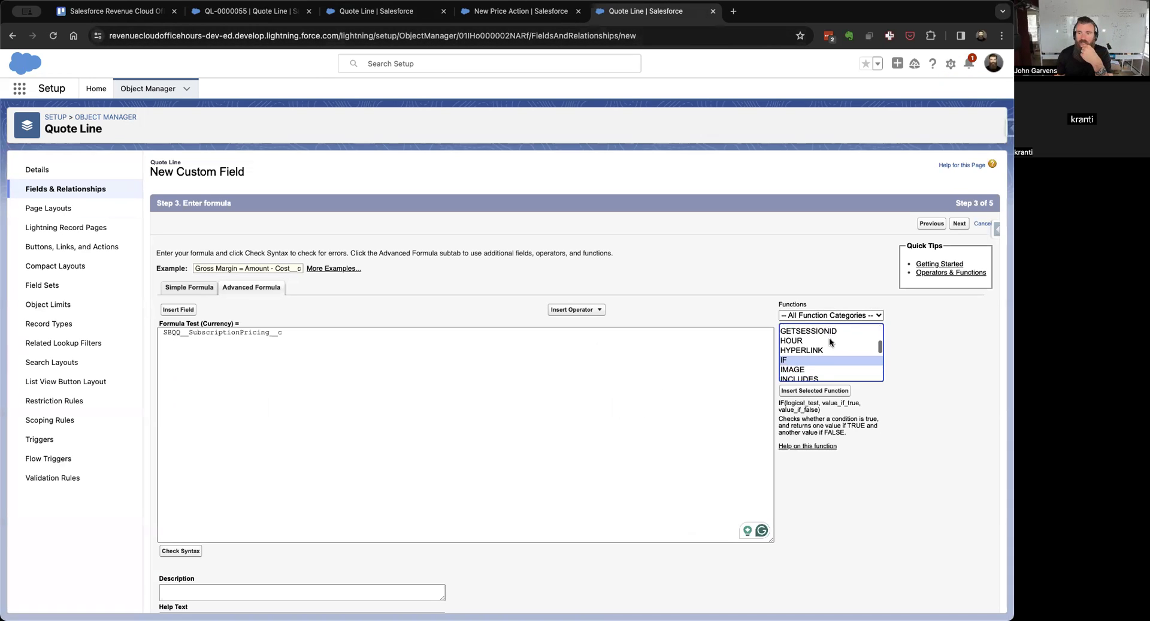
click(799, 351)
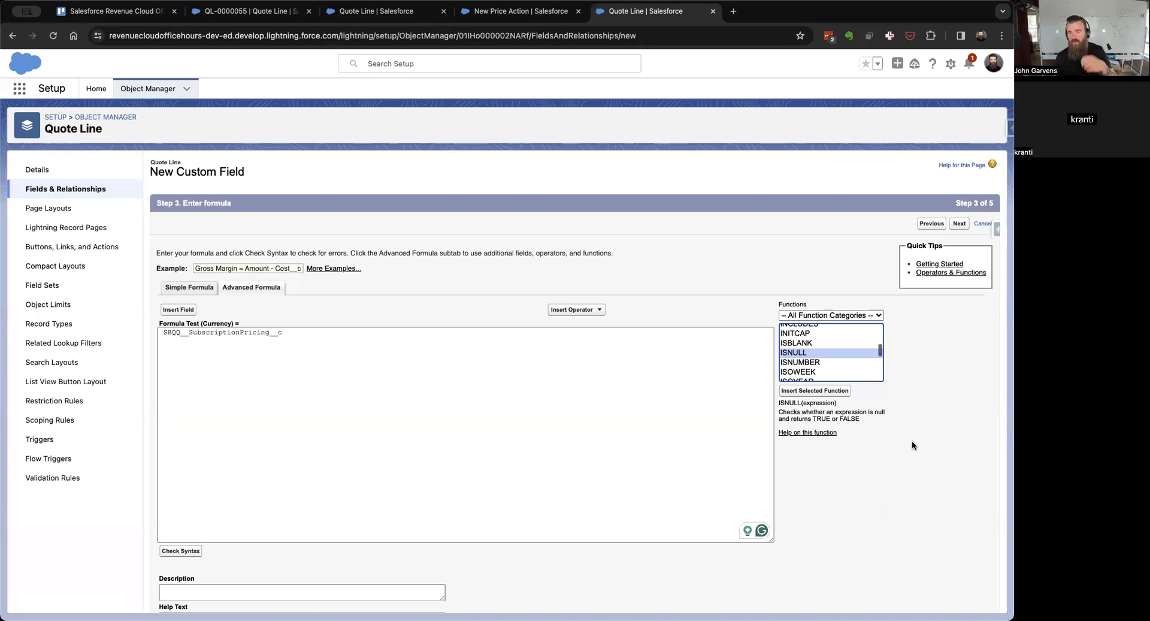
click(805, 341)
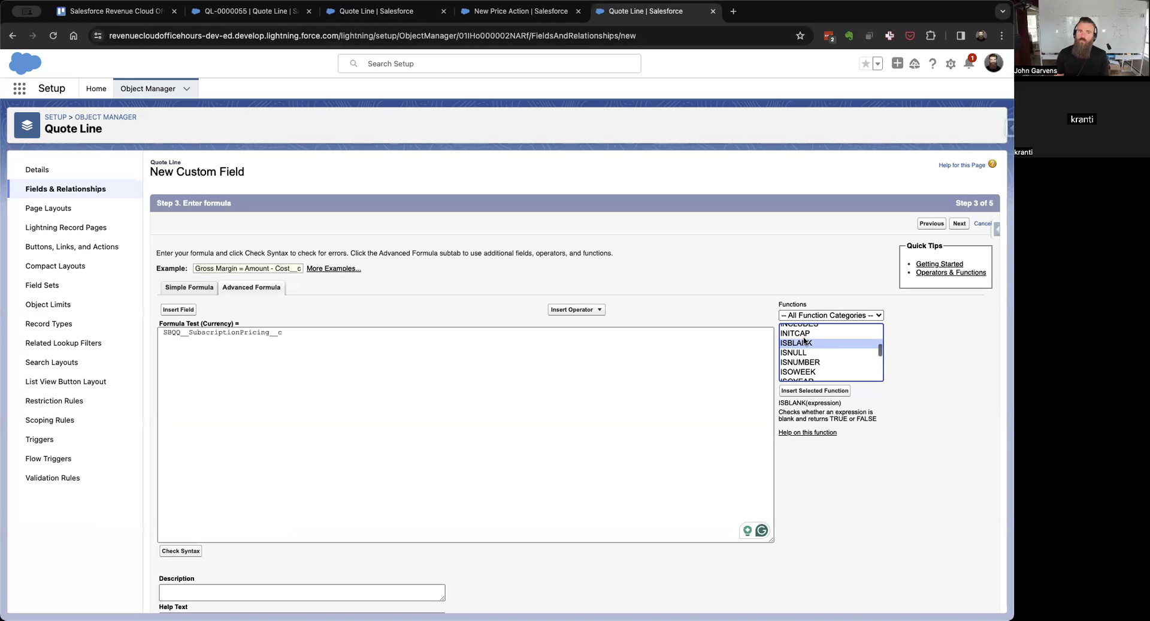
scroll(805, 340, up, 3)
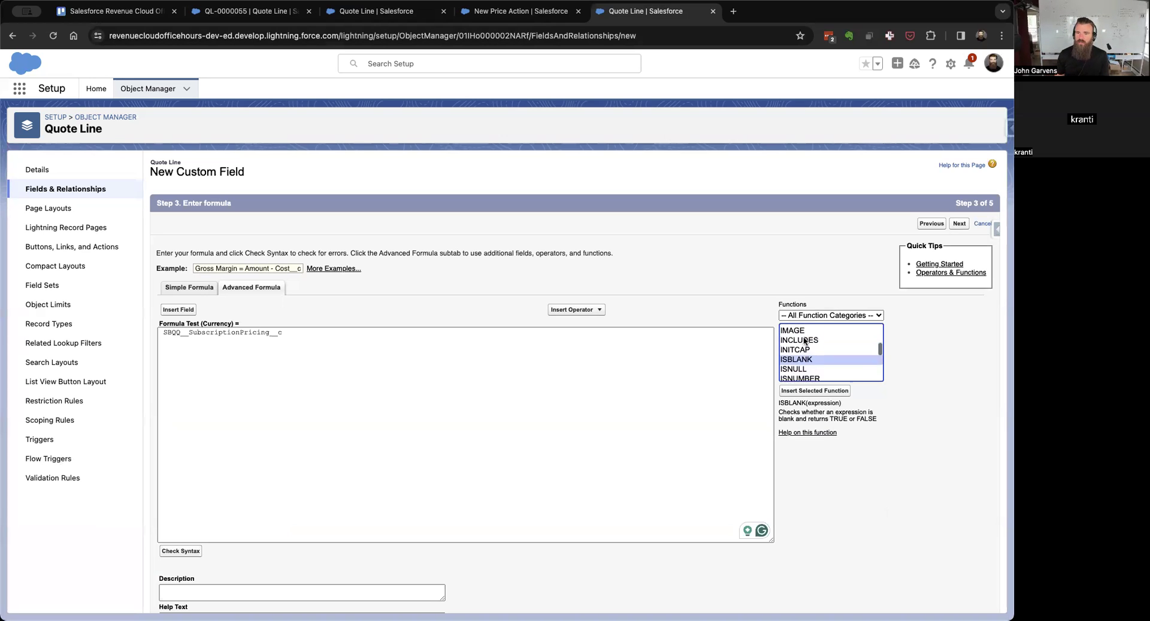
Step: Insert the IF function template after the Subscription Pricing field in the formula
click(371, 351)
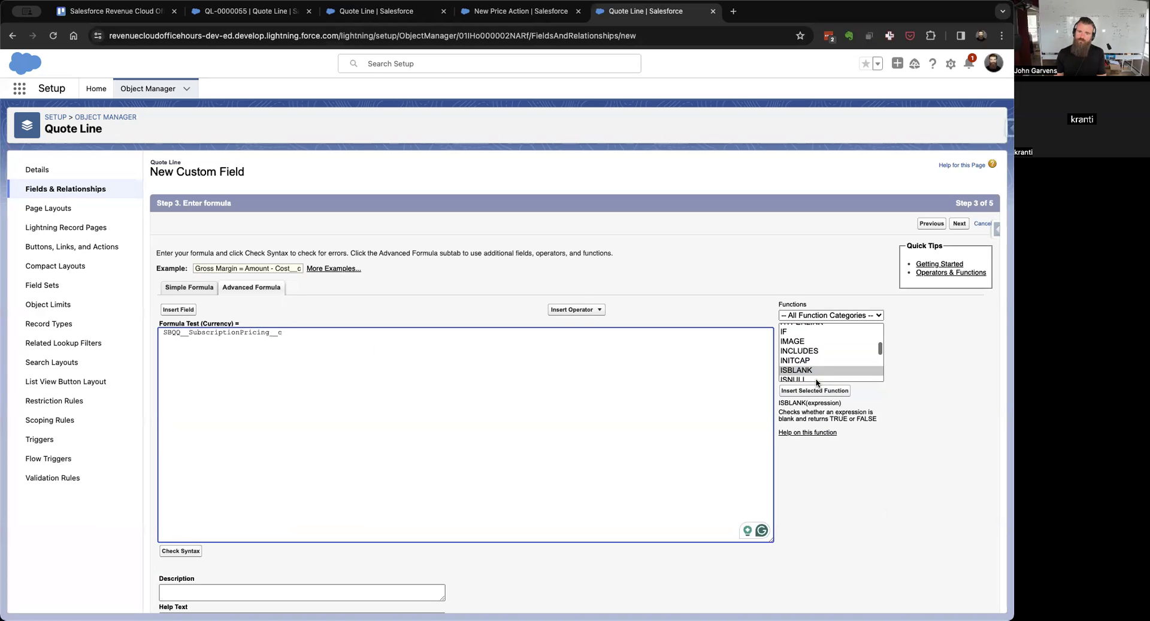
scroll(817, 377, down, 2)
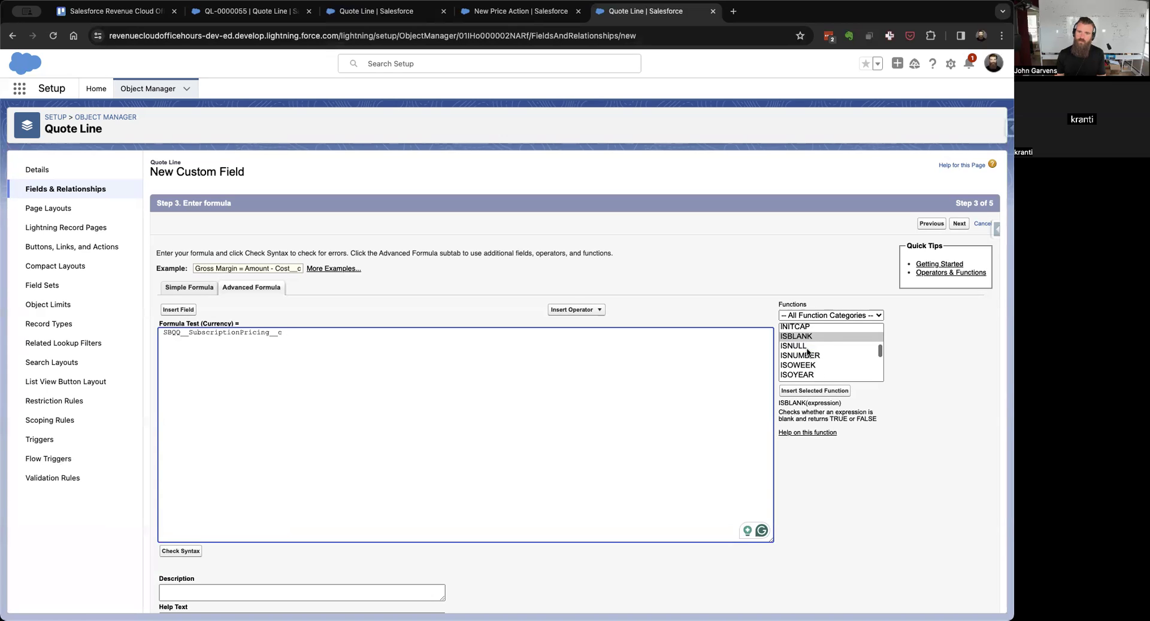
scroll(809, 354, up, 3)
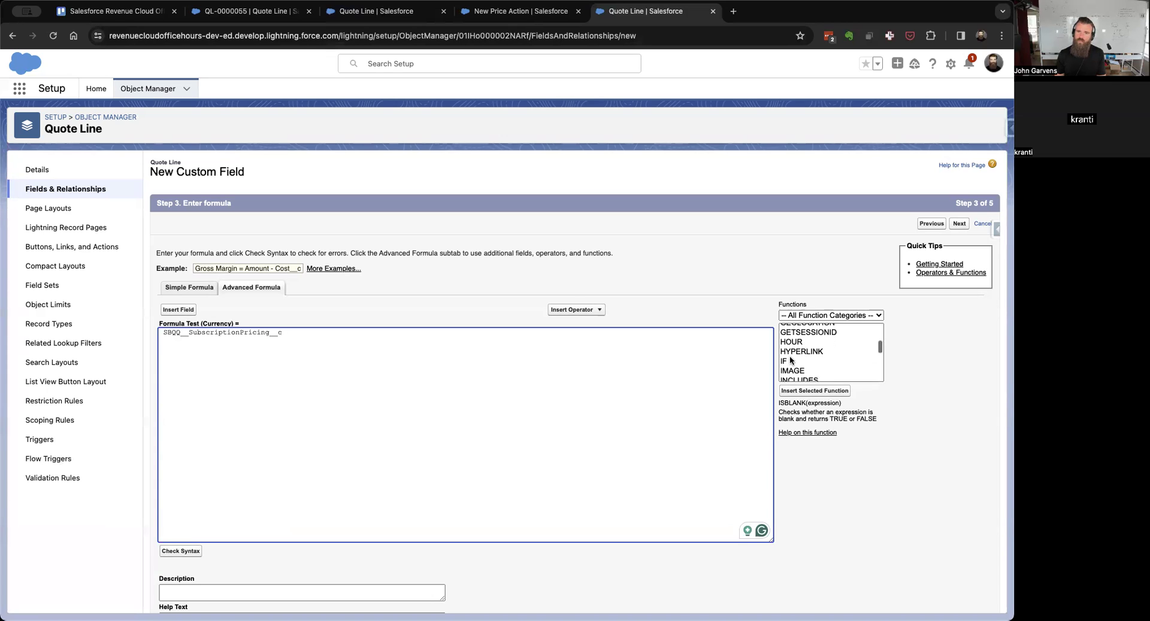
click(788, 361)
click(798, 390)
click(799, 390)
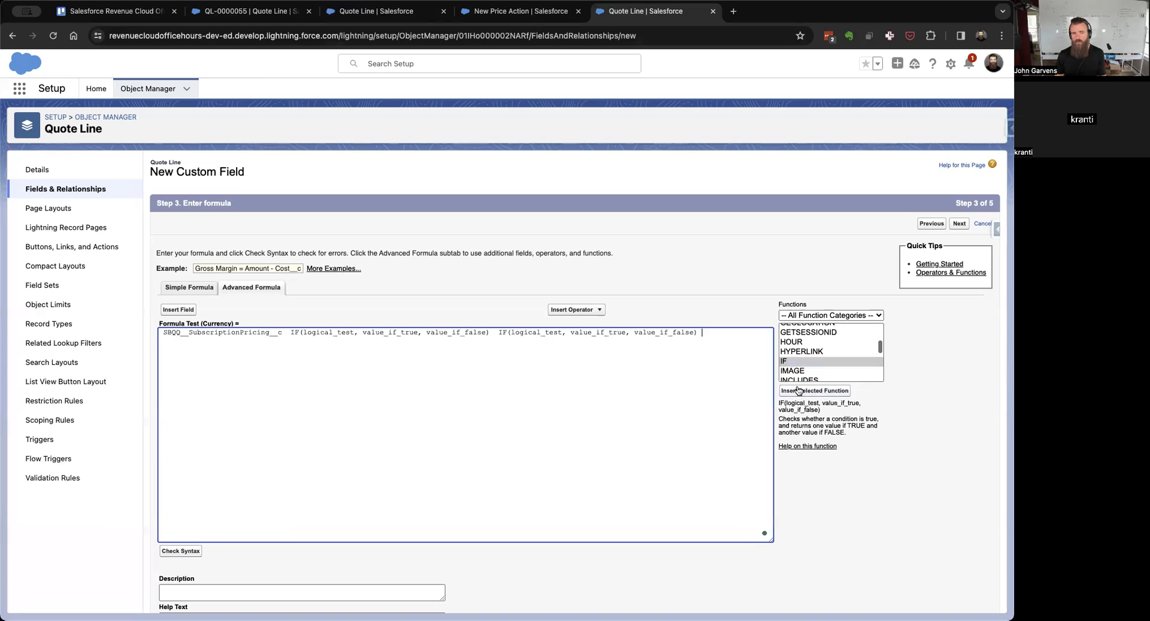
Step: Move SBQQ__SubscriptionPricing__c into the first IF as its logical test and compare it with an empty string, = ''
double_click(204, 333)
key(ctrl+c)
key(BackSpace)
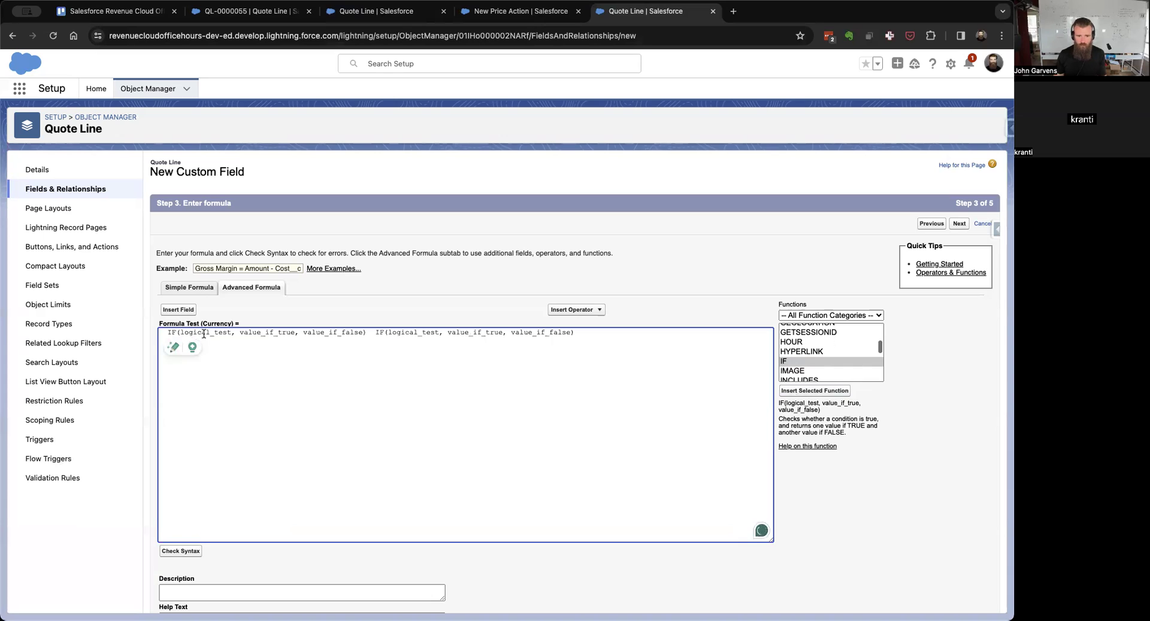
key(BackSpace)
key(BackSpace)
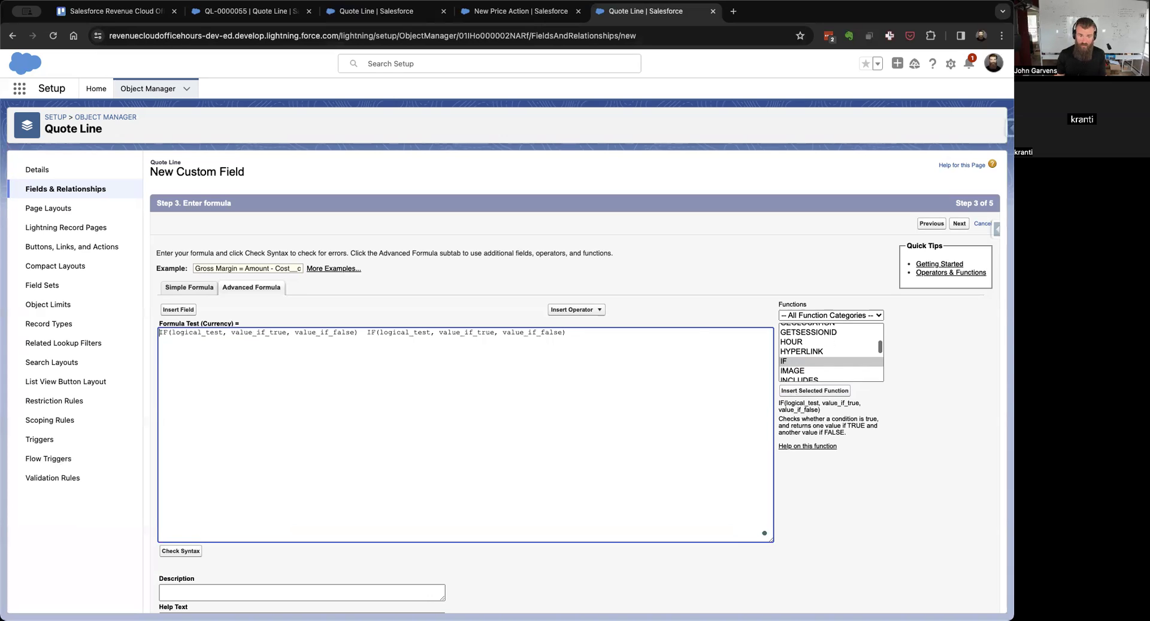
double_click(203, 333)
key(ctrl+v)
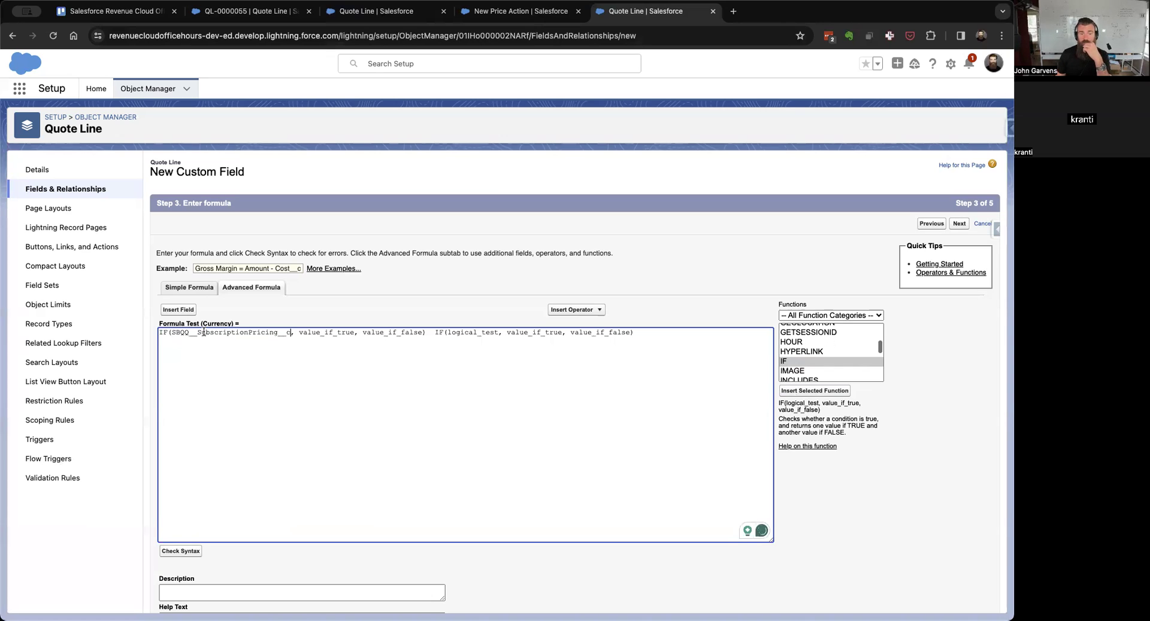
text(= '')
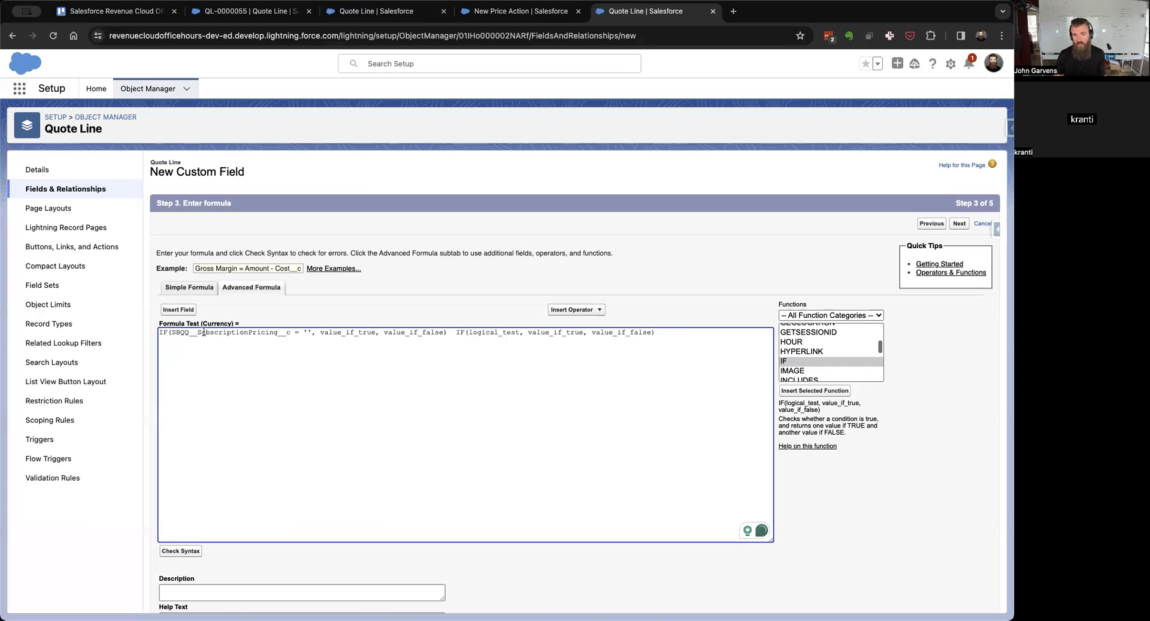
Step: Set the first IF's true value to the Net Total field, SBQQ__NetTotal__c, and its false value to 0
double_click(338, 331)
text(0)
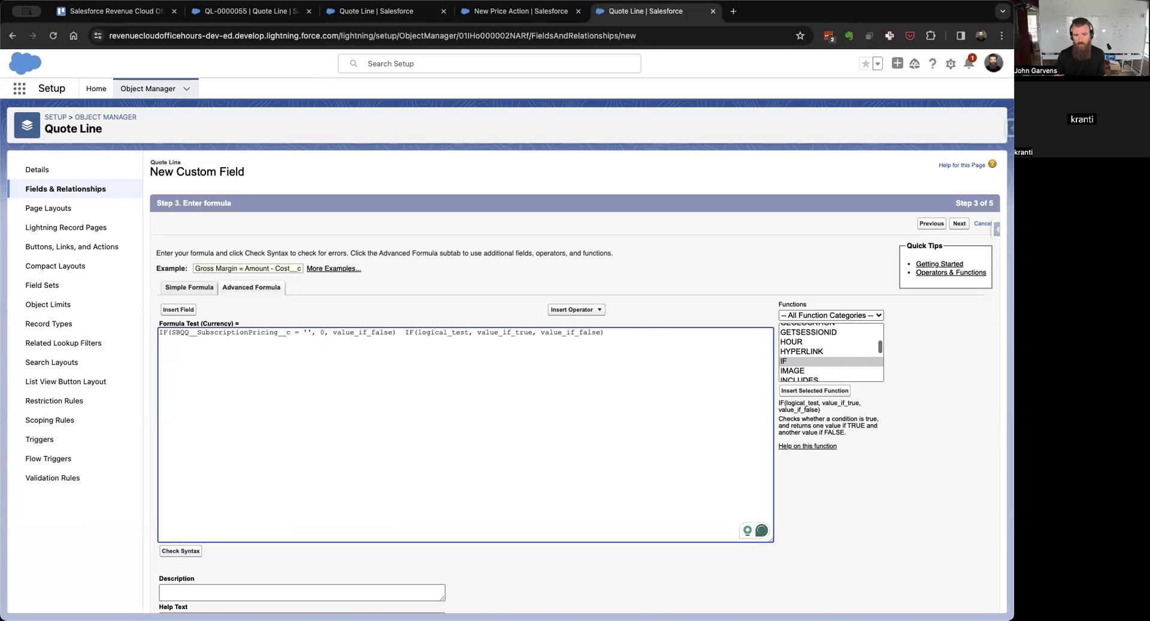
key(BackSpace)
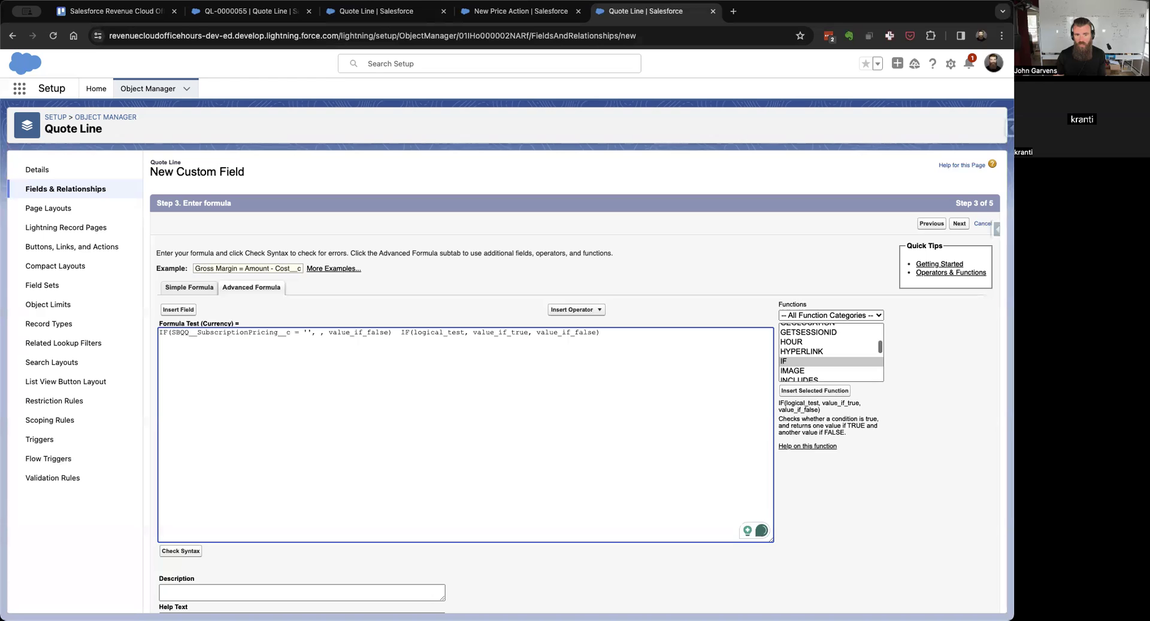
click(179, 309)
click(494, 369)
key(n)
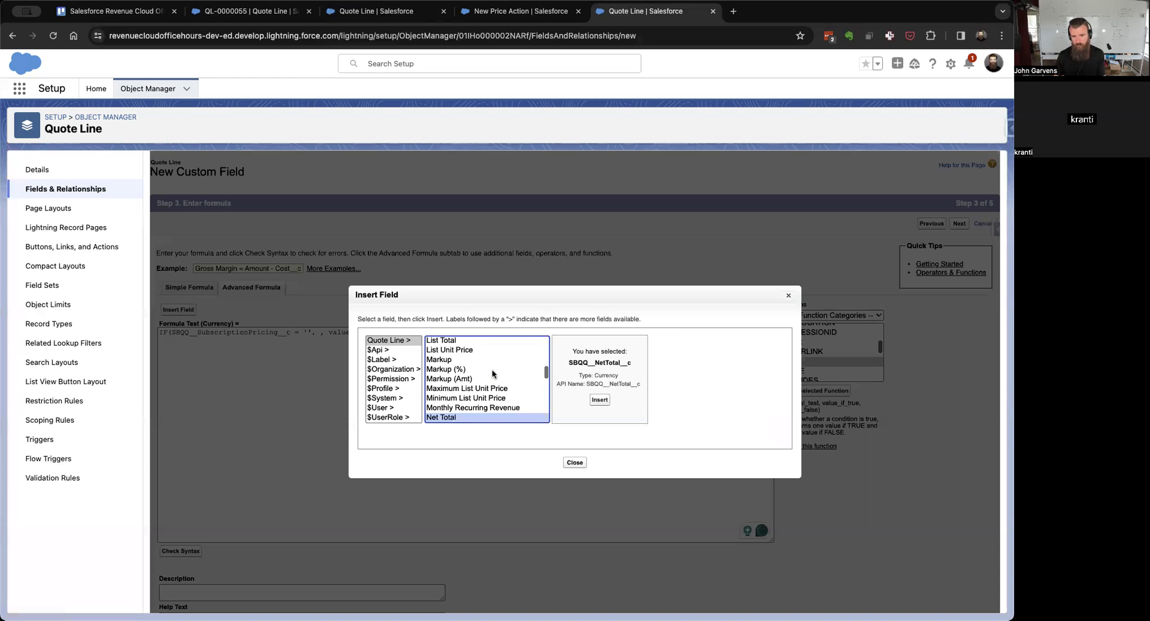
click(600, 399)
double_click(450, 333)
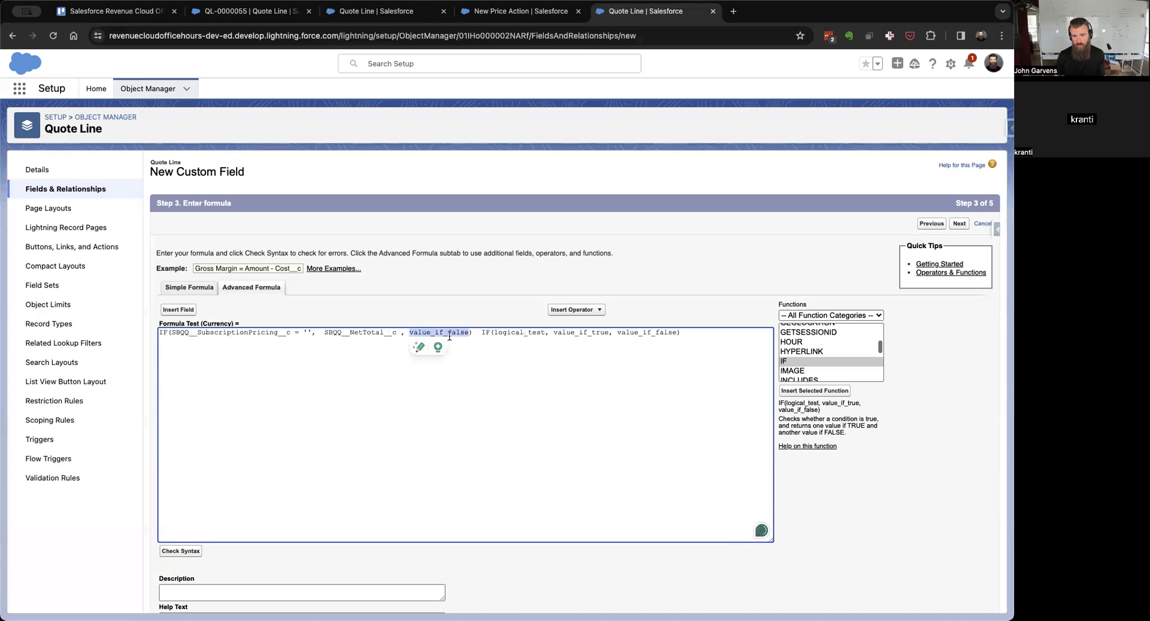
text(0)
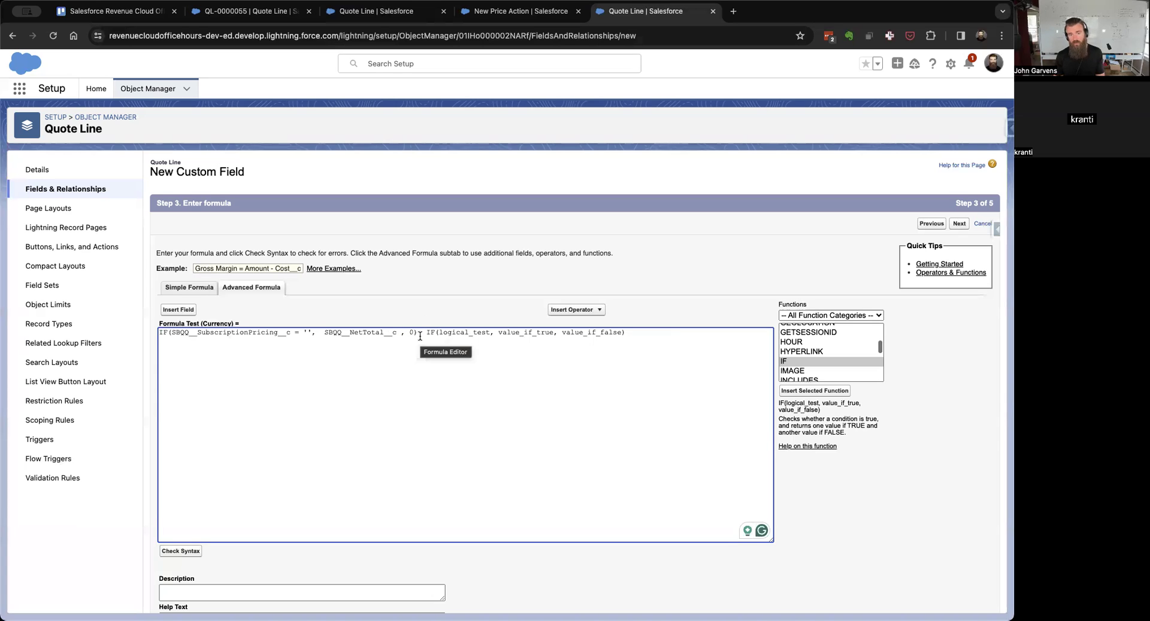
Step: Add spaces inside the first IF's parentheses and delete the surplus second IF template from the formula
click(172, 332)
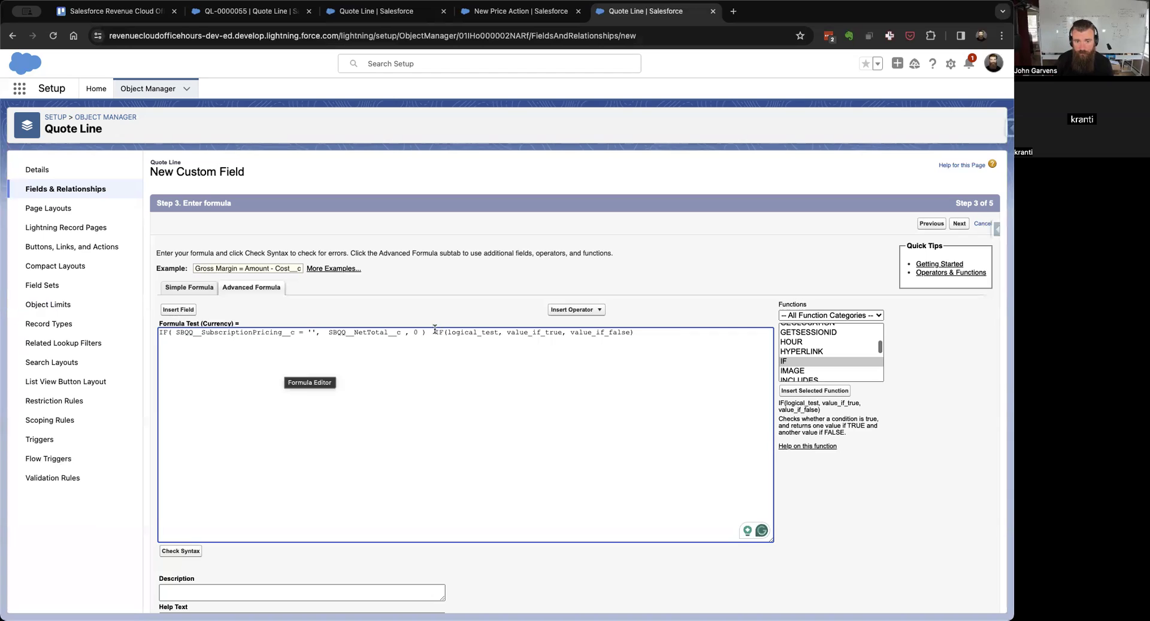
drag(435, 332, 718, 555)
key(BackSpace)
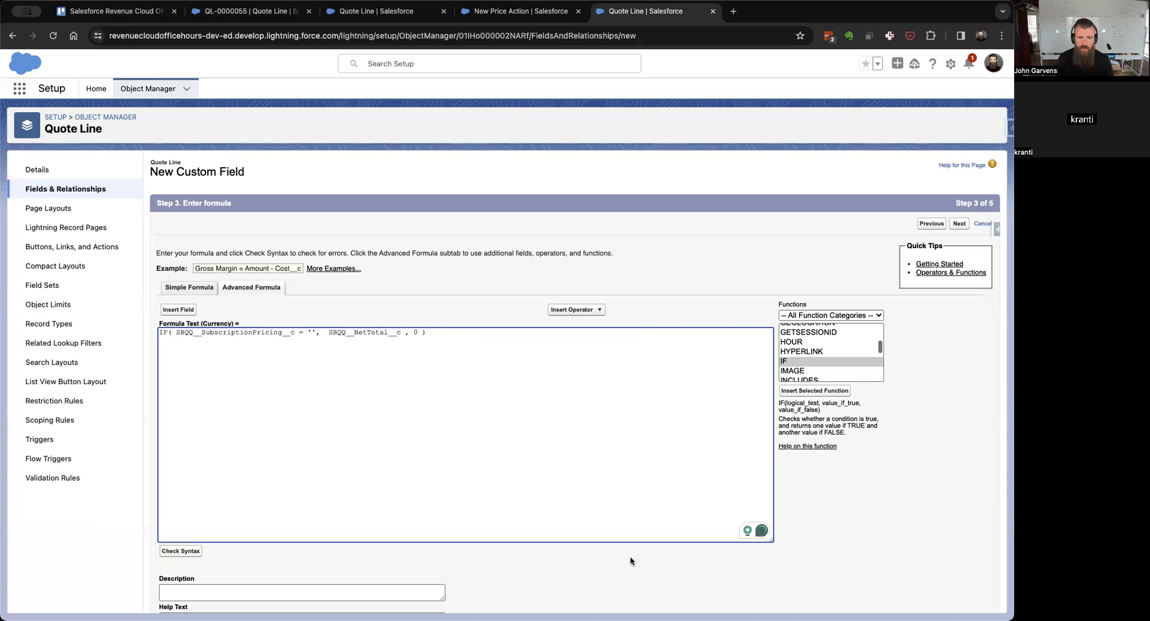
Step: Review the formula's IF function, its Subscription Pricing condition and its Net Total result
double_click(164, 332)
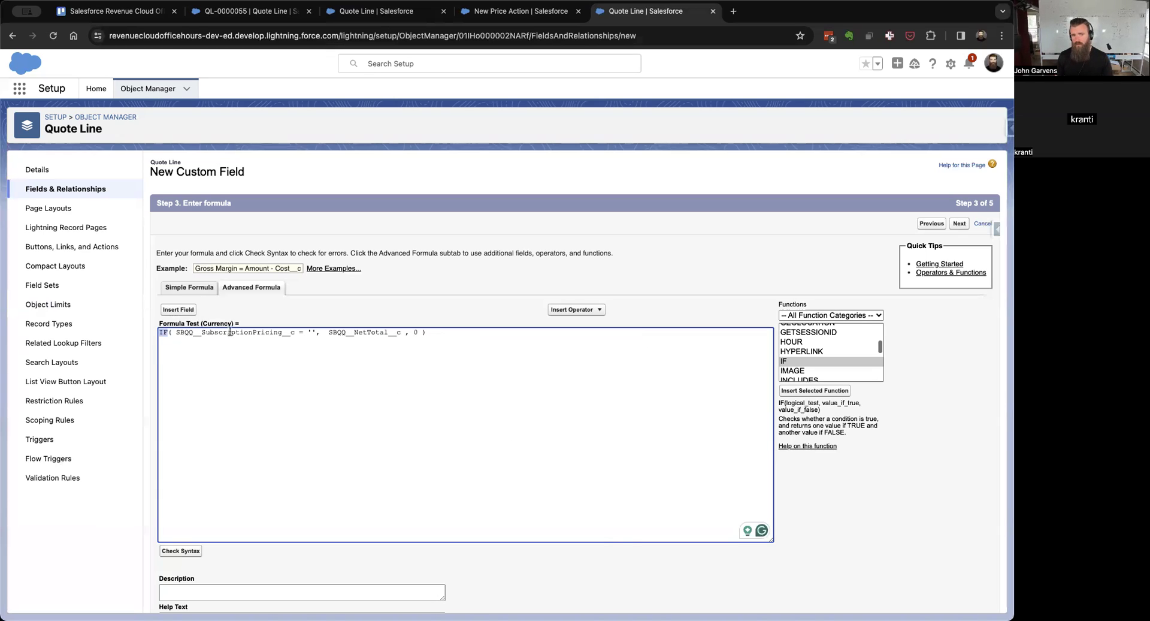
double_click(230, 332)
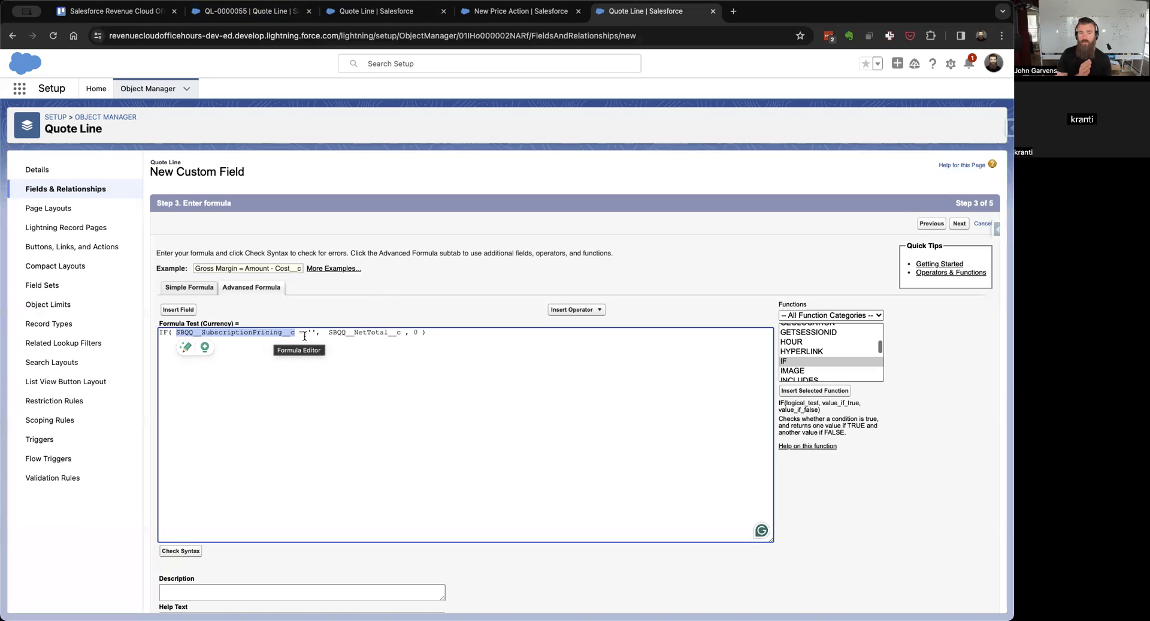
double_click(371, 332)
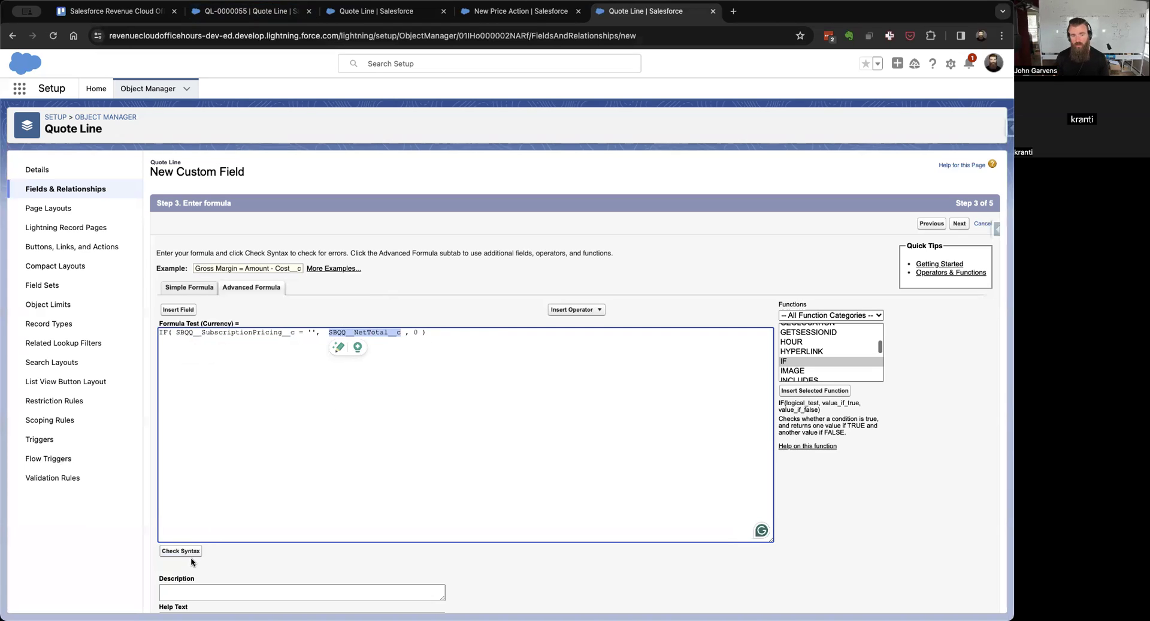
Step: Check the syntax of the IF formula and read the resulting message about the Subscription Pricing field
double_click(213, 333)
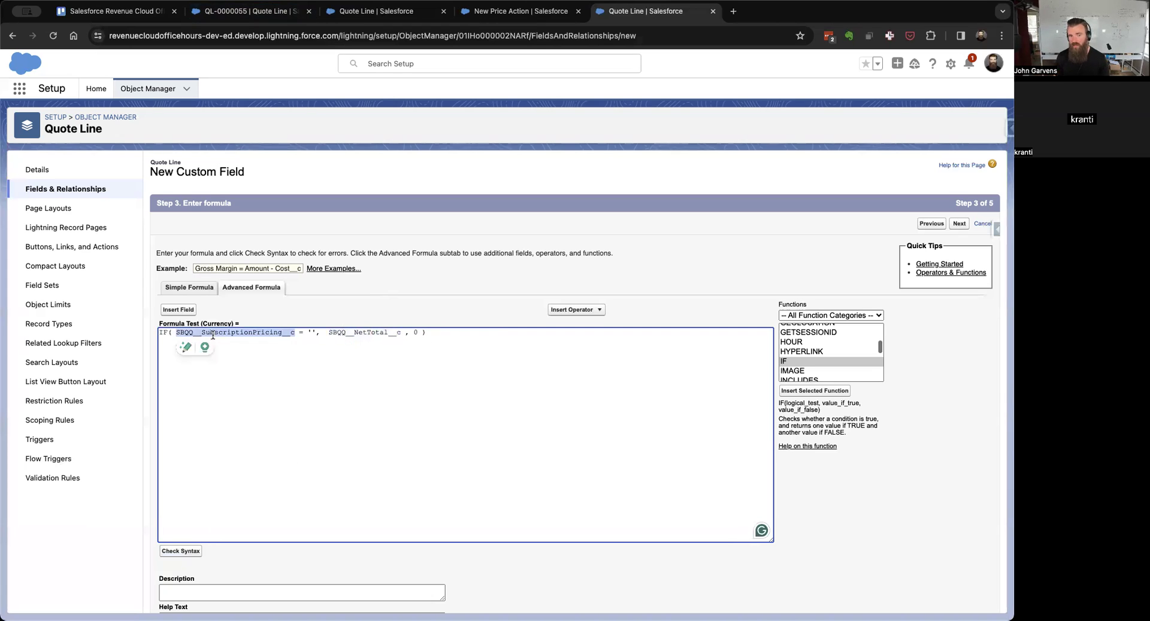
click(181, 551)
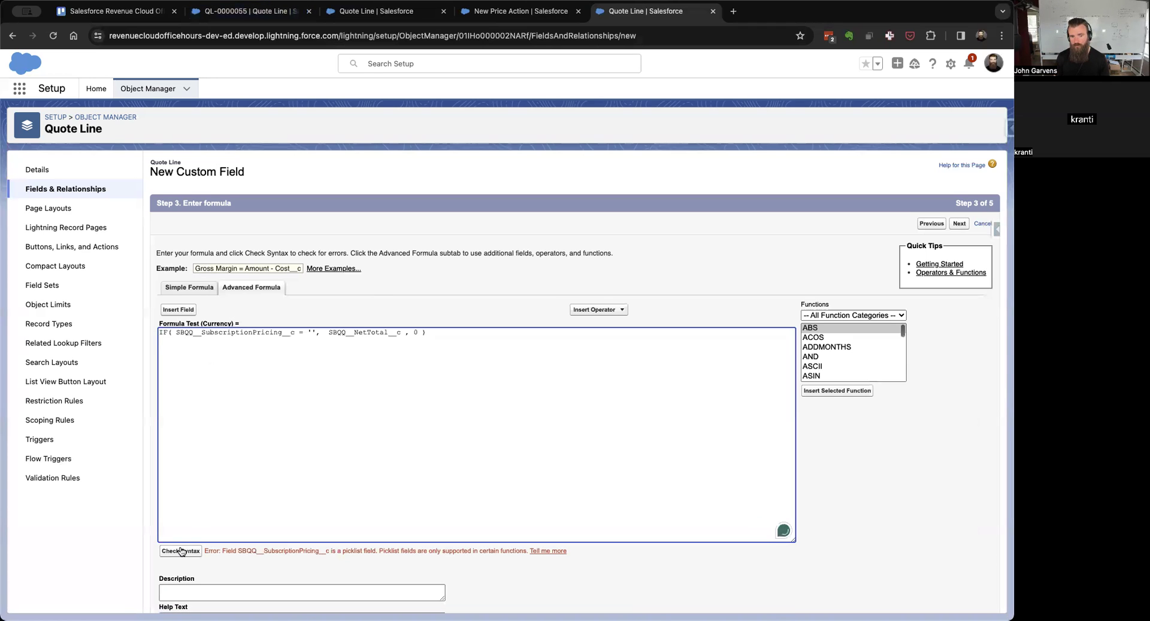
drag(221, 550, 526, 557)
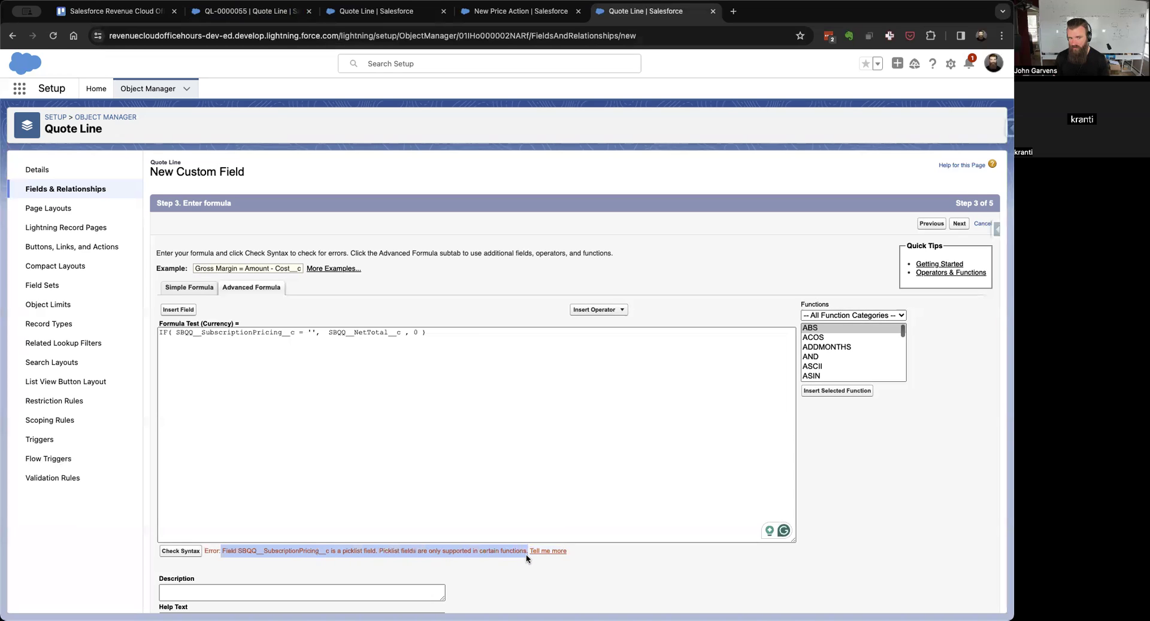
Step: Insert the ISPICKVAL function template on its own line below the IF formula
click(827, 365)
scroll(829, 367, down, 3)
scroll(829, 368, down, 3)
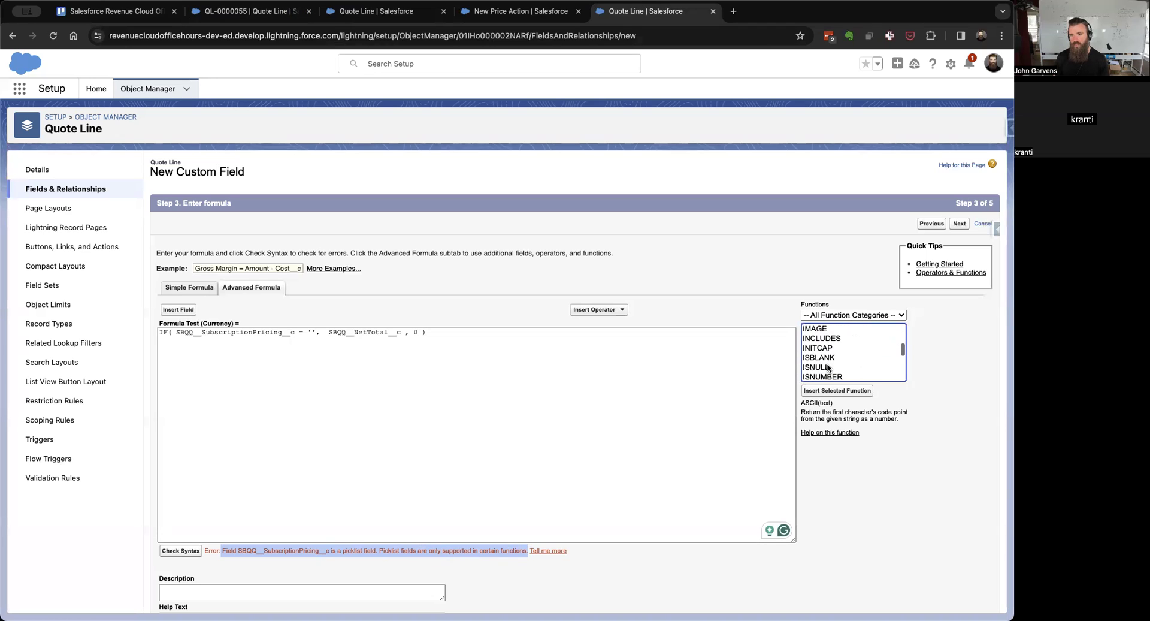
scroll(828, 368, down, 3)
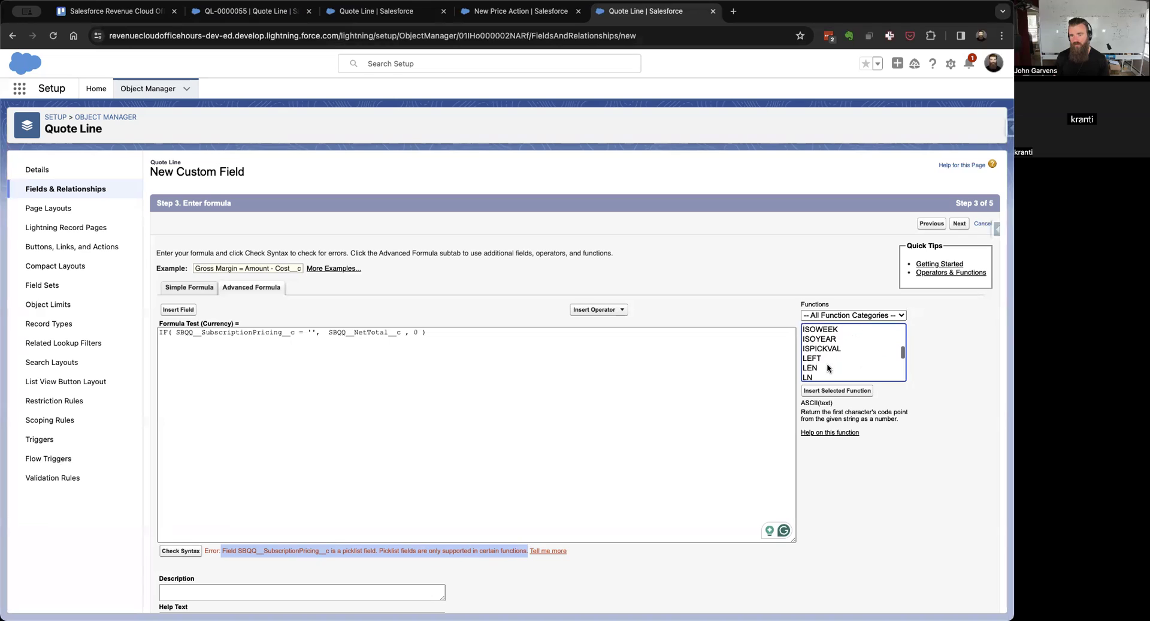
click(831, 347)
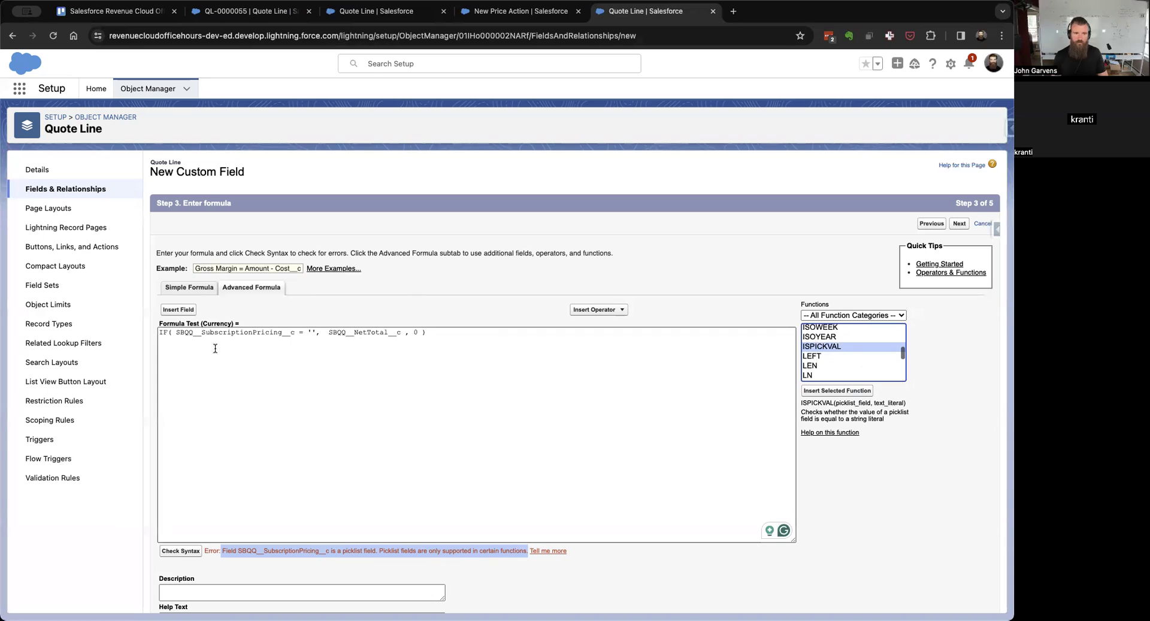
click(766, 350)
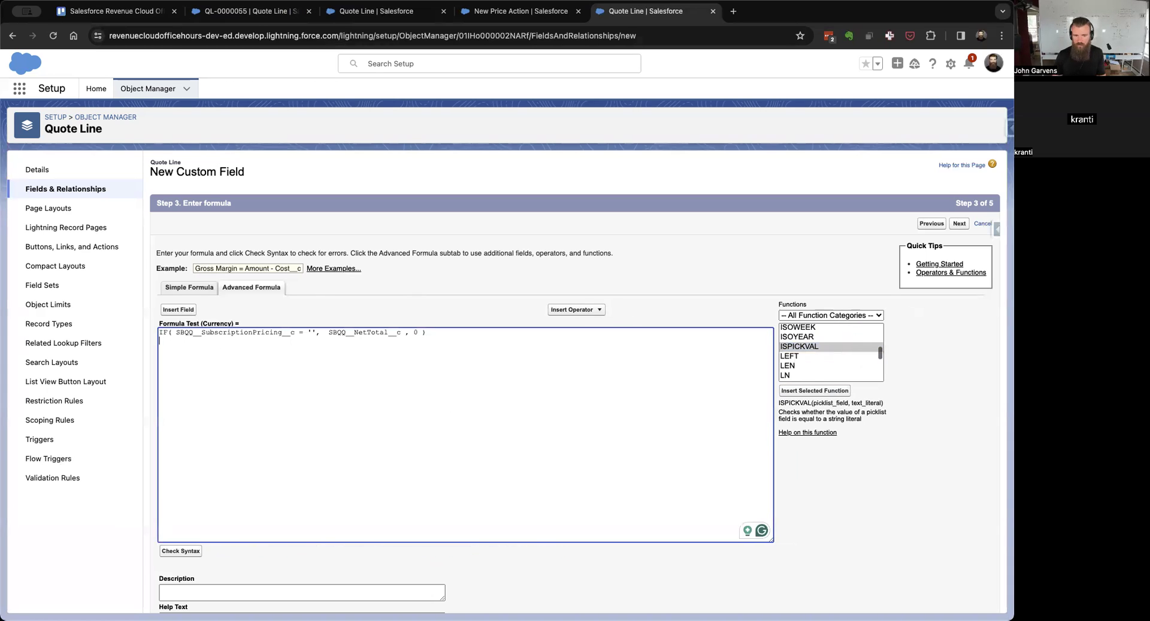
double_click(799, 347)
Step: Set the ISPICKVAL arguments to SBQQ__SubscriptionPricing__c and an empty string '', with spaces inside the parentheses
double_click(234, 349)
double_click(247, 333)
key(ctrl+c)
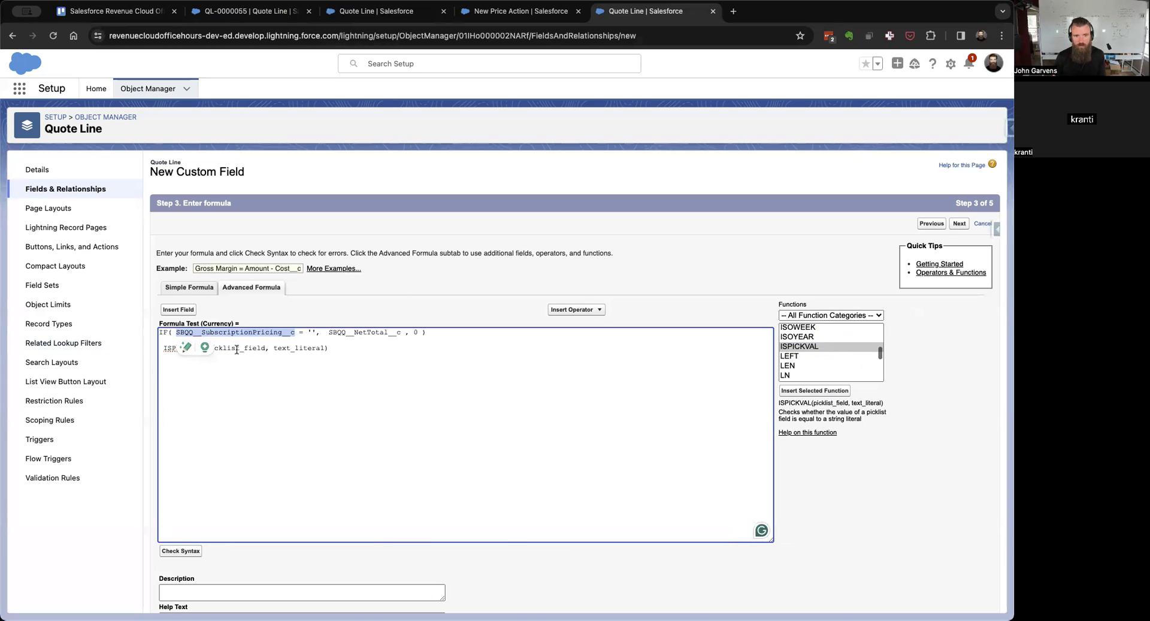
double_click(237, 348)
key(ctrl+v)
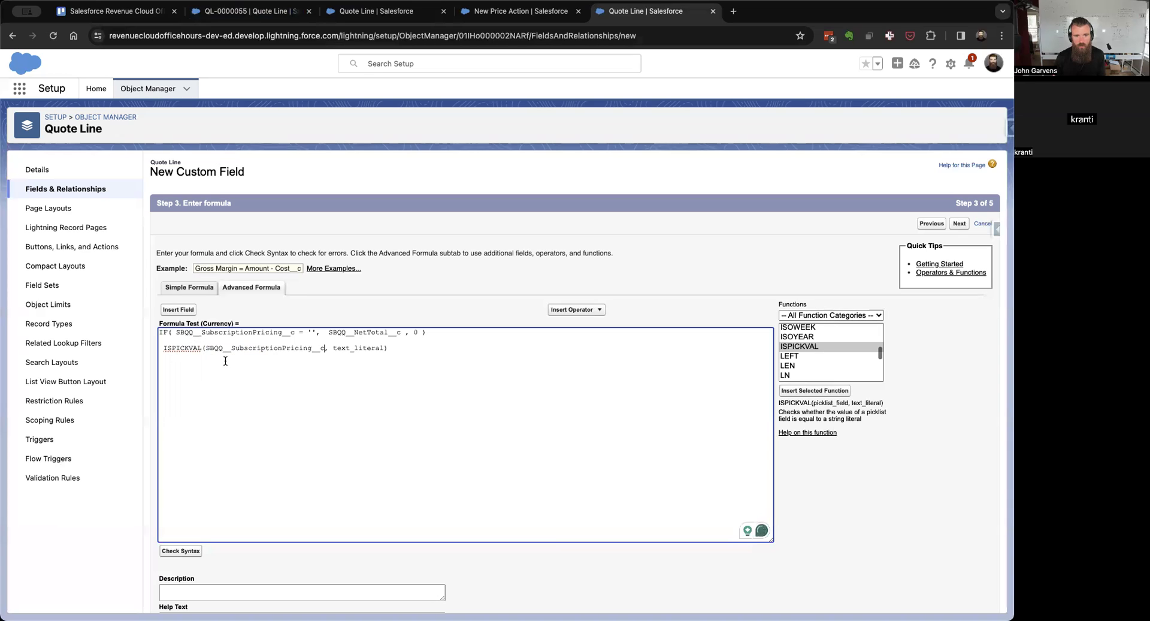
click(325, 348)
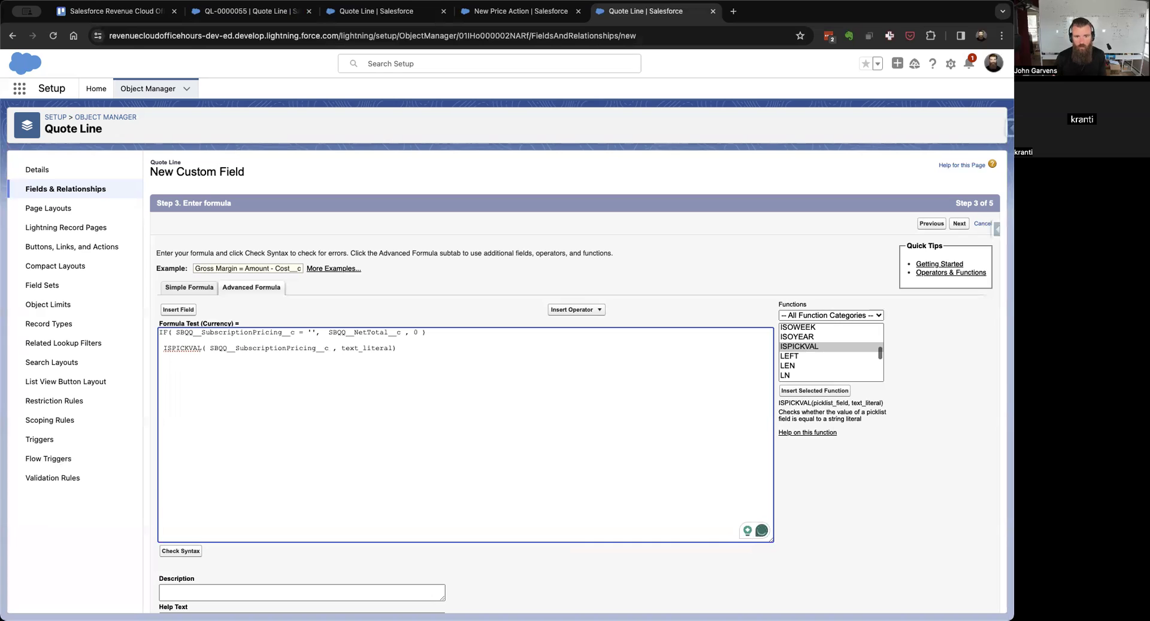
double_click(368, 348)
text('')
key(Left)
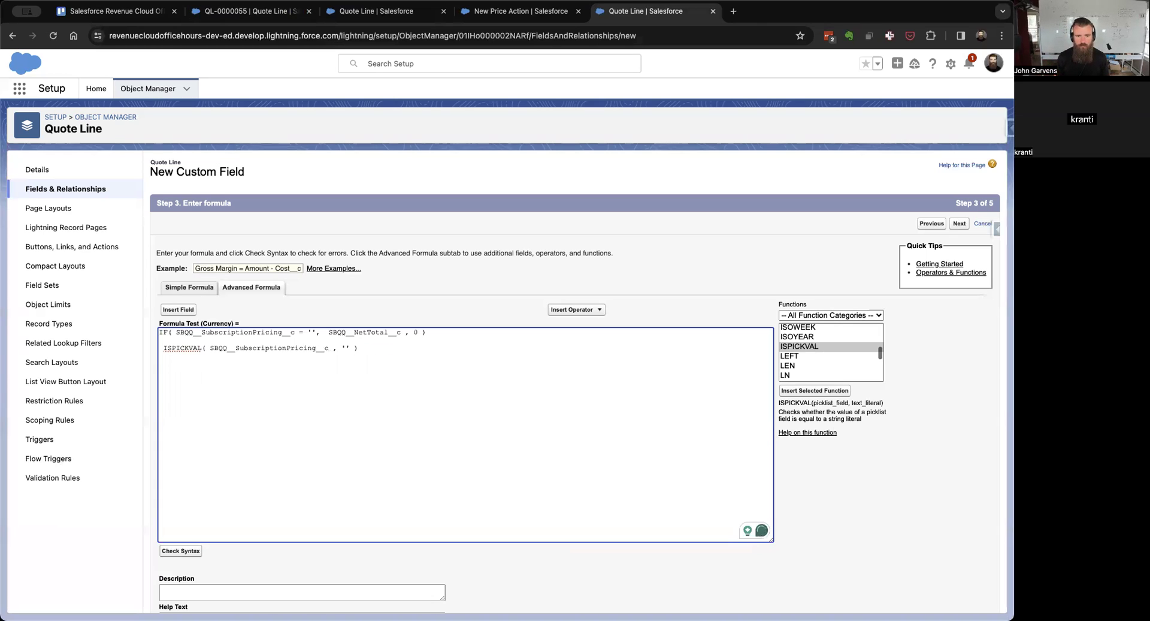
Step: Move the ISPICKVAL expression into the IF as its logical test, replacing the = '' comparison, and remove the extra space before SBQQ__NetTotal__c
drag(161, 348, 356, 353)
key(ctrl+c)
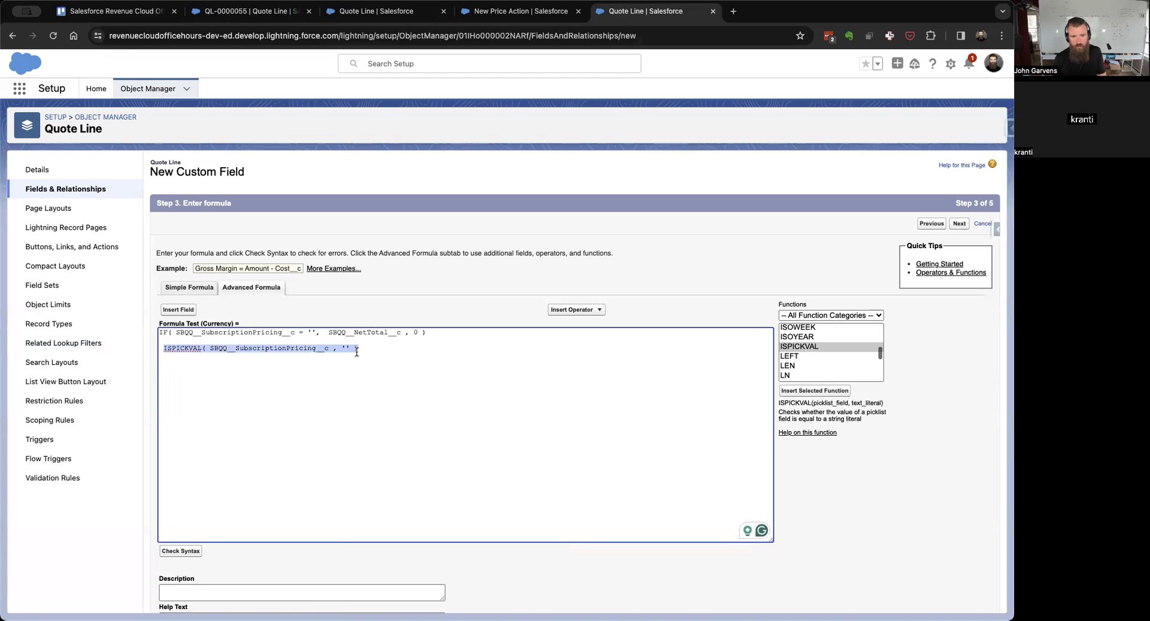
key(BackSpace)
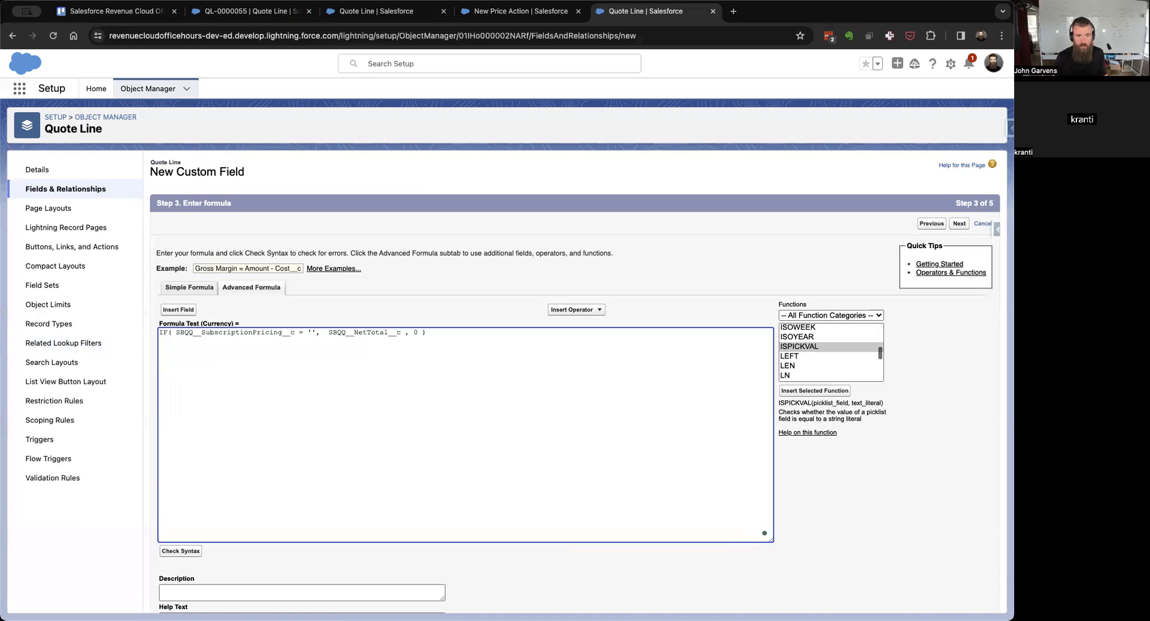
double_click(185, 333)
key(shift+Right)
key(shift+Right)
key(shift+Right)
key(shift+Right)
key(shift+Right)
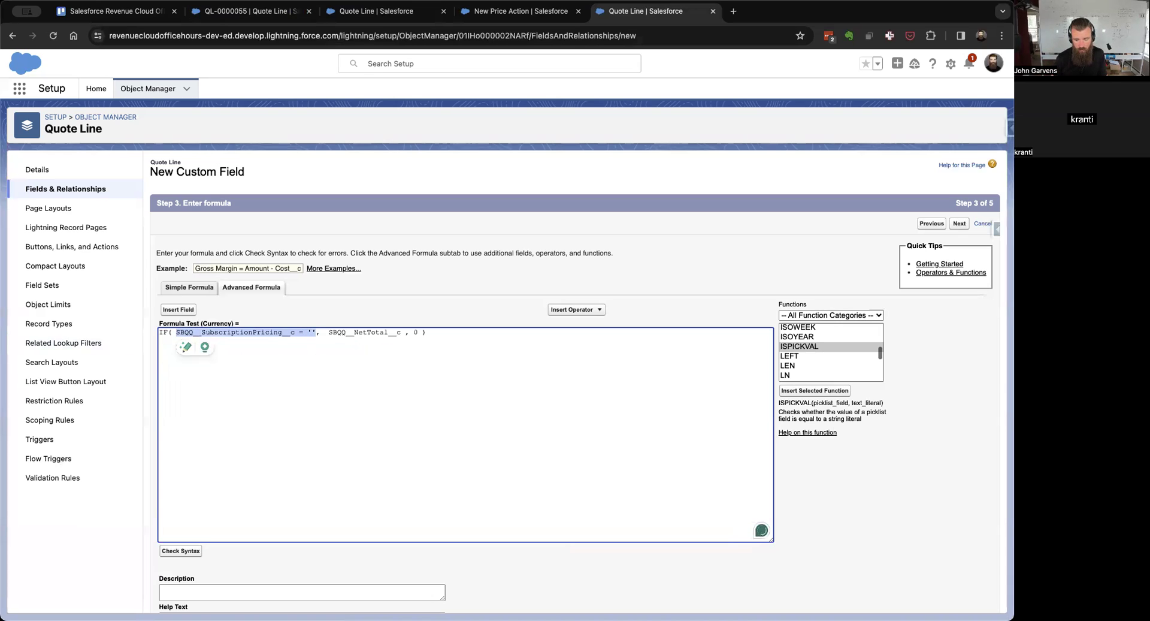
key(ctrl+v)
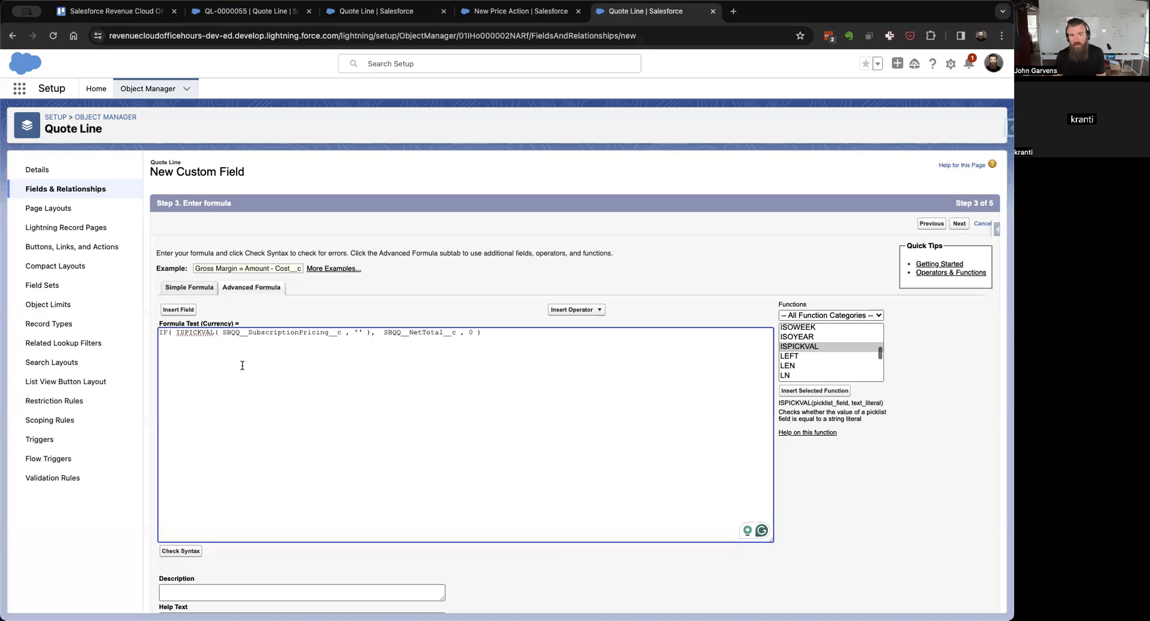
key(BackSpace)
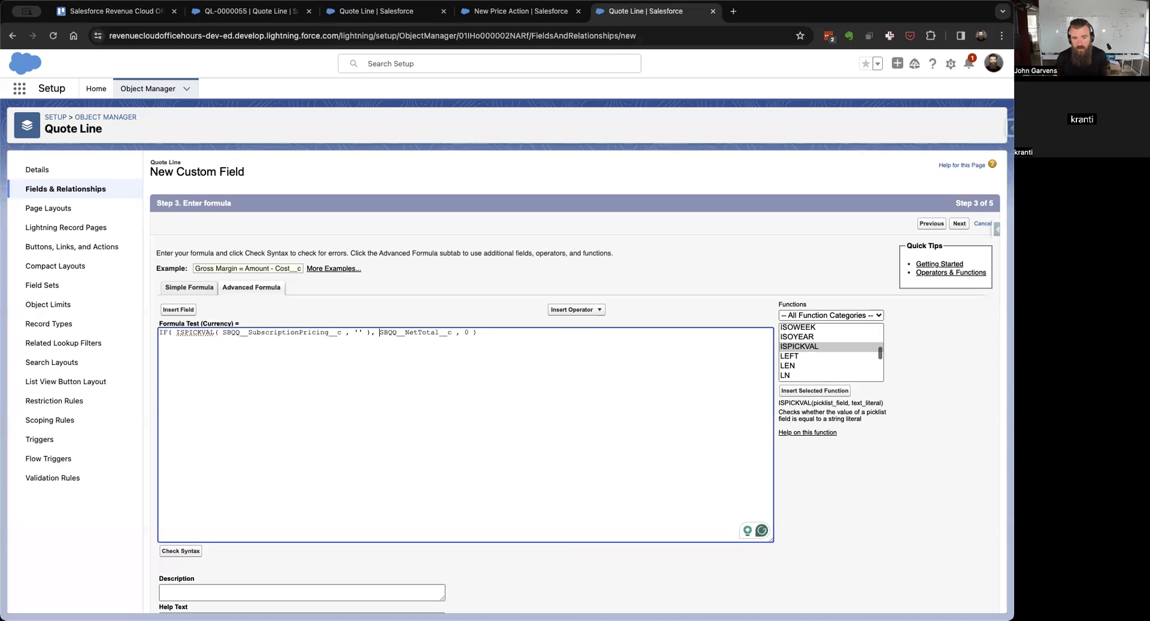
Step: Check the syntax of the revised formula and select its entire text
click(182, 552)
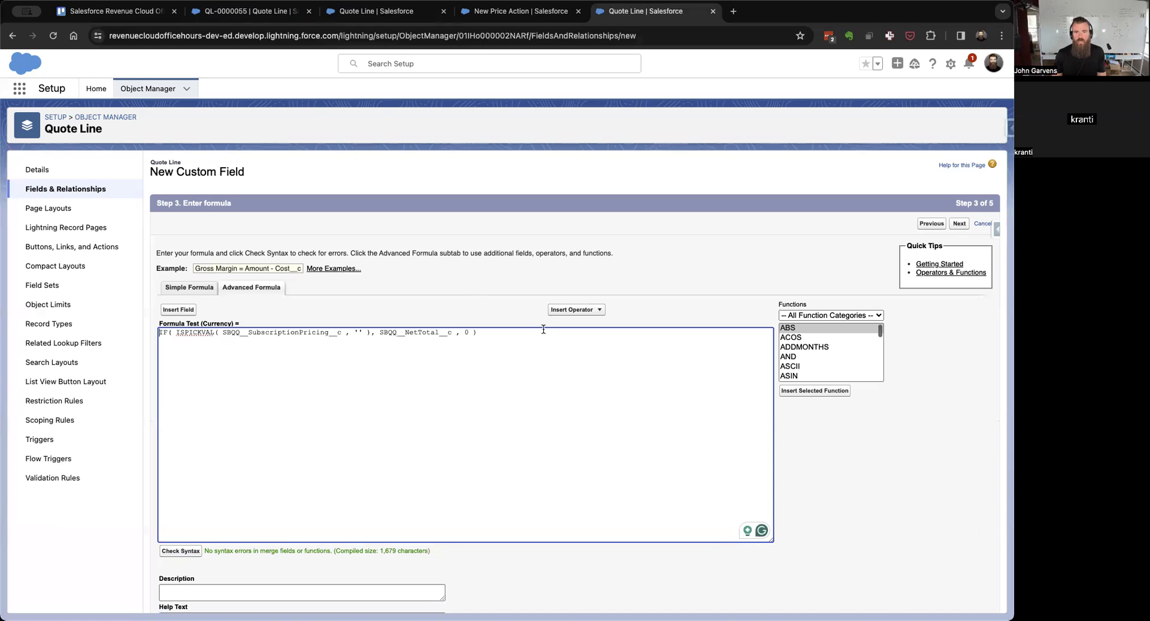
key(ctrl+a)
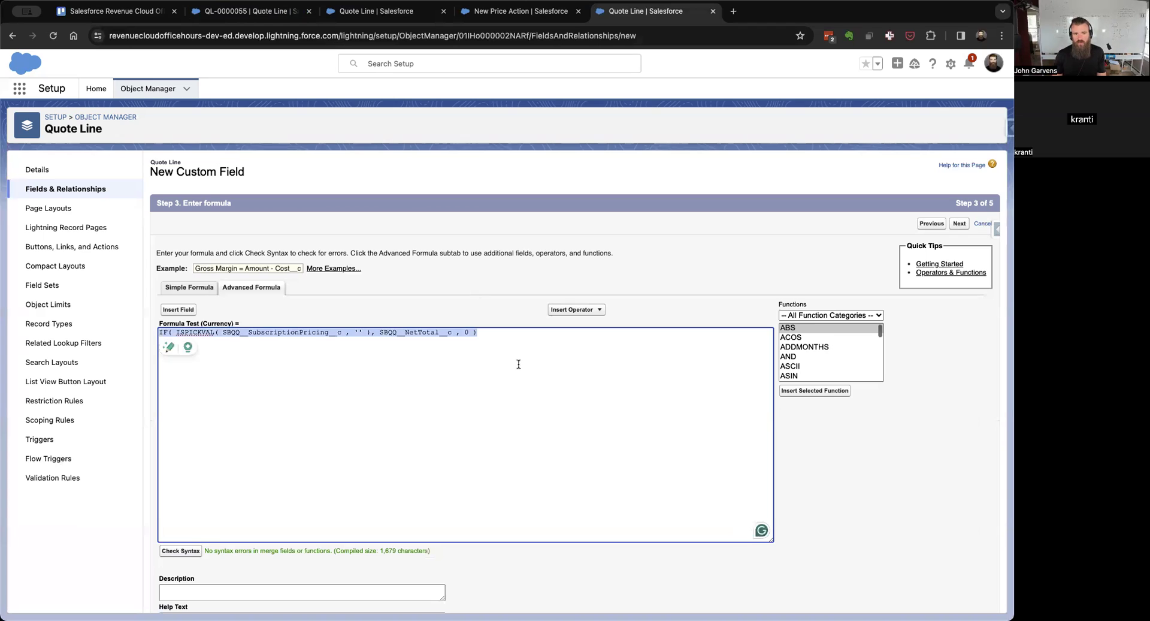
key(super+Tab)
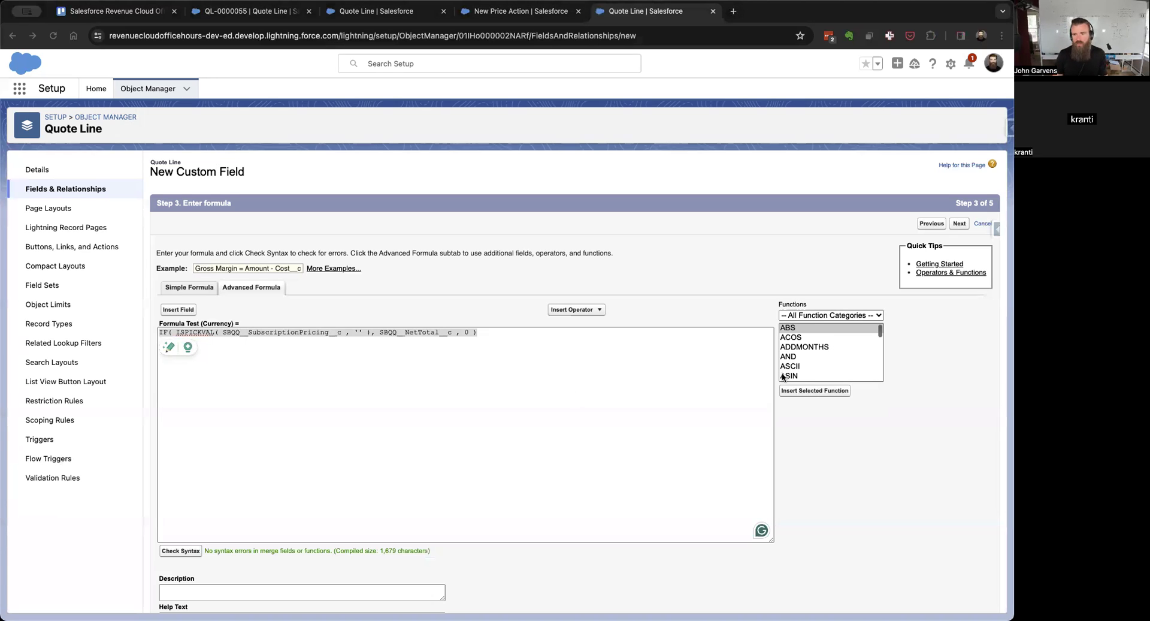
Step: Save the Formula Test field with the preset field-level security, adding it to the Quote Line Layout
click(960, 224)
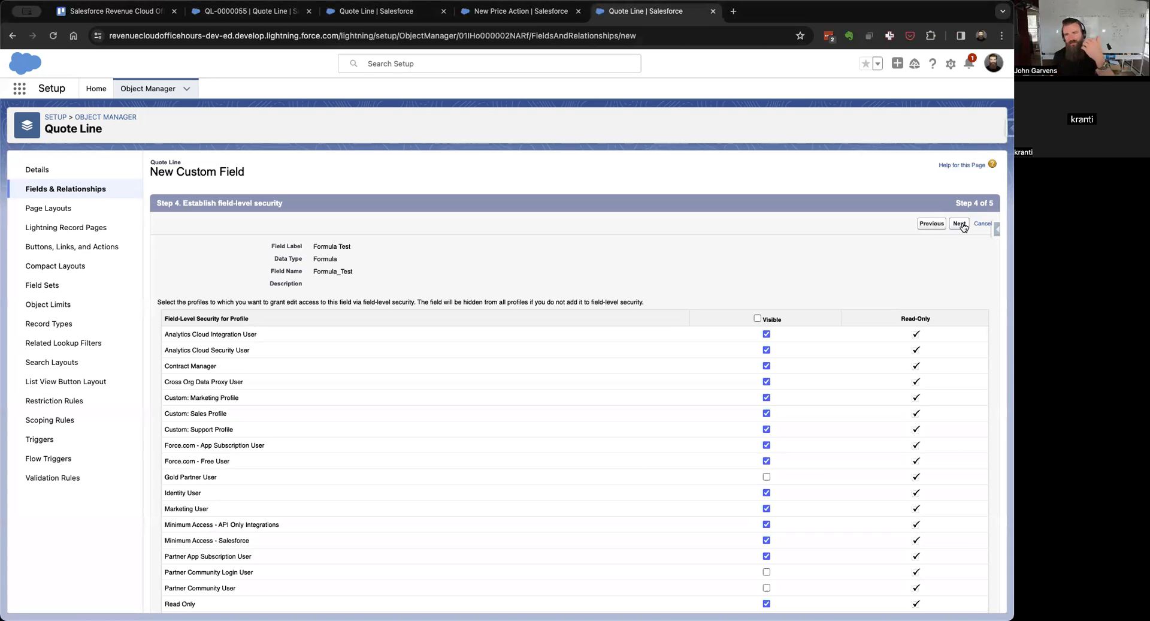
click(961, 224)
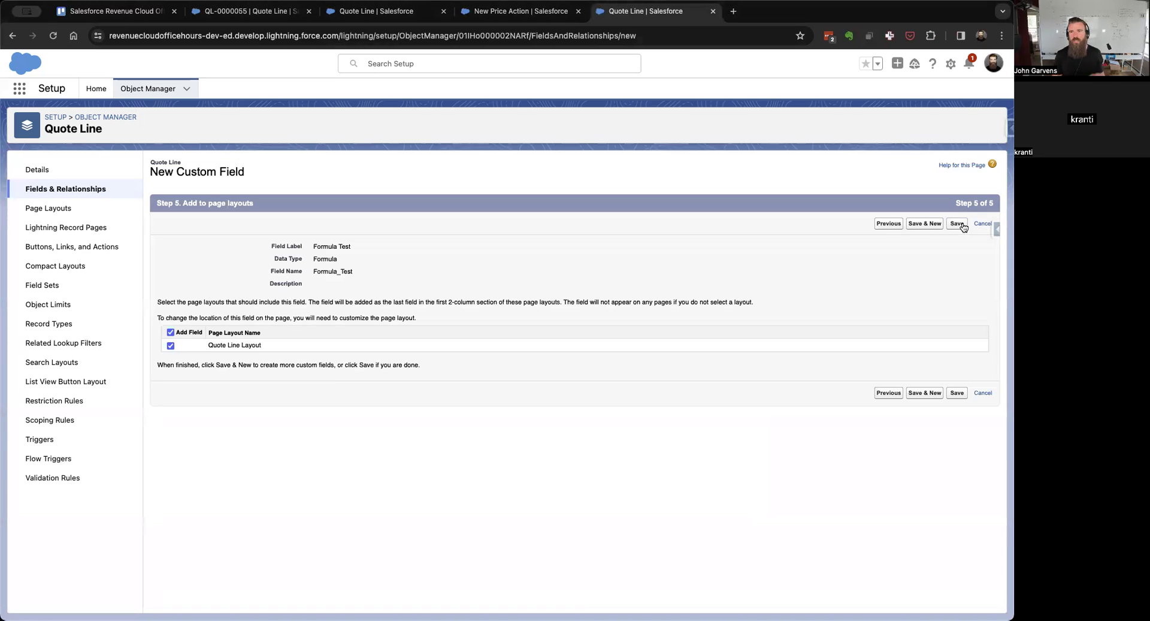
click(961, 224)
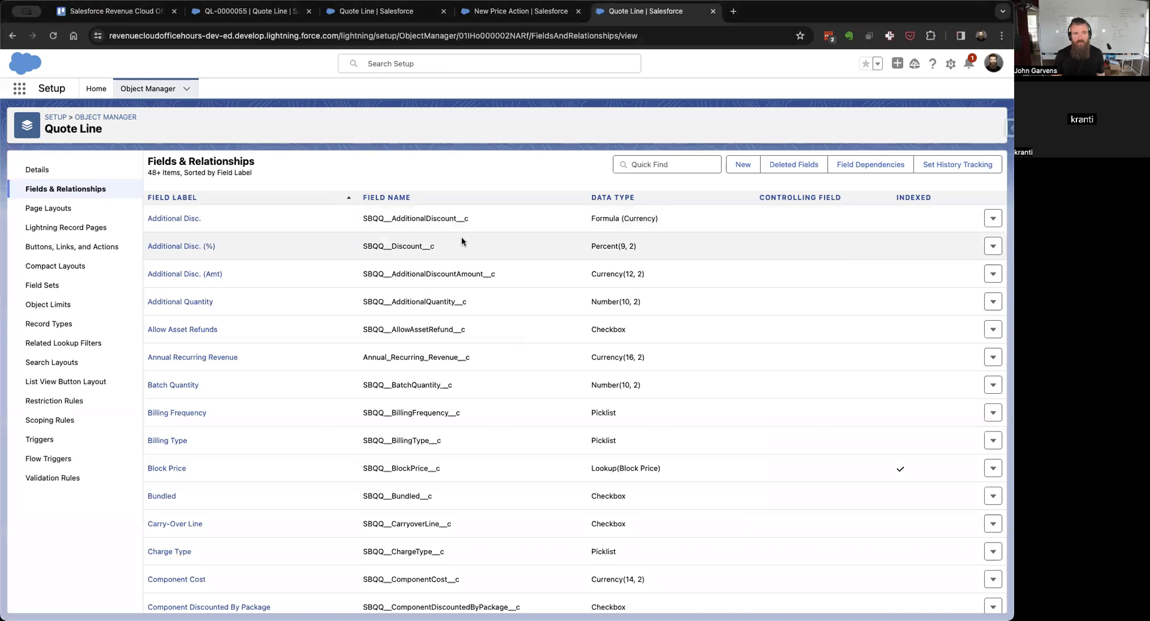
Step: Reload the PB&J Club Membership quote line record to view its Formula Test value
click(384, 12)
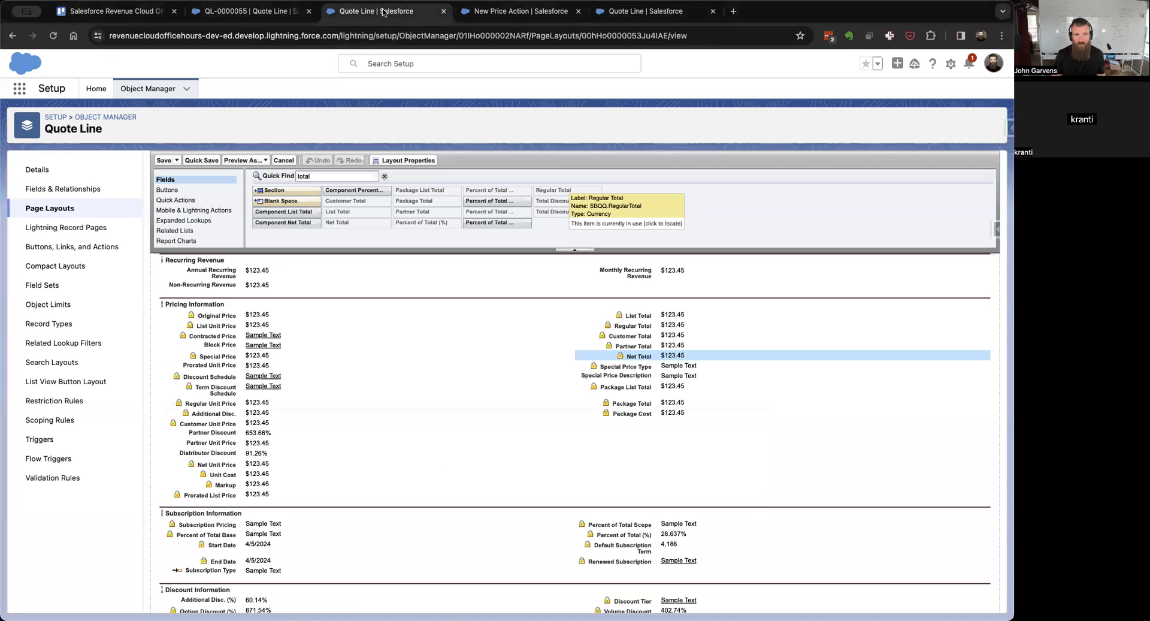
click(247, 11)
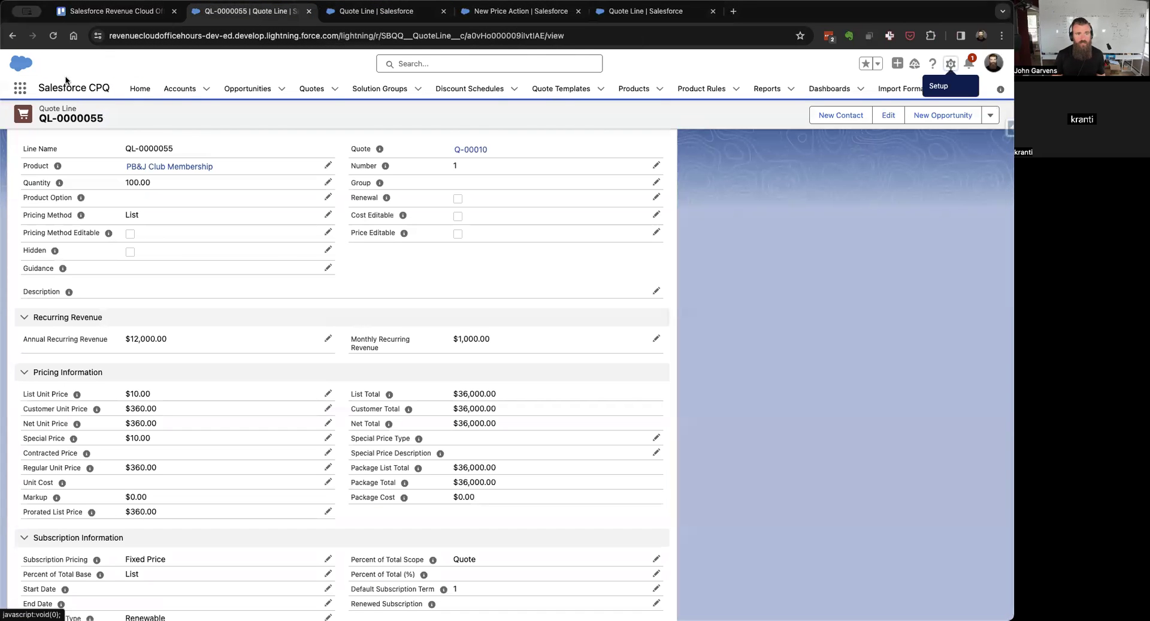
click(53, 36)
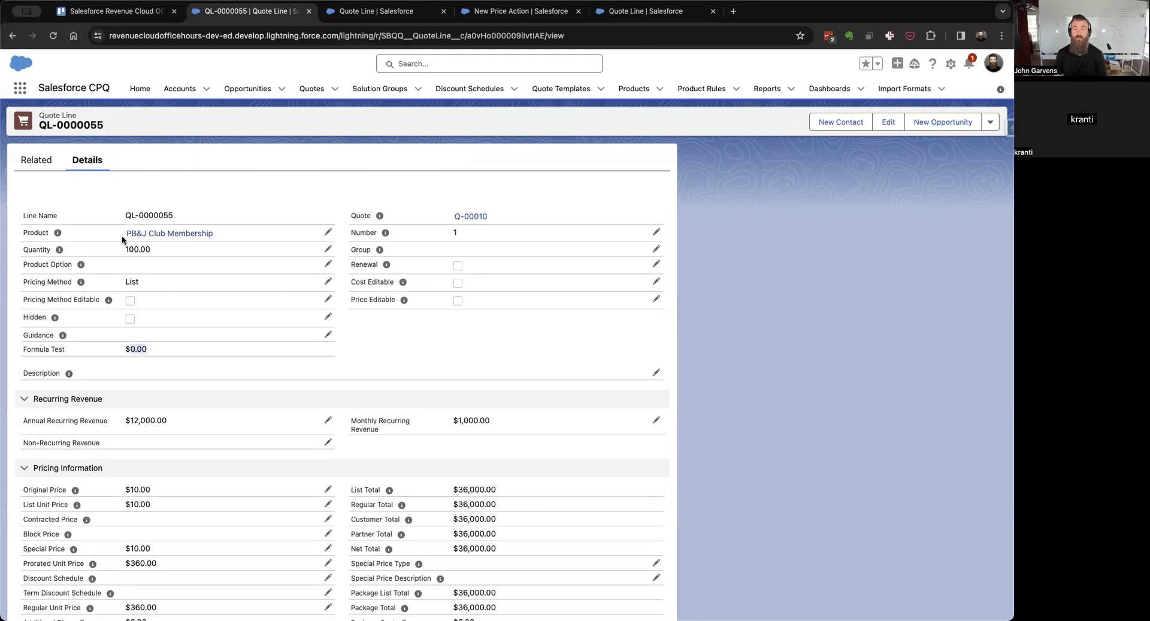
Step: Open the parent quote of this quote line and start editing its lines
click(463, 216)
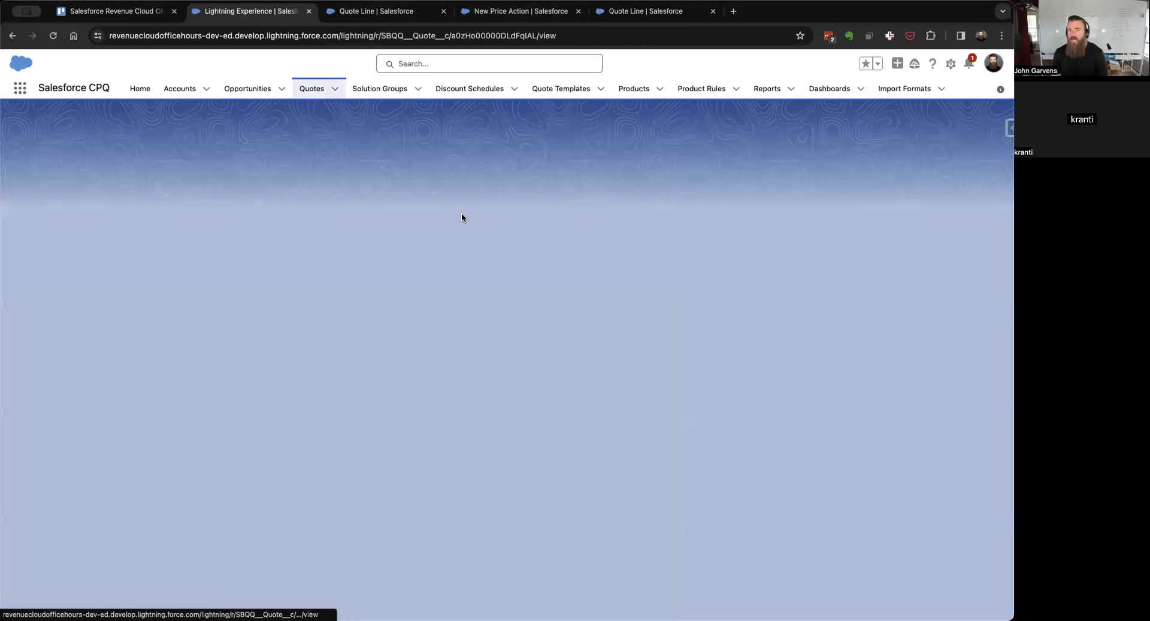
mouse_move(462, 215)
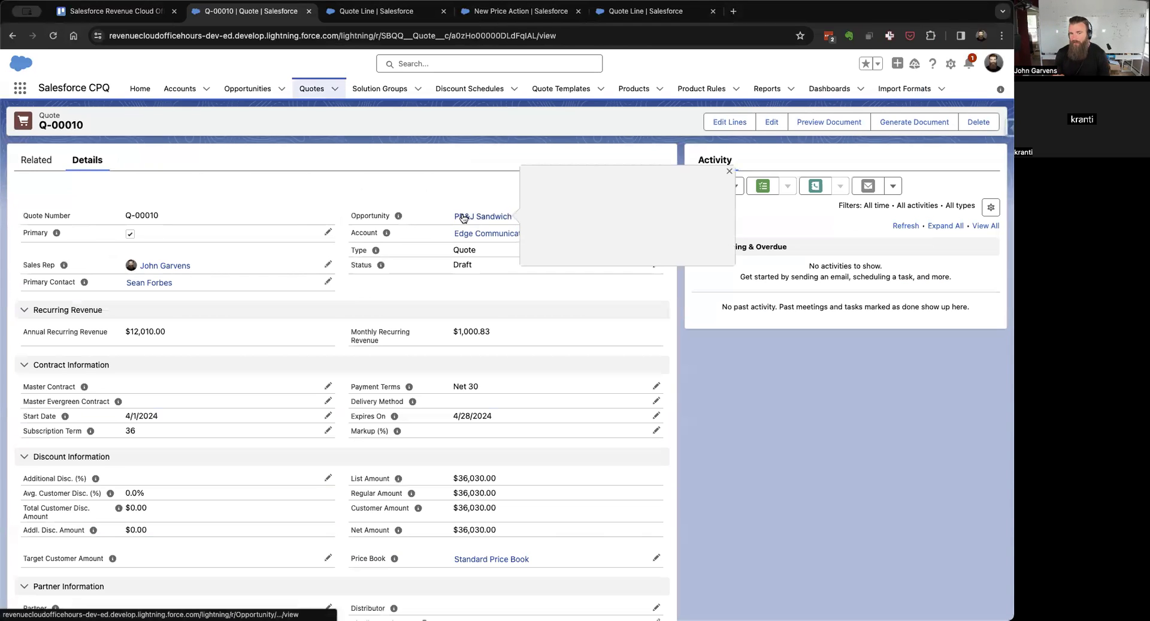
click(730, 121)
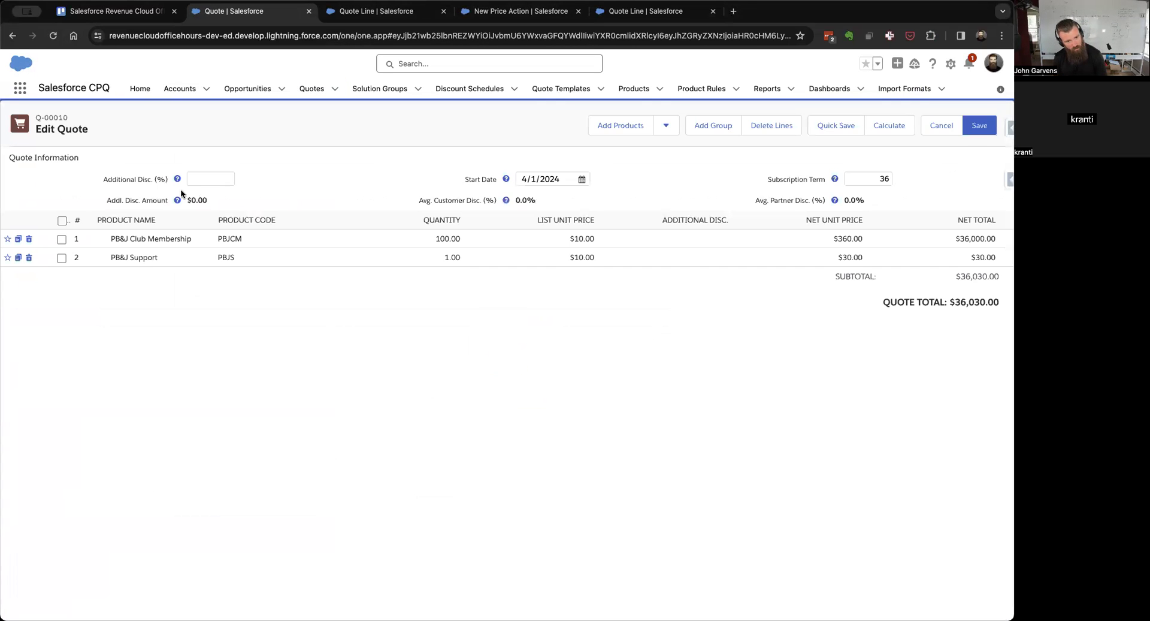
Step: Add the Peanut Butter & Jelly Sandwich bundle (PBJ) to the quote with its preselected options
click(617, 124)
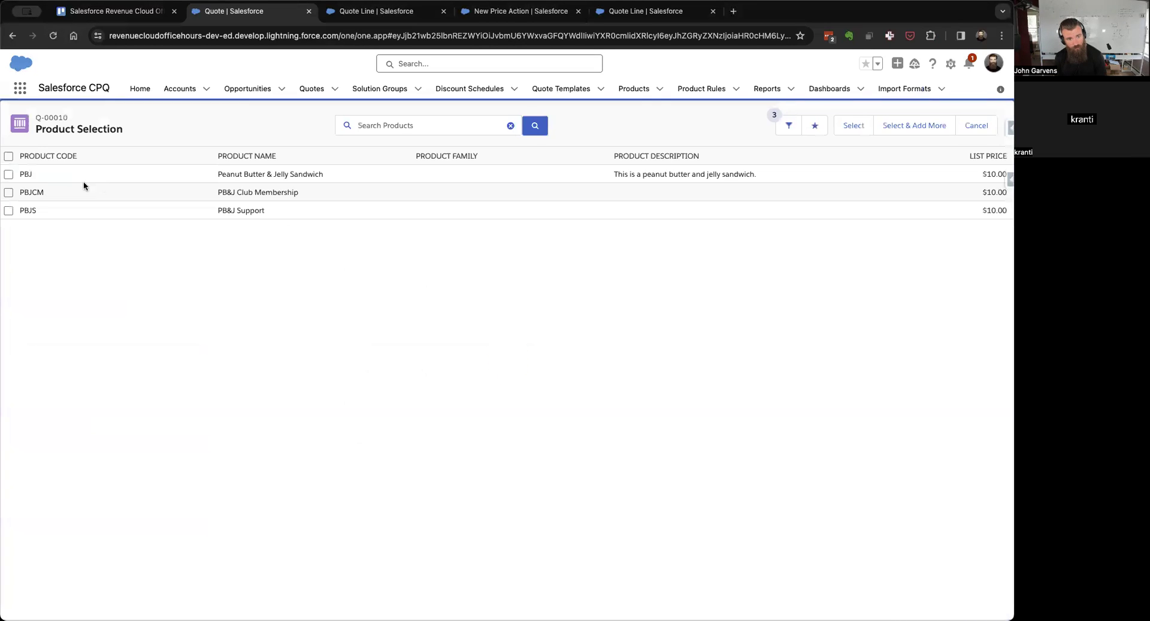
click(9, 174)
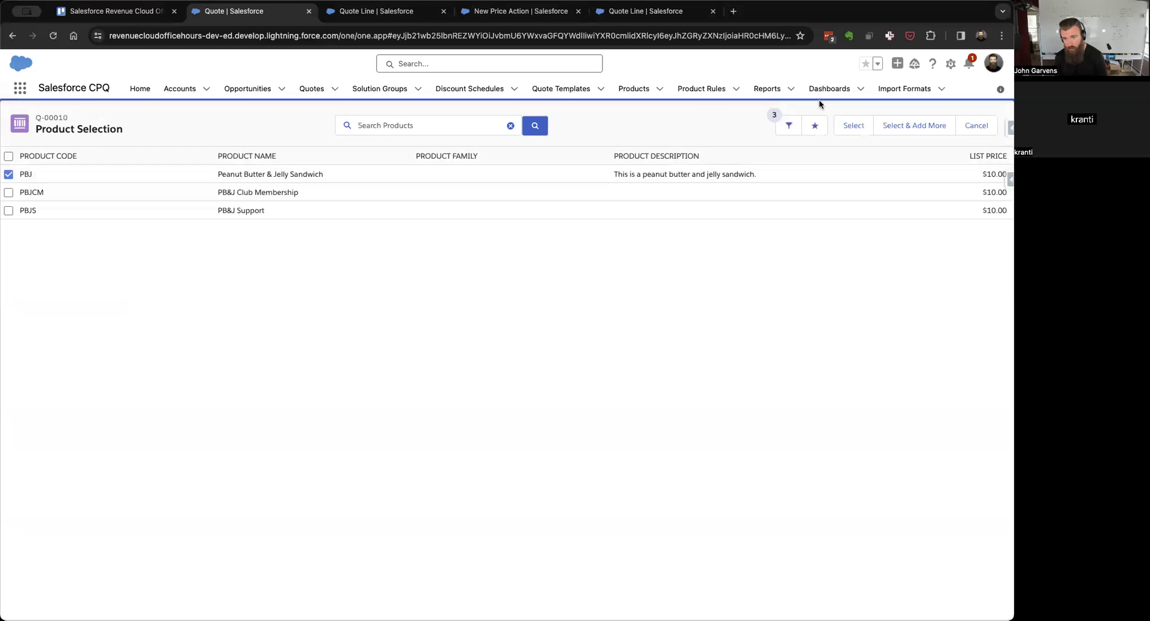
click(852, 125)
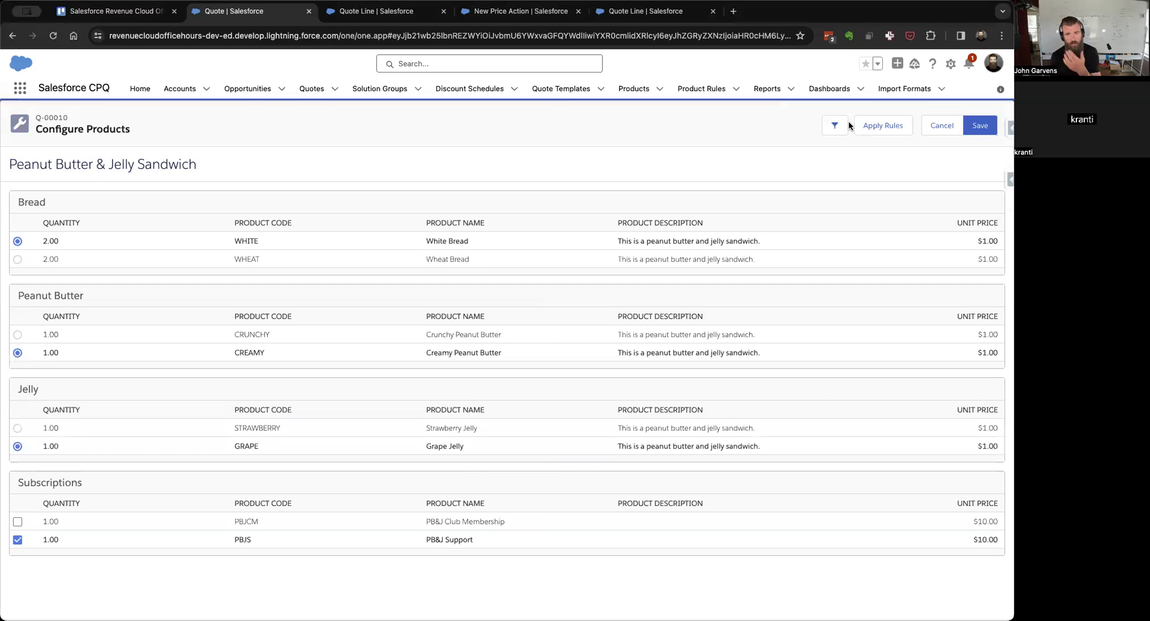
click(980, 127)
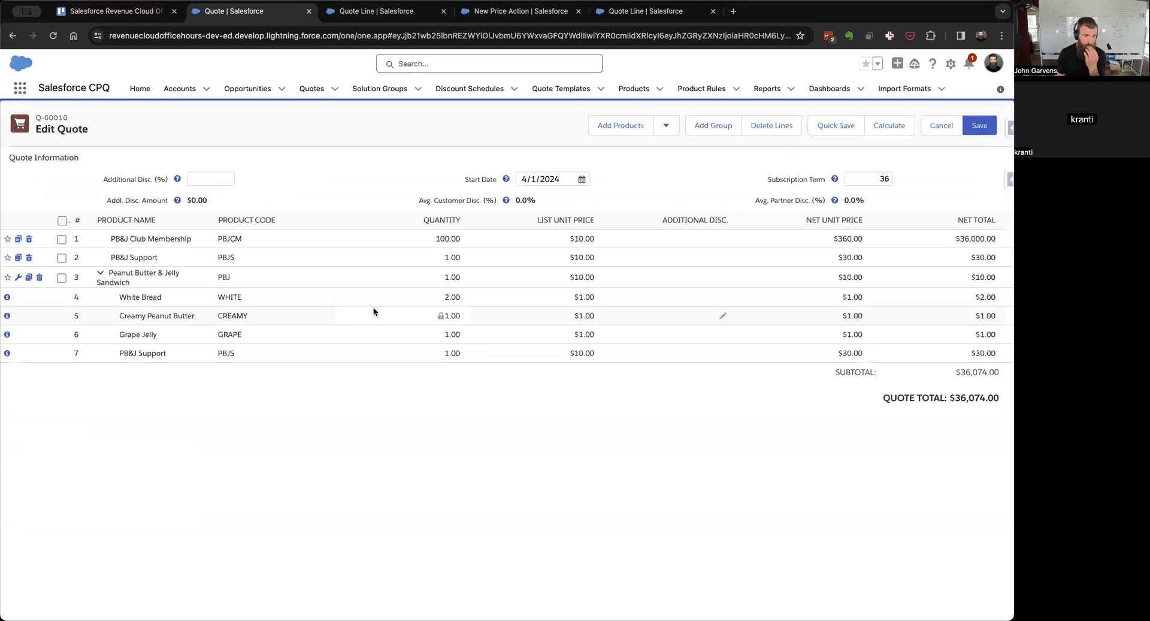
Step: Set the Peanut Butter & Jelly Sandwich quantity to 100 and recalculate the quote
click(450, 276)
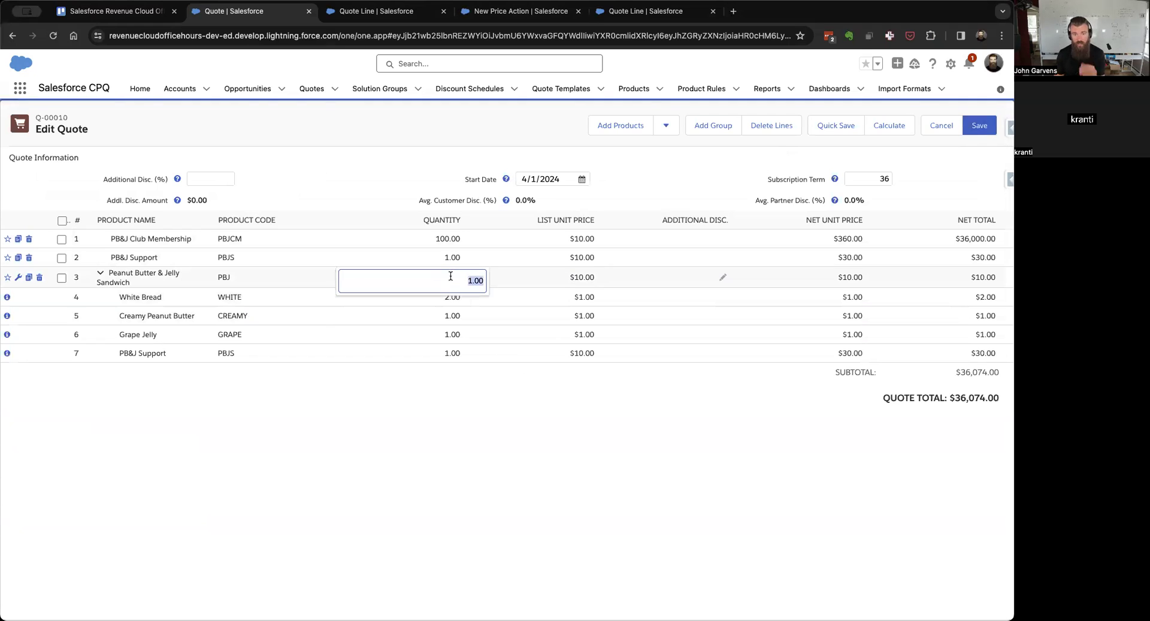
text(100)
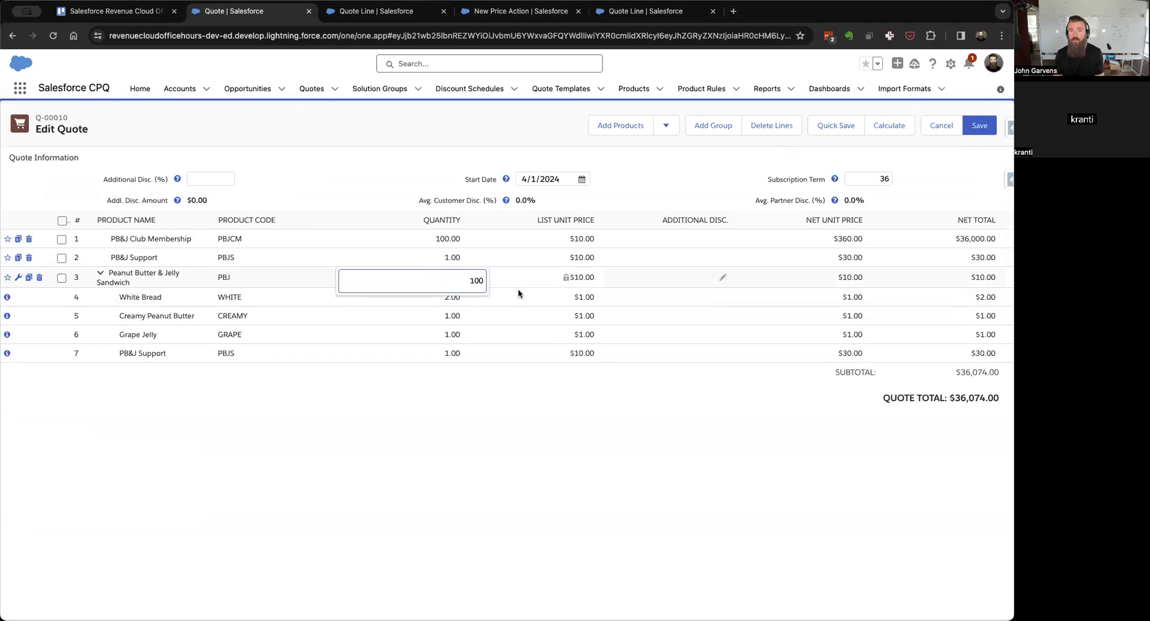
click(885, 128)
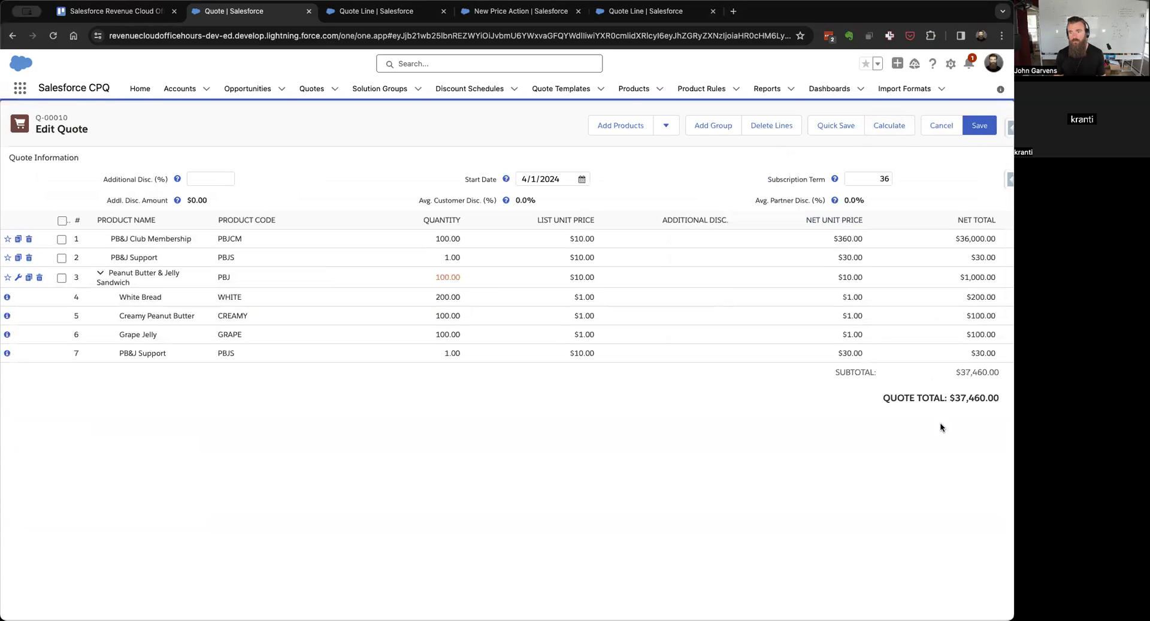
Step: Save the edited quote and open its White Bread quote line to compare Formula Test with Net Total
click(988, 129)
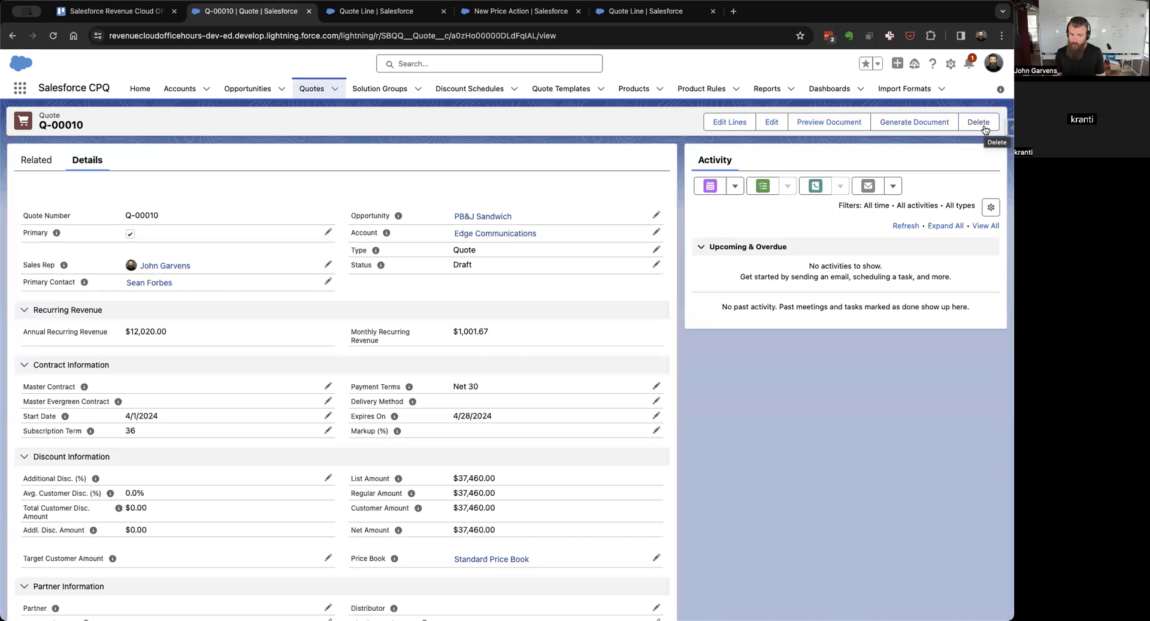
click(27, 162)
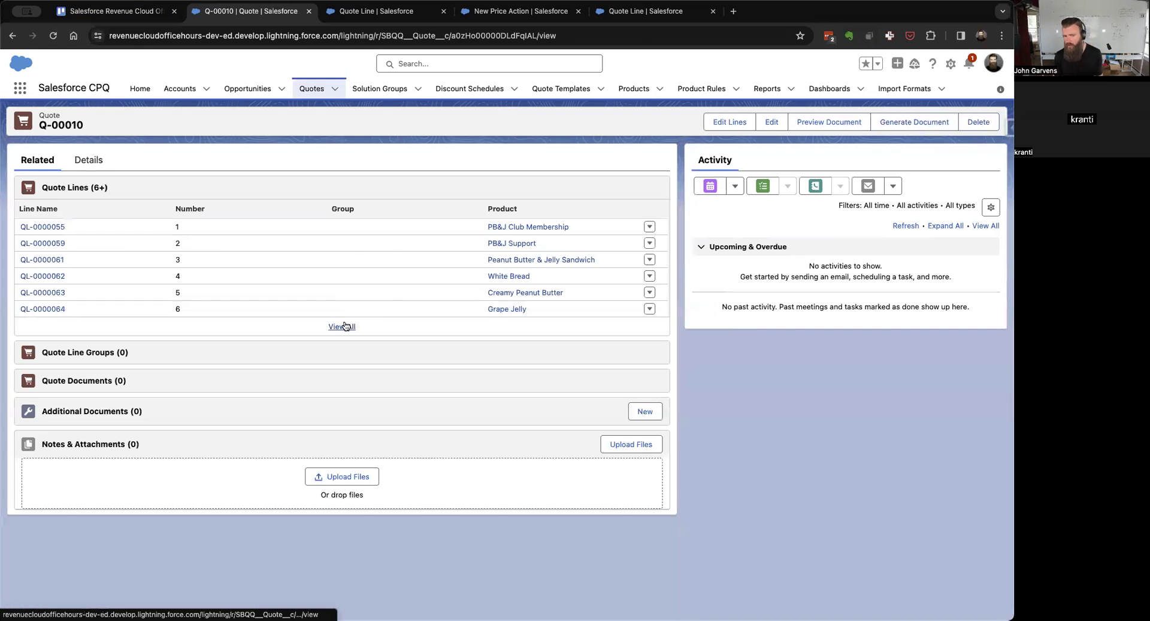
click(344, 326)
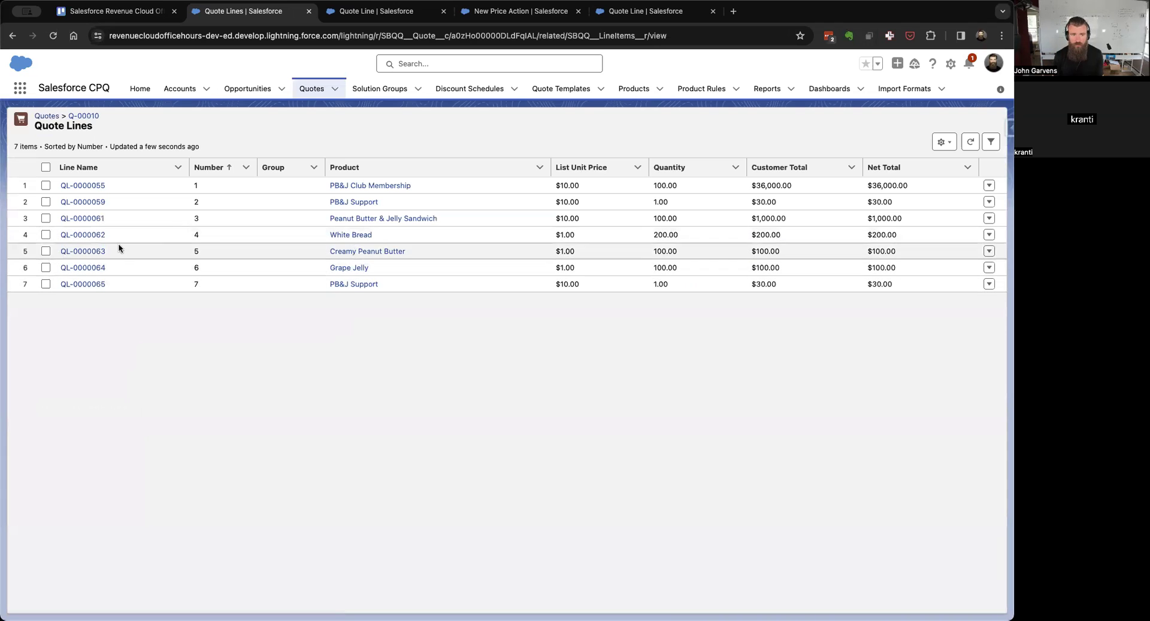
click(89, 234)
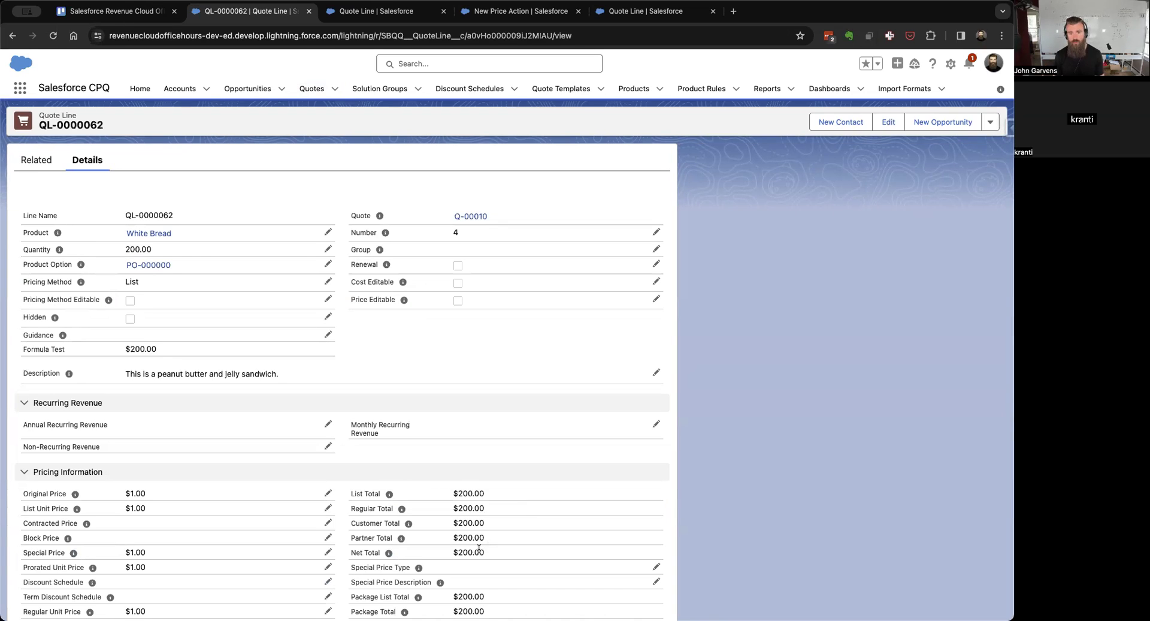
drag(458, 552, 484, 553)
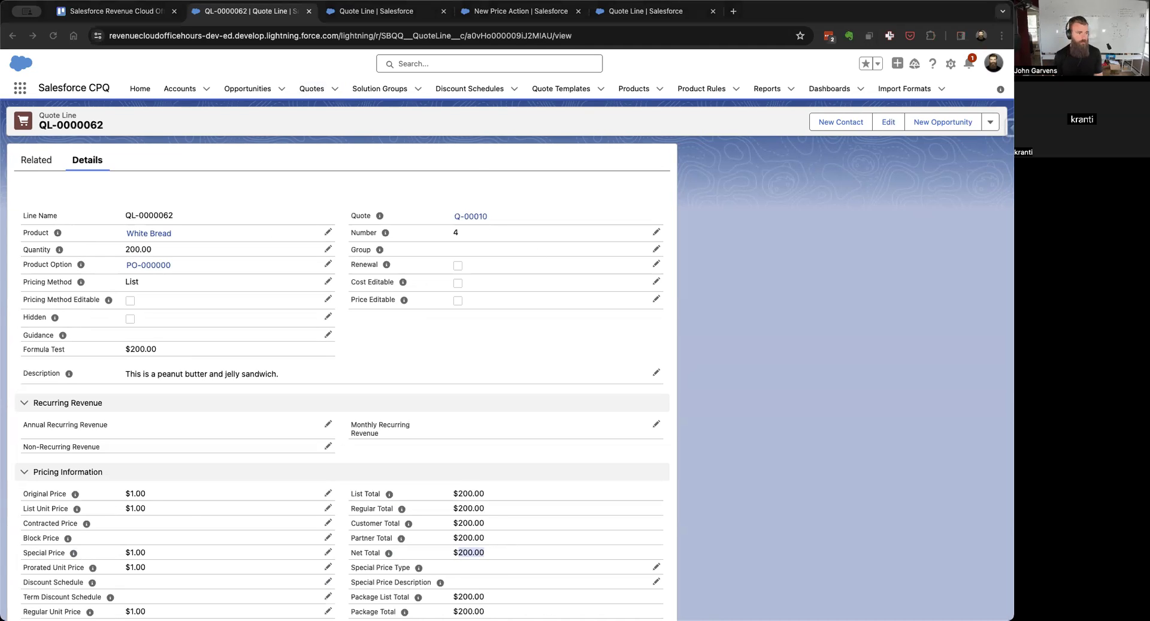
Step: Set the new Non_Recurring_Revenue__c price action's formula to IF( ISPICKVAL( SBQQ__SubscriptionPricing__c , '' ), SBQQ__NetTotal__c , 0 ) and save the action
click(516, 8)
text(IF( ISPICKVAL( SBQQ__SubscriptionPricing__c , '' ), SBQQ__NetTotal__c , 0 ))
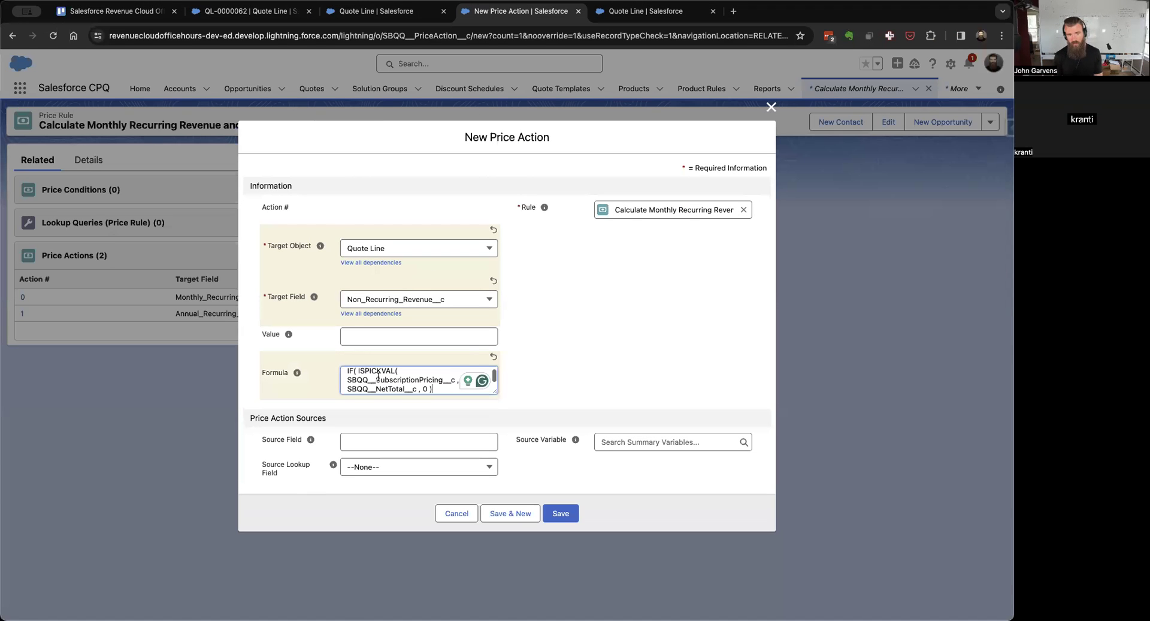
drag(495, 392, 495, 428)
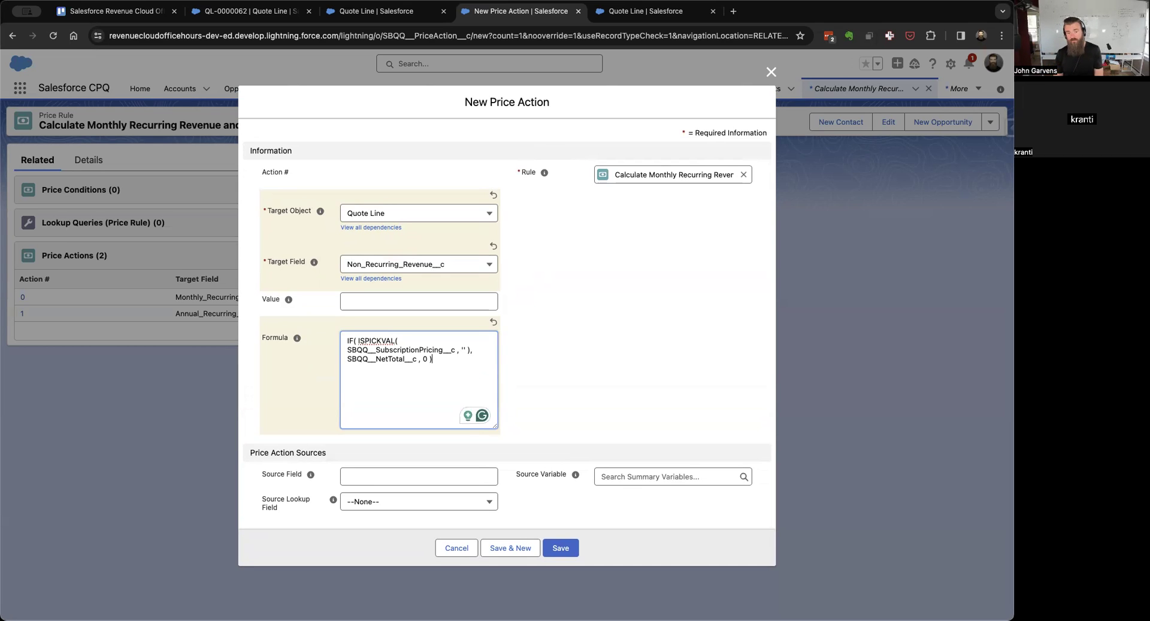
click(560, 547)
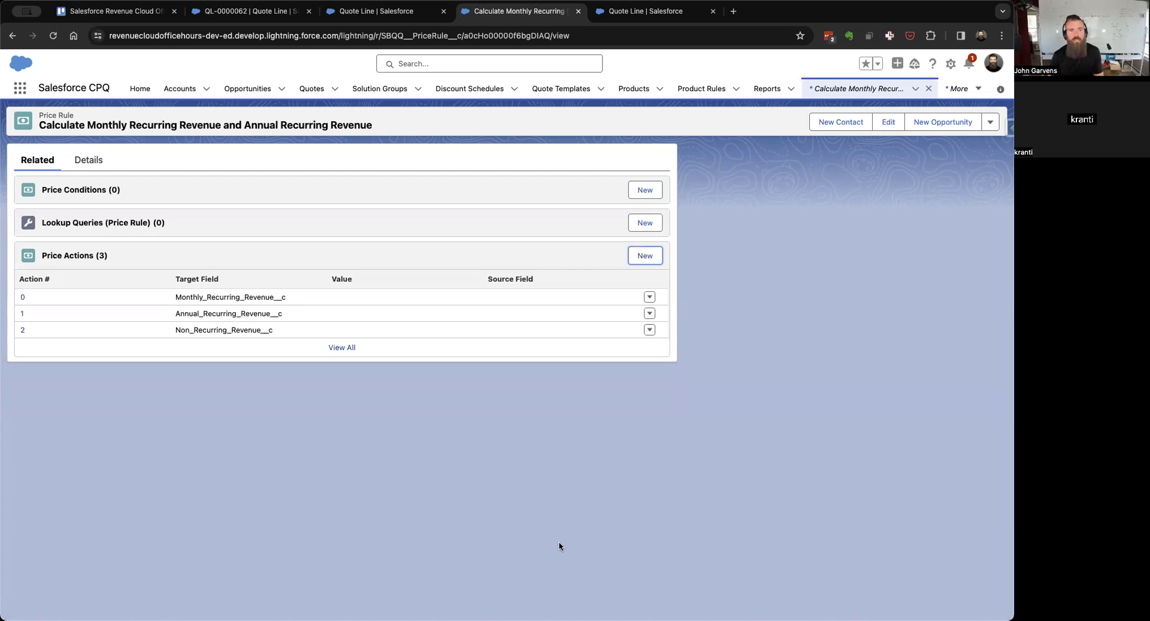
Step: Resave the parent quote's lines to run the price rule, then check Non-Recurring Revenue on the White Bread quote line
click(234, 13)
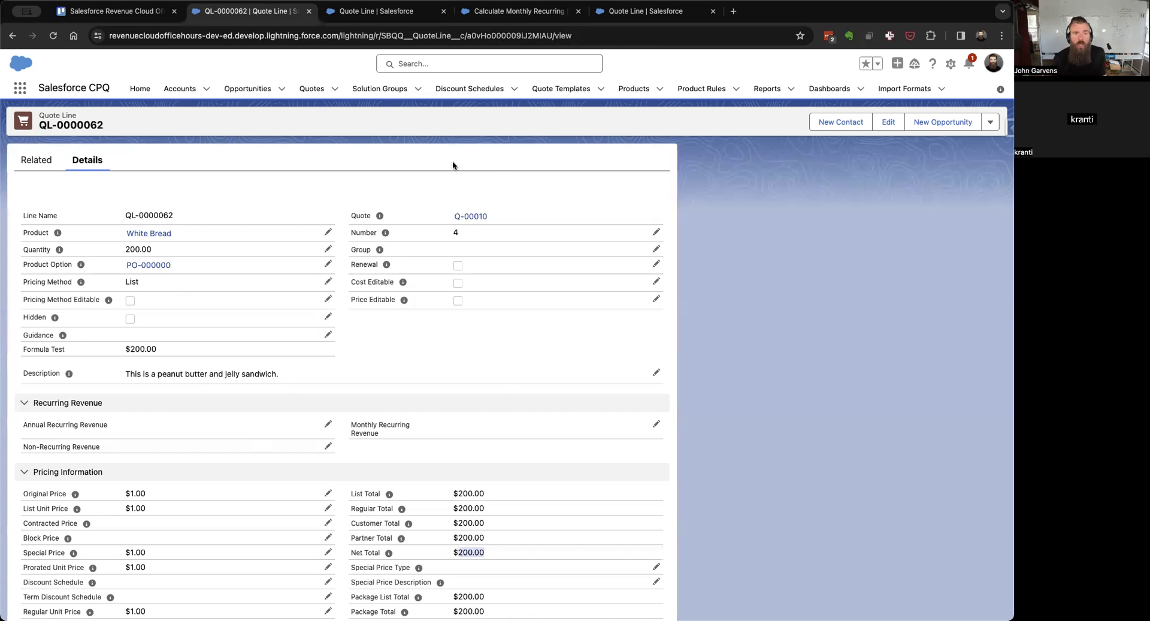
click(465, 217)
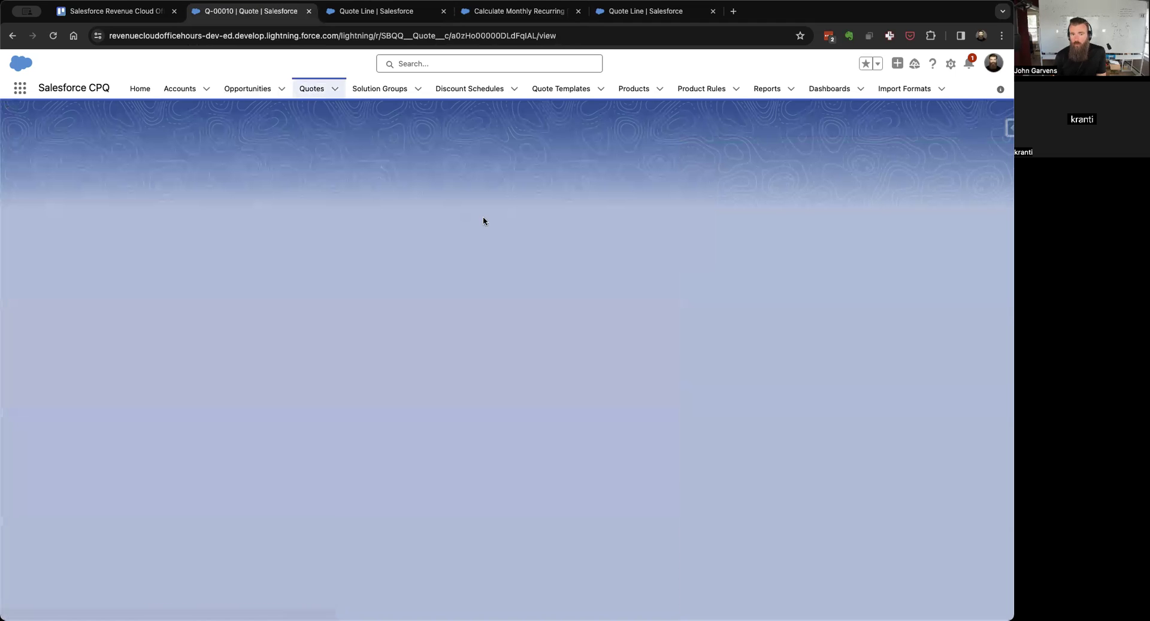
click(727, 122)
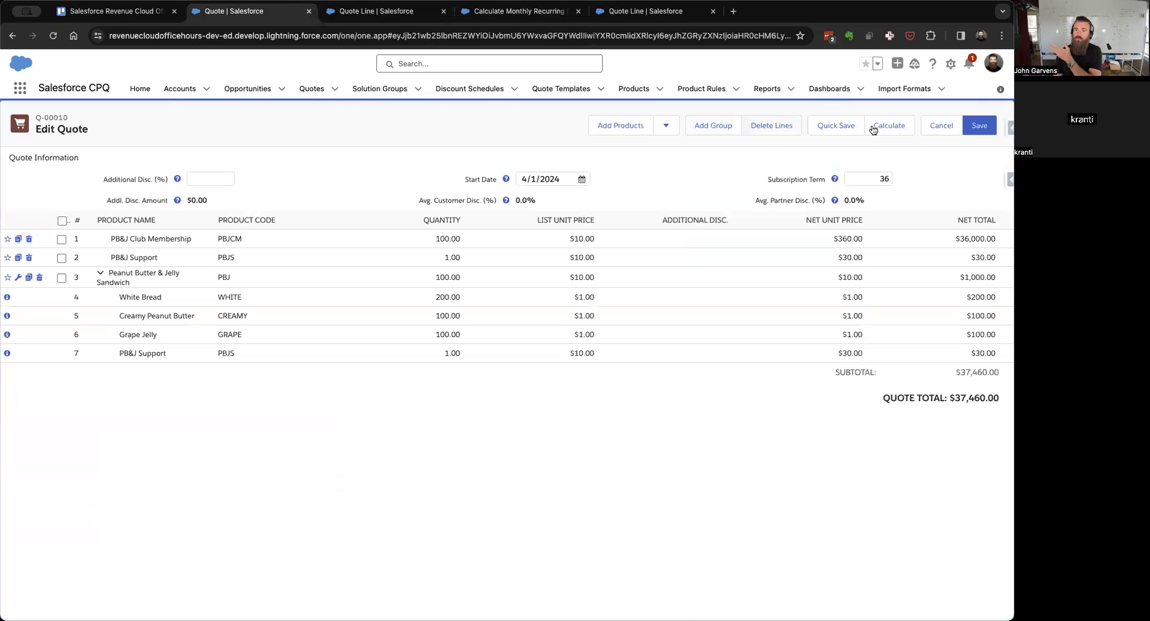
click(975, 128)
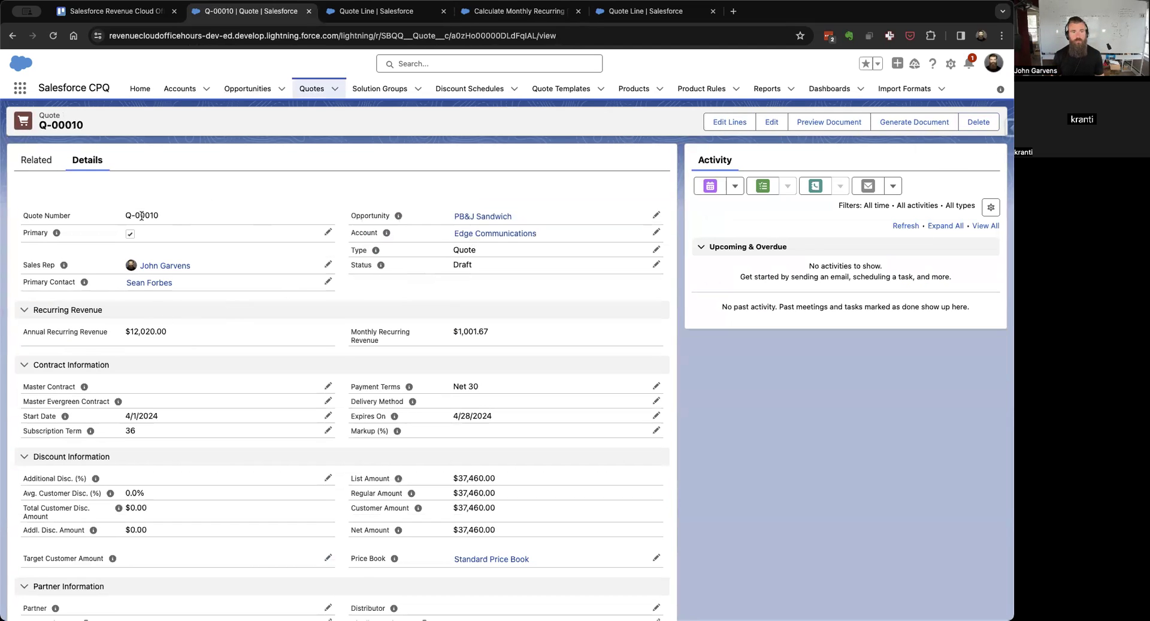
click(42, 165)
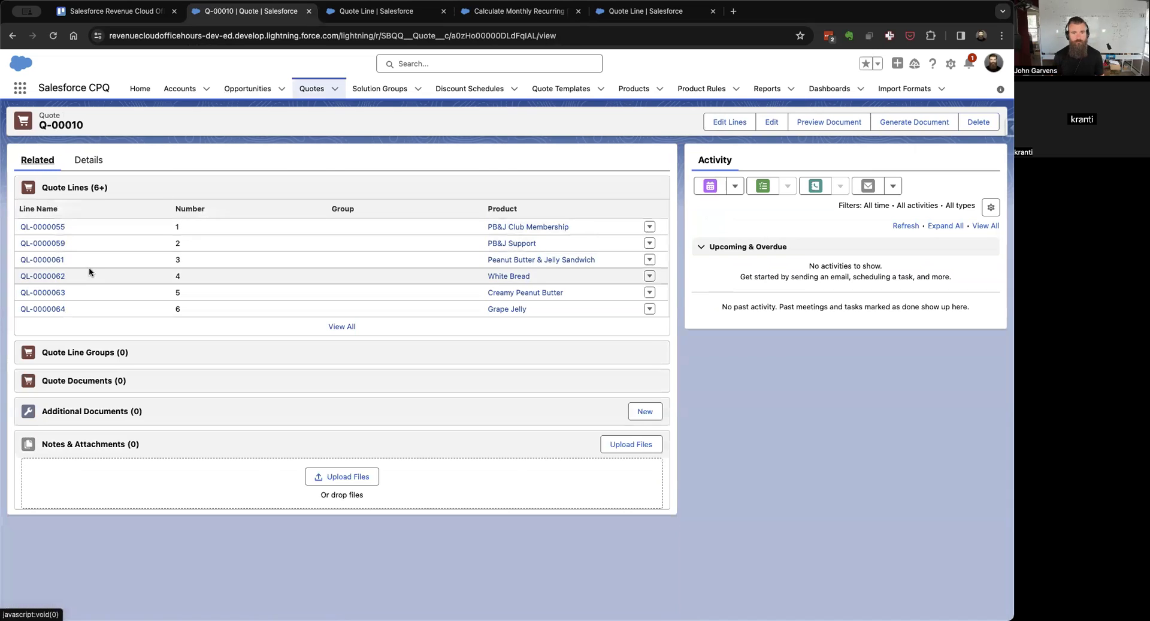
click(48, 276)
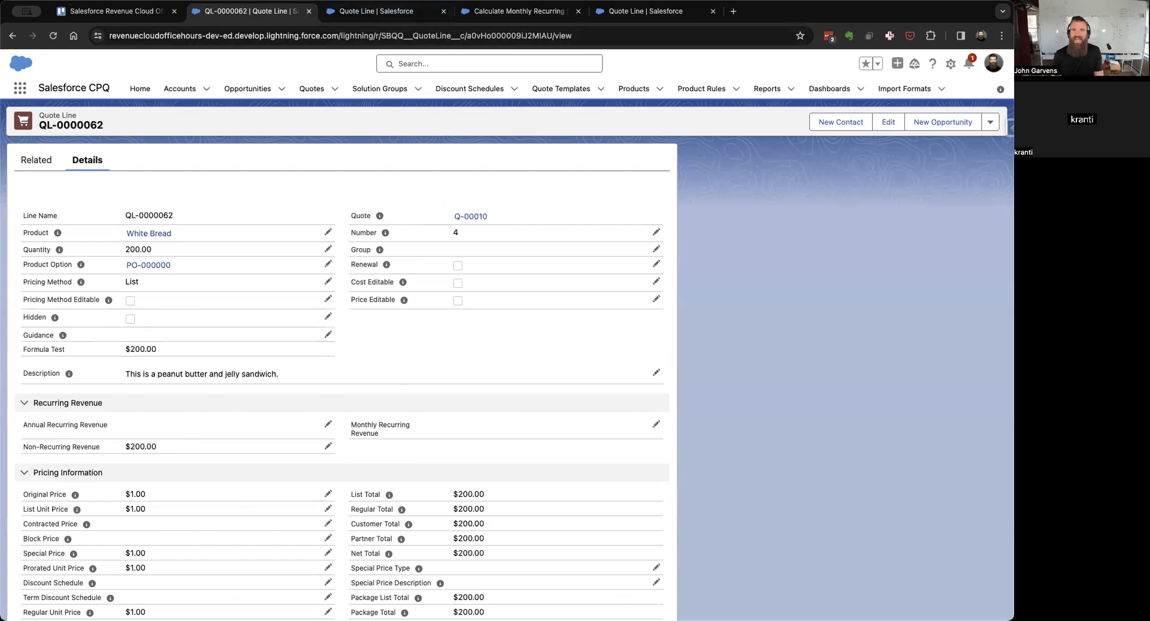
Step: Open the full price actions list of the Calculate Monthly Recurring Revenue and Annual Recurring Revenue price rule
click(376, 13)
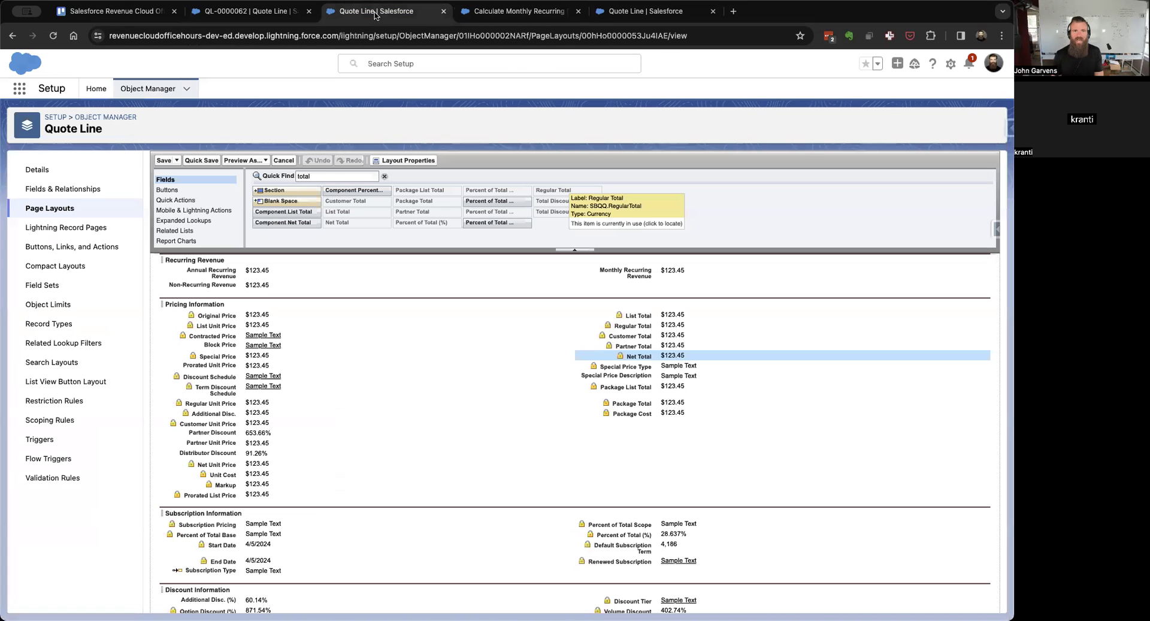
click(18, 90)
text(price)
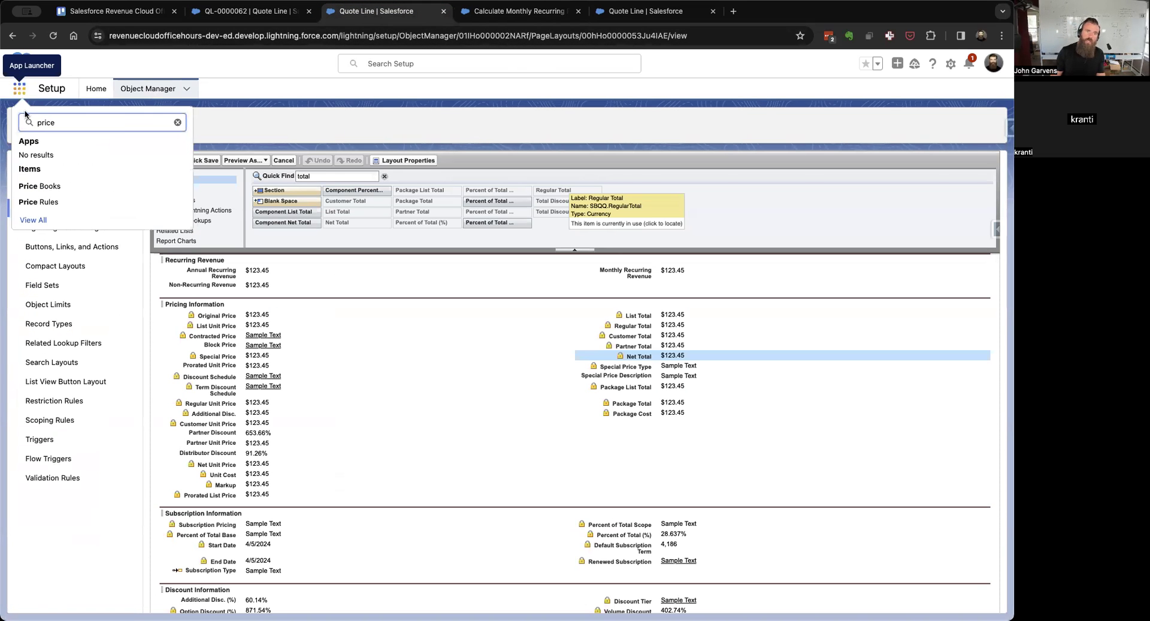
click(44, 202)
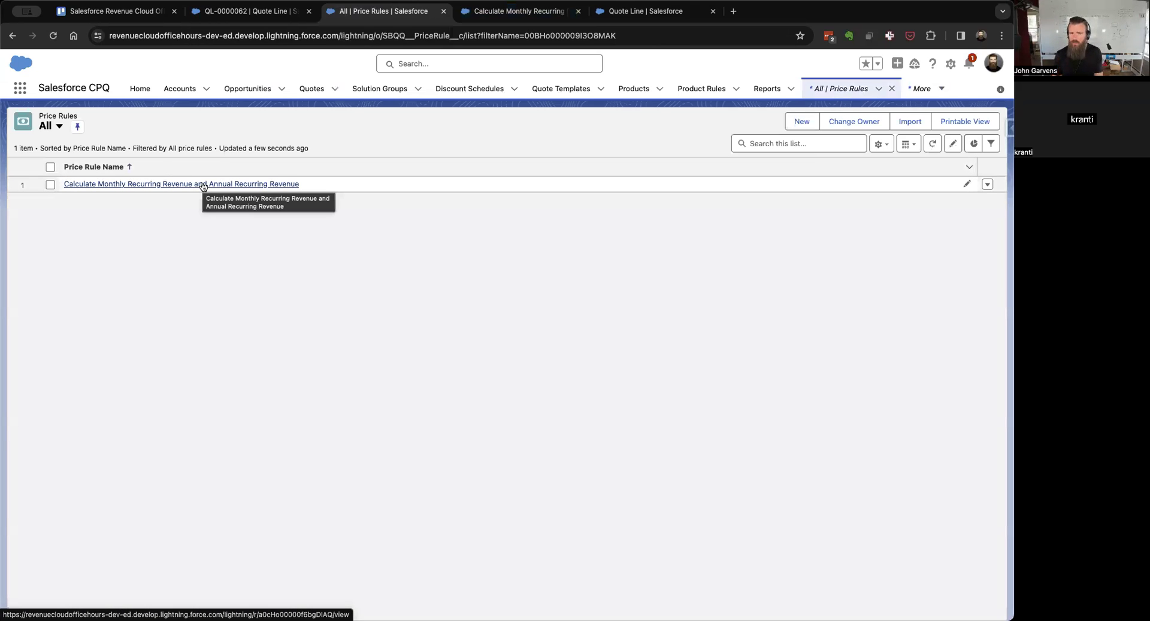
click(203, 184)
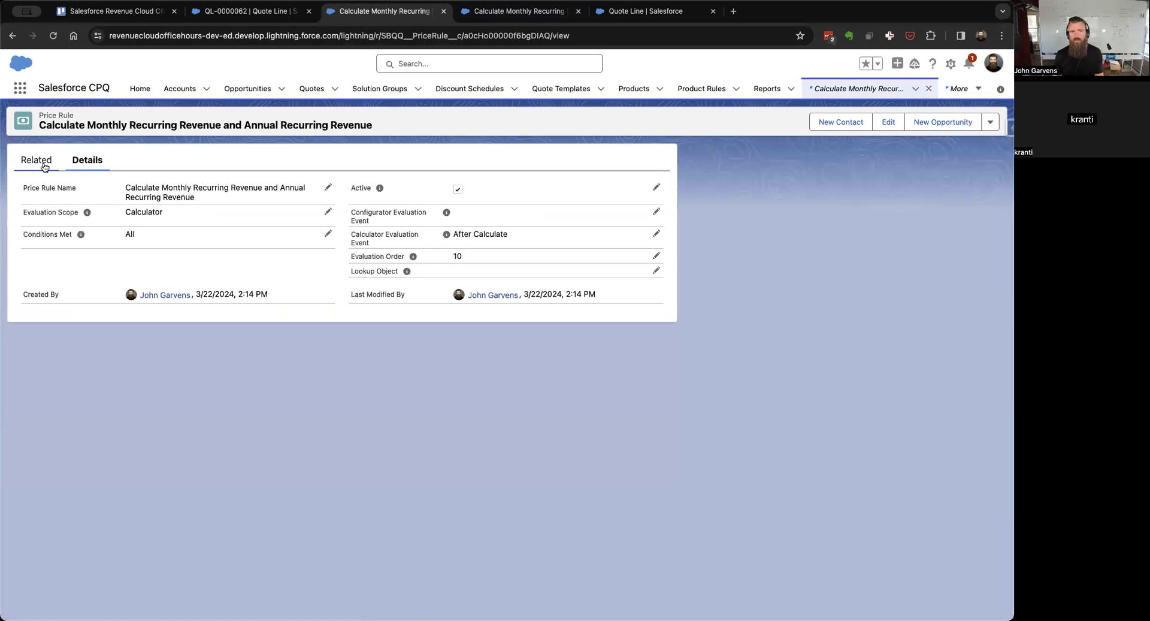
click(44, 165)
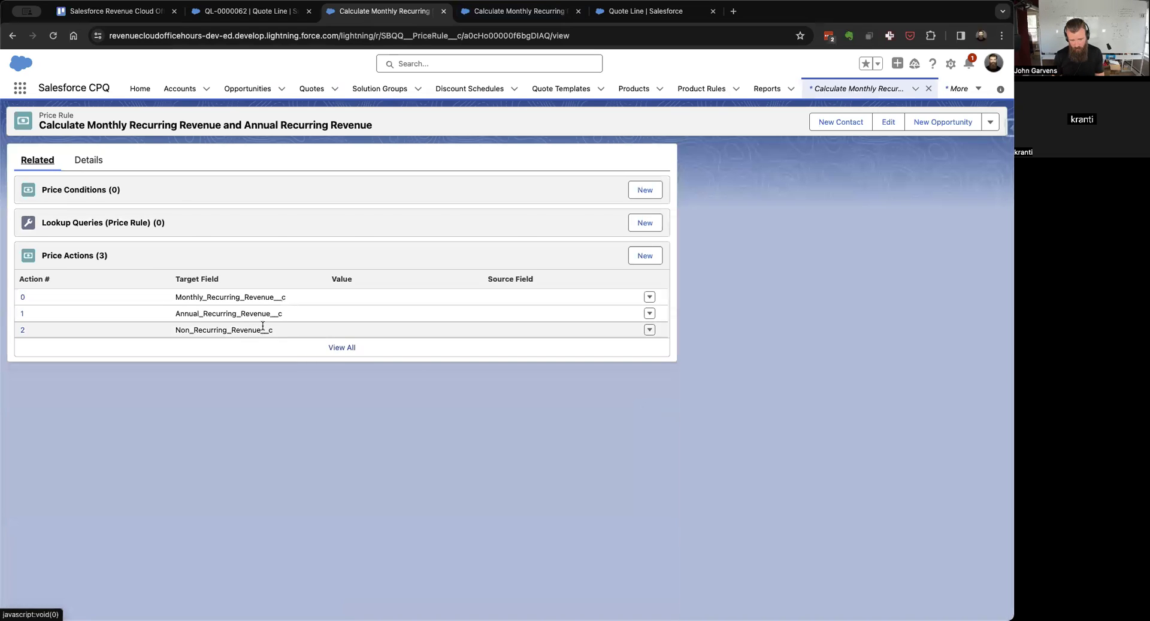
click(342, 348)
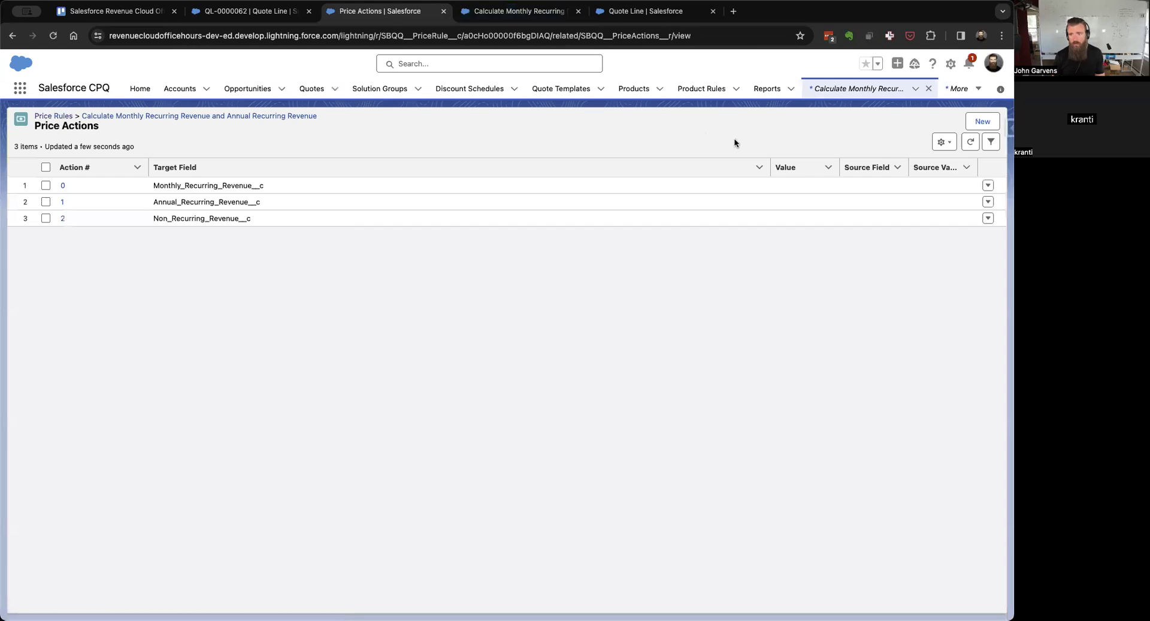
Step: Replace NULL with 0 in the Monthly_Recurring_Revenue__c price action's formula and save the action
click(988, 185)
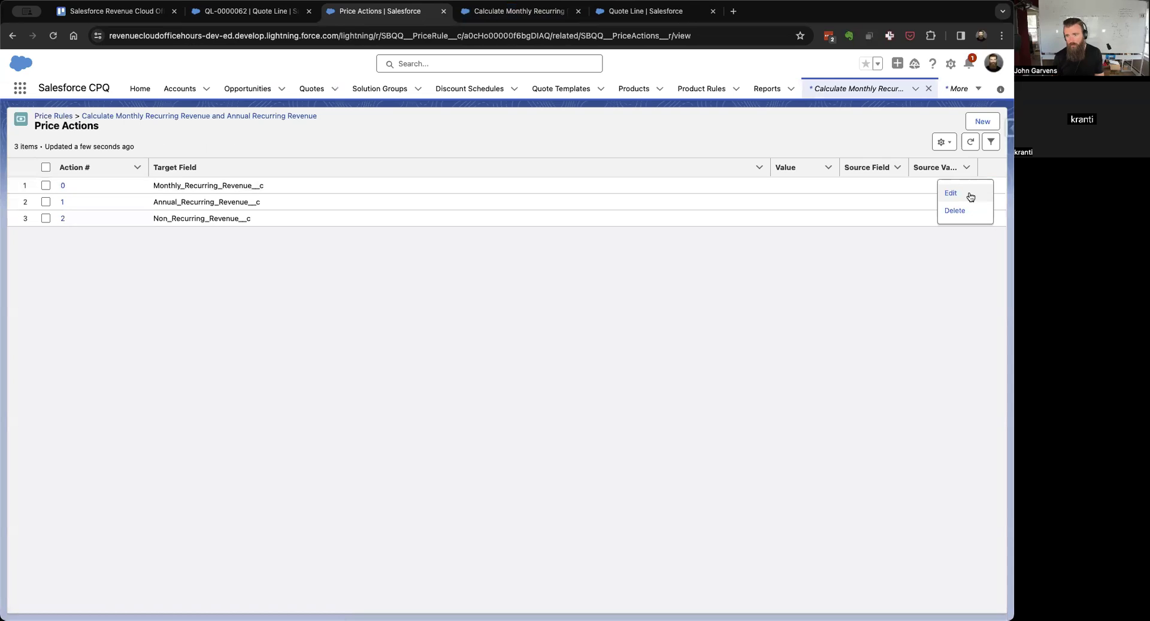
click(967, 195)
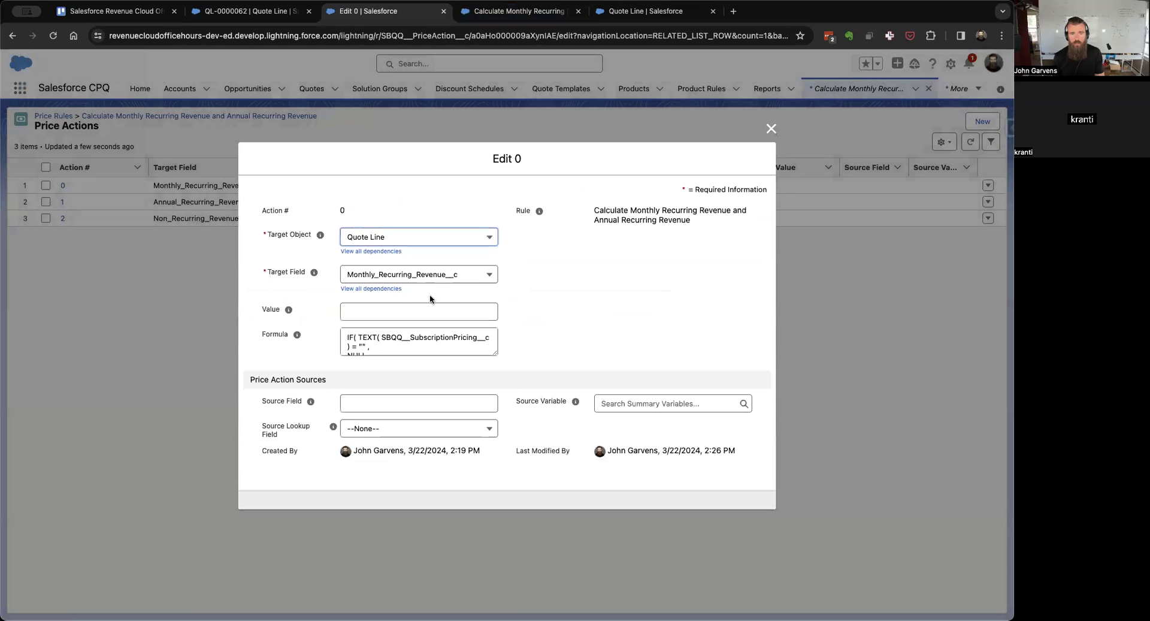
scroll(377, 341, down, 1)
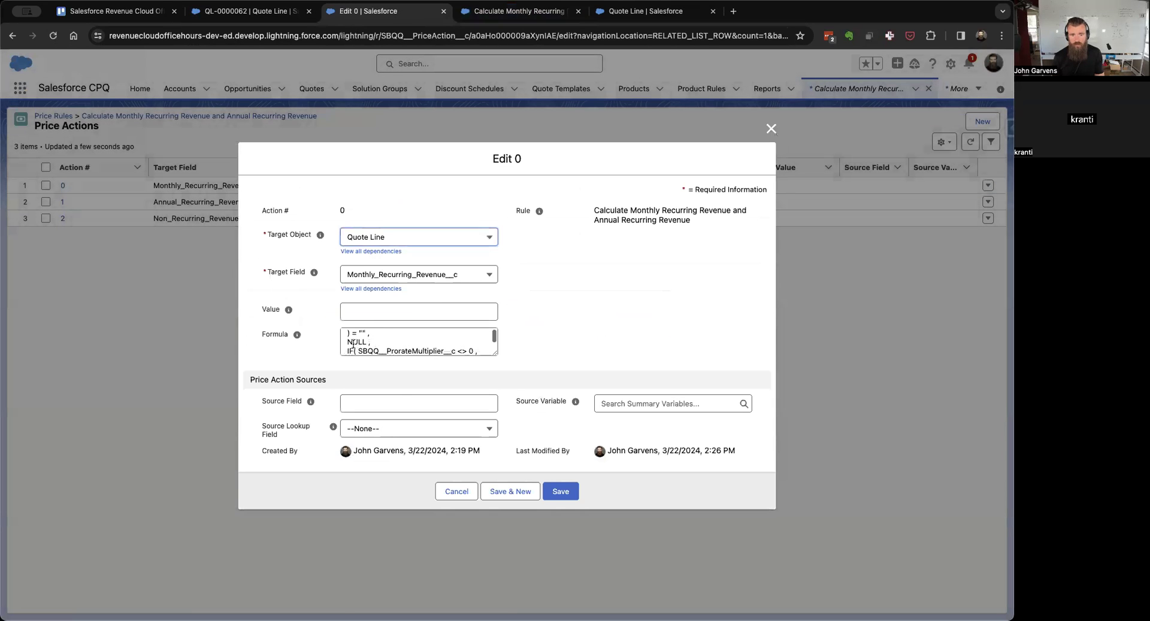
click(356, 342)
double_click(355, 342)
text(0)
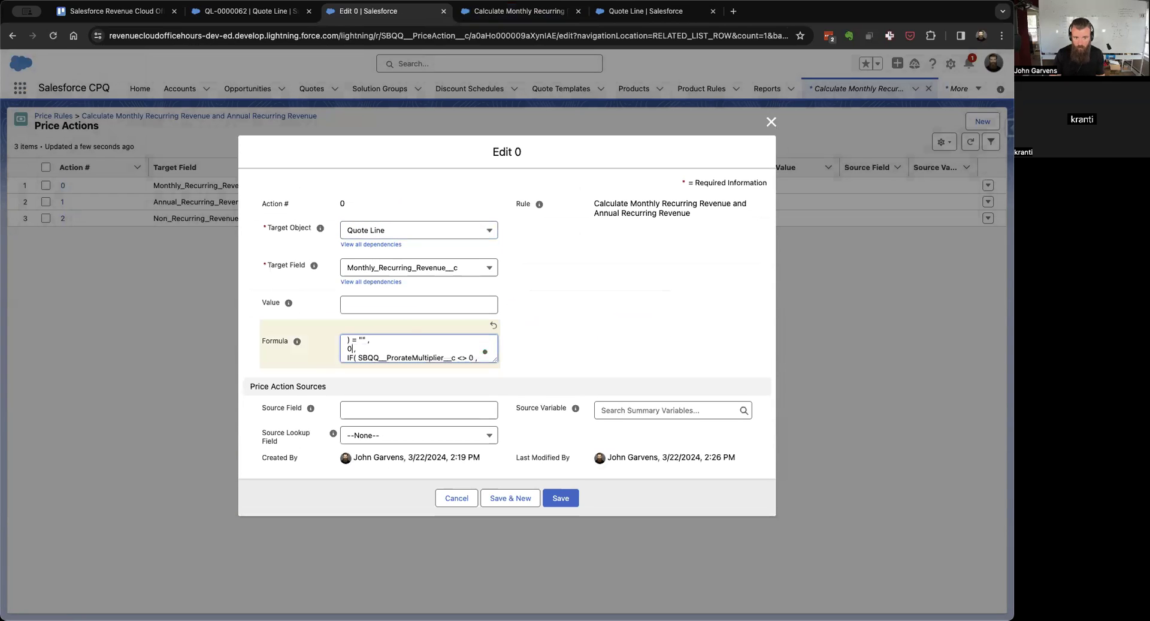
click(560, 498)
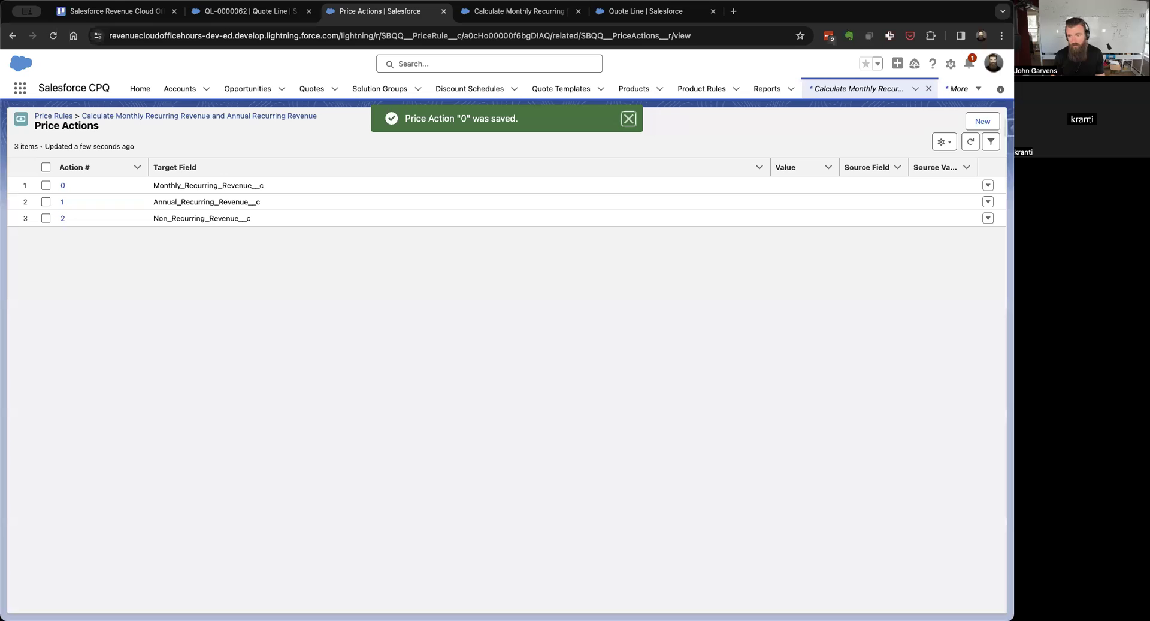
Step: Replace NULL with 0 in the Annual_Recurring_Revenue__c price action's formula and save the action
click(988, 201)
click(973, 193)
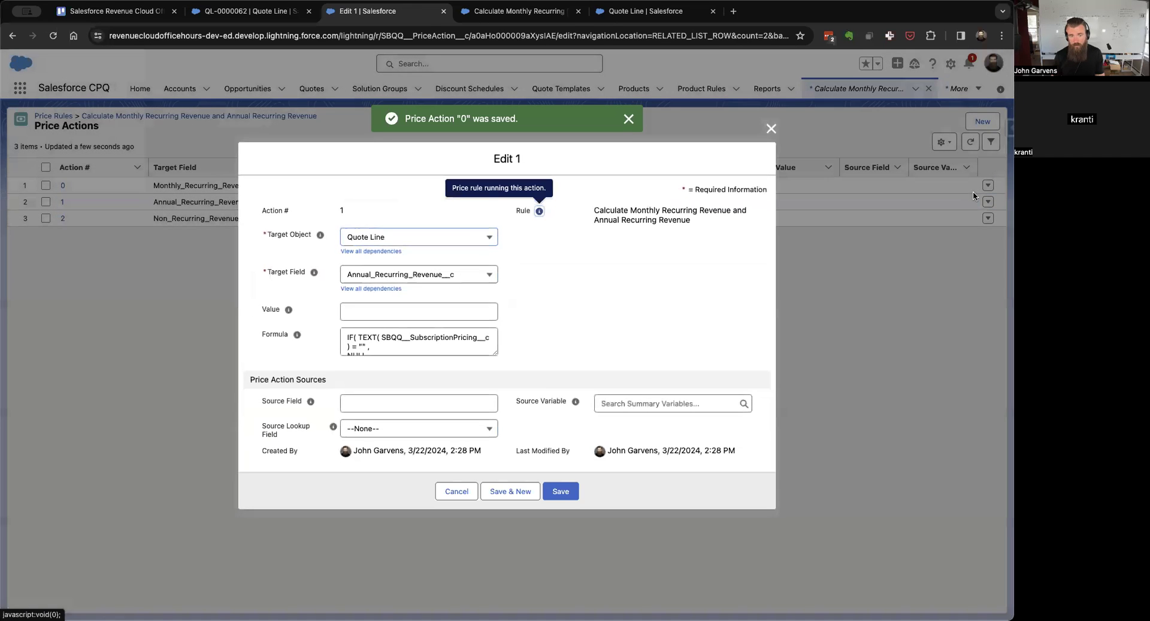
scroll(405, 350, down, 1)
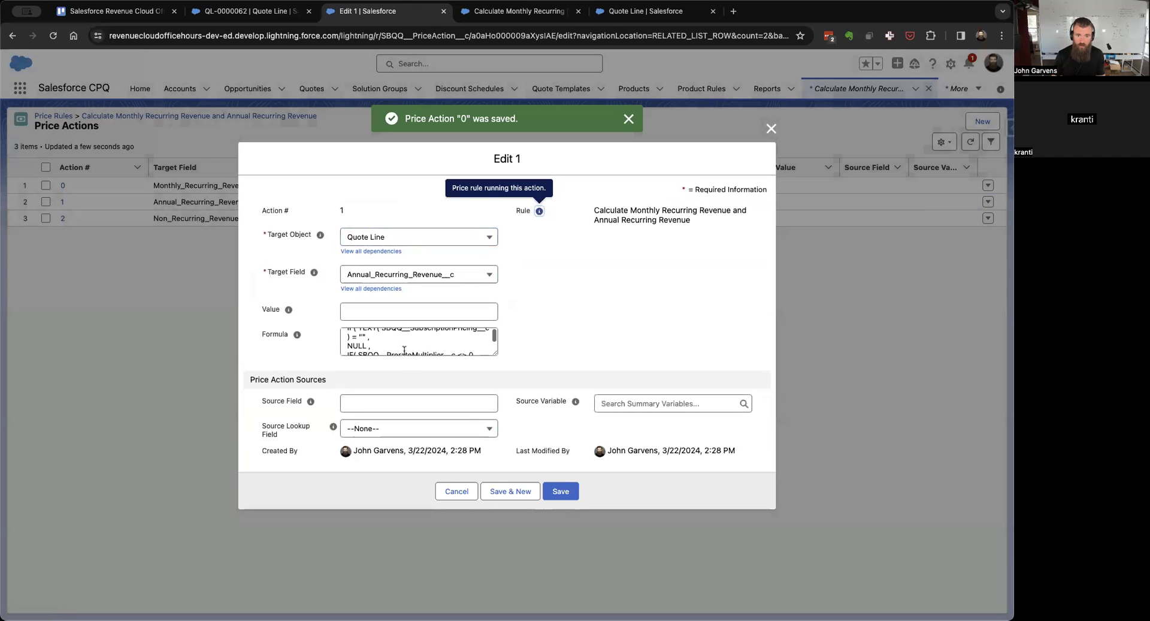
double_click(353, 345)
text(0)
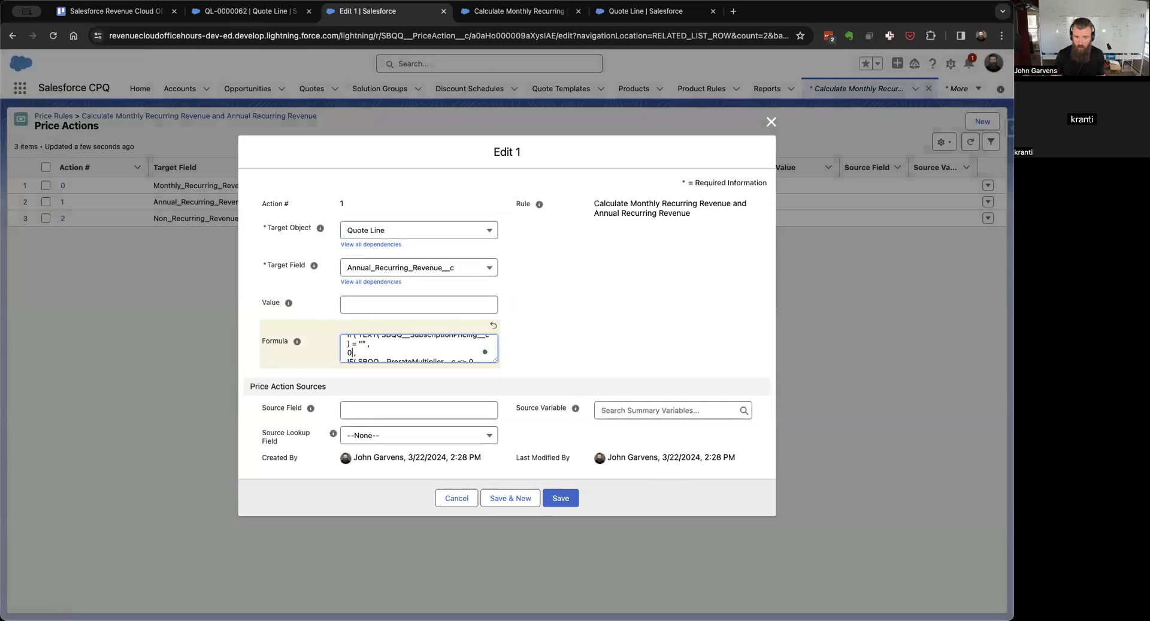
click(563, 498)
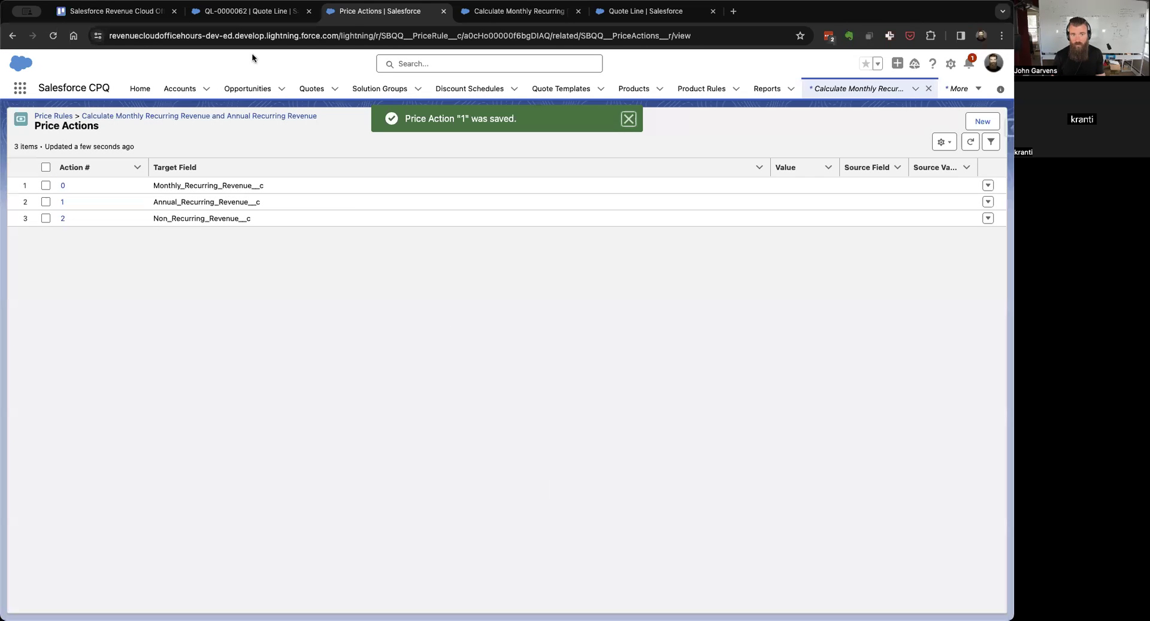
Step: Recalculate the quote by resaving its lines and review the recurring revenue fields on the White Bread quote line
click(232, 14)
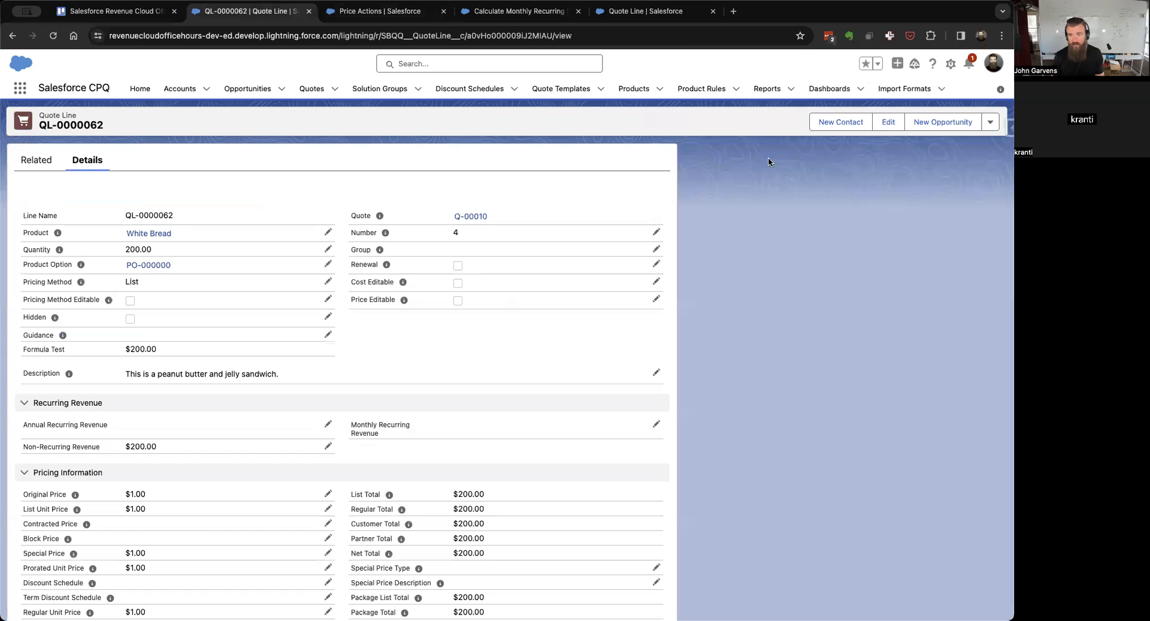
scroll(818, 168, left, 5)
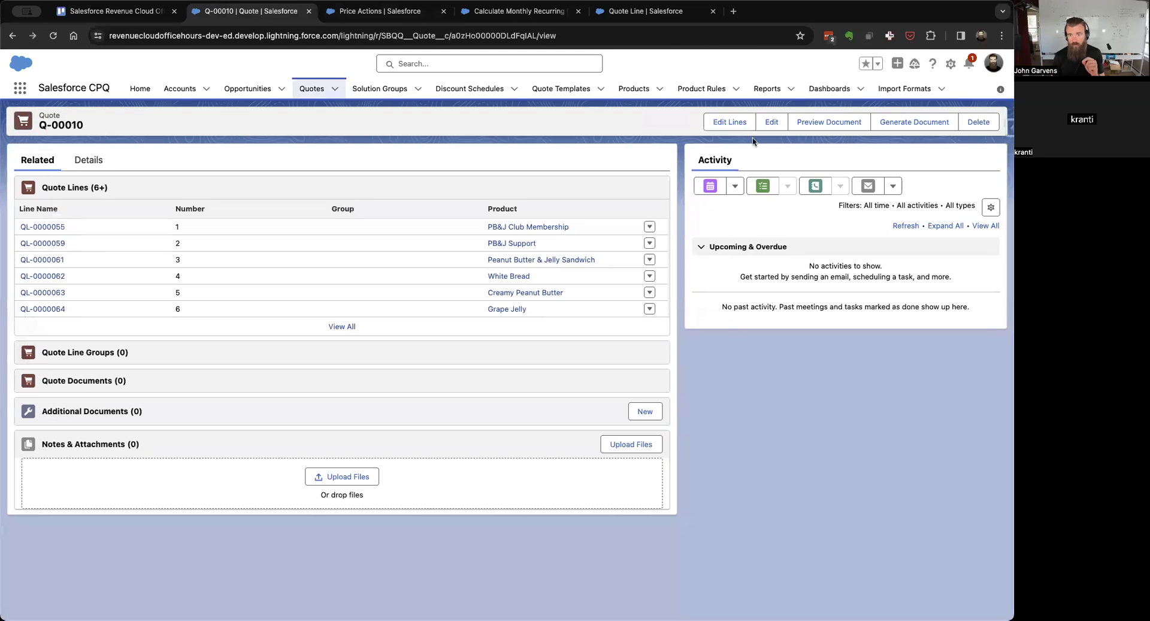
click(727, 121)
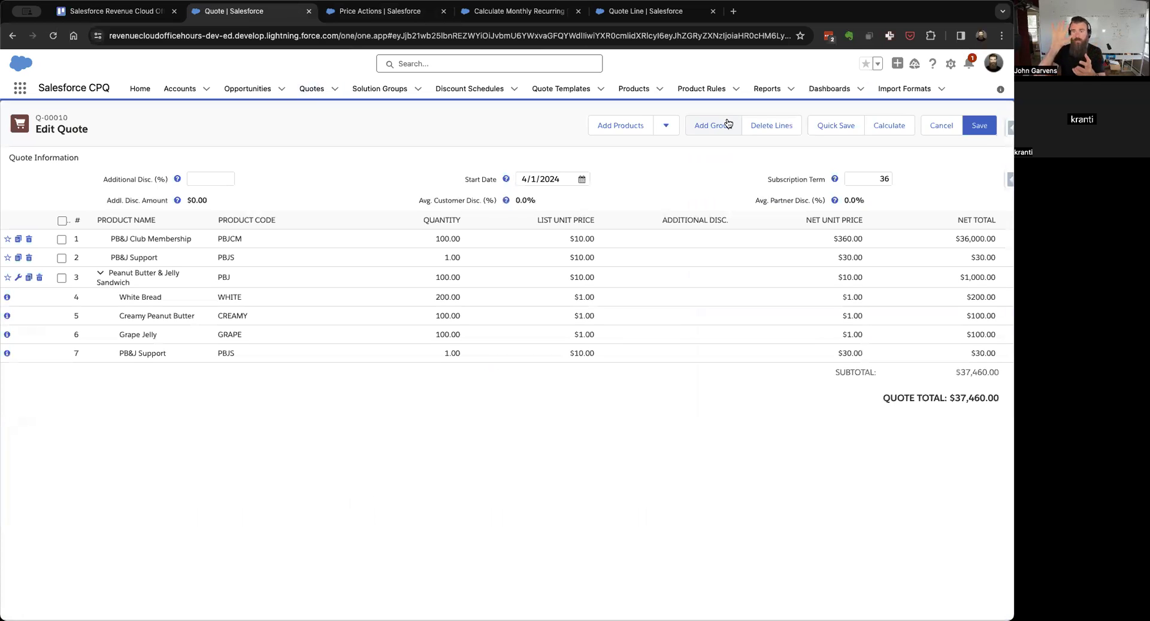
click(977, 129)
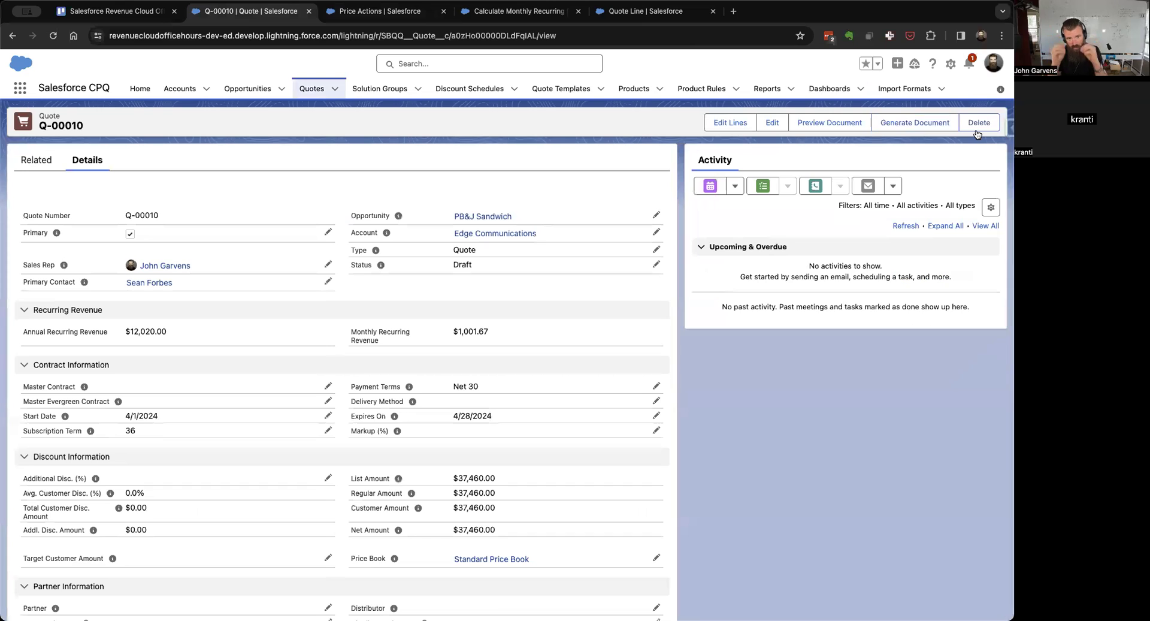
click(48, 160)
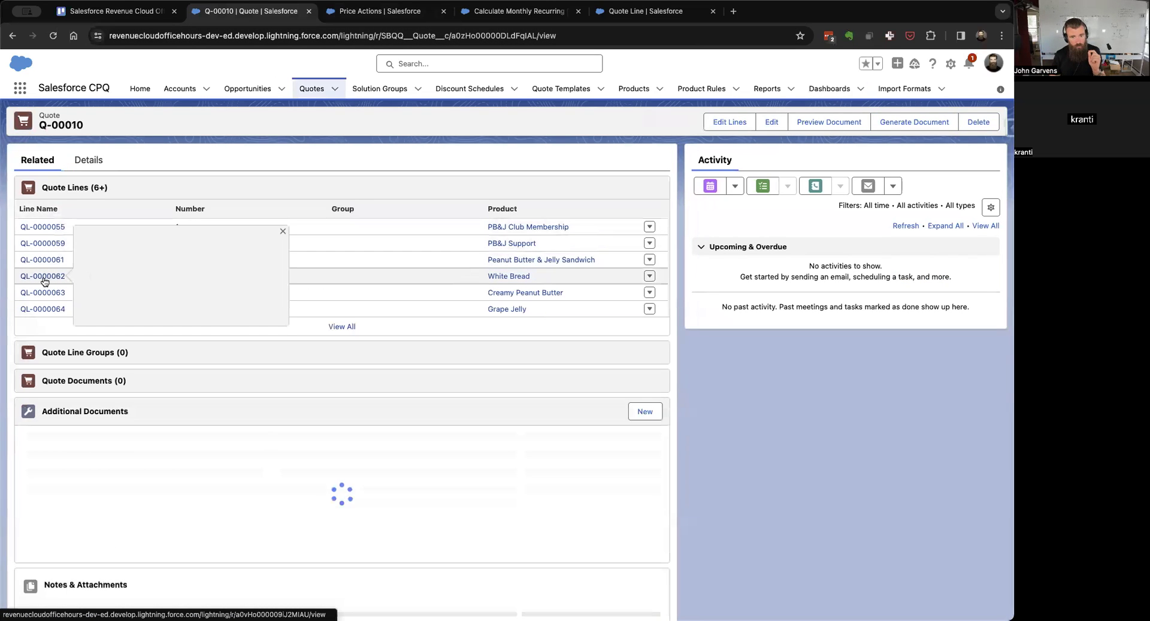
click(43, 280)
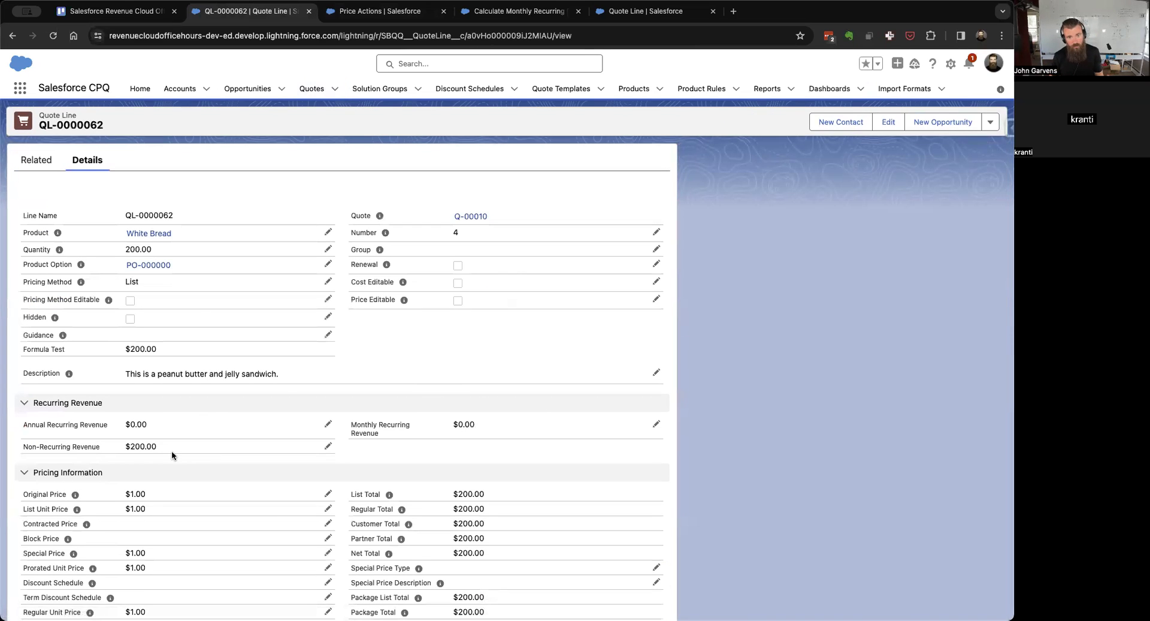
Step: Open the PB&J Club Membership quote line from the parent quote to check its recurring and non-recurring revenue
scroll(172, 450, left, 5)
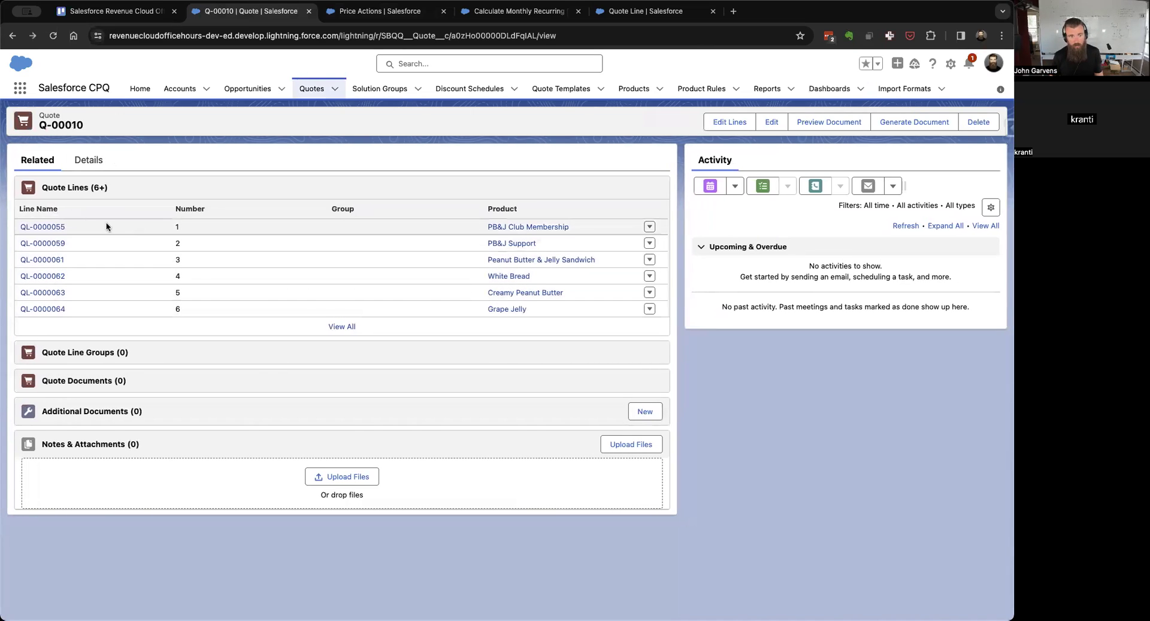
click(39, 227)
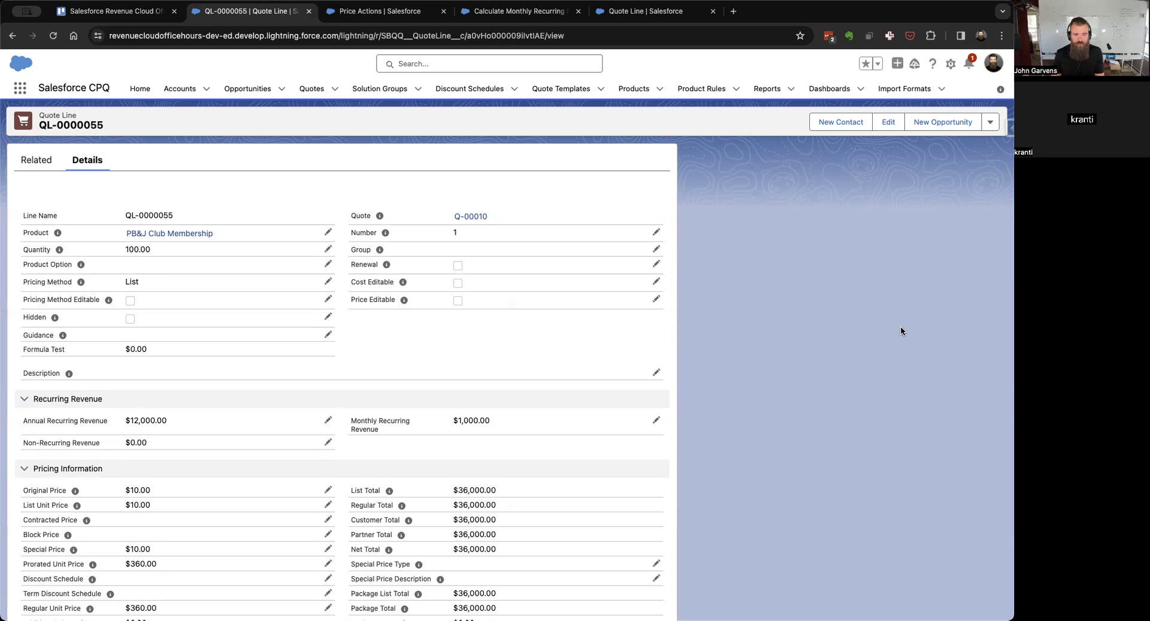
key(super+Tab)
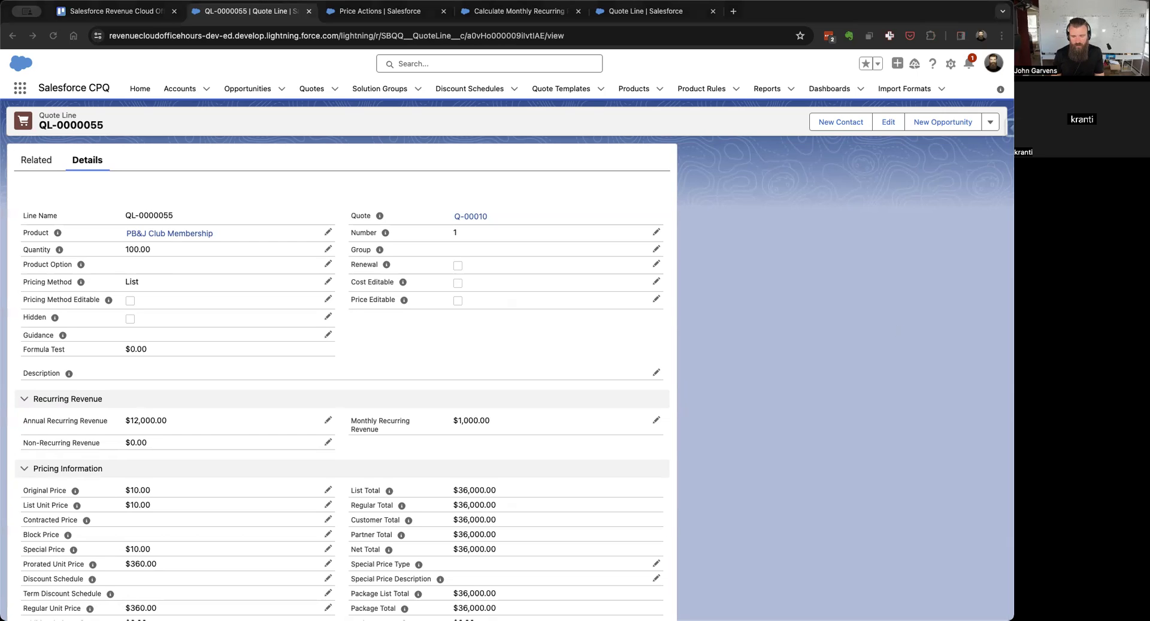